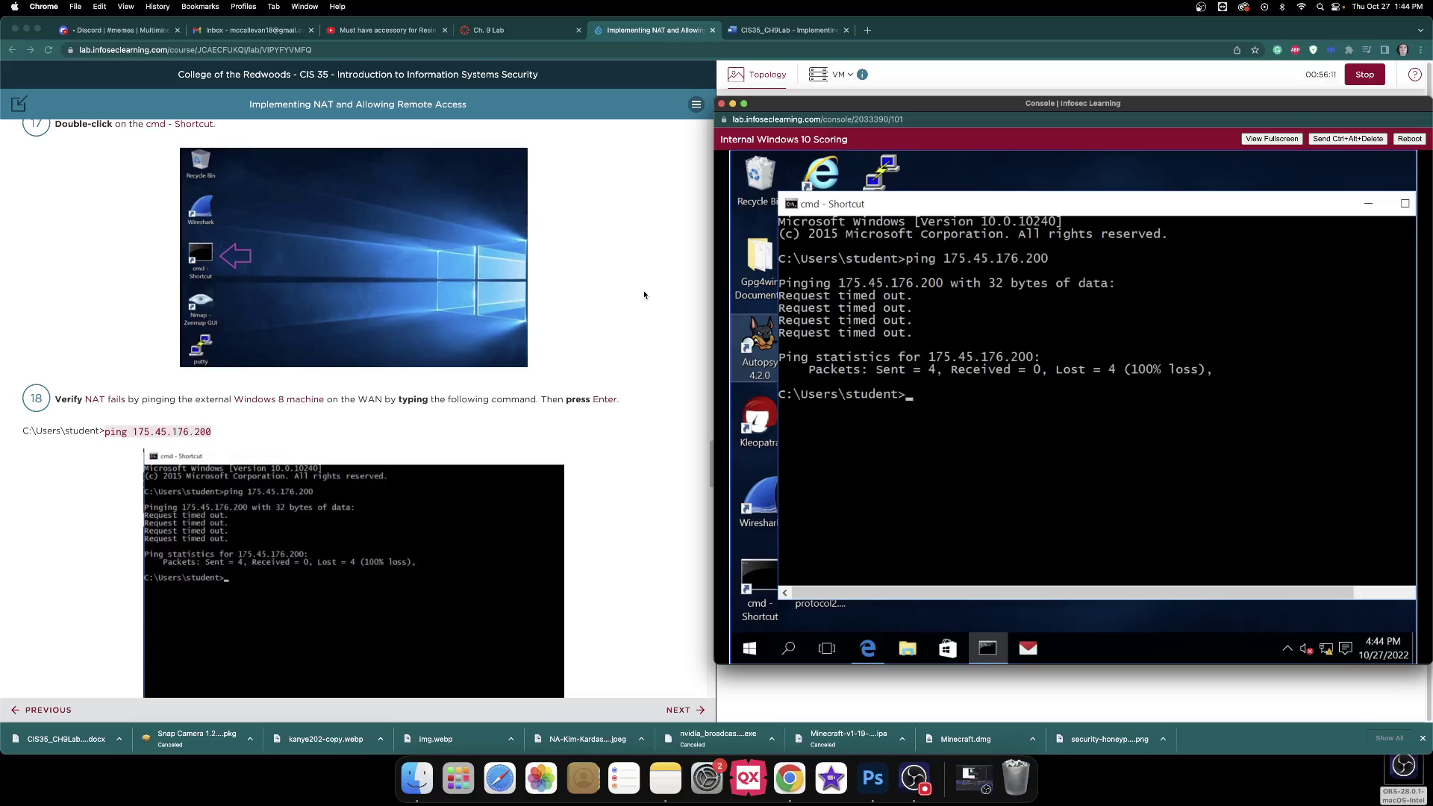
Scroll through the lab instructions and switch to the CIS35_CH9Lab worksheet tab.
{"action": "scroll", "coordinate": [632, 307], "scroll_direction": "down", "scroll_amount": 5}
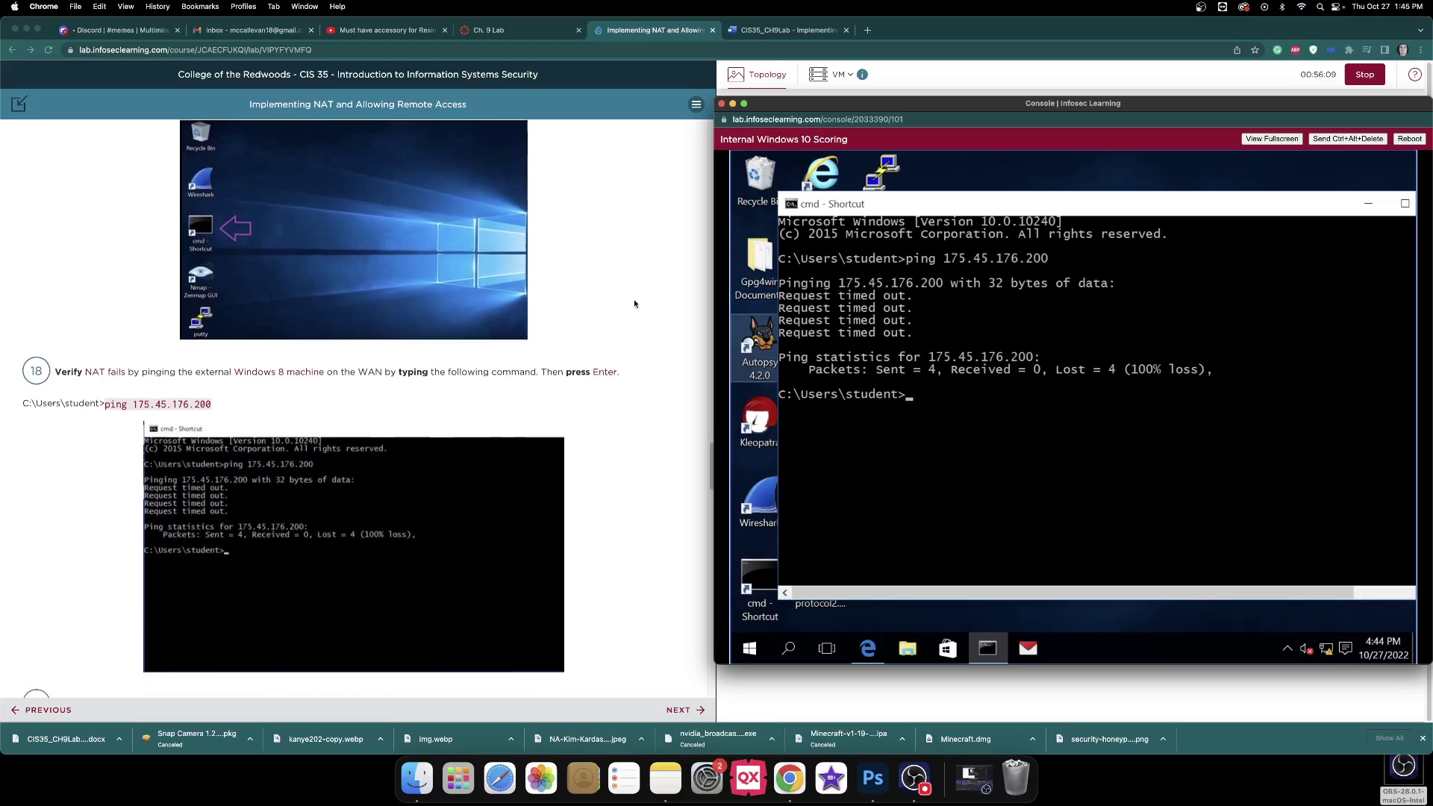
{"action": "scroll", "coordinate": [632, 292], "scroll_direction": "down", "scroll_amount": 3}
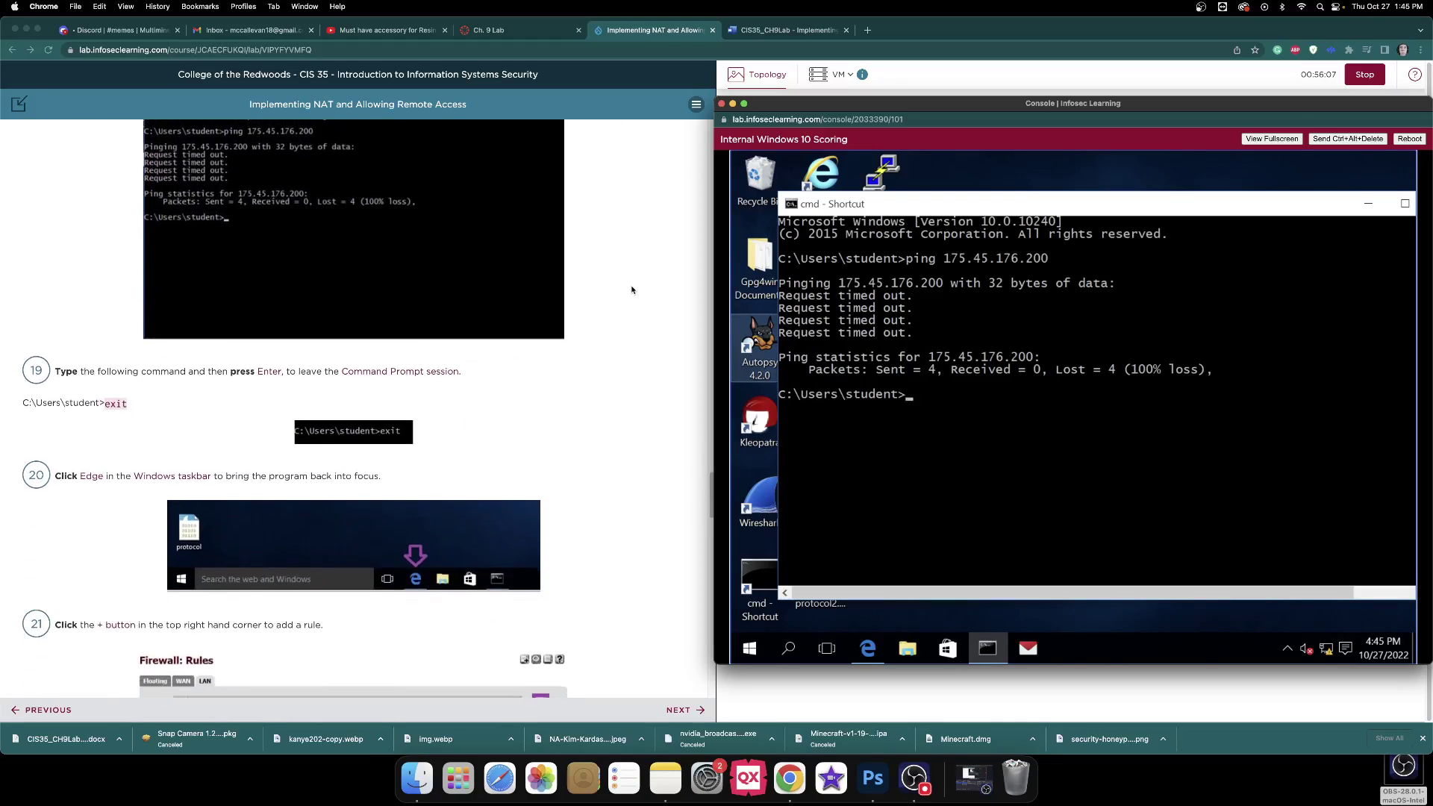
{"action": "scroll", "coordinate": [634, 288], "scroll_direction": "up", "scroll_amount": 9}
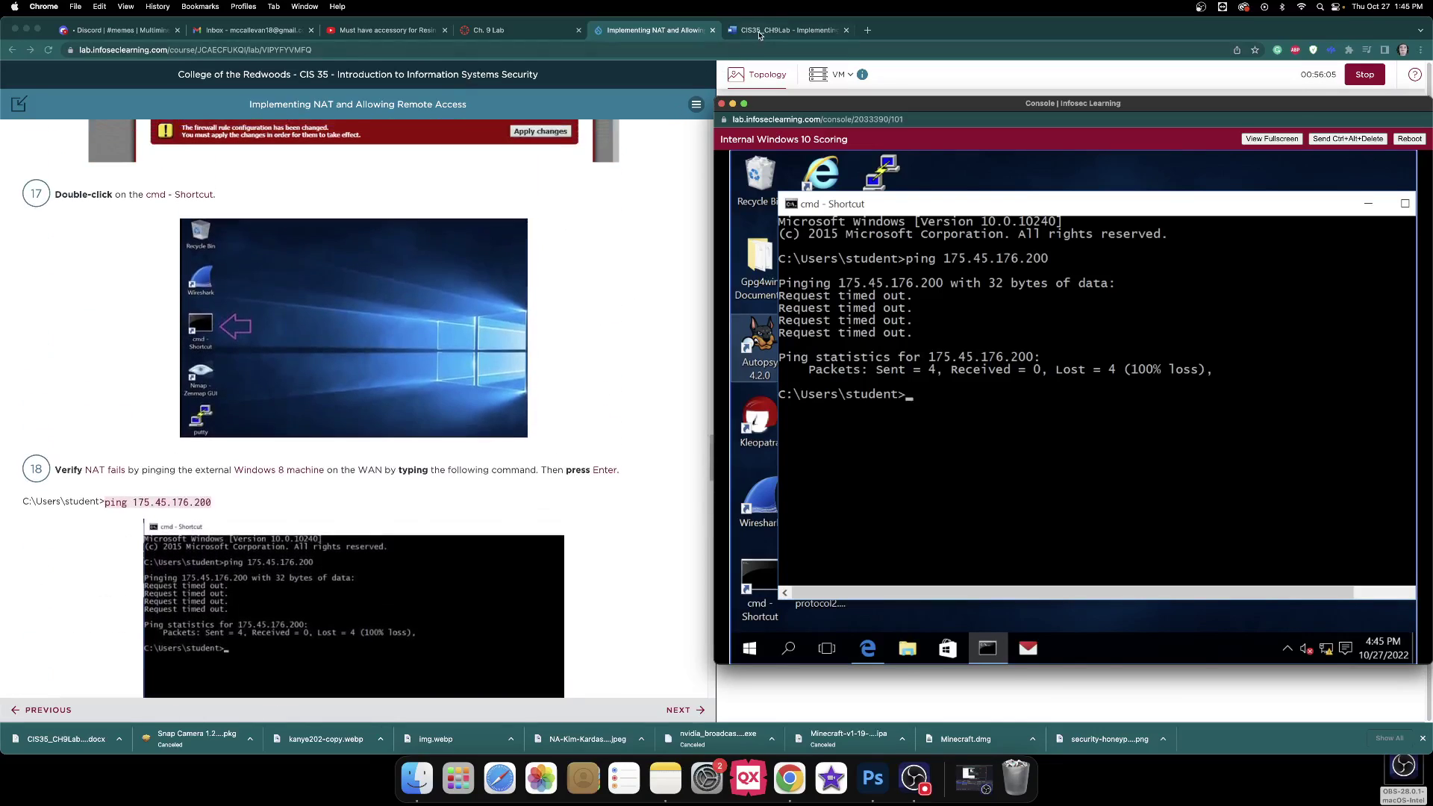
{"action": "left_click", "coordinate": [761, 31]}
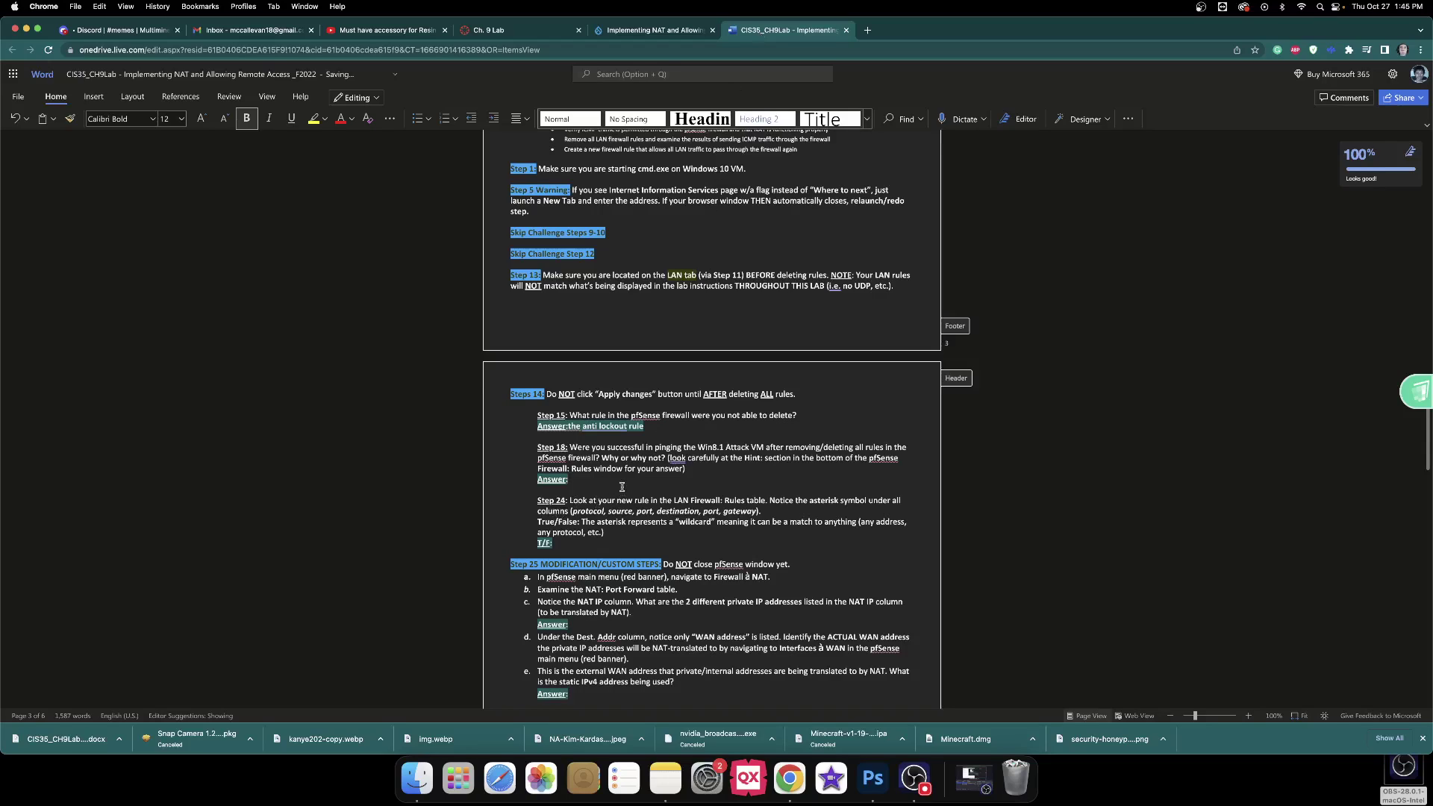
Answer Step 18 with 'I was successful because I followed the instructions carefully.', fixing its spelling.
{"action": "type", "text": "I was sucessful because I f"}
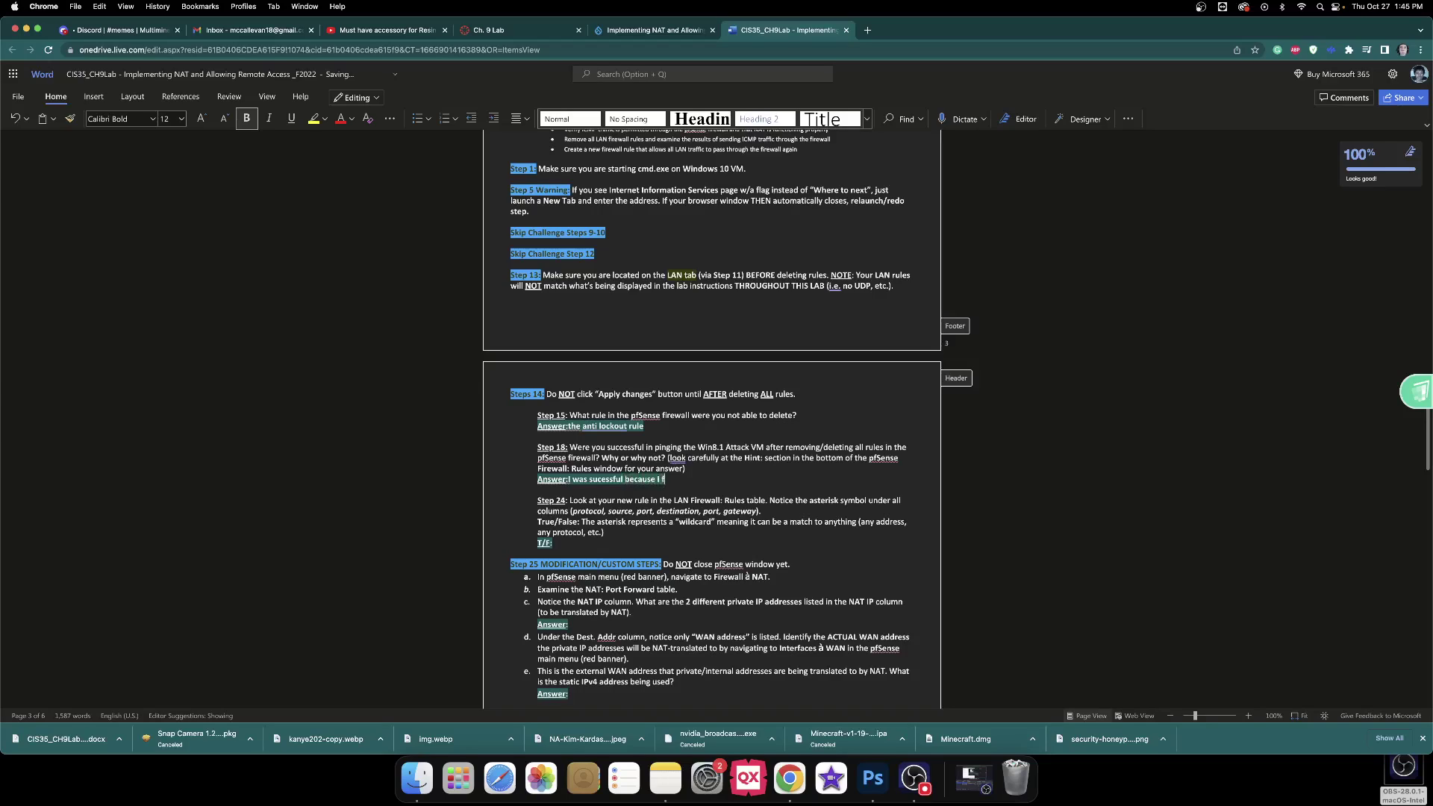
{"action": "type", "text": "ollowed the instructions careful"}
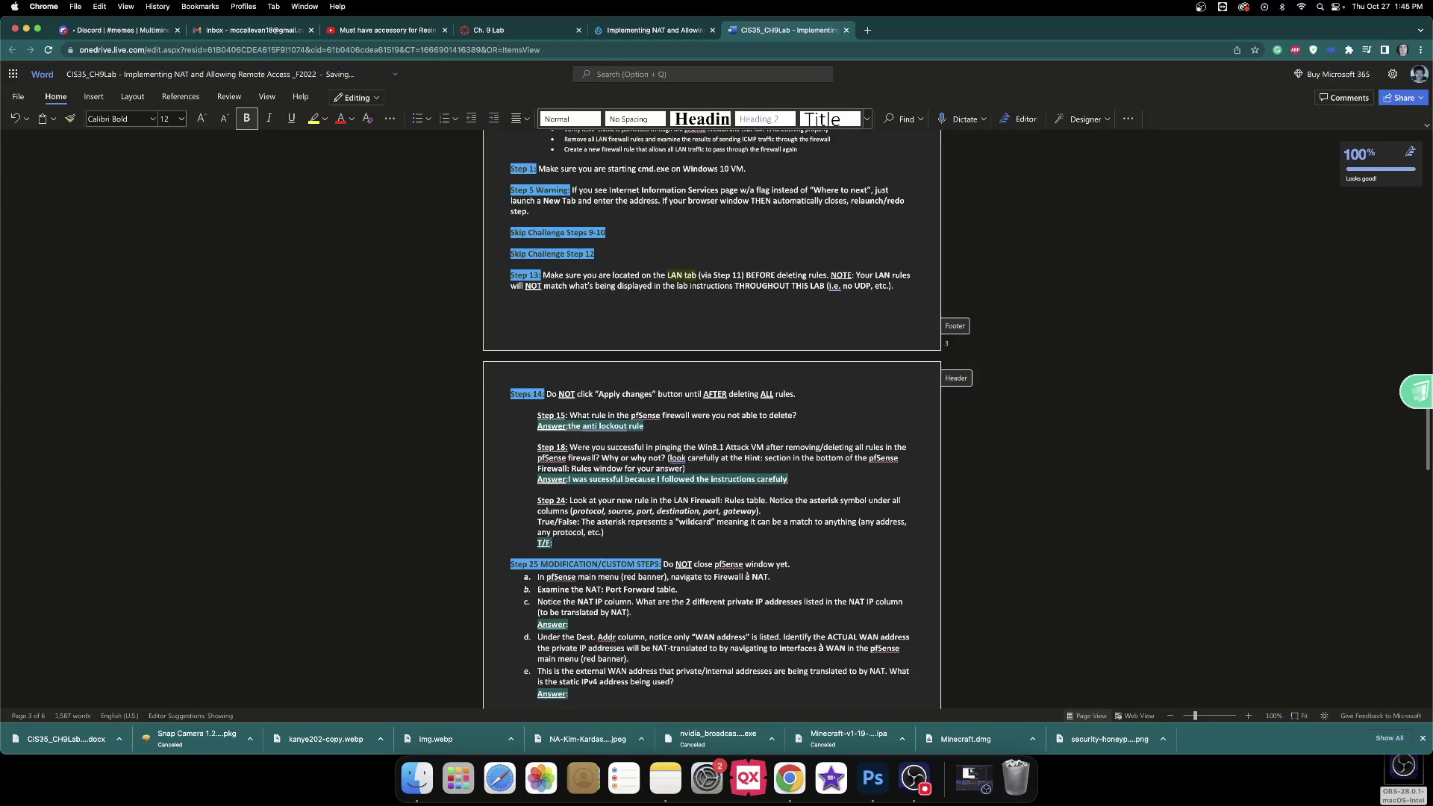
{"action": "type", "text": "y"}
{"action": "key", "text": "BackSpace"}
{"action": "type", "text": "ly."}
{"action": "left_click", "coordinate": [605, 480]}
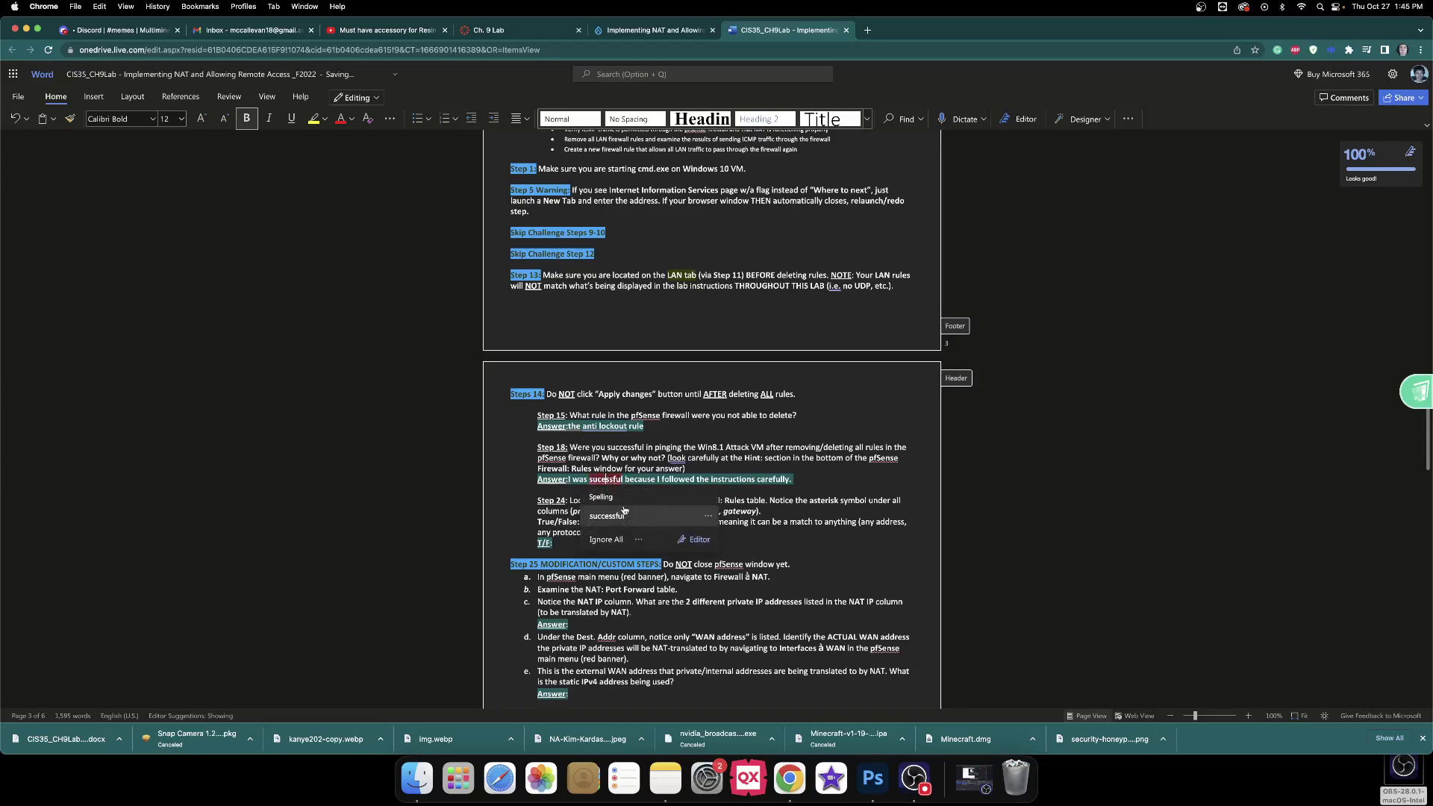
{"action": "left_click", "coordinate": [624, 515]}
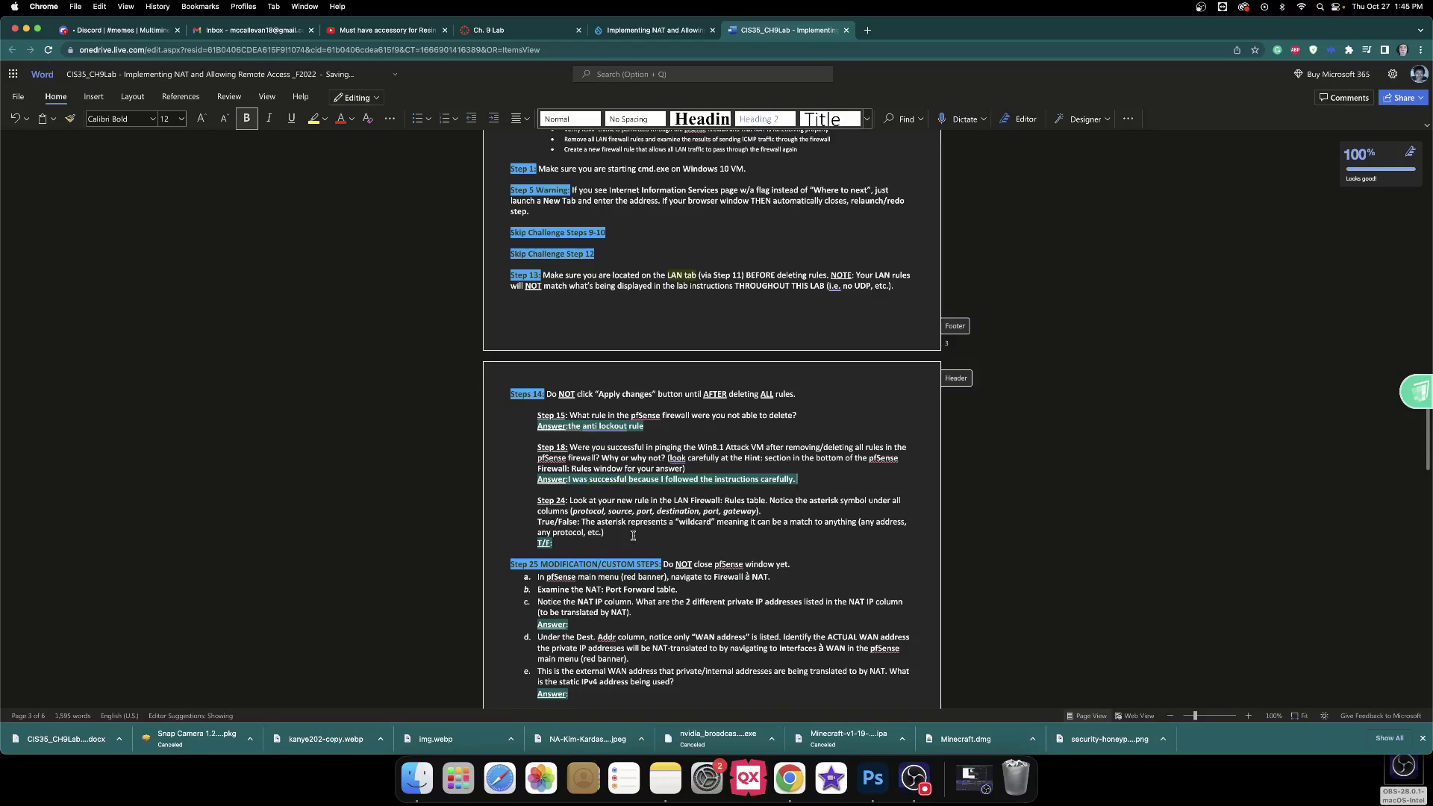
{"action": "left_click", "coordinate": [572, 550]}
{"action": "left_click", "coordinate": [629, 34]}
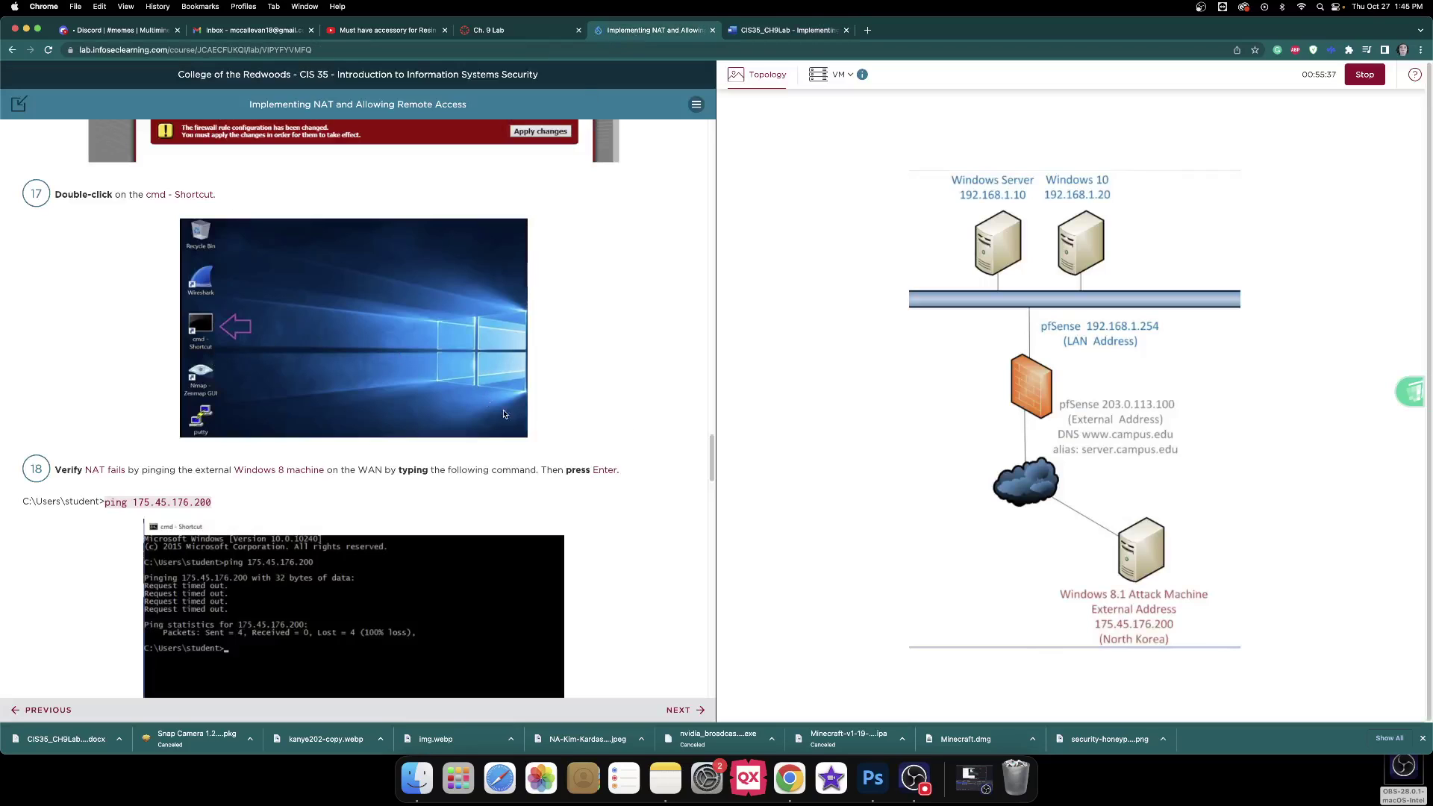
Close the Windows 10 command prompt with the exit command, returning to pfSense Firewall: Rules.
{"action": "left_click", "coordinate": [1074, 243]}
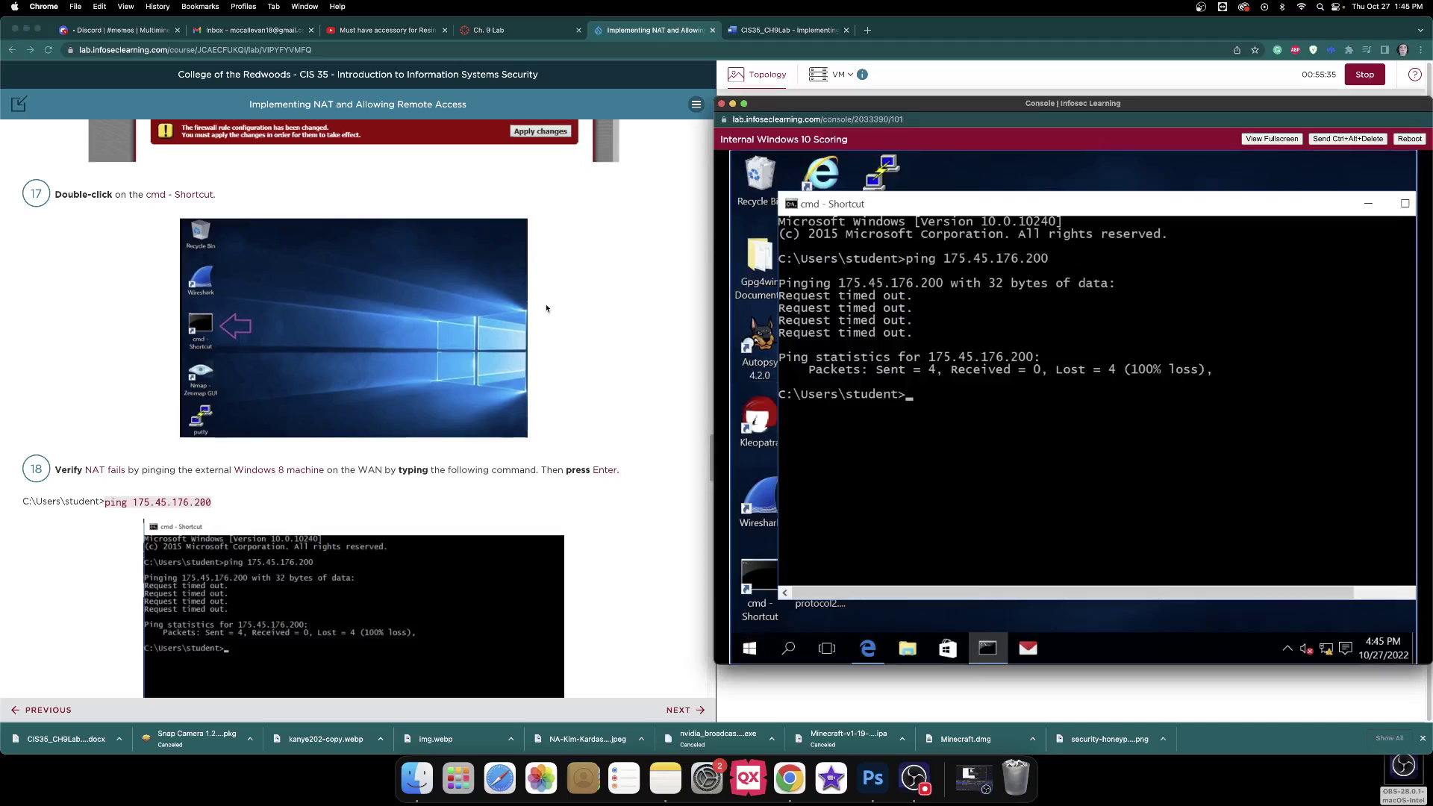
{"action": "scroll", "coordinate": [563, 312], "scroll_direction": "down", "scroll_amount": 5}
{"action": "scroll", "coordinate": [564, 312], "scroll_direction": "down", "scroll_amount": 1}
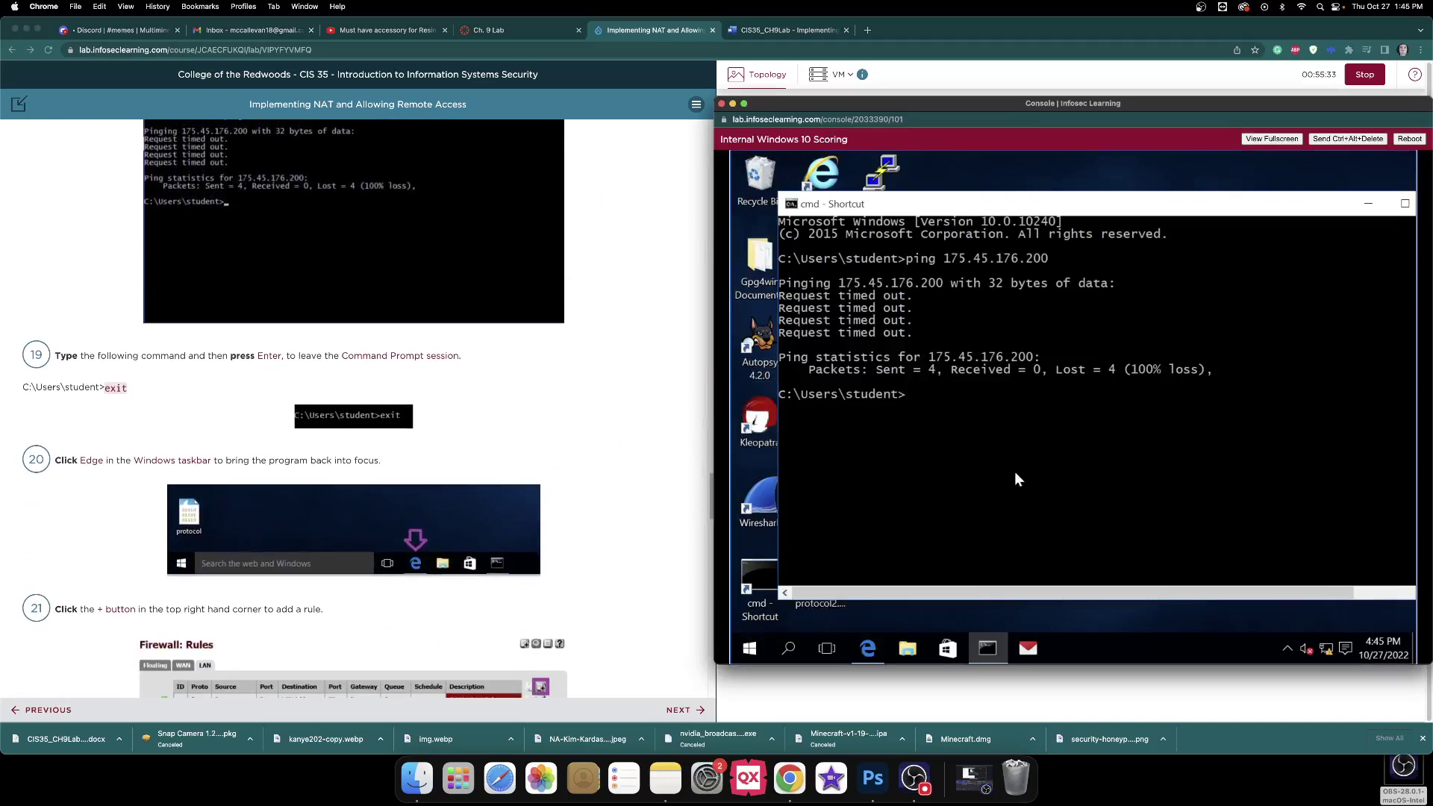
{"action": "type", "text": "3exit"}
{"action": "key", "text": "BackSpace"}
{"action": "key", "text": "BackSpace"}
{"action": "key", "text": "BackSpace"}
{"action": "key", "text": "BackSpace"}
{"action": "key", "text": "BackSpace"}
{"action": "type", "text": "exo"}
{"action": "key", "text": "BackSpace"}
{"action": "type", "text": "it"}
{"action": "key", "text": "Return"}
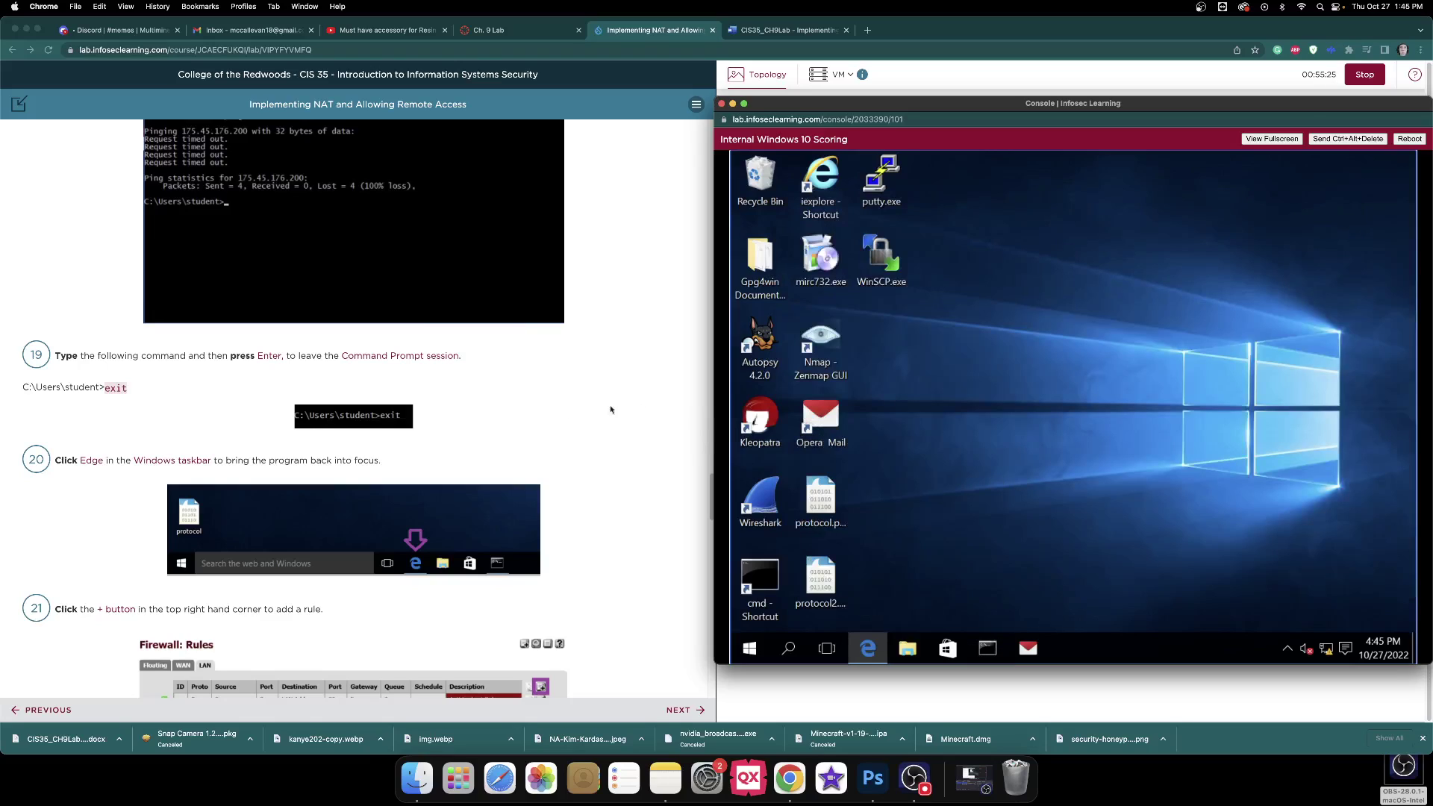
{"action": "scroll", "coordinate": [616, 387], "scroll_direction": "down", "scroll_amount": 5}
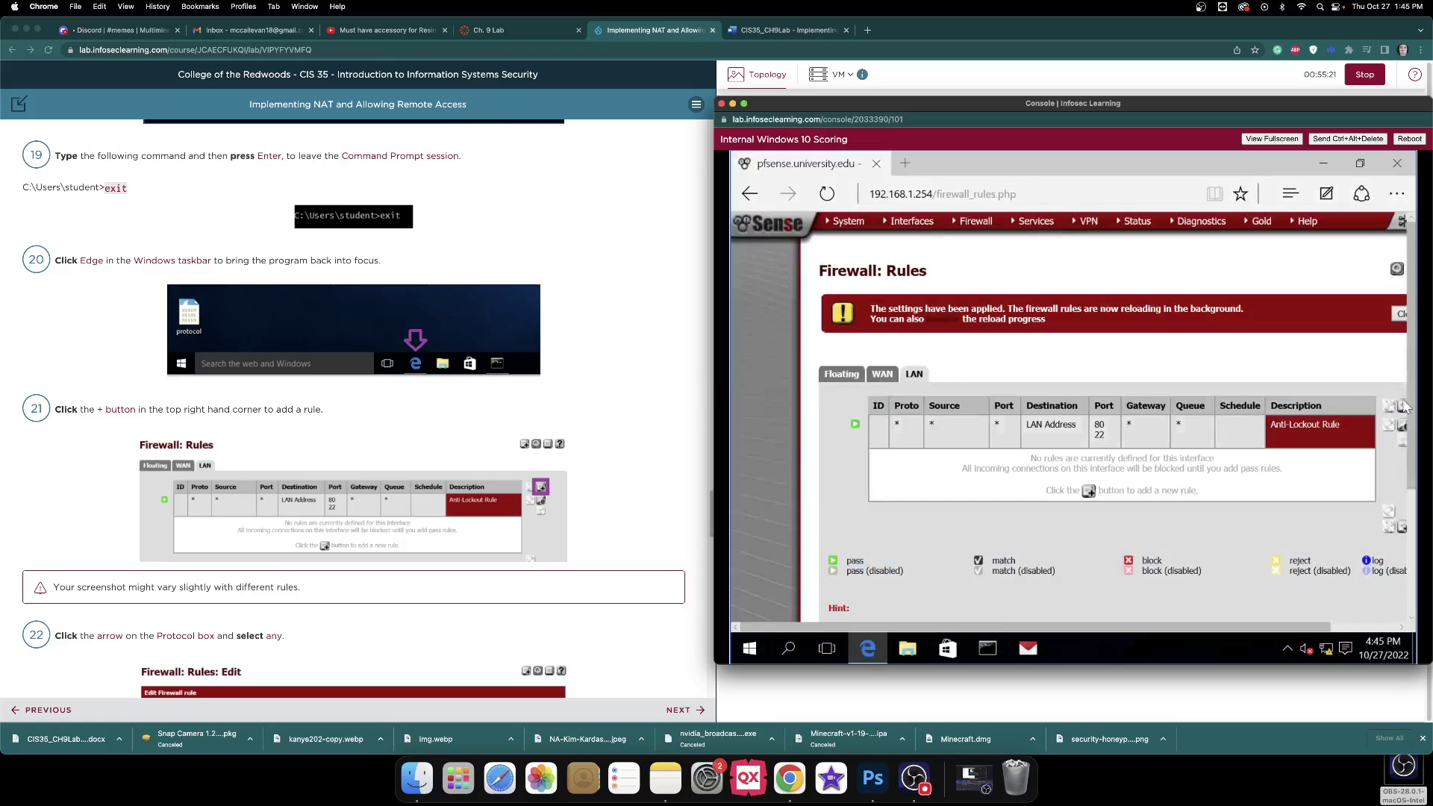
Start a new pfSense LAN firewall rule with the action kept as Pass.
{"action": "left_click", "coordinate": [1402, 410]}
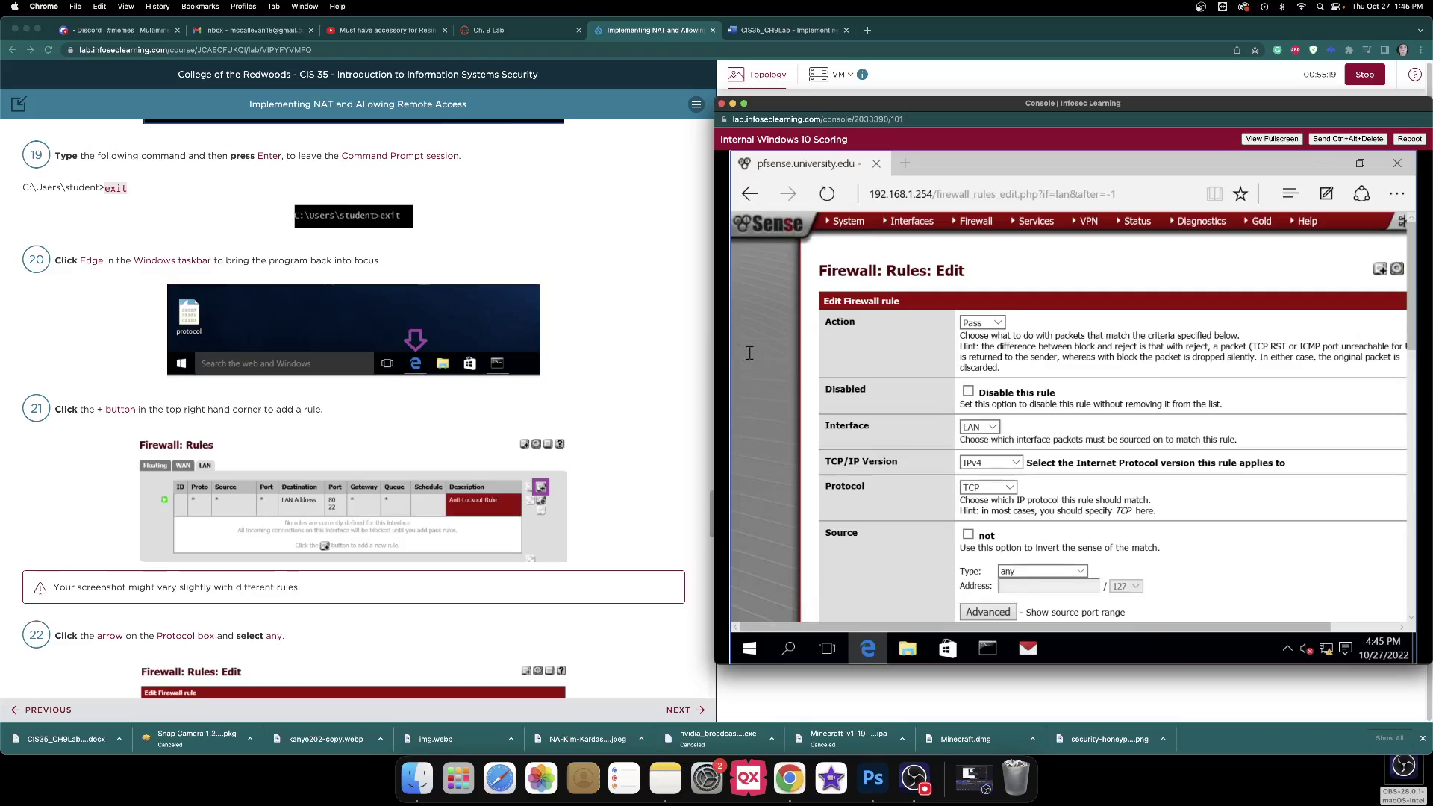
{"action": "scroll", "coordinate": [700, 347], "scroll_direction": "down", "scroll_amount": 7}
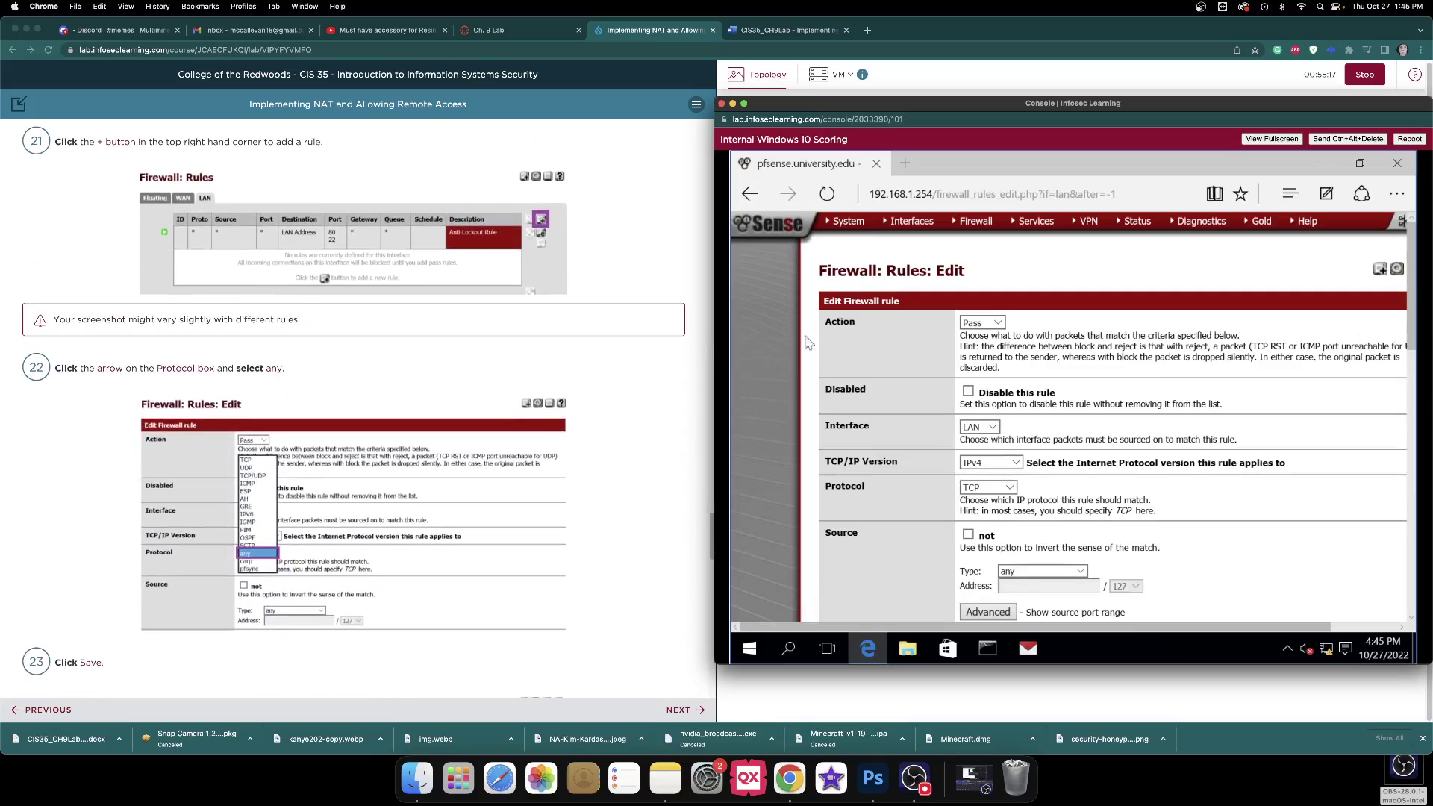
{"action": "left_click", "coordinate": [1000, 324]}
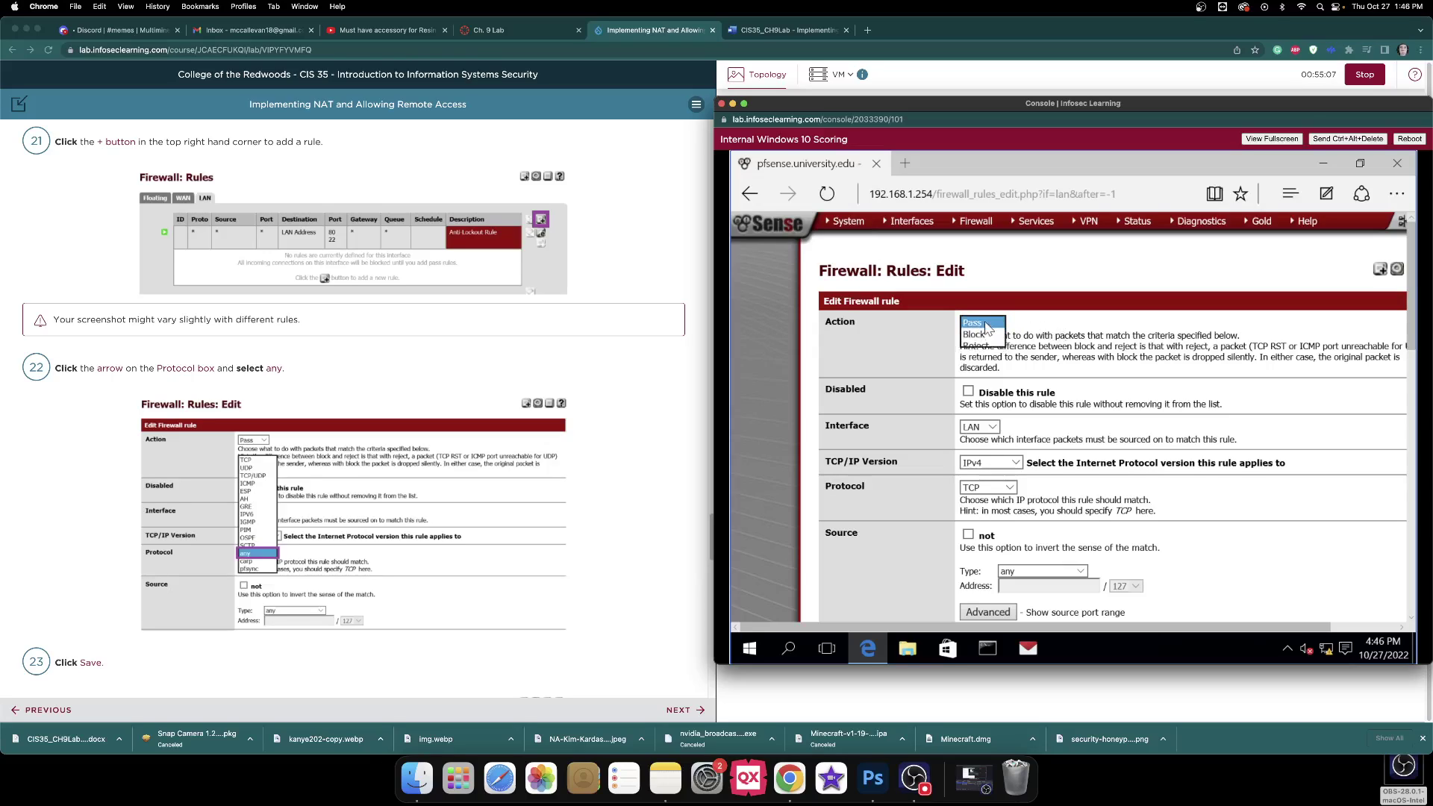
{"action": "left_click", "coordinate": [1059, 333]}
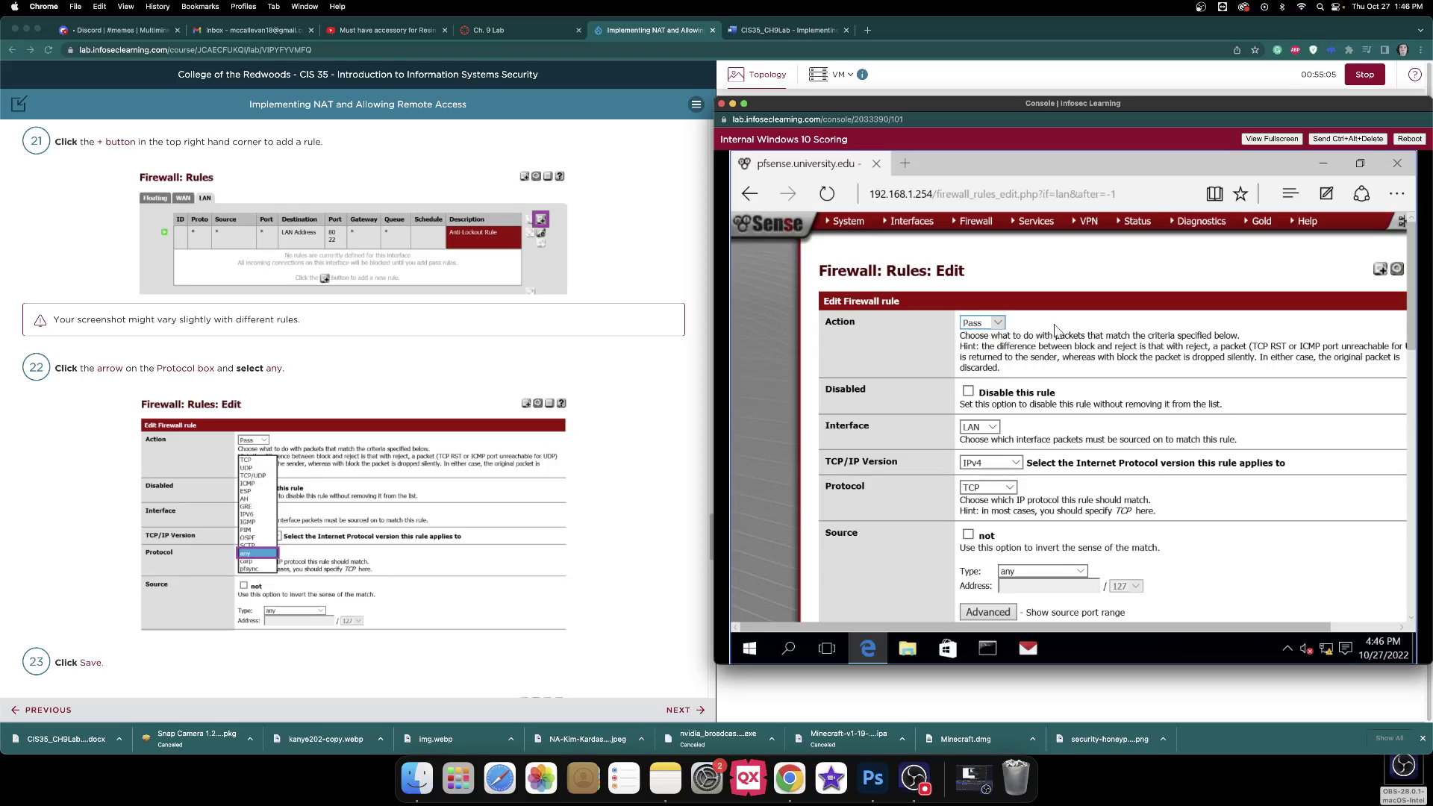
{"action": "scroll", "coordinate": [557, 367], "scroll_direction": "down", "scroll_amount": 5}
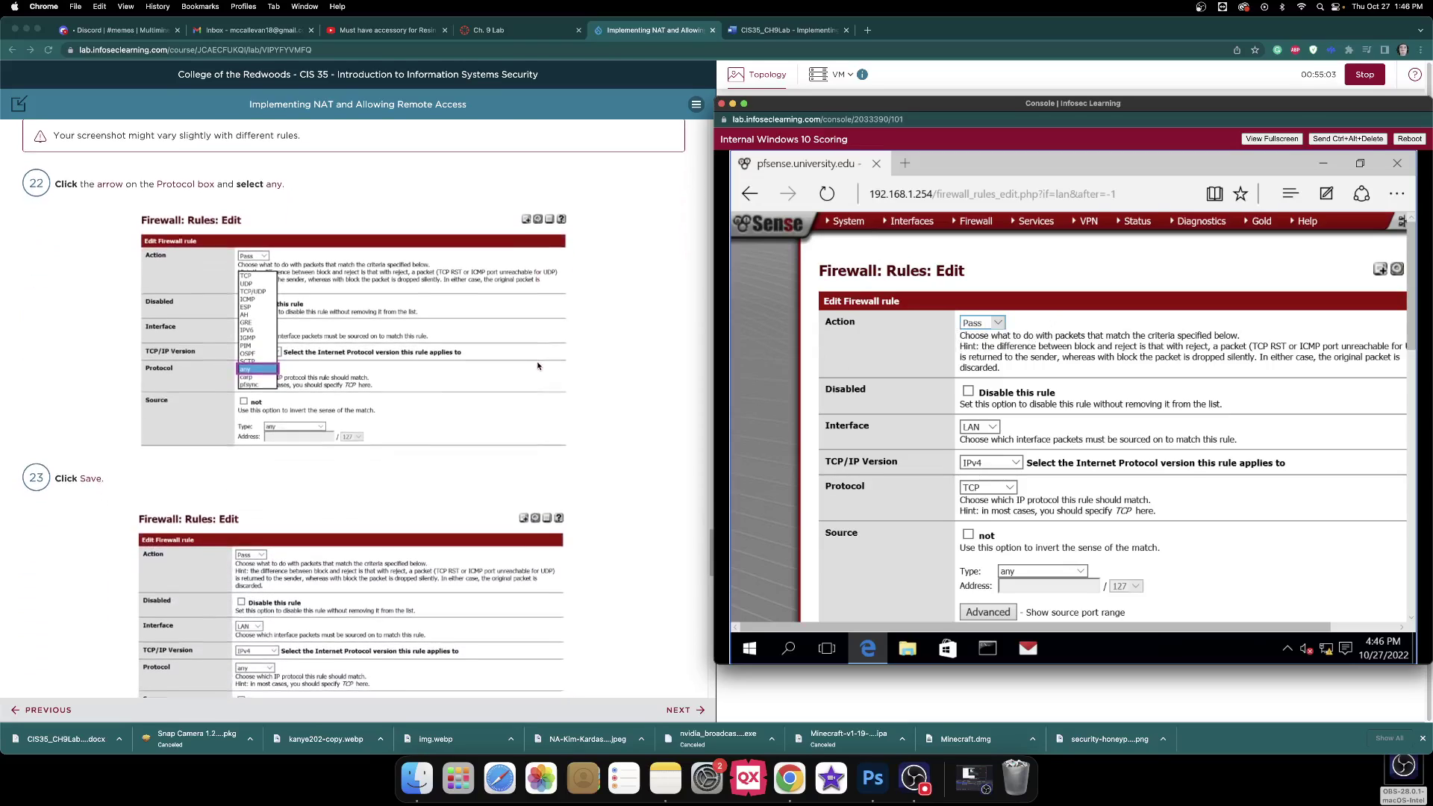
{"action": "scroll", "coordinate": [538, 365], "scroll_direction": "up", "scroll_amount": 1}
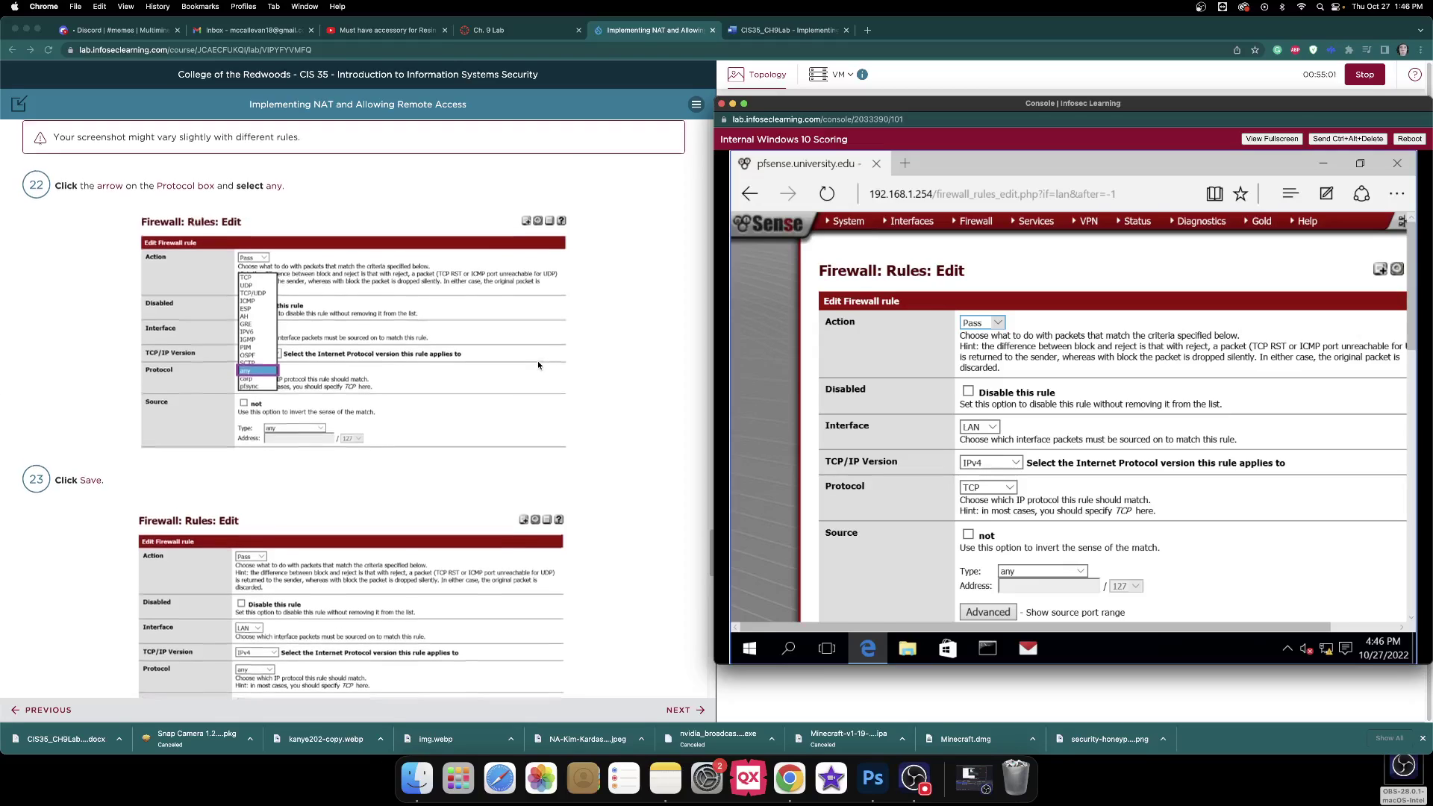
{"action": "scroll", "coordinate": [538, 362], "scroll_direction": "down", "scroll_amount": 1}
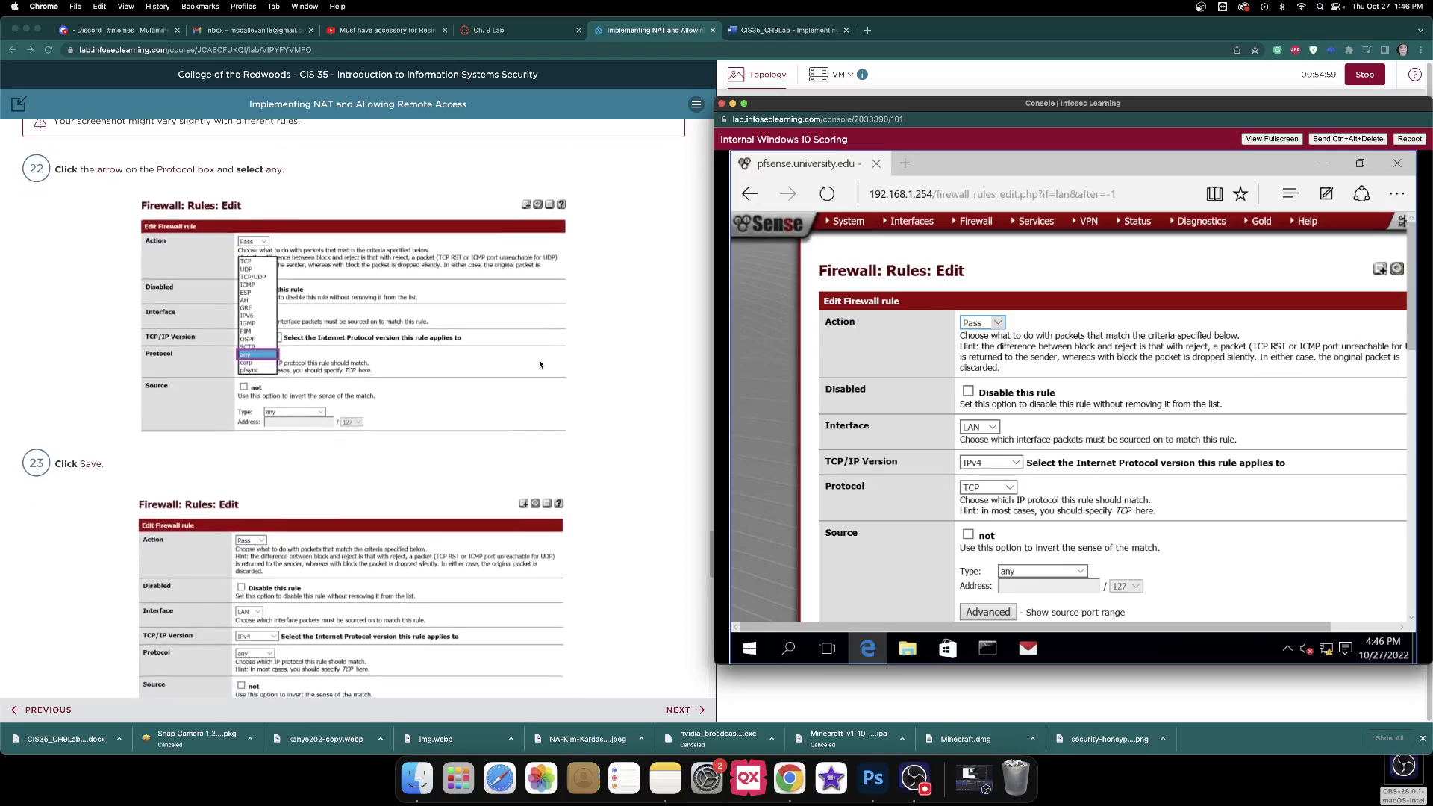
Keep the rule on interface LAN and IPv4, and set its protocol to any.
{"action": "left_click", "coordinate": [991, 427]}
{"action": "left_click", "coordinate": [991, 427]}
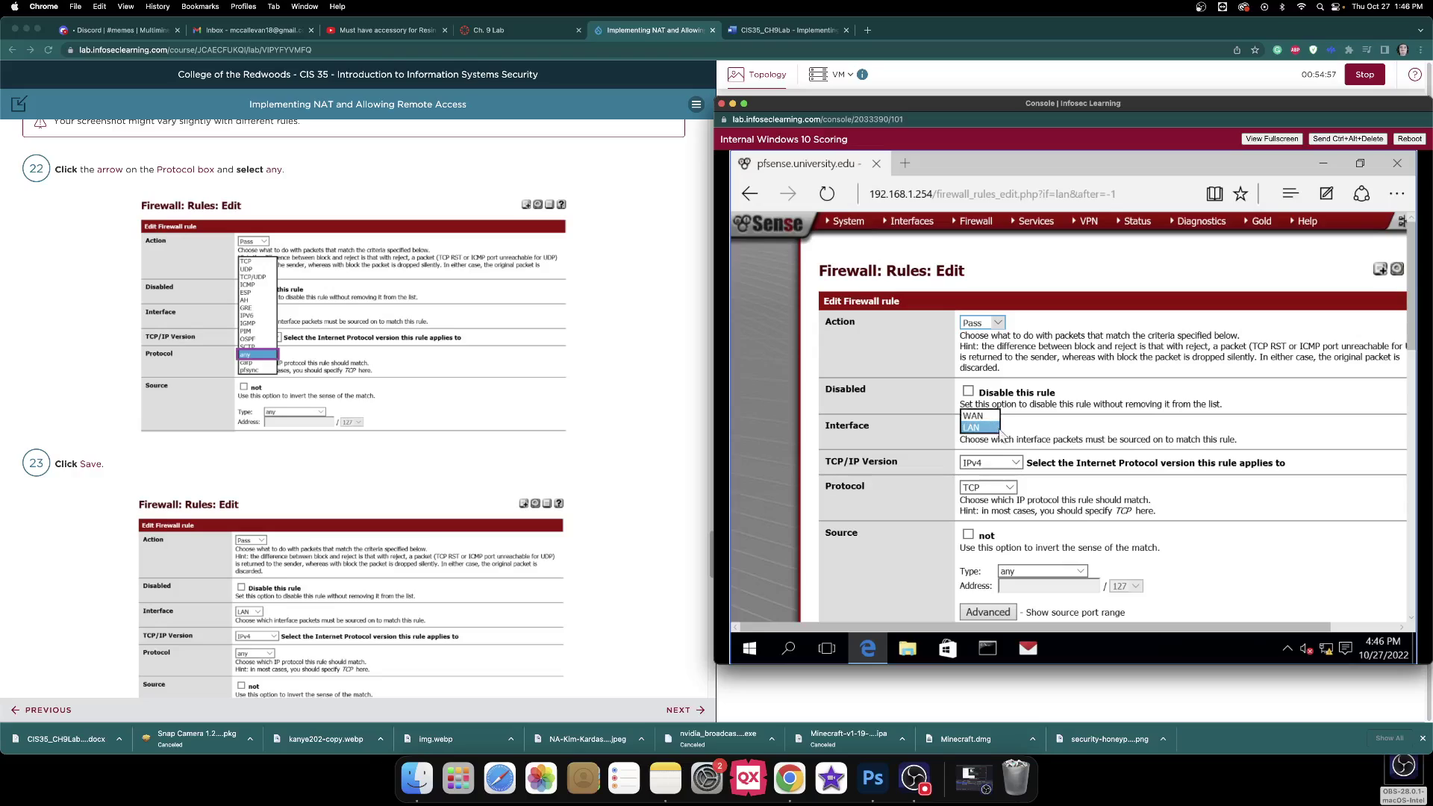
{"action": "left_click", "coordinate": [1014, 466]}
{"action": "left_click", "coordinate": [1019, 494]}
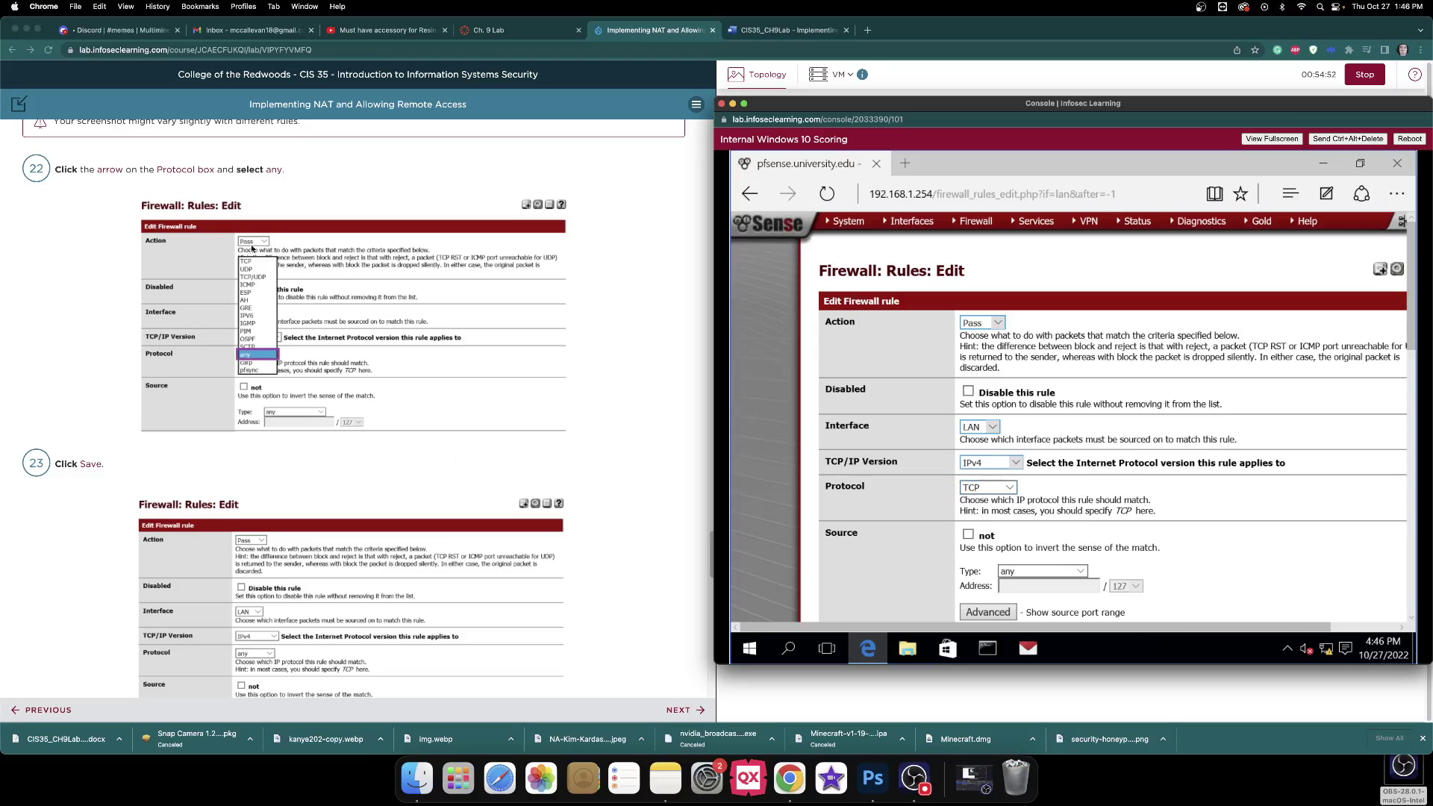
{"action": "left_click", "coordinate": [1009, 488]}
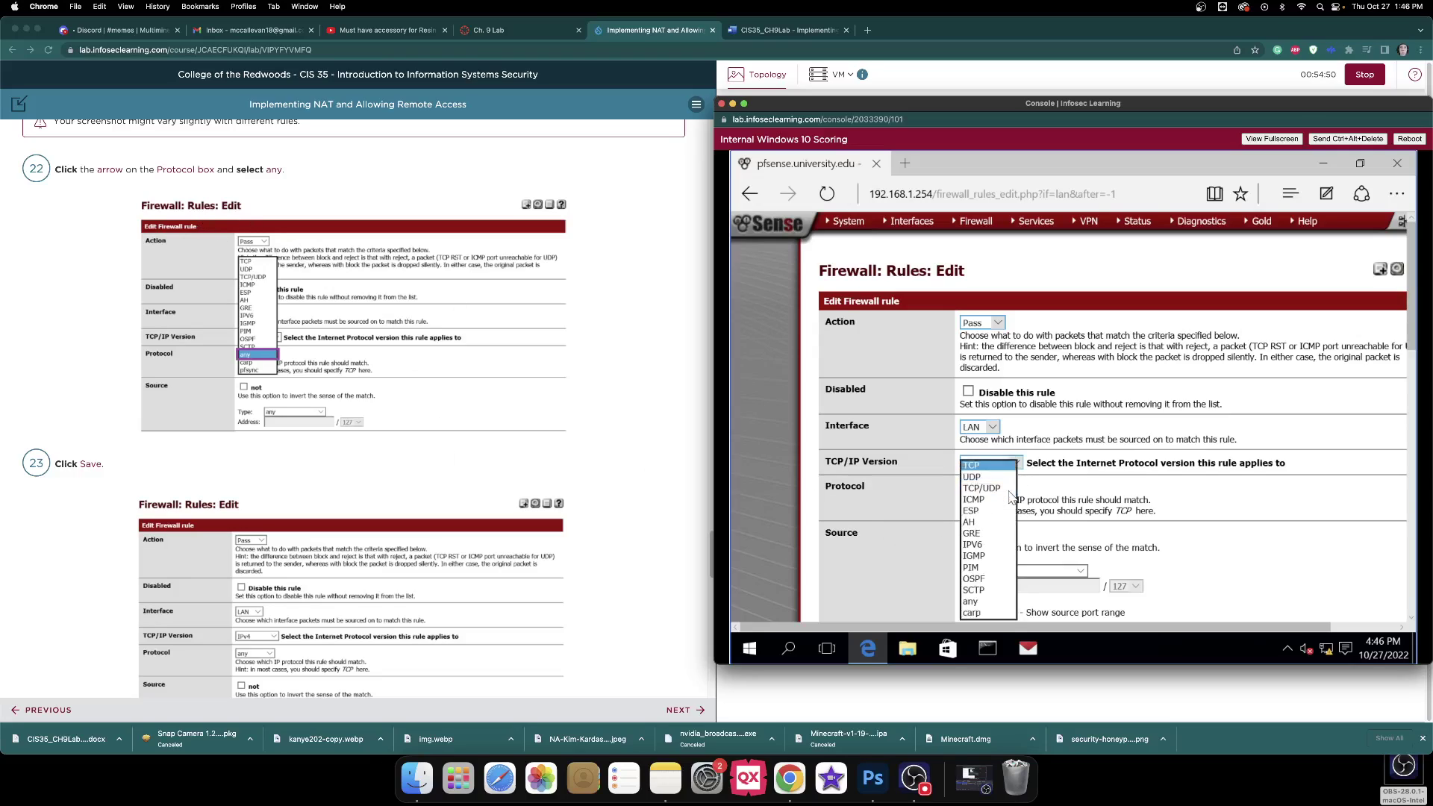
{"action": "left_click", "coordinate": [971, 602]}
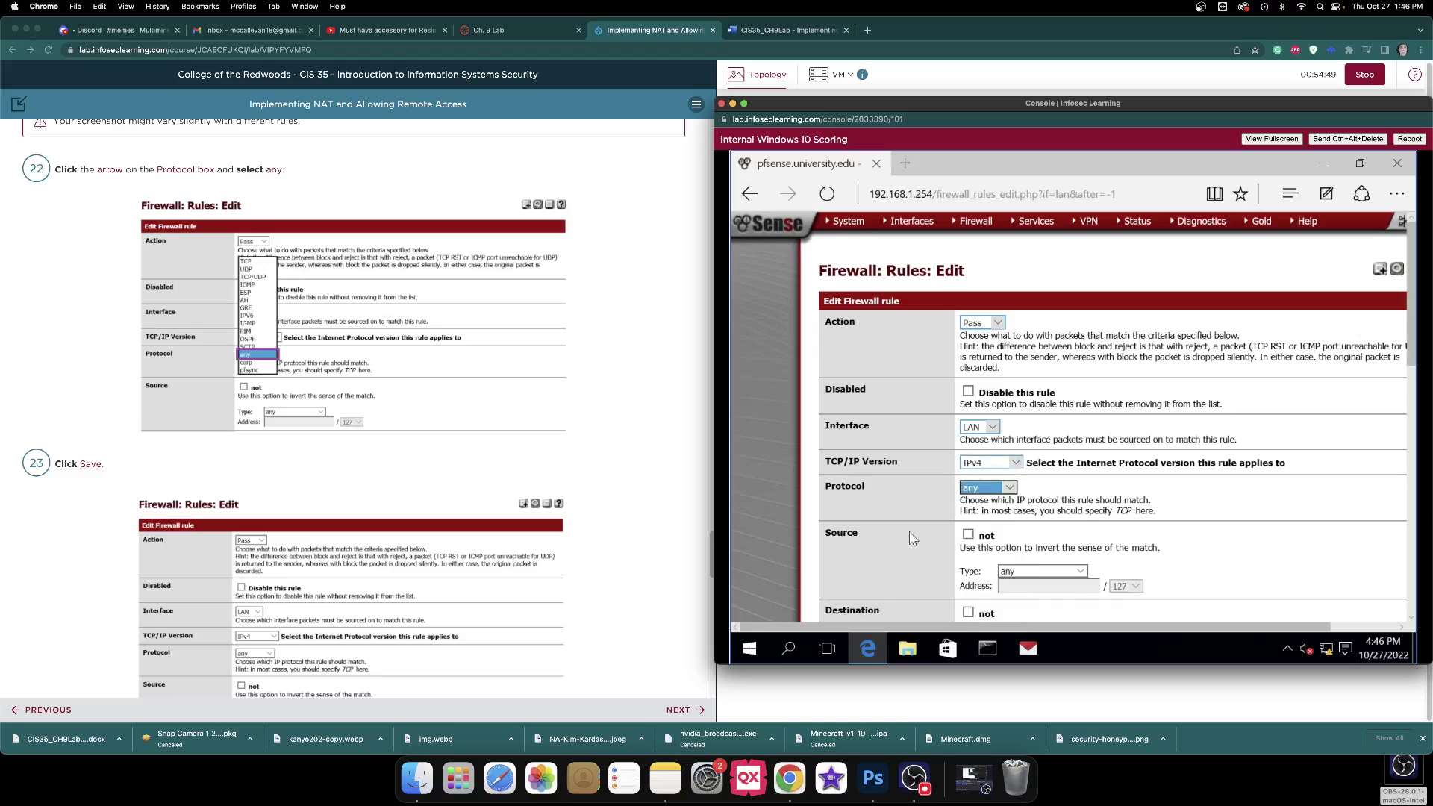
Save the new any-to-any rule and apply the pending firewall changes.
{"action": "scroll", "coordinate": [505, 396], "scroll_direction": "down", "scroll_amount": 5}
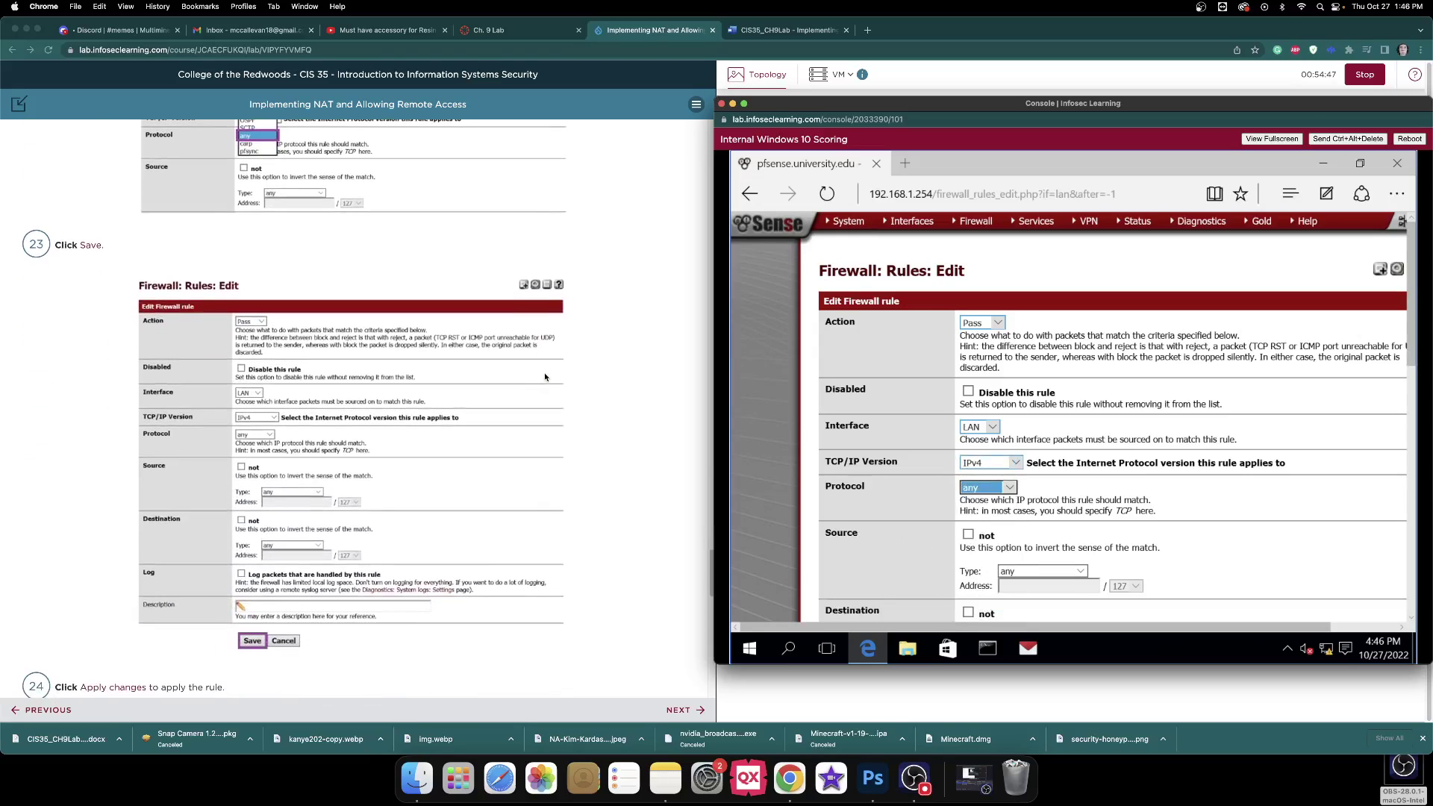
{"action": "scroll", "coordinate": [1030, 575], "scroll_direction": "down", "scroll_amount": 10}
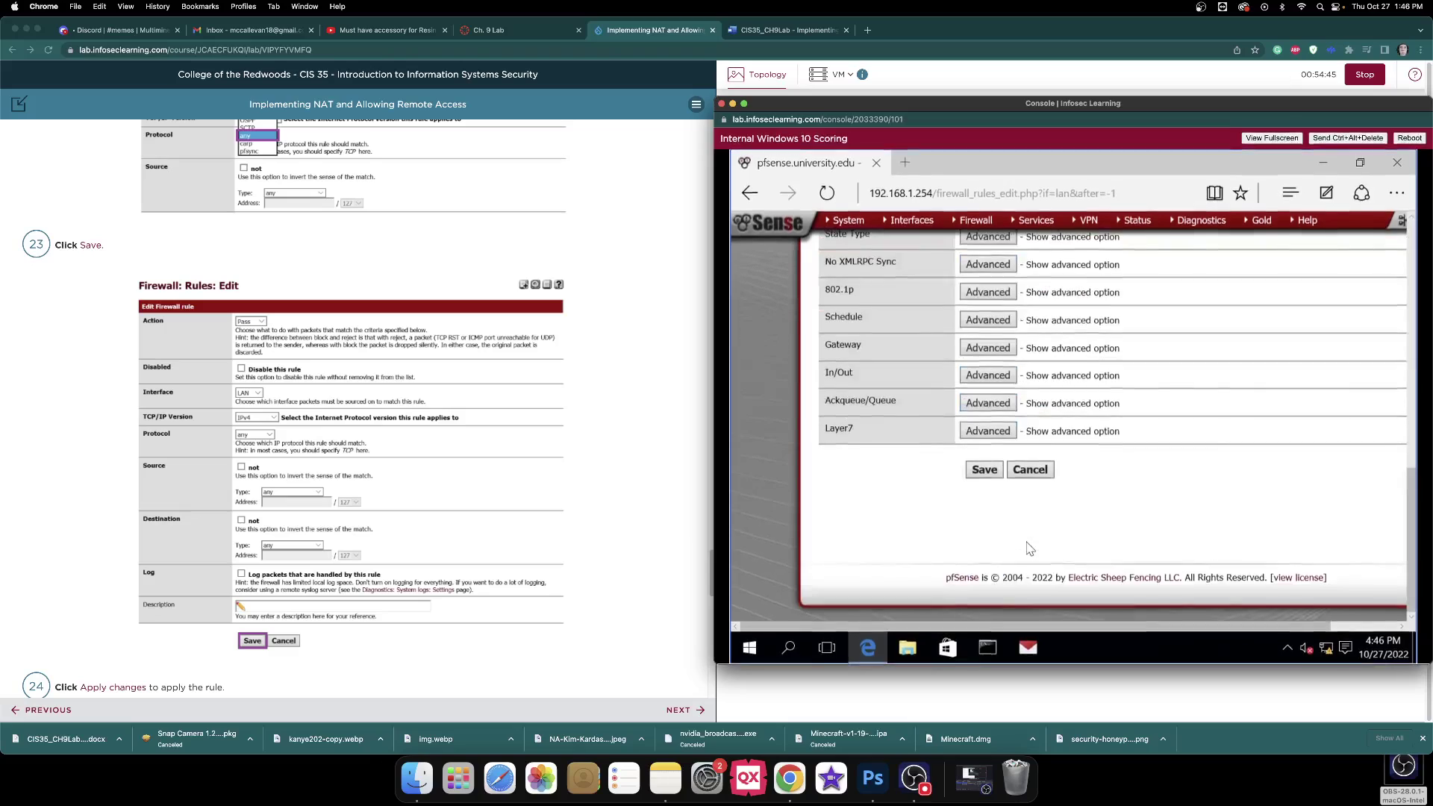
{"action": "left_click", "coordinate": [985, 472]}
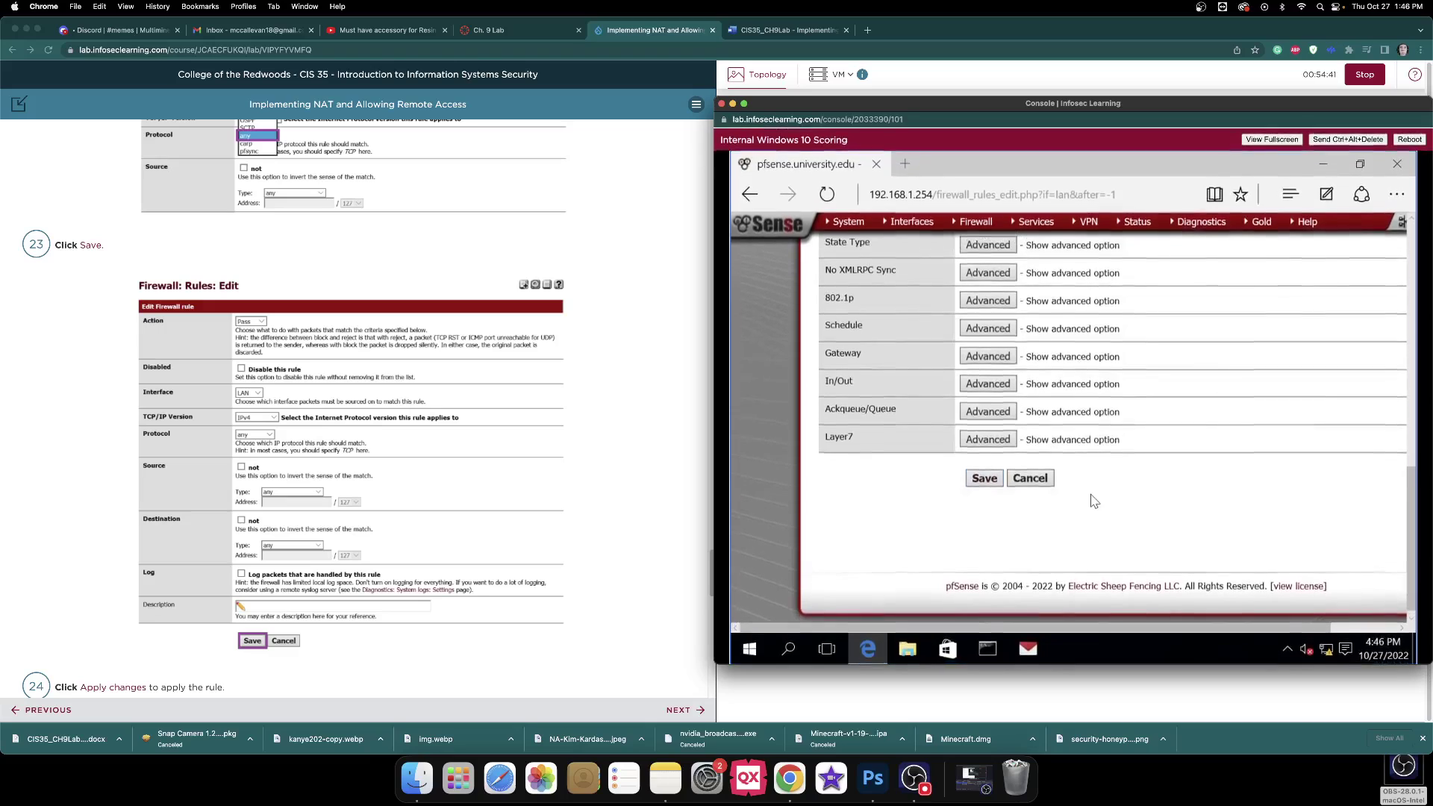
{"action": "scroll", "coordinate": [1092, 500], "scroll_direction": "down", "scroll_amount": 10}
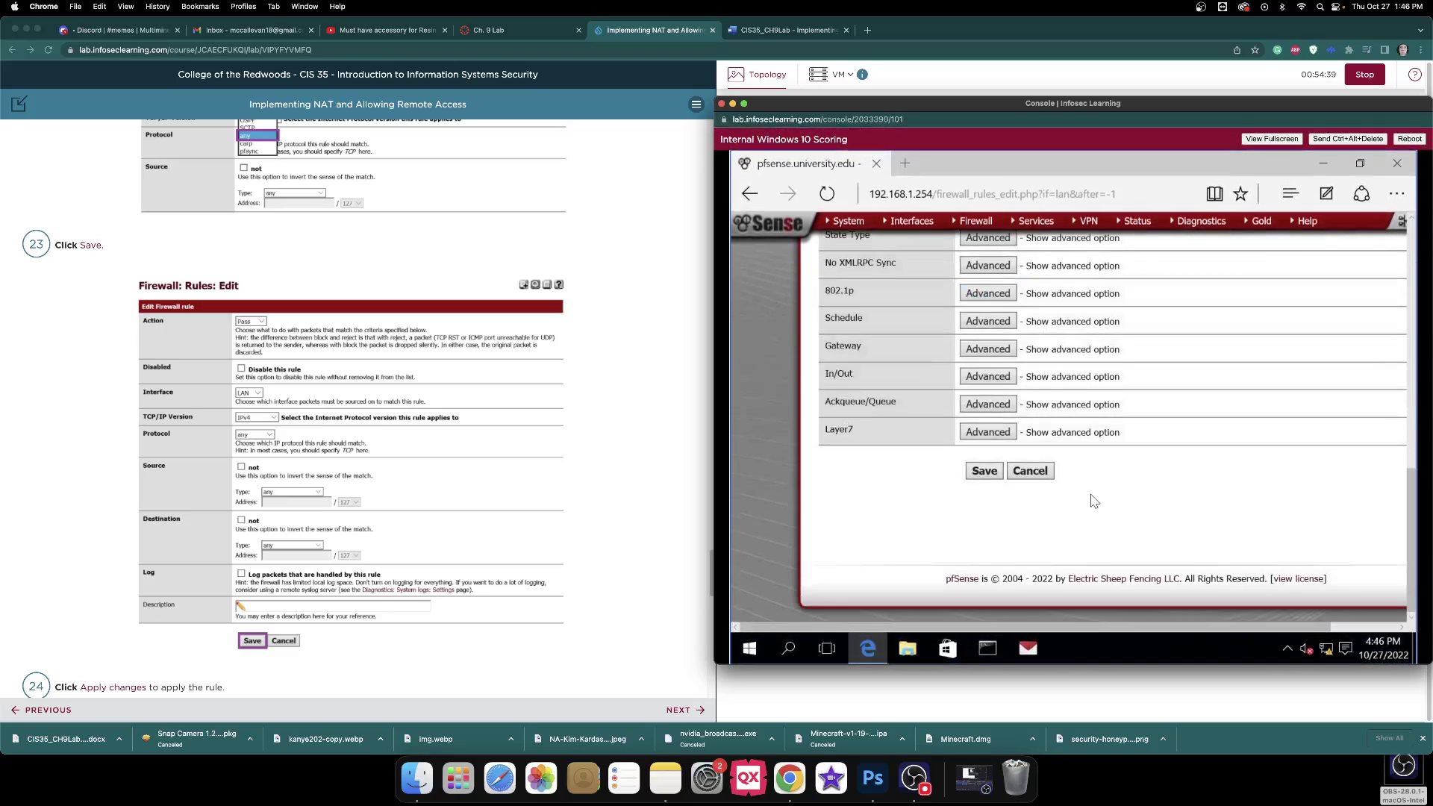
{"action": "left_click", "coordinate": [990, 472]}
{"action": "scroll", "coordinate": [685, 454], "scroll_direction": "down", "scroll_amount": 4}
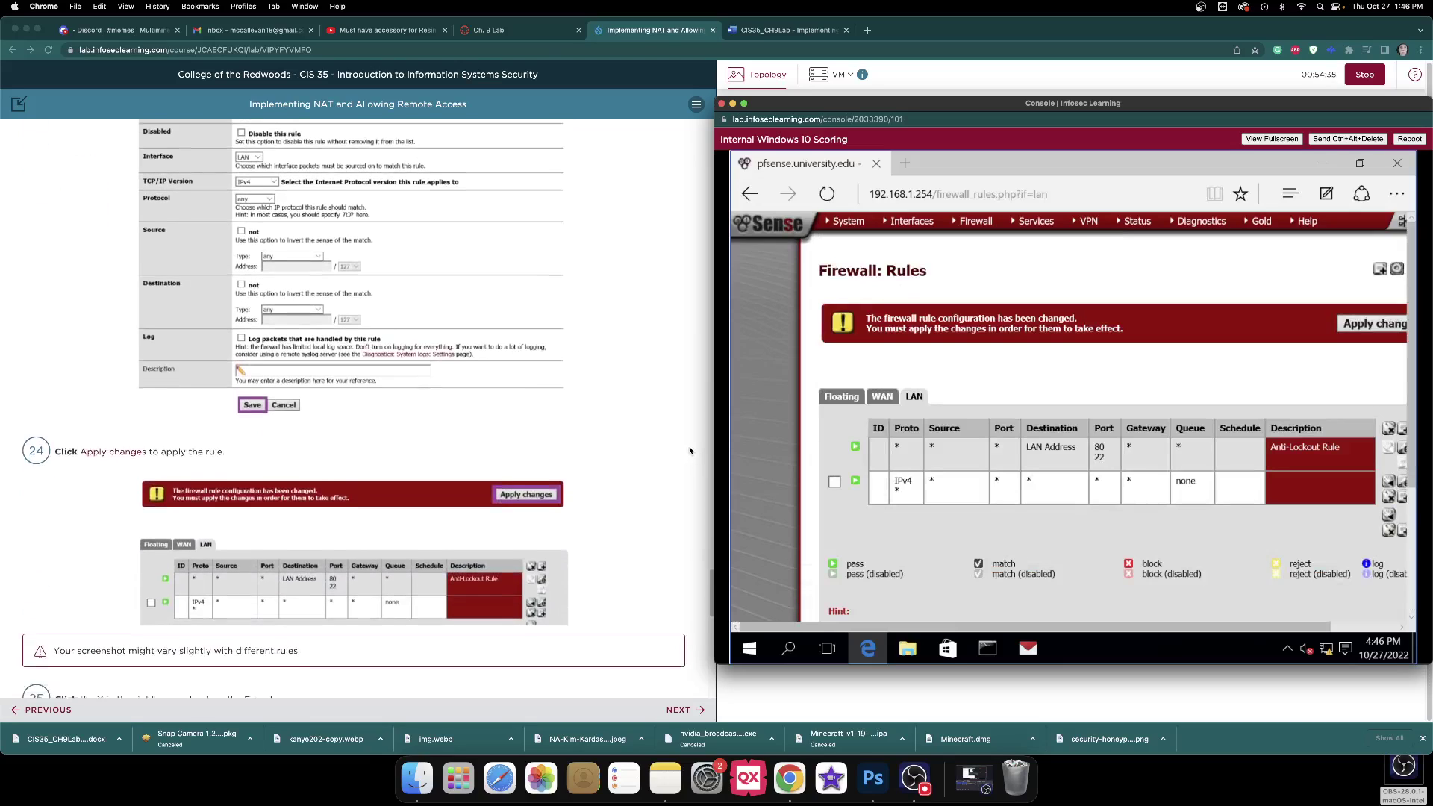
{"action": "scroll", "coordinate": [689, 451], "scroll_direction": "down", "scroll_amount": 2}
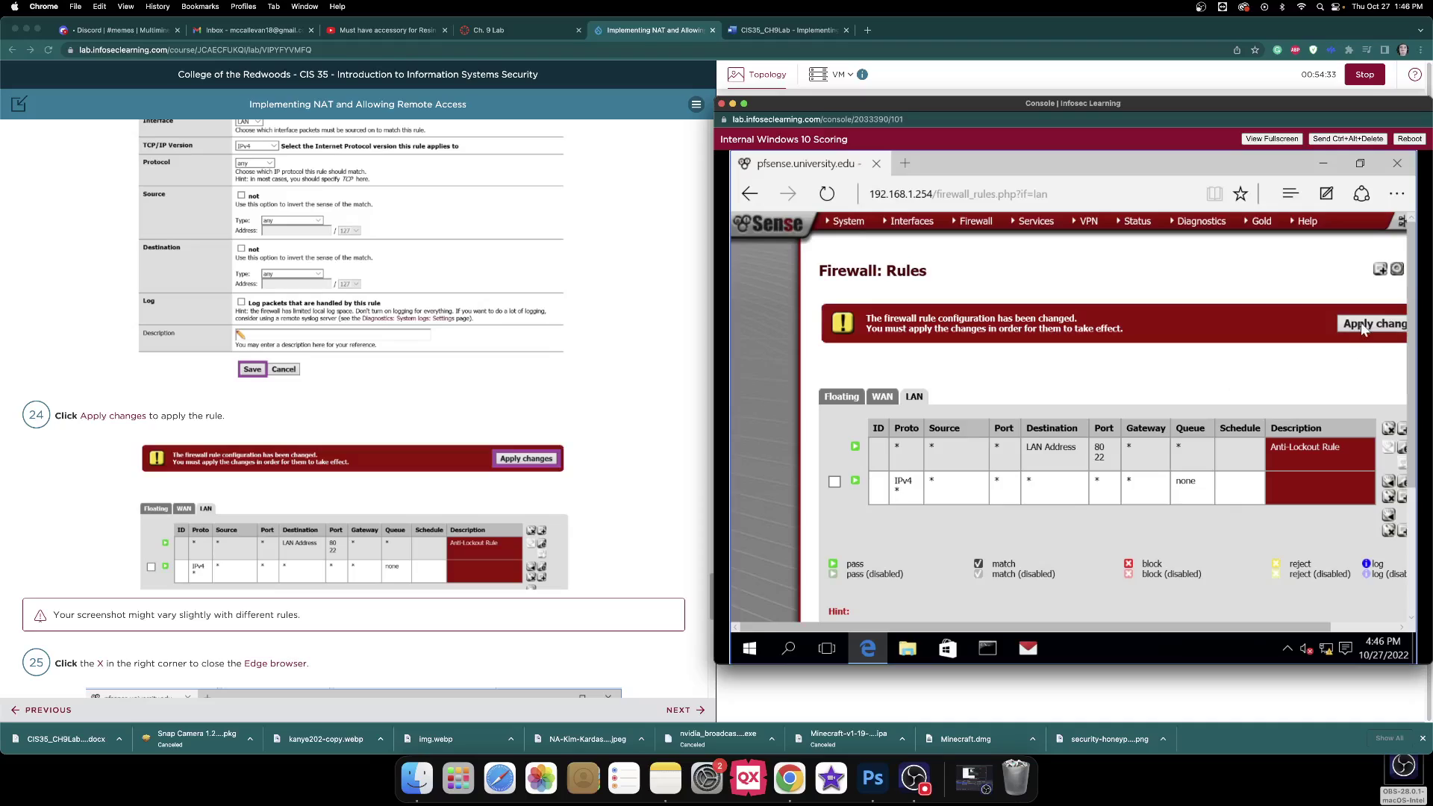
{"action": "left_click", "coordinate": [1362, 326]}
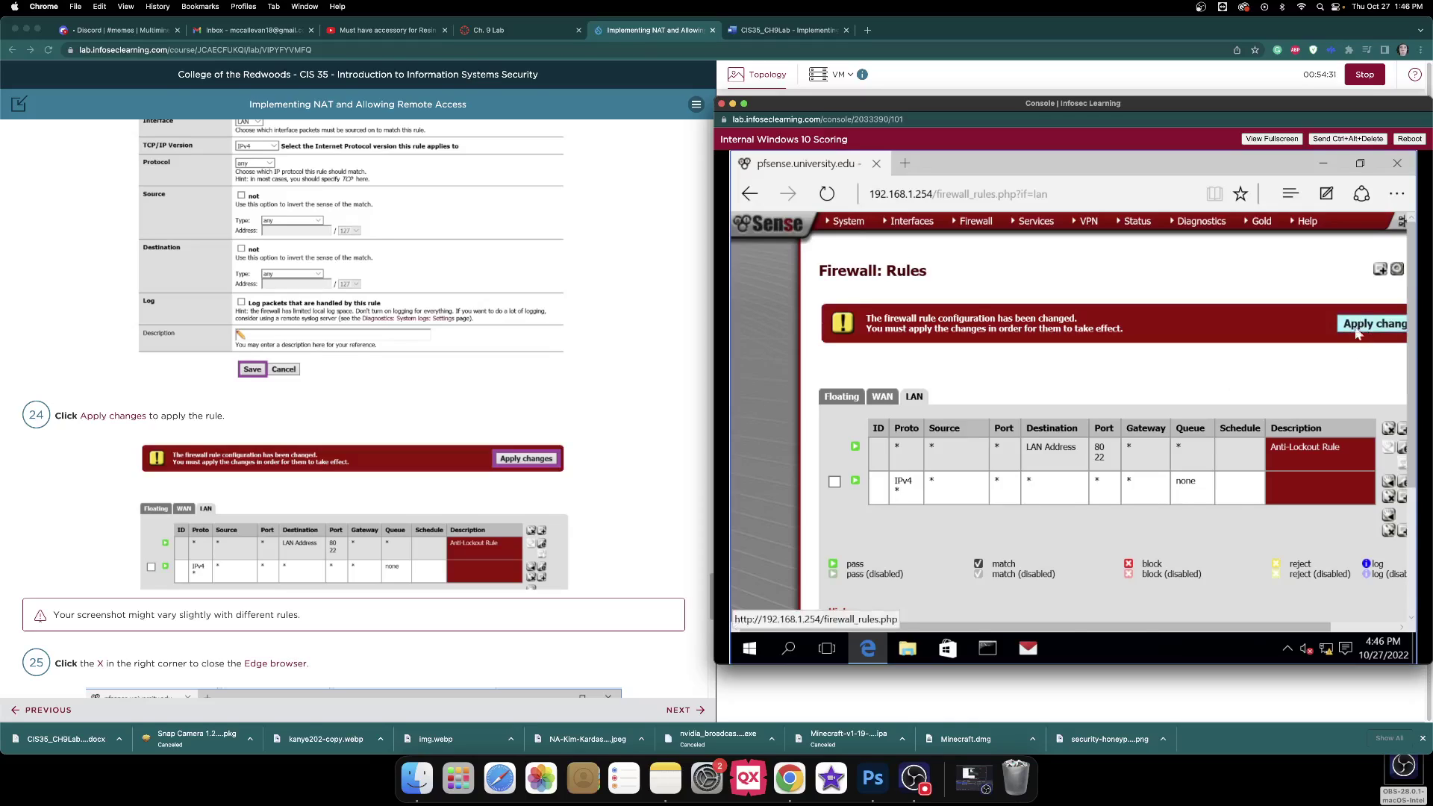
{"action": "left_click", "coordinate": [798, 31]}
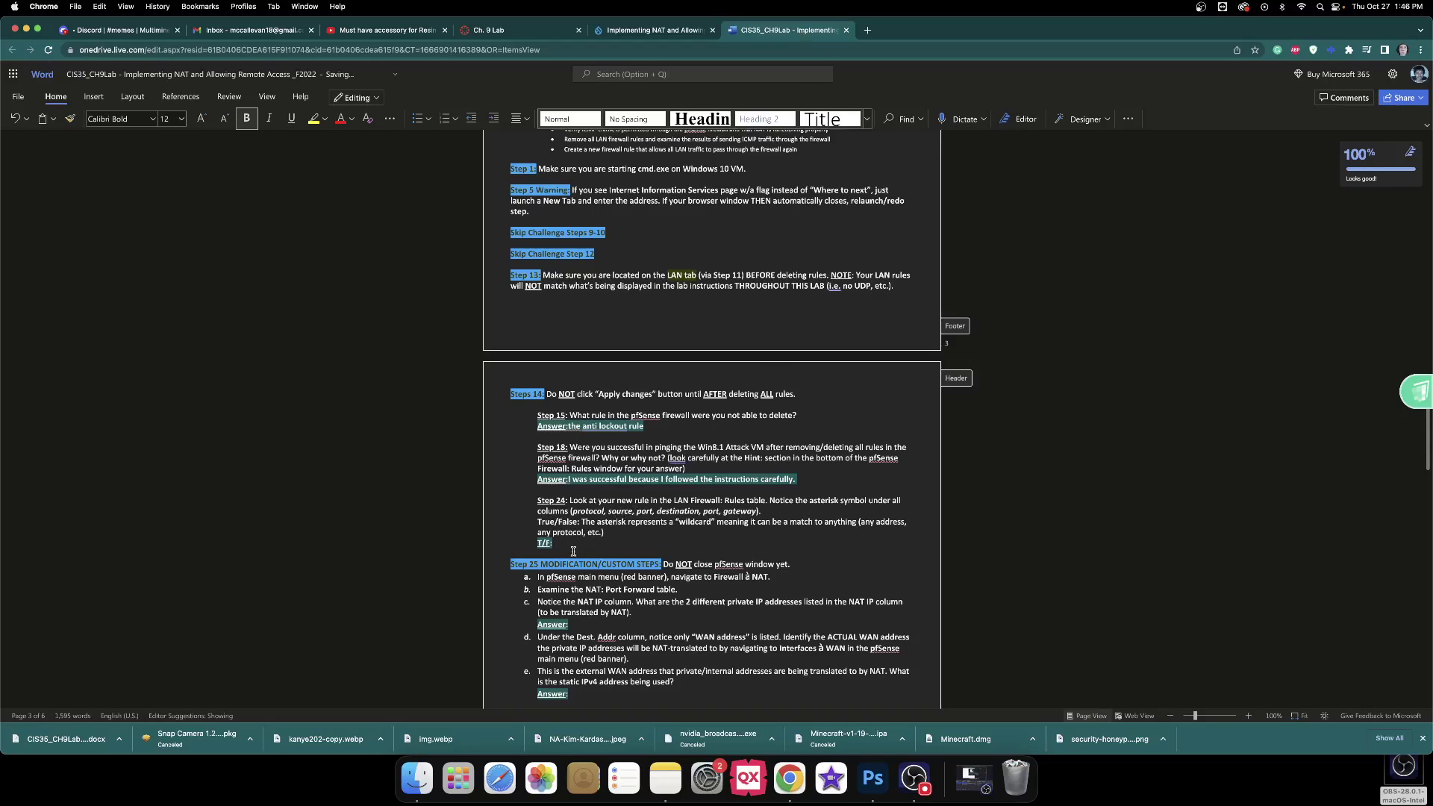
Complete the Step 24 T/F answer so it reads 'true' in the worksheet.
{"action": "left_click", "coordinate": [575, 548]}
{"action": "left_click", "coordinate": [651, 34]}
{"action": "left_click", "coordinate": [1094, 256]}
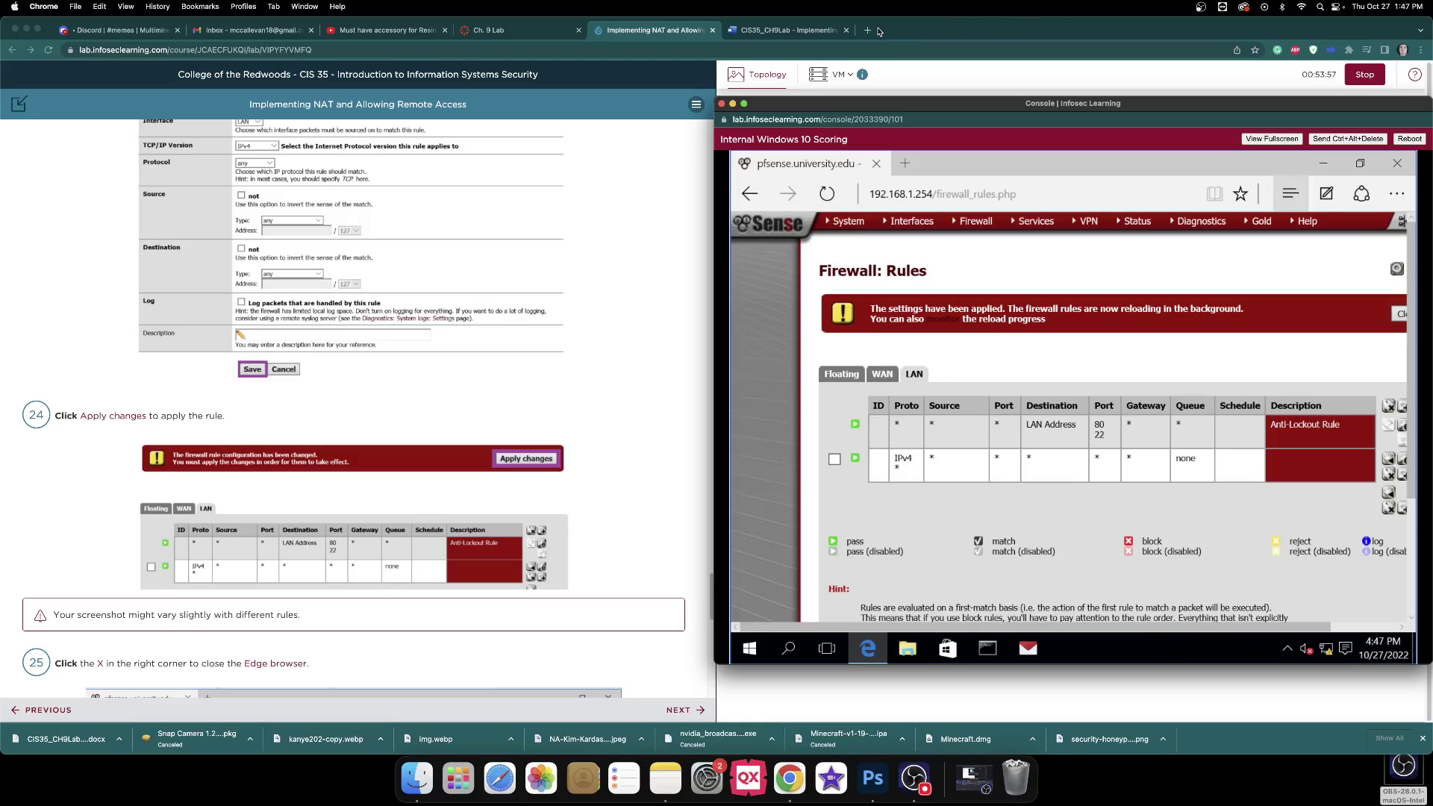
{"action": "left_click", "coordinate": [804, 42]}
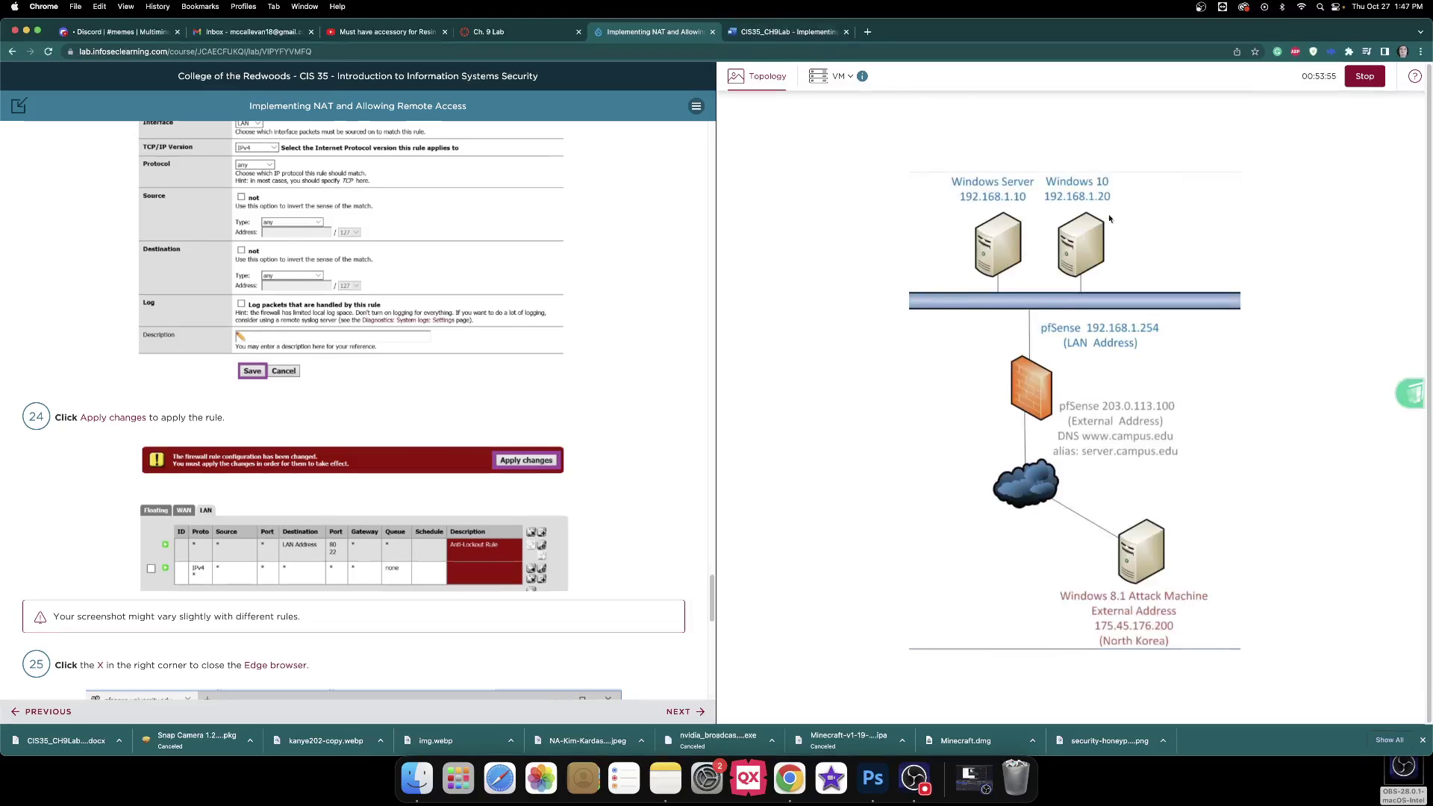
{"action": "left_click", "coordinate": [798, 33]}
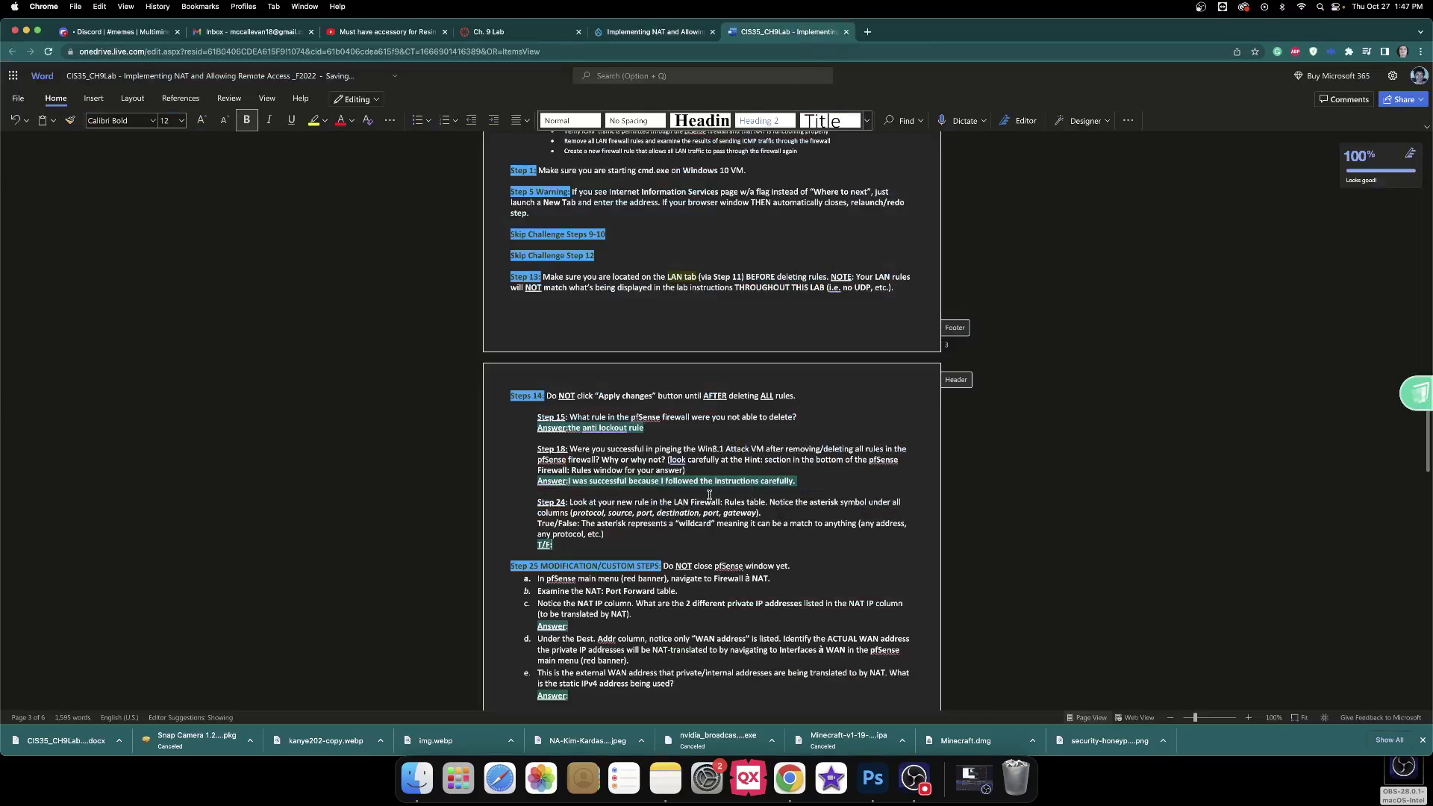
{"action": "type", "text": "rue"}
{"action": "scroll", "coordinate": [736, 504], "scroll_direction": "down", "scroll_amount": 4}
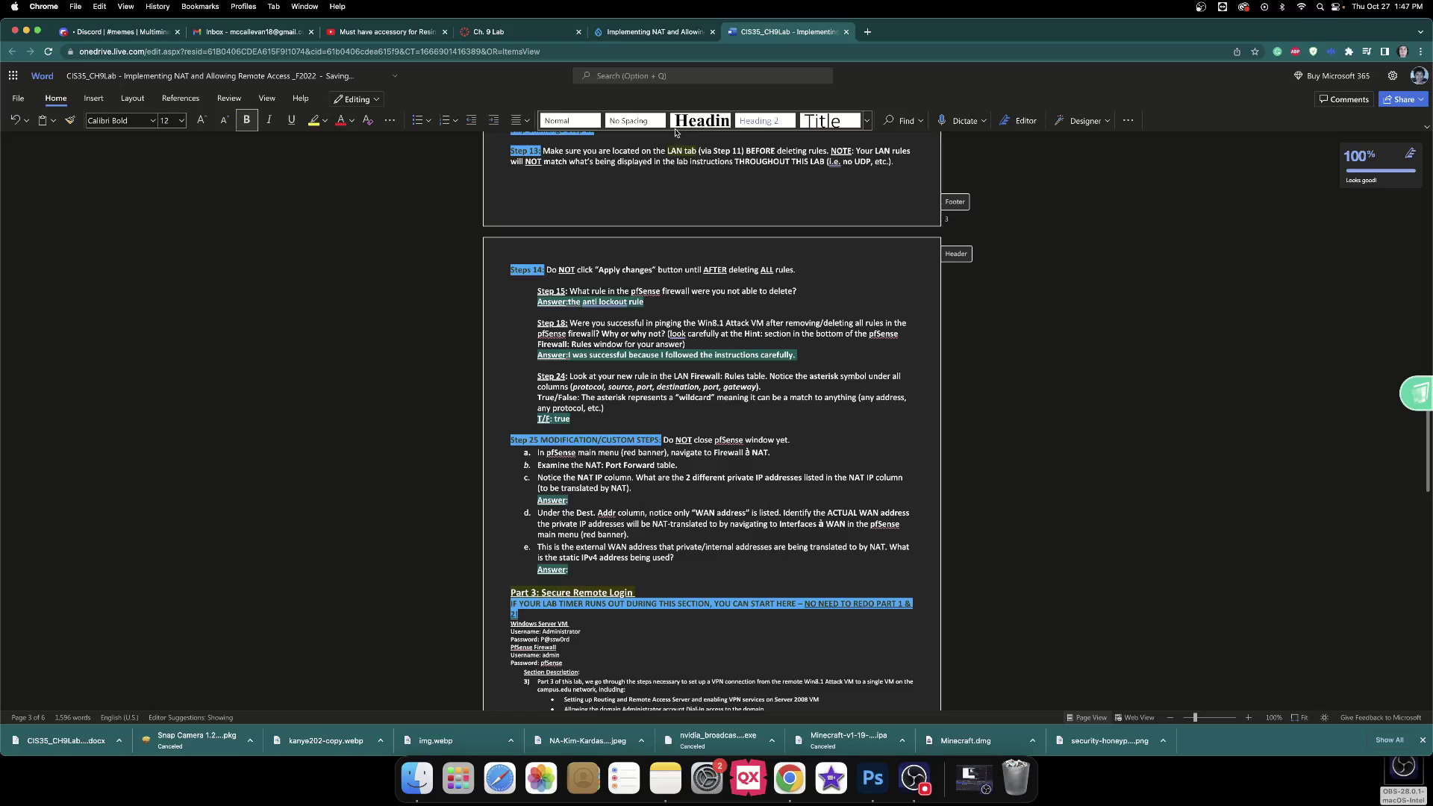
{"action": "left_click", "coordinate": [657, 34]}
Scroll the lab instructions to steps 25–26 and check the worksheet before returning to the lab.
{"action": "scroll", "coordinate": [616, 318], "scroll_direction": "down", "scroll_amount": 5}
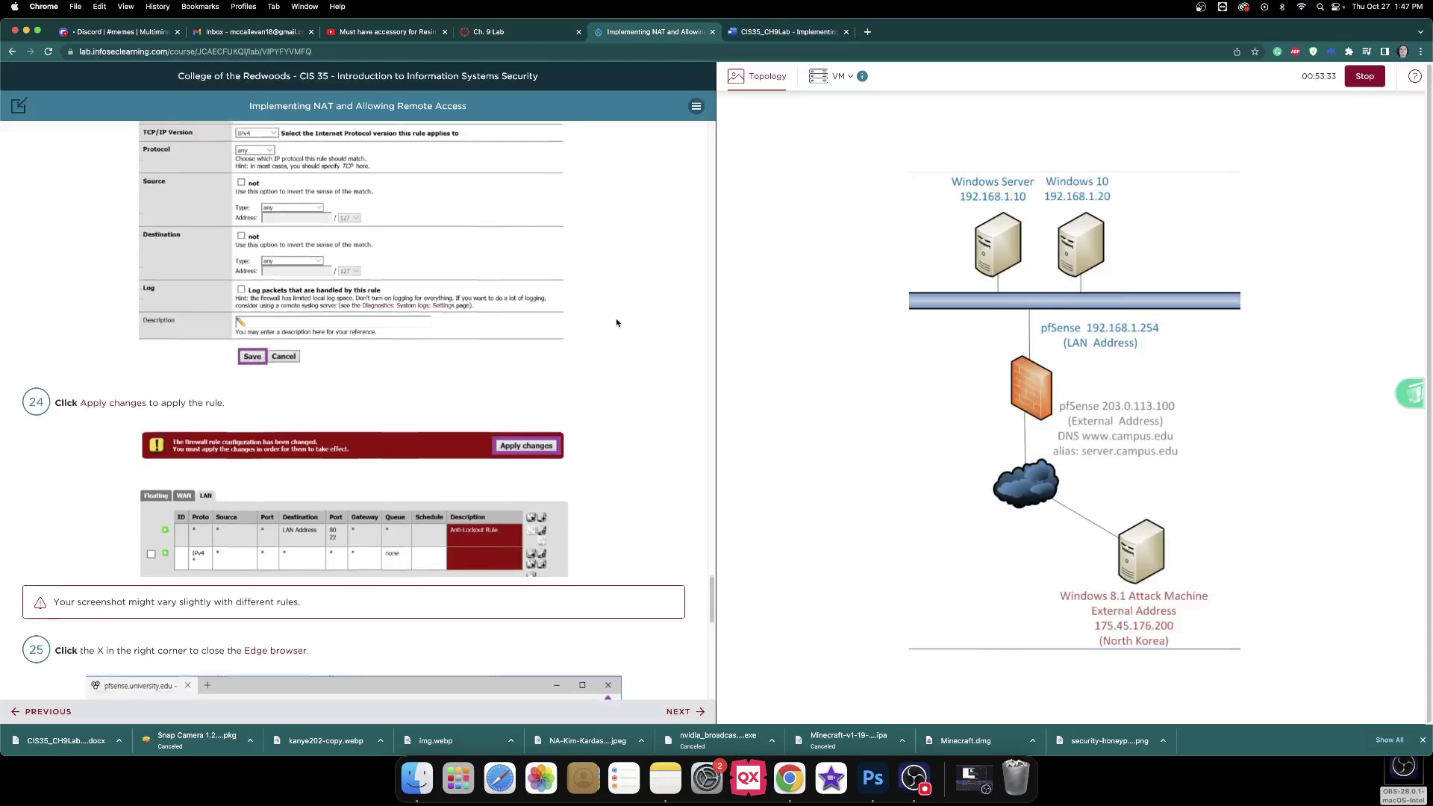
{"action": "scroll", "coordinate": [618, 318], "scroll_direction": "down", "scroll_amount": 1}
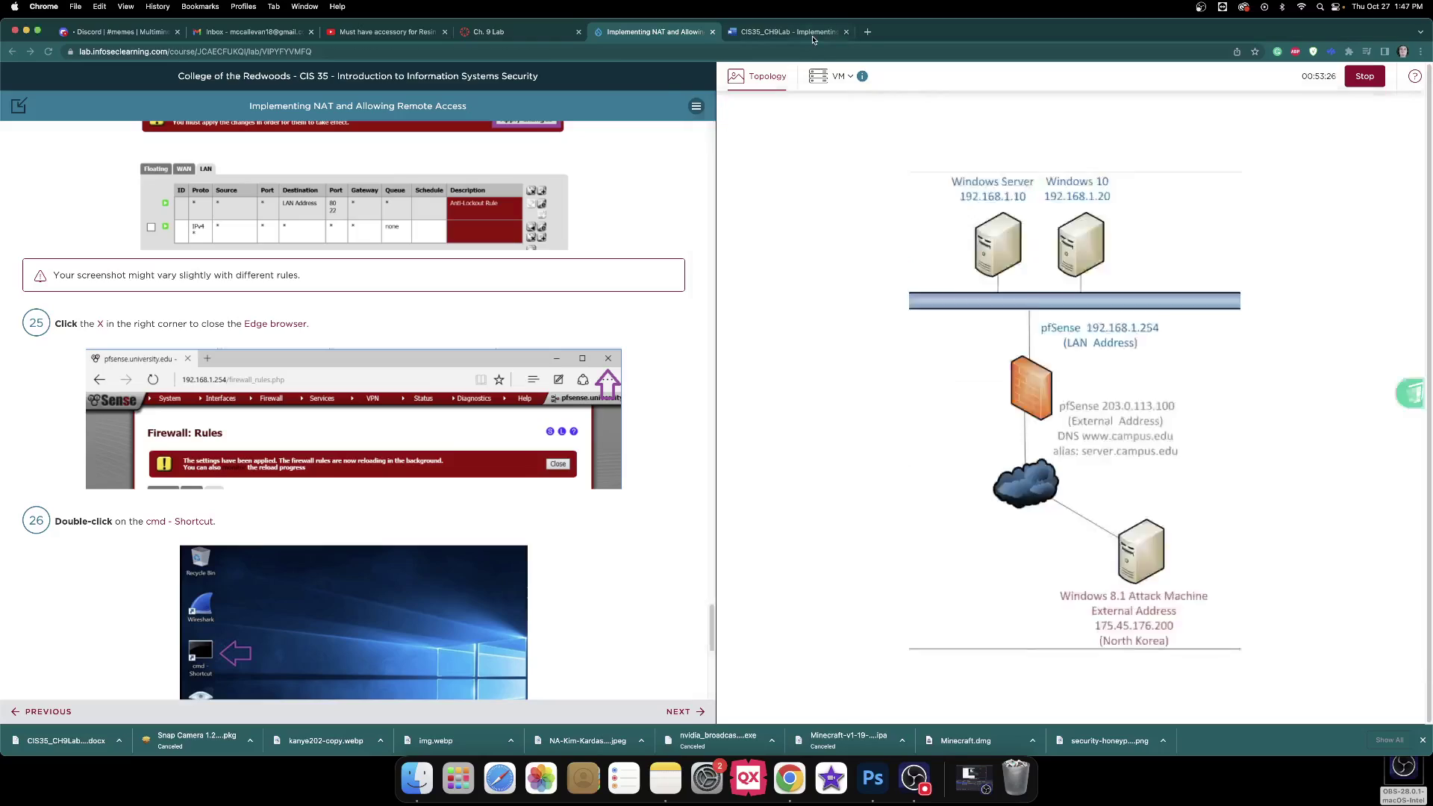
{"action": "left_click", "coordinate": [814, 40]}
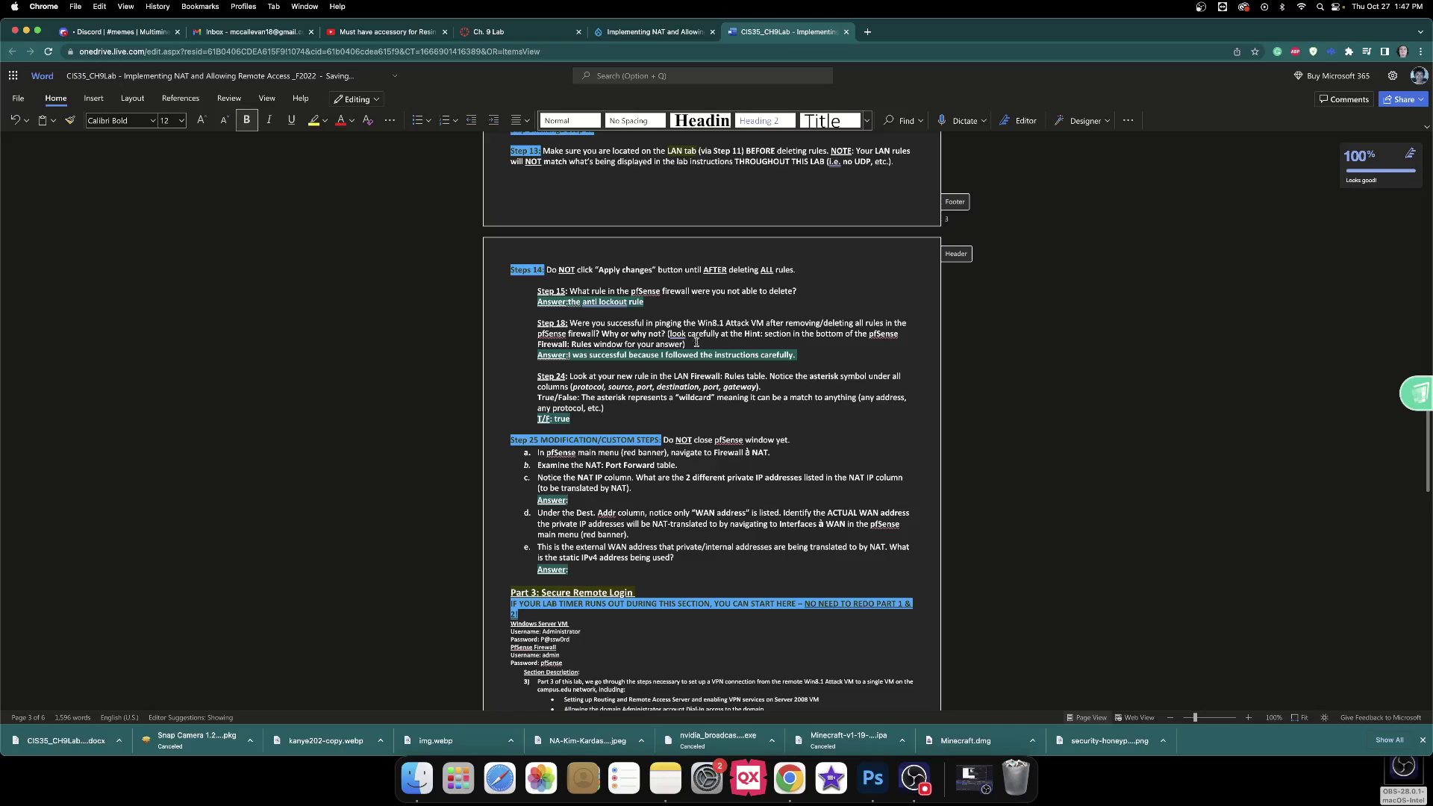
{"action": "left_click", "coordinate": [682, 35]}
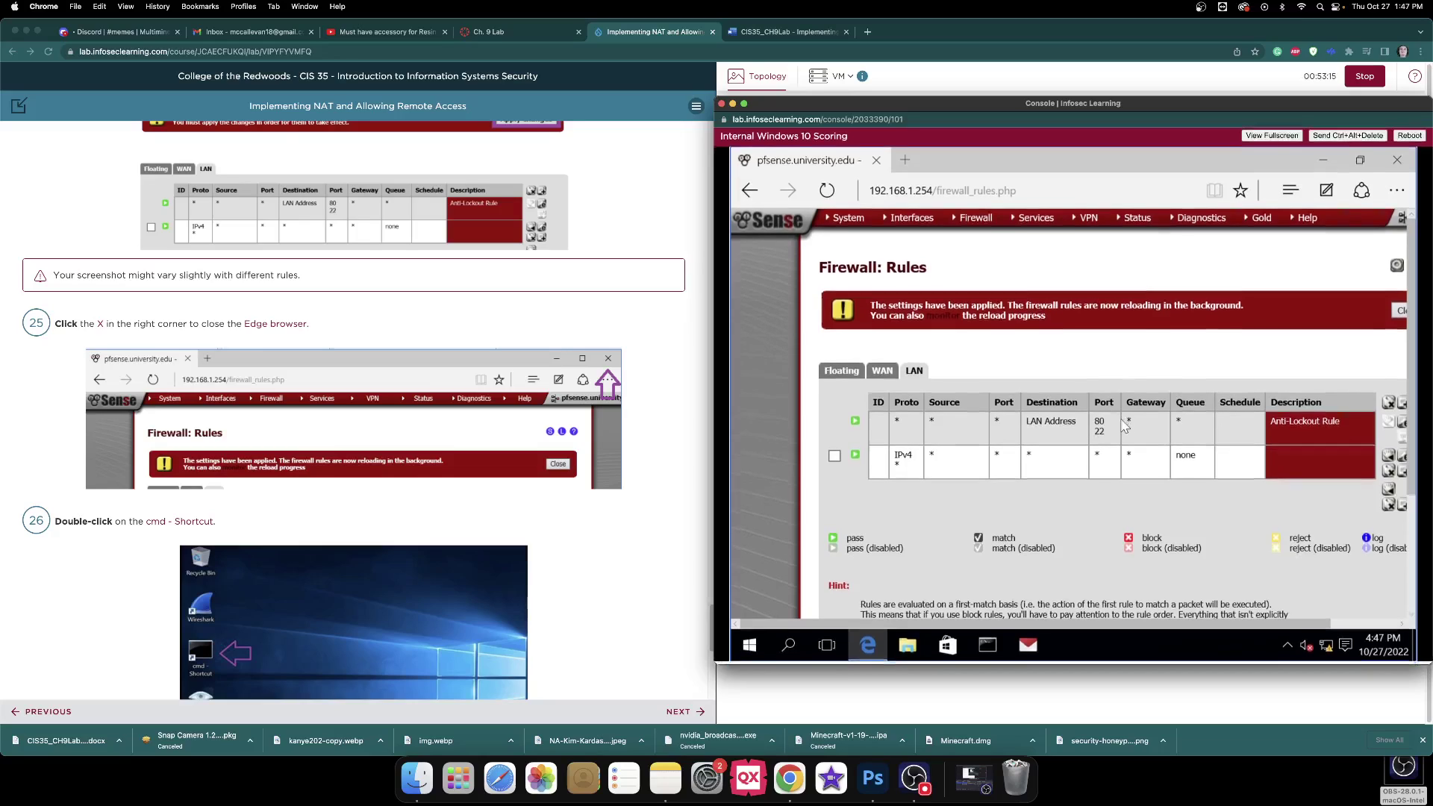
{"action": "scroll", "coordinate": [1129, 431], "scroll_direction": "down", "scroll_amount": 5}
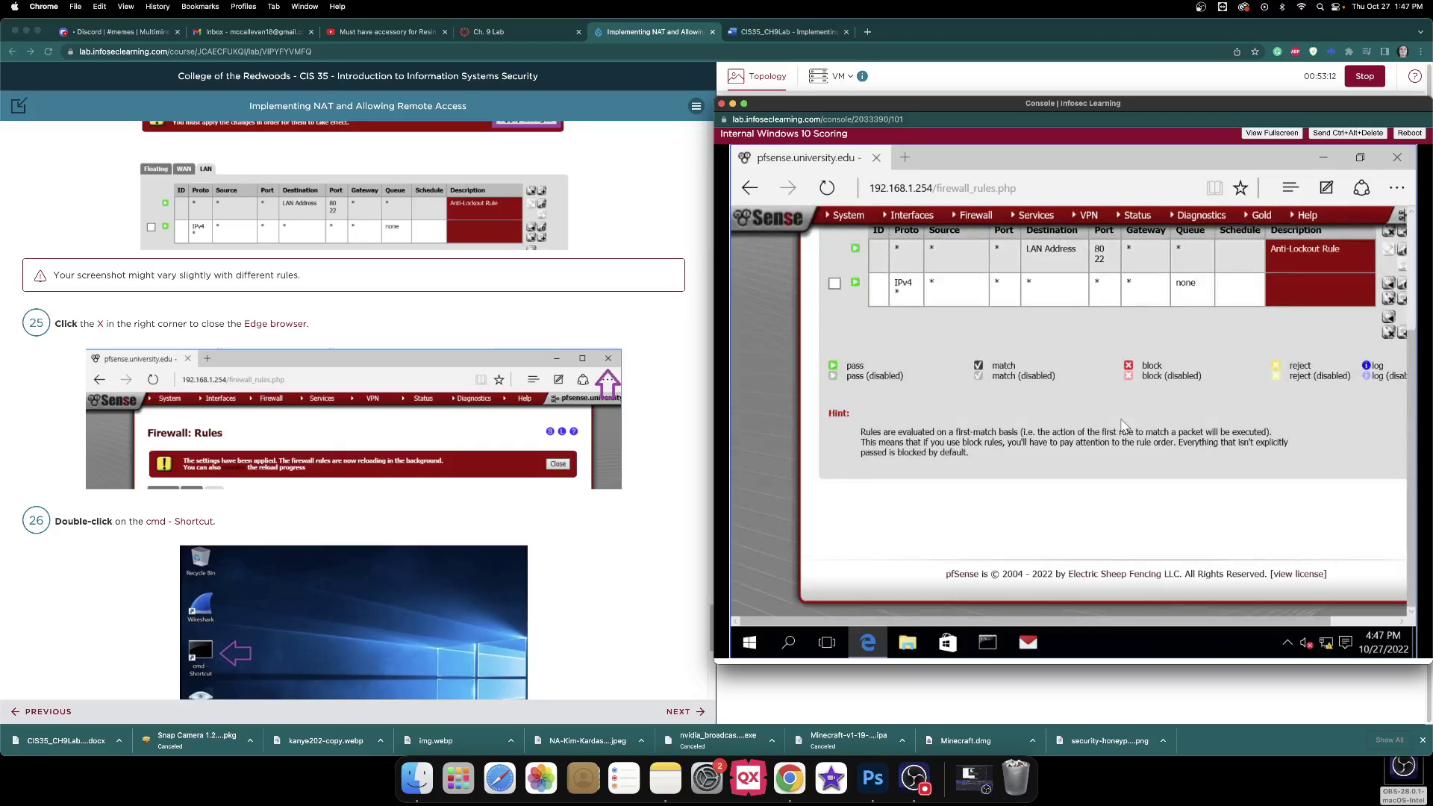
Glance at the worksheet again, then reopen the Windows 10 VM console from the lab page.
{"action": "scroll", "coordinate": [1124, 425], "scroll_direction": "up", "scroll_amount": 5}
{"action": "left_click", "coordinate": [787, 33]}
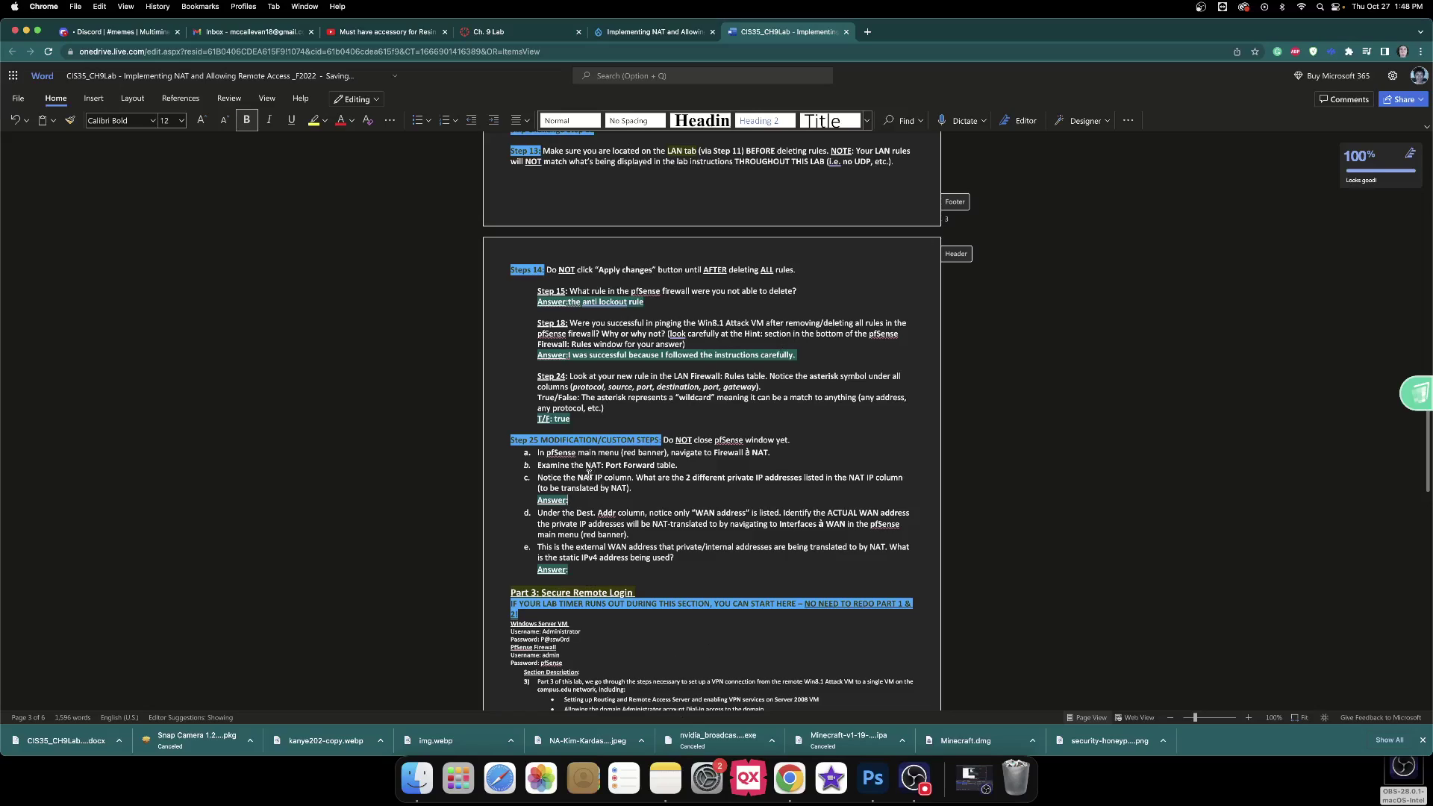
{"action": "left_click", "coordinate": [665, 32]}
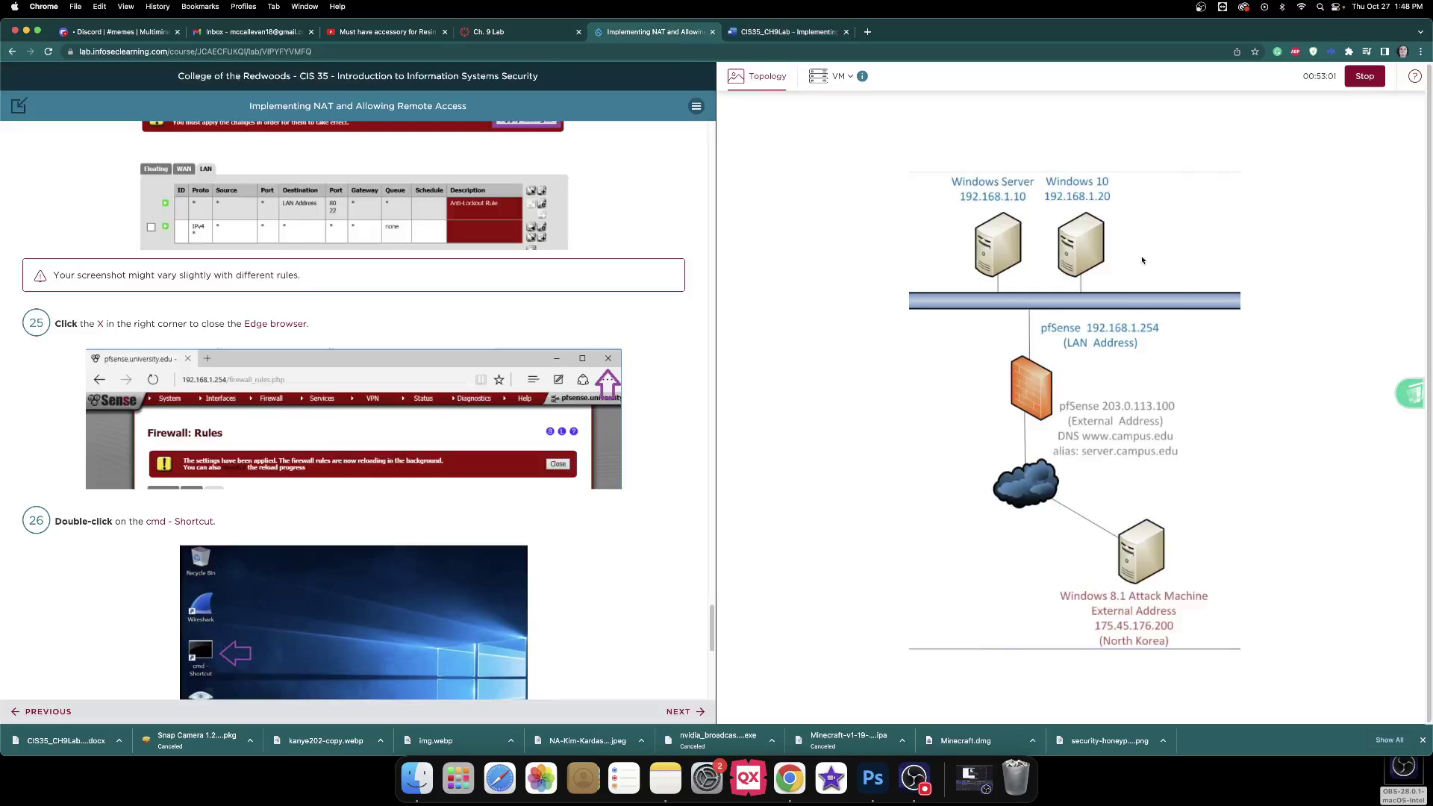
{"action": "left_click", "coordinate": [1092, 256]}
Open Firewall > NAT Port Forward and screenshot the last rule rows for ports 5432 and 8180.
{"action": "mouse_move", "coordinate": [976, 229]}
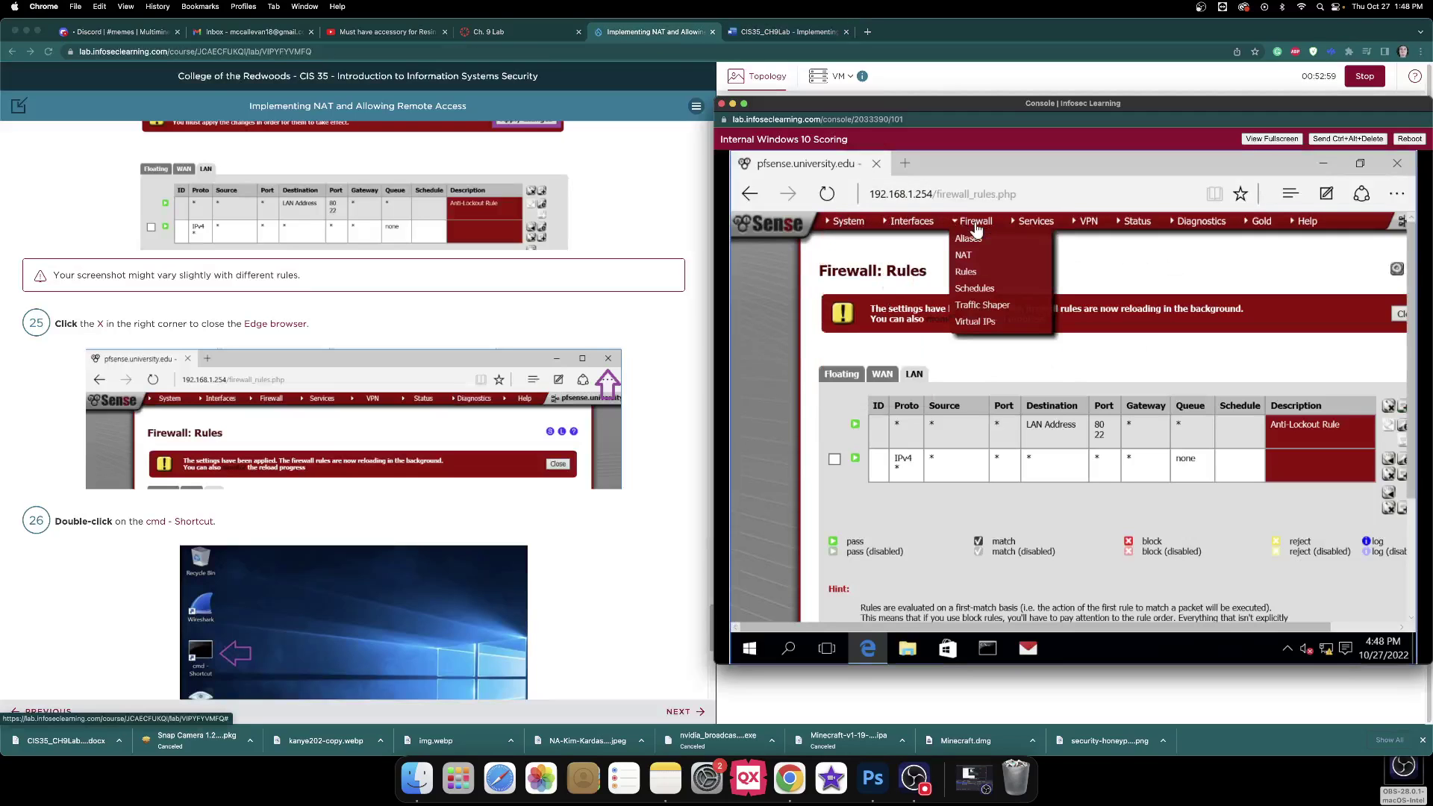
{"action": "left_click", "coordinate": [963, 255]}
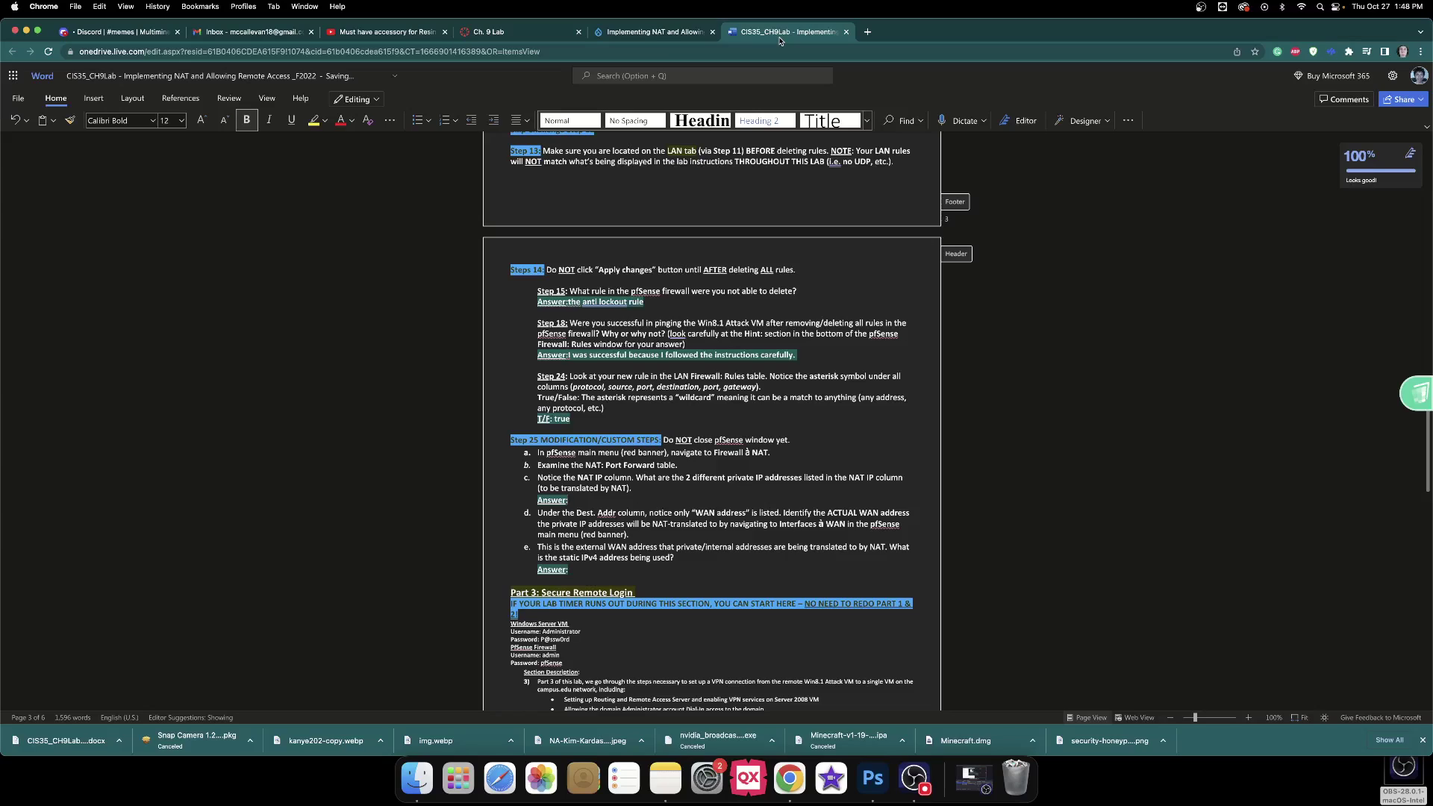
{"action": "left_click", "coordinate": [688, 35]}
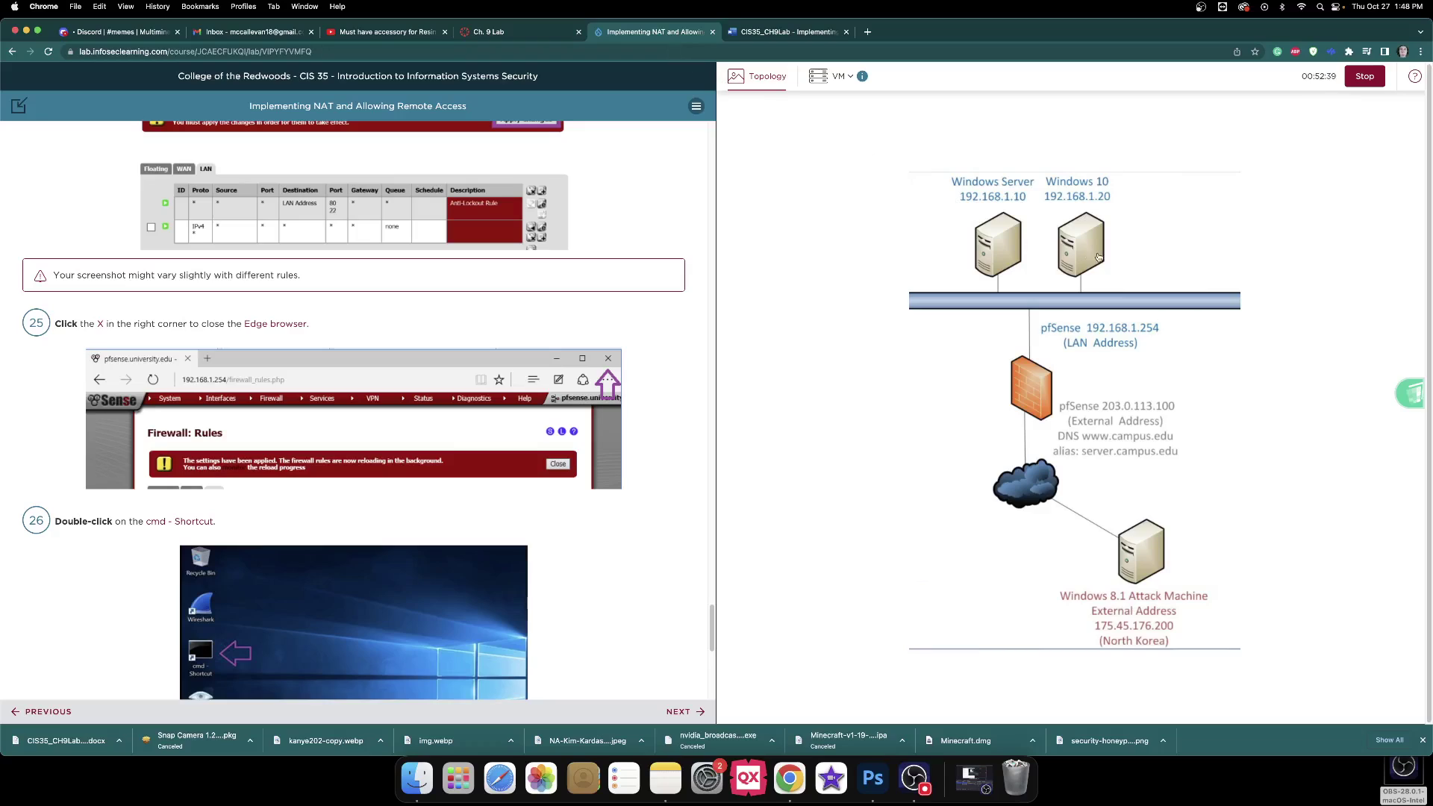
{"action": "left_click", "coordinate": [1099, 257]}
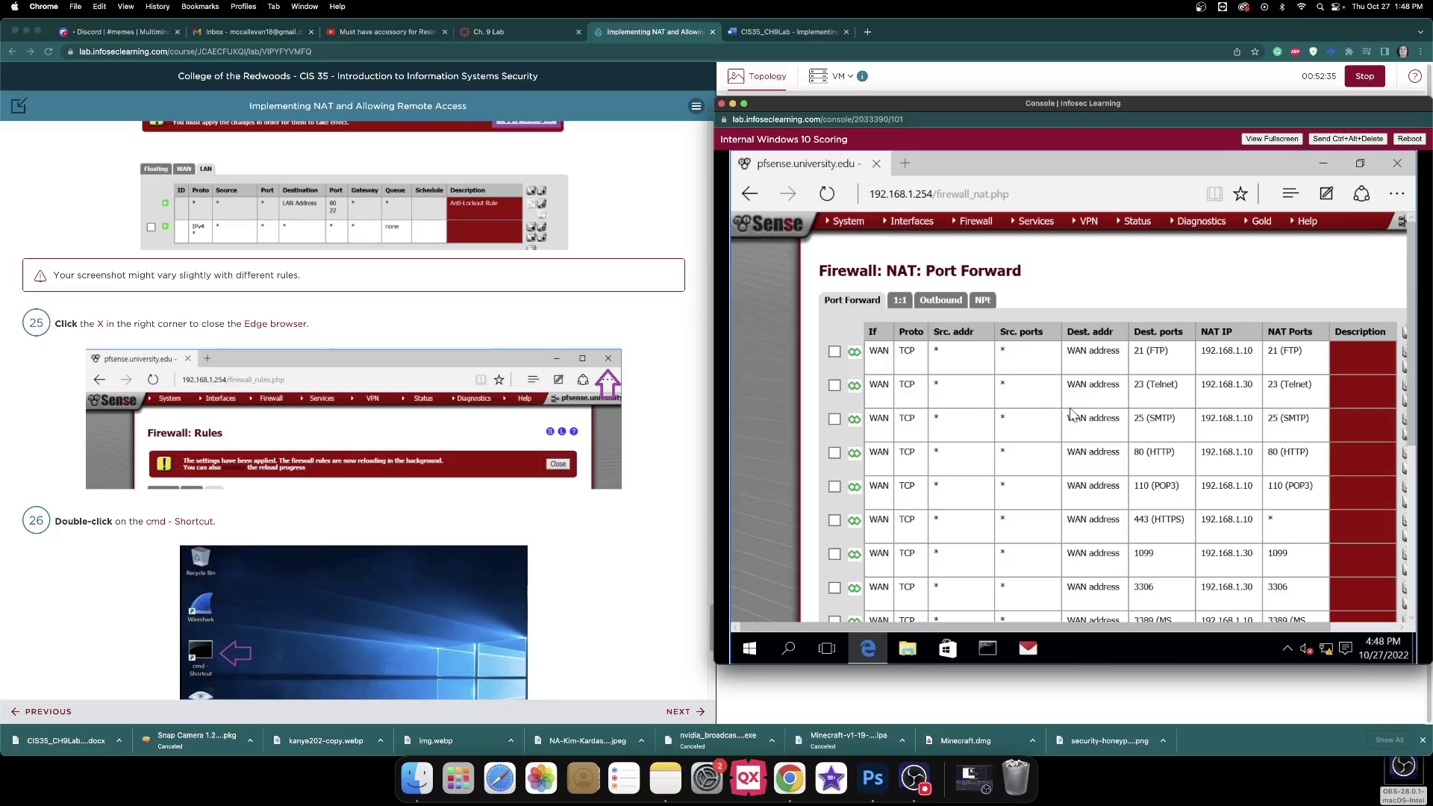
{"action": "scroll", "coordinate": [1065, 409], "scroll_direction": "down", "scroll_amount": 5}
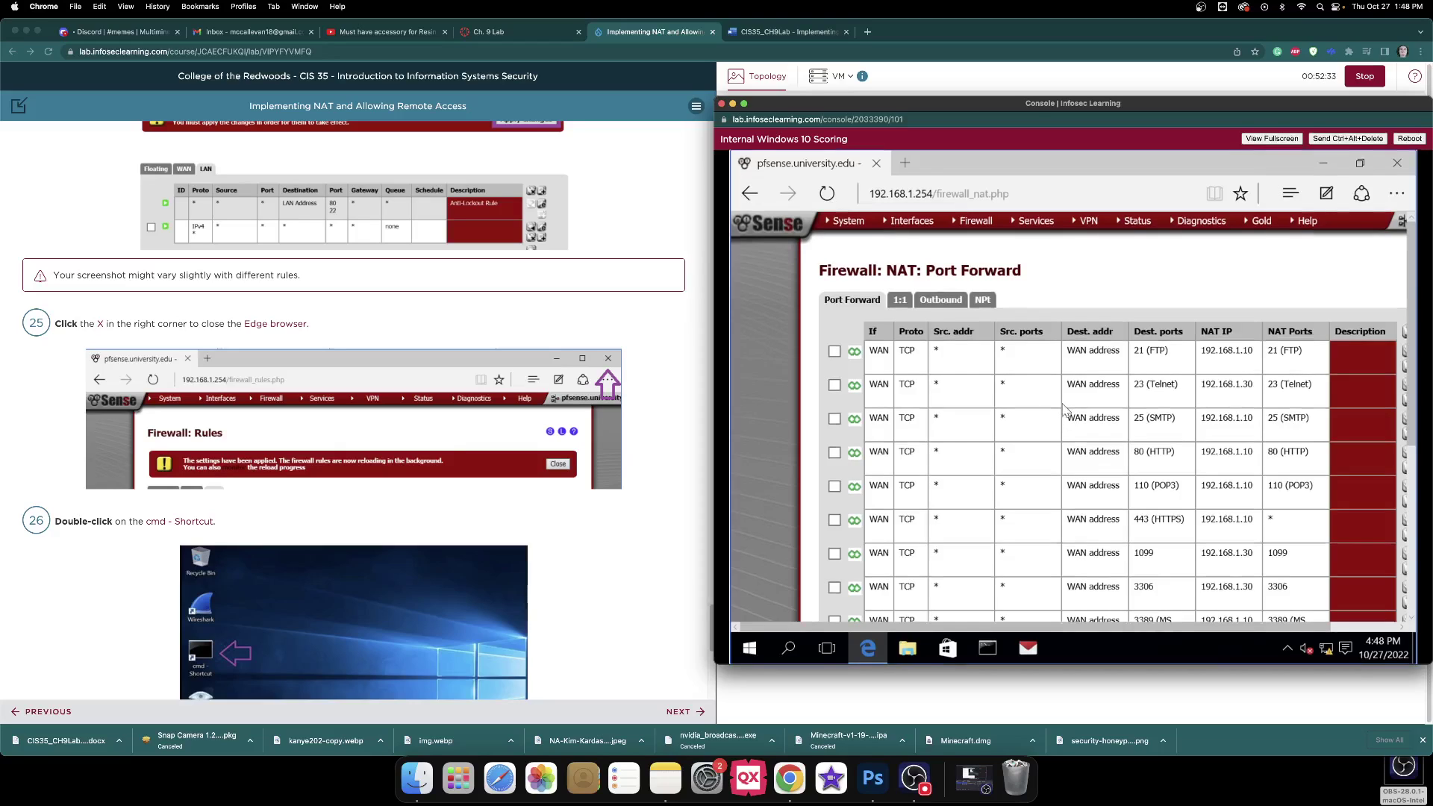
{"action": "scroll", "coordinate": [1065, 408], "scroll_direction": "up", "scroll_amount": 5}
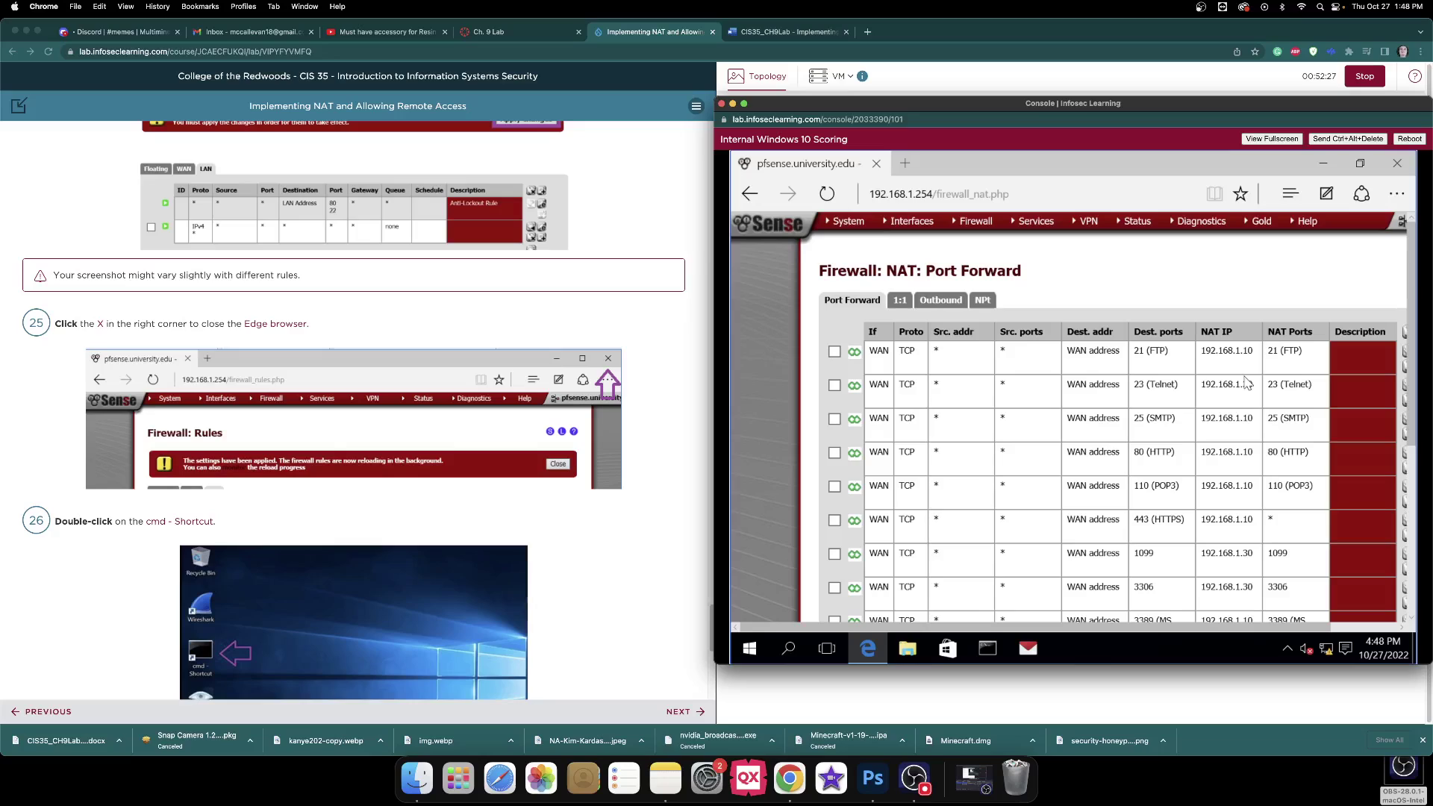
{"action": "scroll", "coordinate": [1247, 383], "scroll_direction": "down", "scroll_amount": 5}
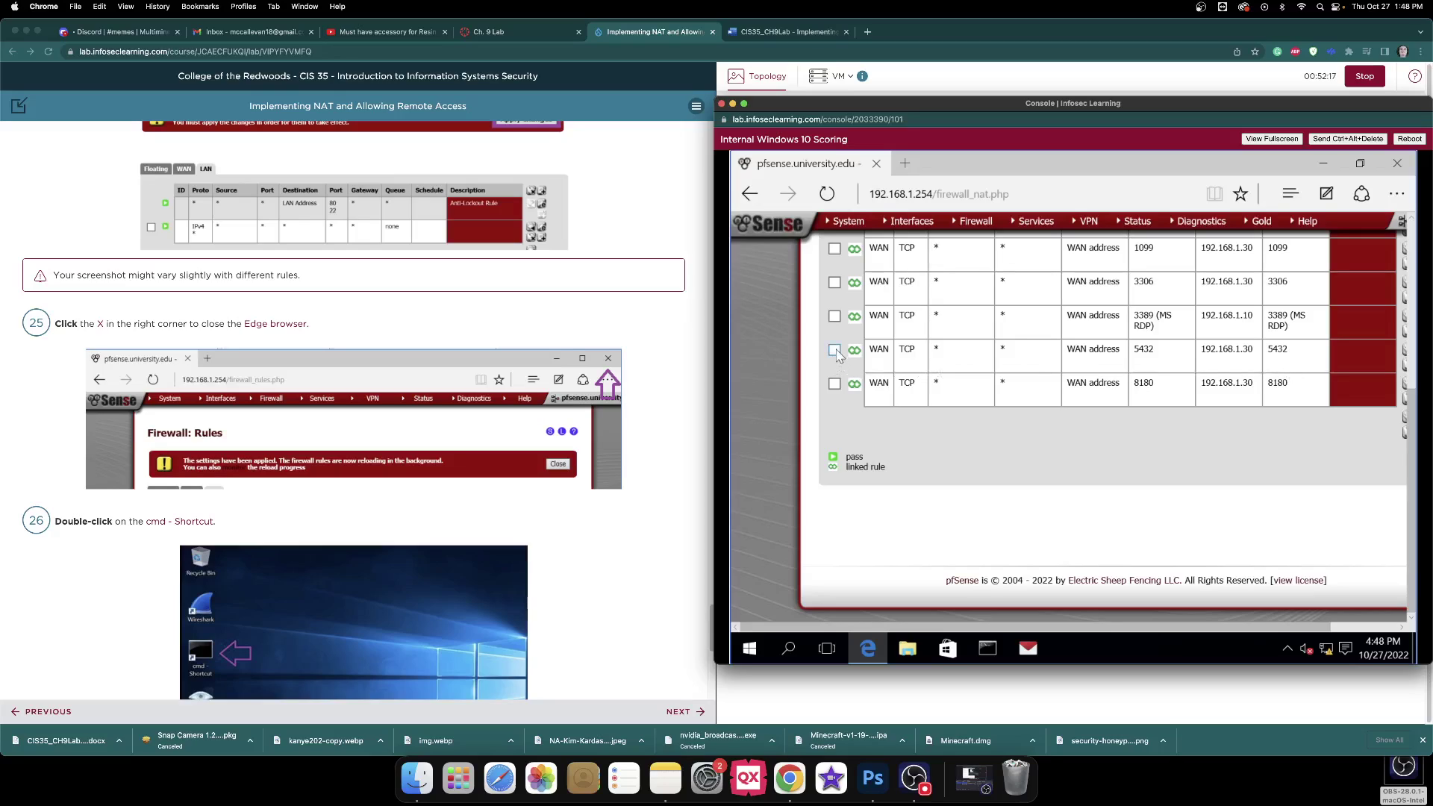
{"action": "key", "text": "super+shift+4"}
{"action": "left_click_drag", "start_coordinate": [807, 339], "coordinate": [1334, 324]}
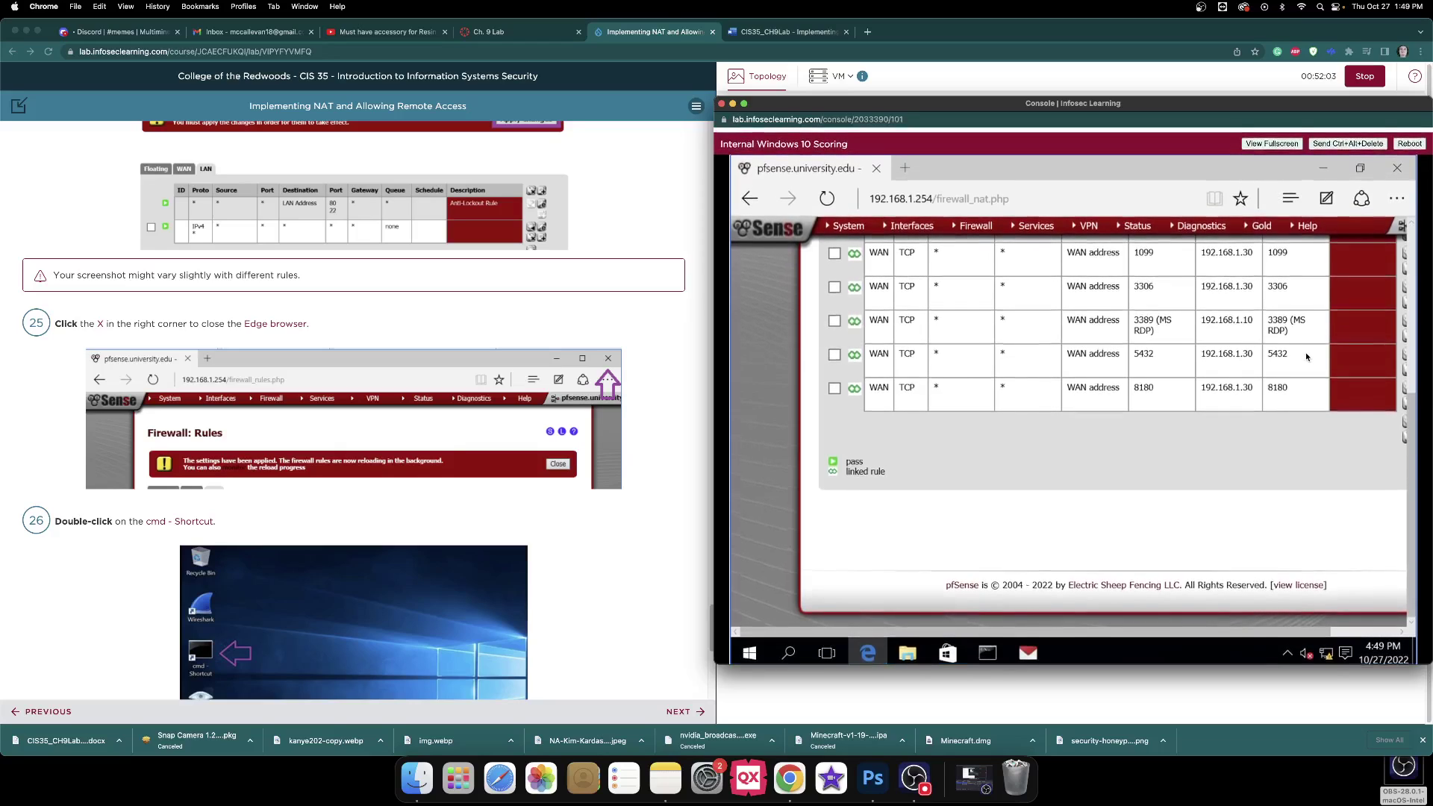
Go from the pfSense license page back to Firewall > NAT Port Forward and reposition the window.
{"action": "left_click", "coordinate": [1303, 584]}
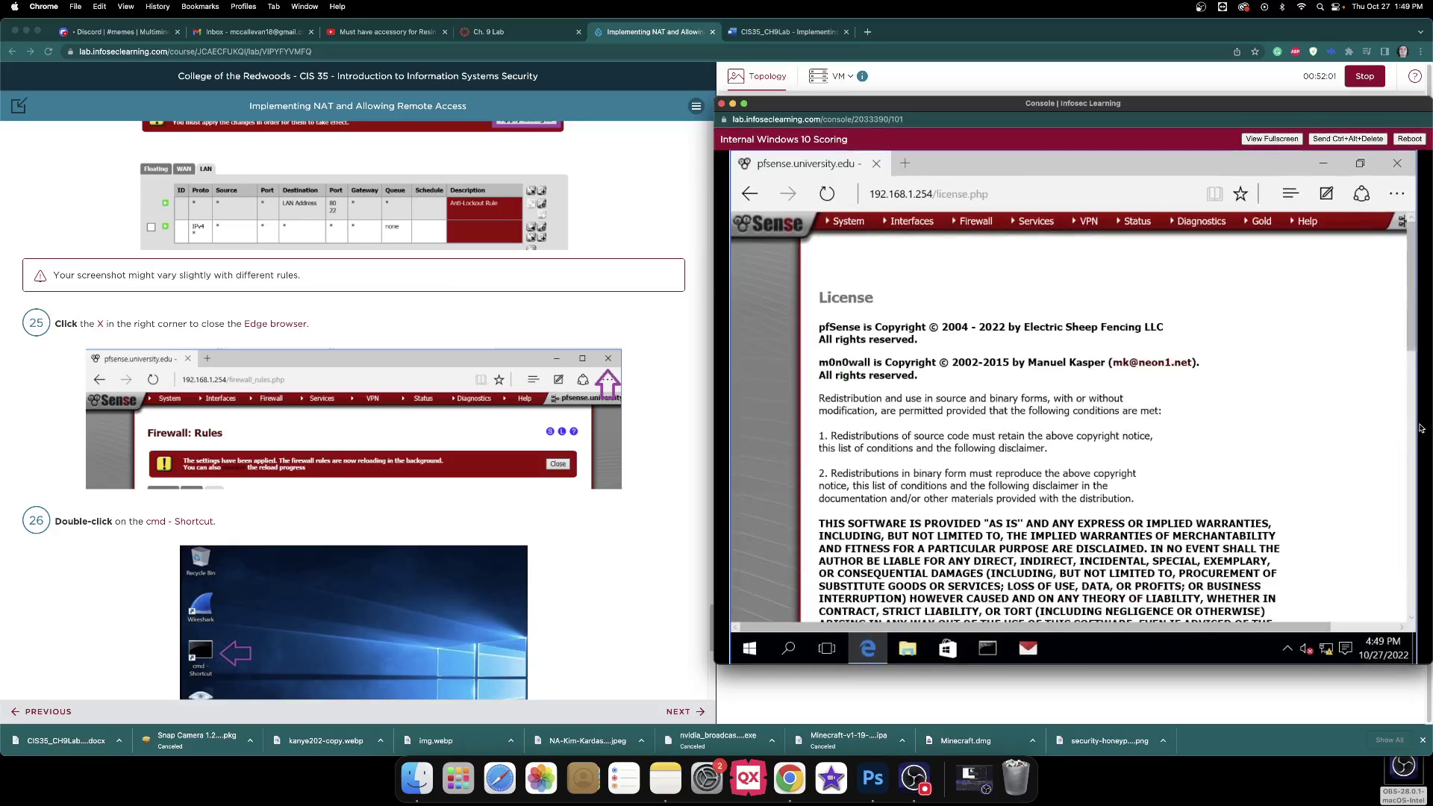
{"action": "mouse_move", "coordinate": [1413, 347]}
{"action": "left_mouse_down"}
{"action": "mouse_move", "coordinate": [1410, 589]}
{"action": "mouse_move", "coordinate": [1411, 329]}
{"action": "left_mouse_up"}
{"action": "left_click", "coordinate": [974, 221]}
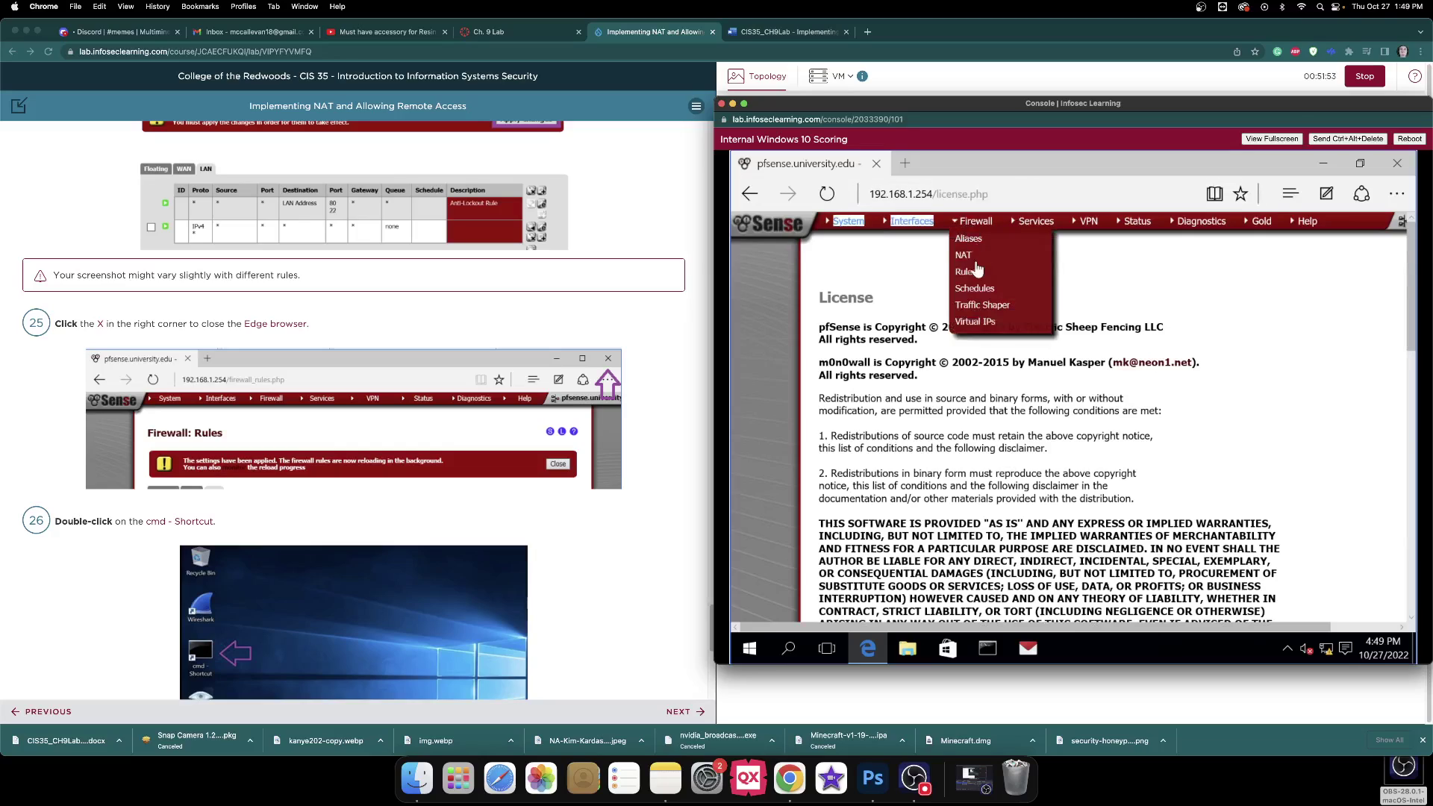
{"action": "left_click", "coordinate": [970, 256]}
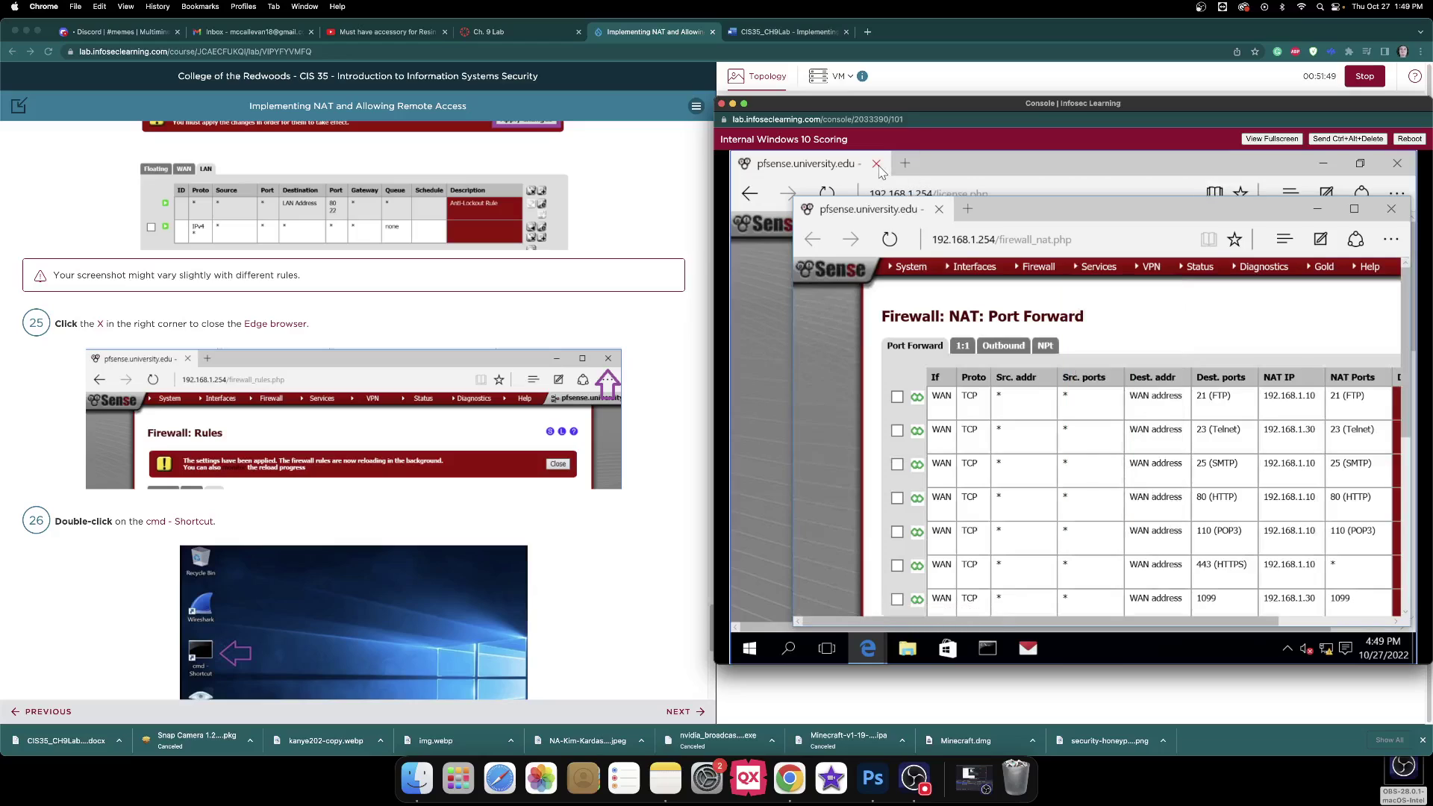
{"action": "left_click_drag", "start_coordinate": [1115, 221], "coordinate": [1070, 178]}
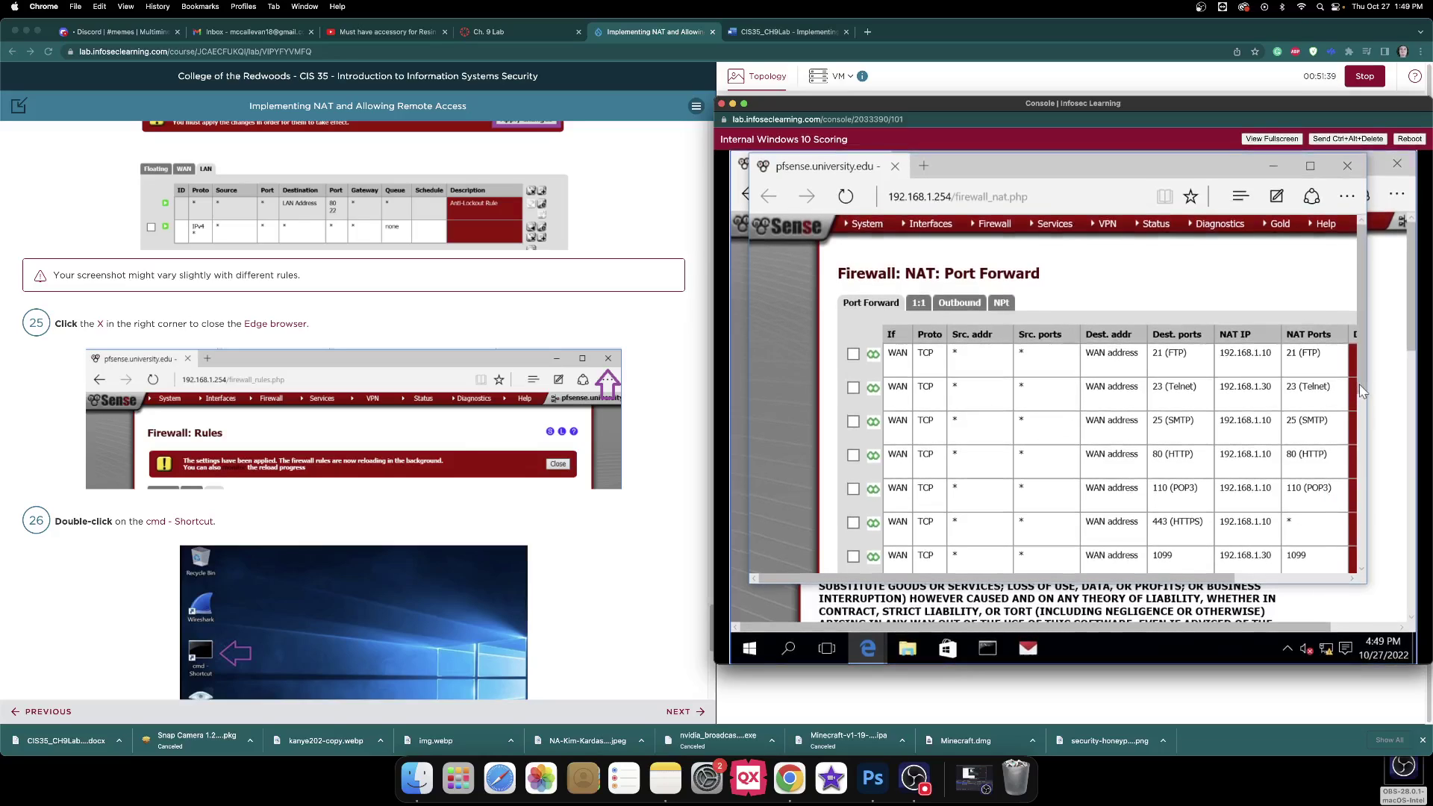
{"action": "scroll", "coordinate": [1360, 400], "scroll_direction": "down", "scroll_amount": 3}
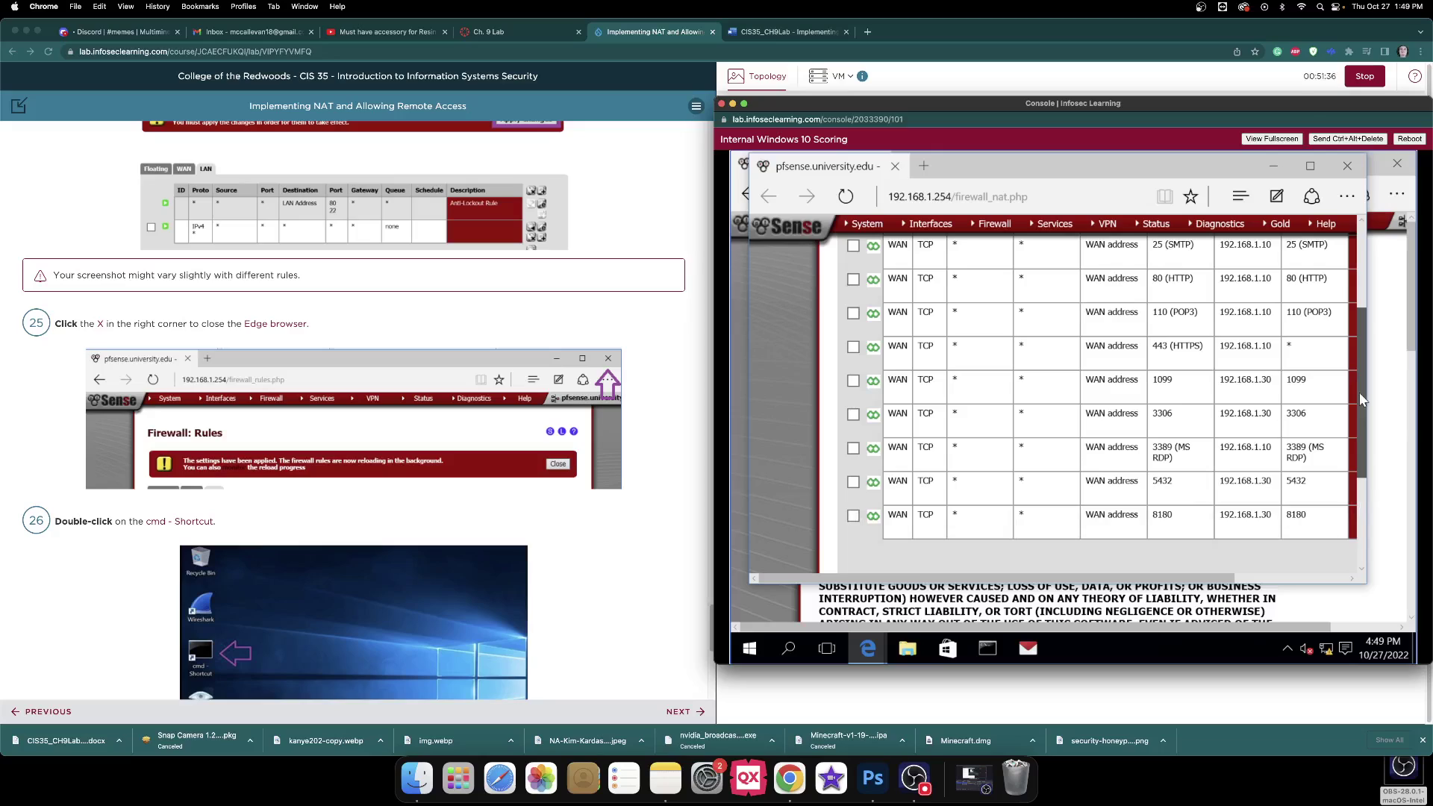
{"action": "scroll", "coordinate": [1360, 360], "scroll_direction": "down", "scroll_amount": 2}
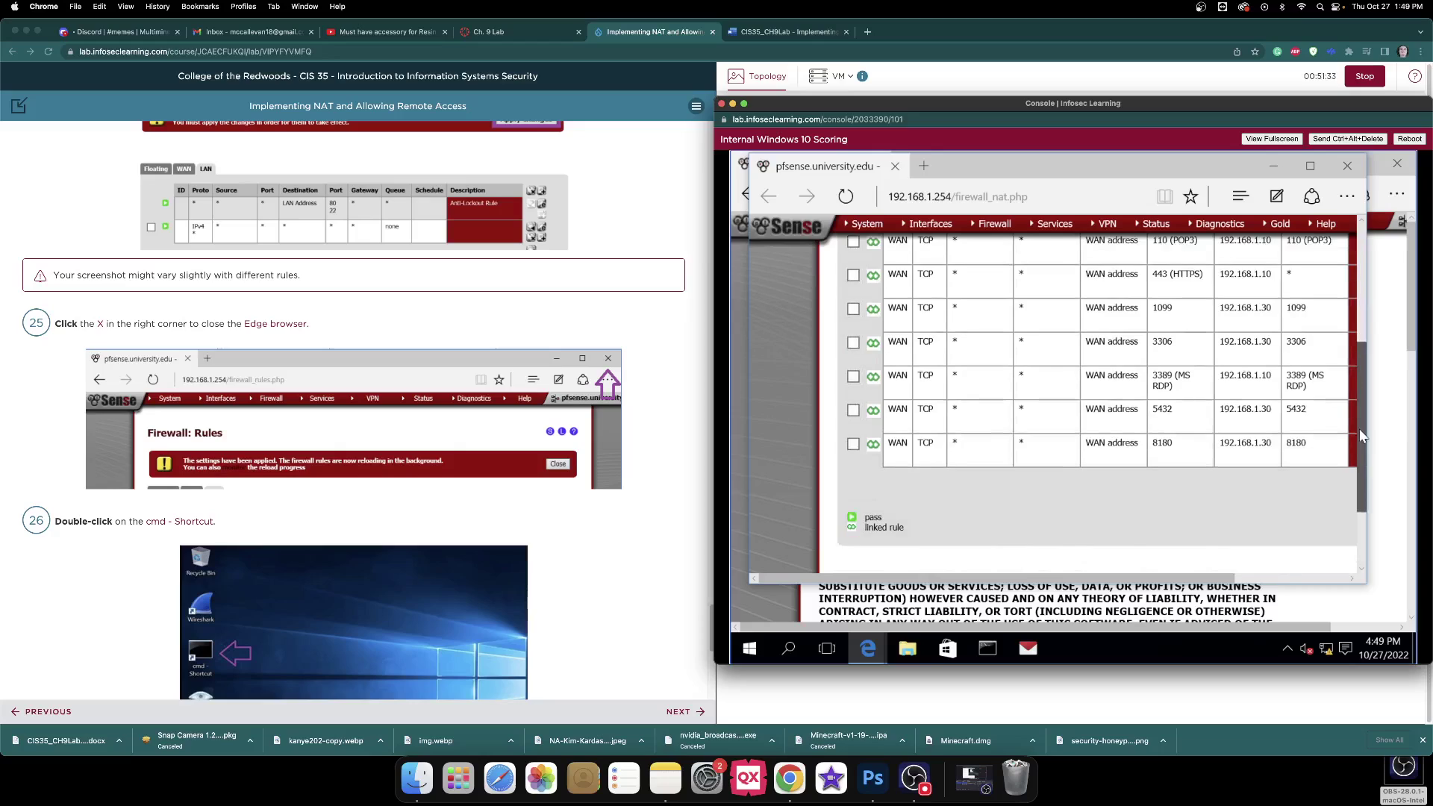
{"action": "left_click_drag", "start_coordinate": [1359, 428], "coordinate": [1357, 338]}
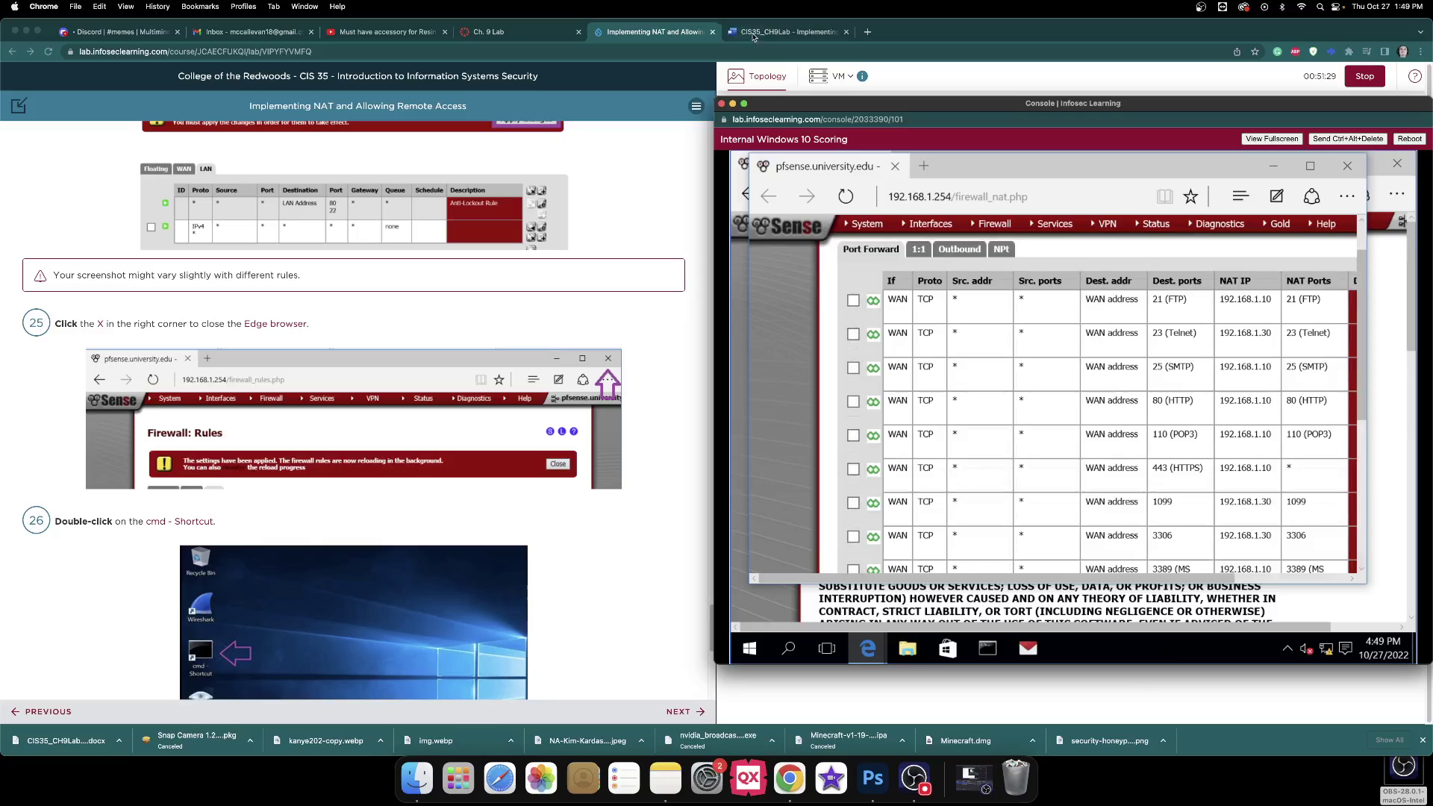
Read the first port-forward rule's NAT IP, 192.168.1.10, in the Windows 10 console.
{"action": "left_click", "coordinate": [769, 33]}
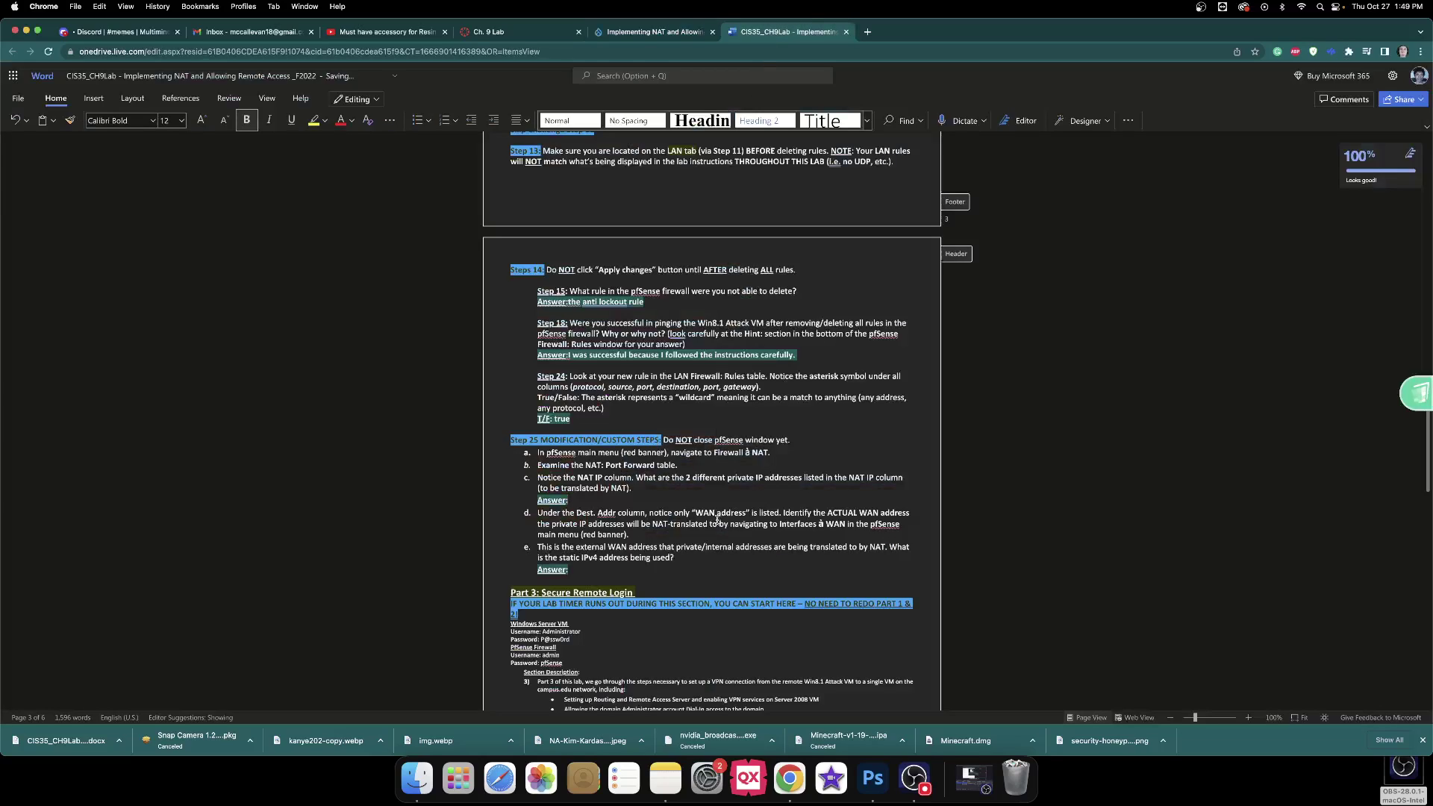
{"action": "left_click", "coordinate": [671, 32]}
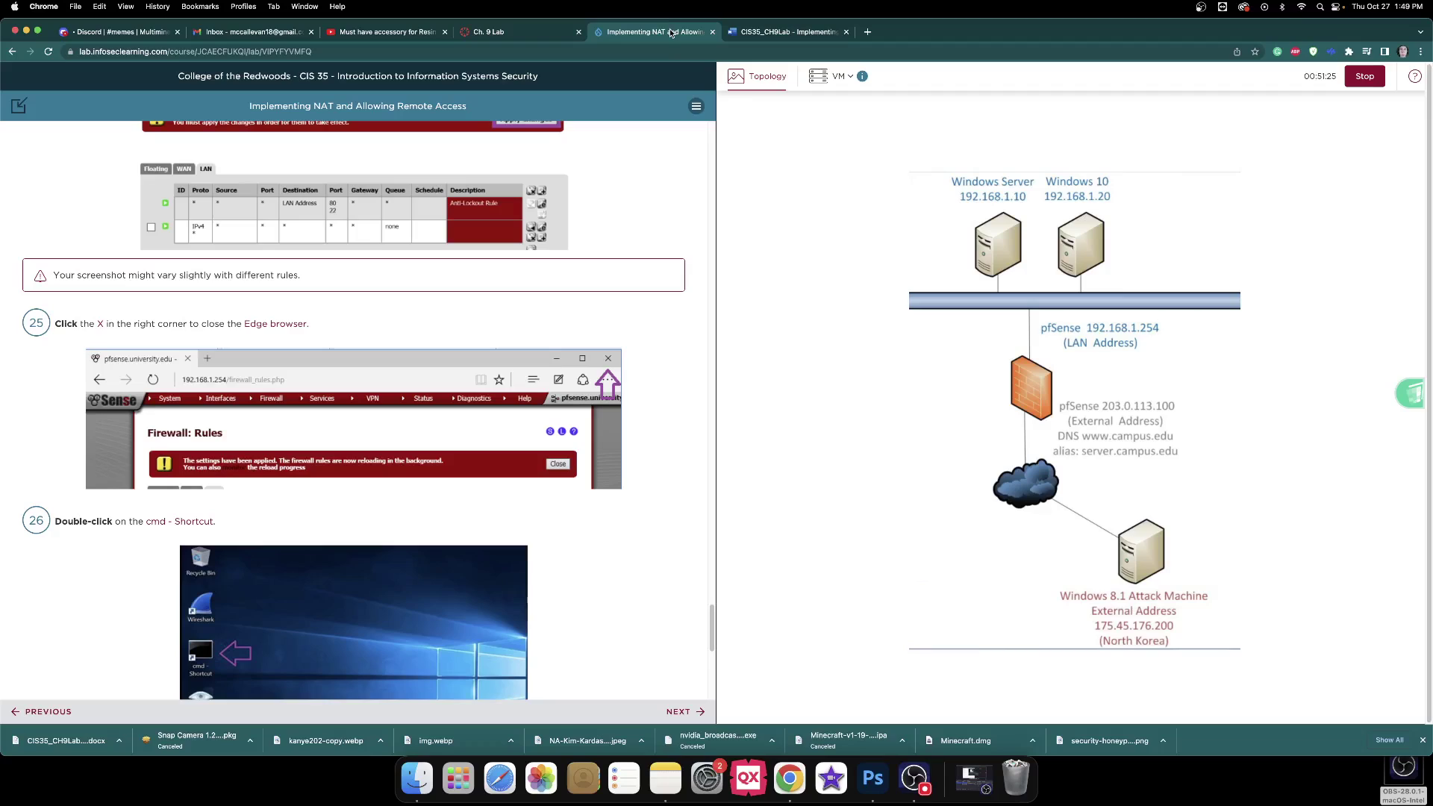
{"action": "left_click", "coordinate": [1093, 238]}
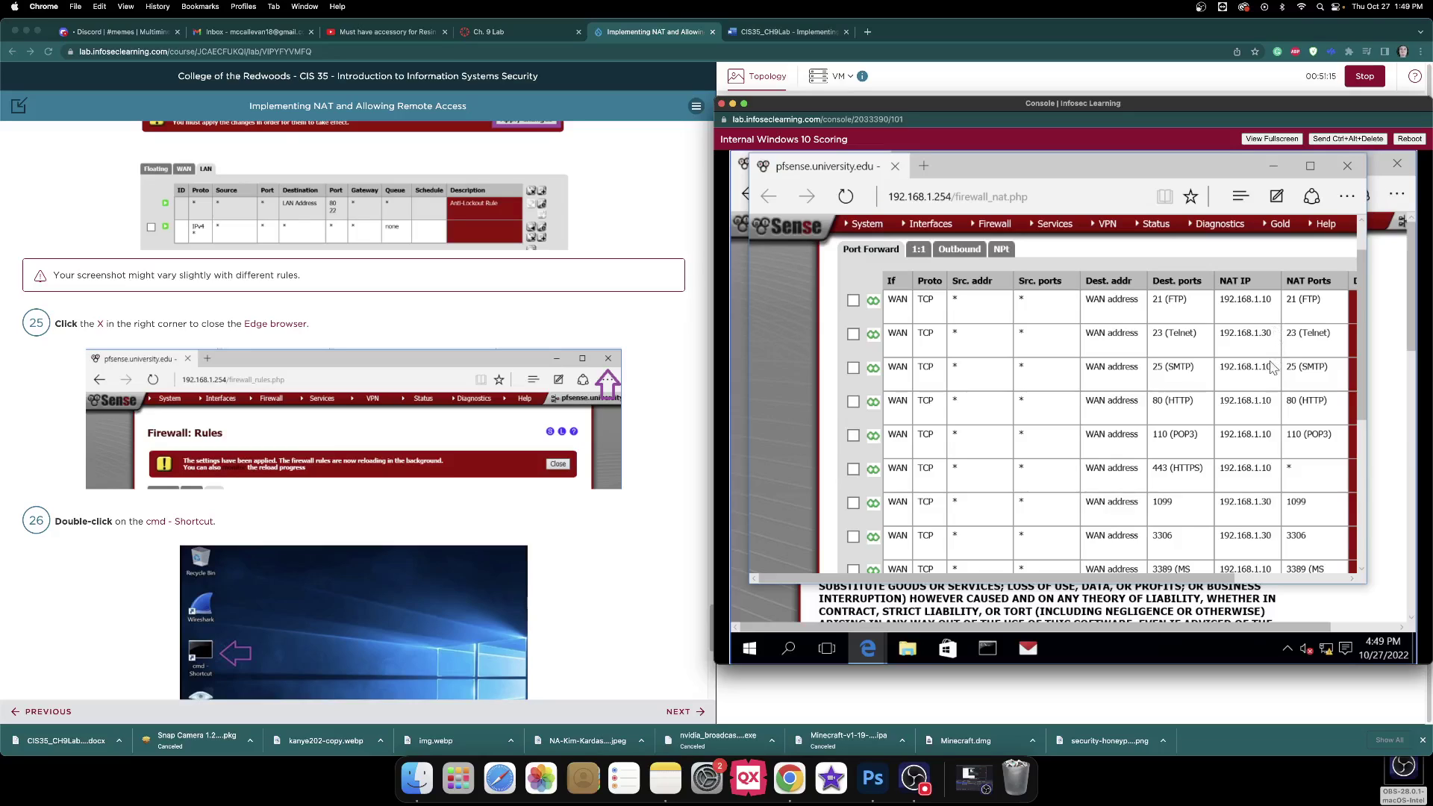
{"action": "scroll", "coordinate": [1274, 363], "scroll_direction": "down", "scroll_amount": 5}
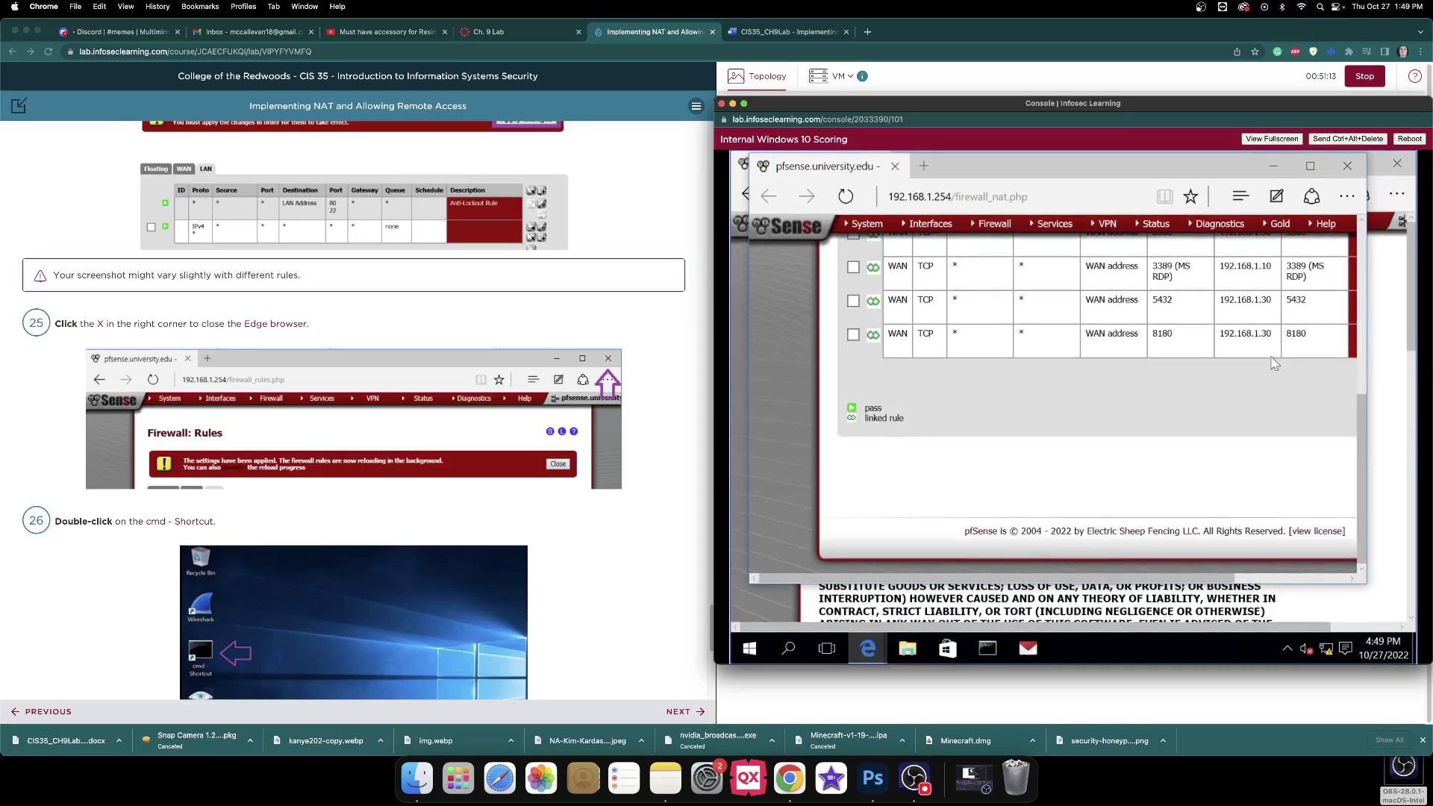
{"action": "scroll", "coordinate": [1273, 364], "scroll_direction": "up", "scroll_amount": 5}
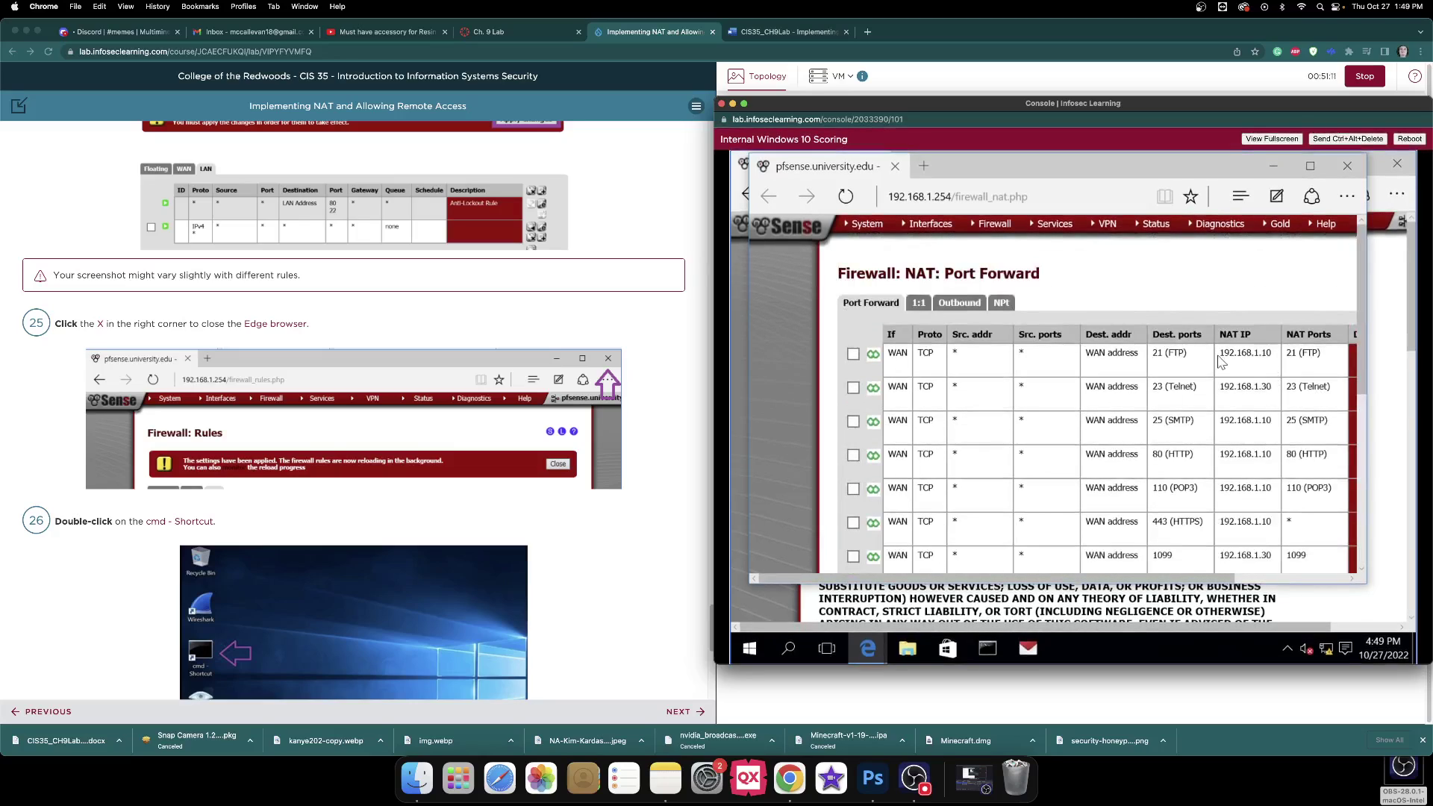
{"action": "left_click_drag", "start_coordinate": [1221, 353], "coordinate": [1275, 357]}
{"action": "left_click", "coordinate": [1271, 313]}
{"action": "left_click_drag", "start_coordinate": [859, 356], "coordinate": [1086, 286]}
{"action": "left_click", "coordinate": [1086, 285]}
{"action": "left_click", "coordinate": [853, 356]}
Begin entering the NAT IP on the Step 25c answer line, then reopen the Windows 10 console.
{"action": "left_click", "coordinate": [805, 33]}
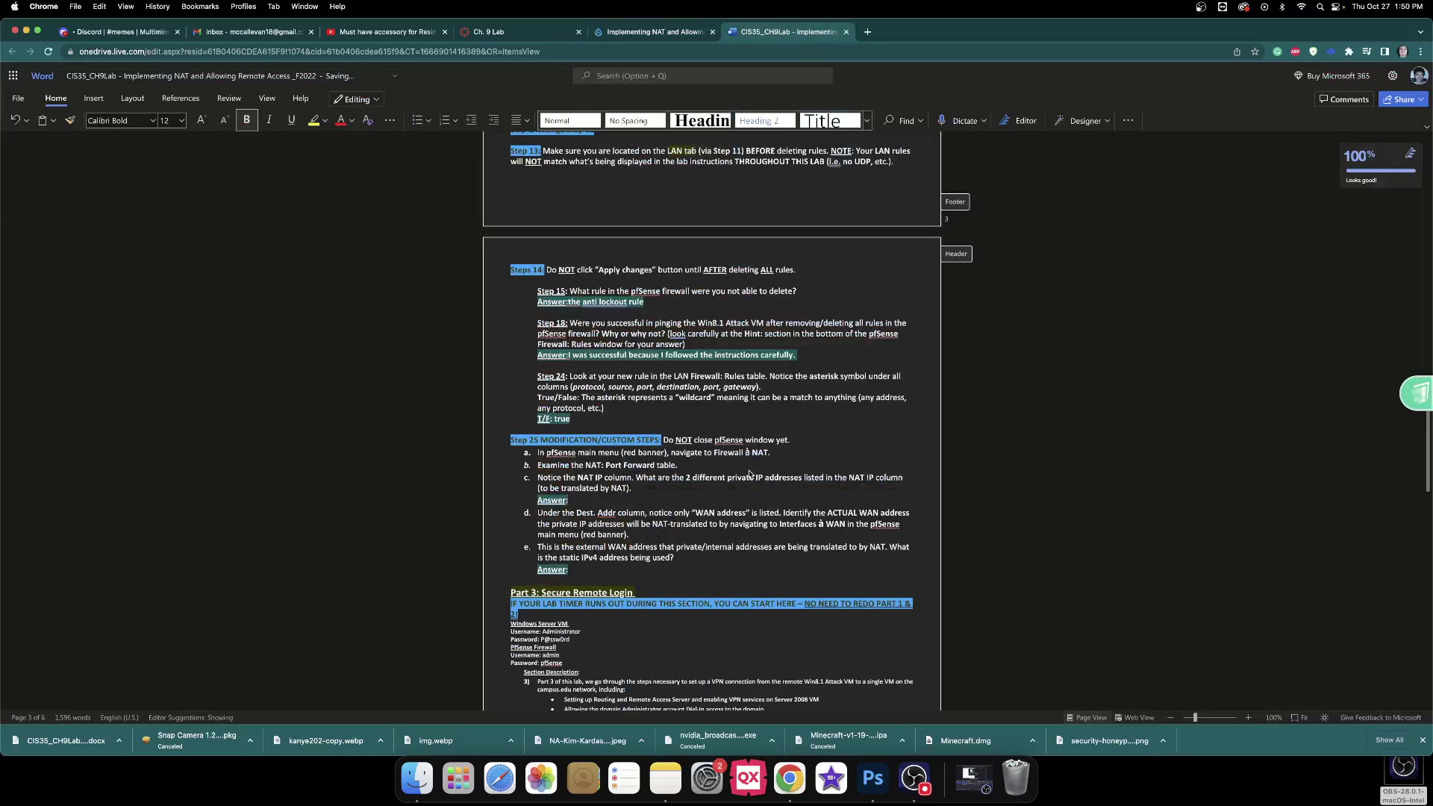
{"action": "left_click", "coordinate": [666, 500]}
{"action": "type", "text": "192."}
{"action": "left_click", "coordinate": [692, 38]}
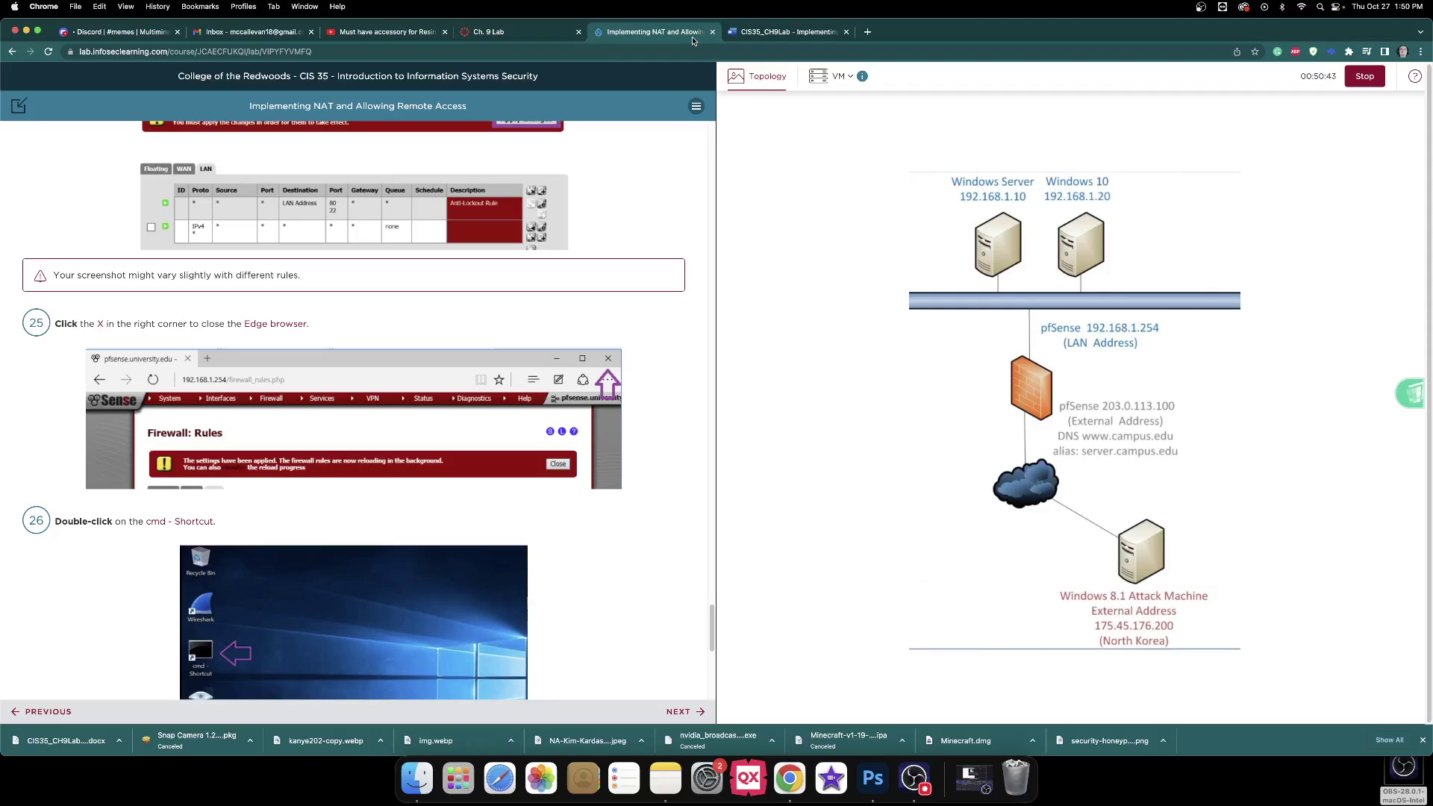
{"action": "left_click", "coordinate": [1081, 256]}
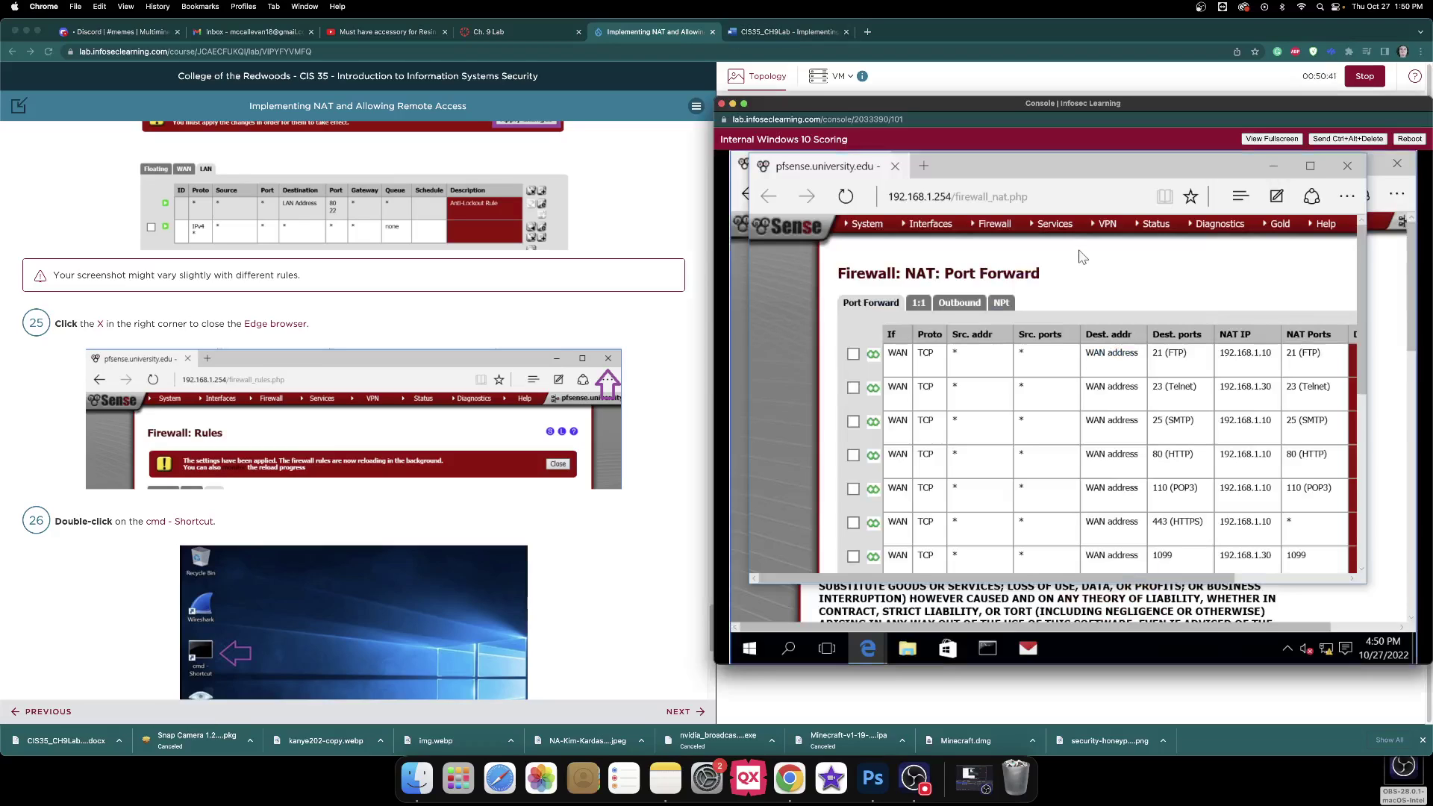
Enter '192.168.1.30 and 192.168.1.10' as the answer to worksheet step 25c.
{"action": "left_click", "coordinate": [754, 33]}
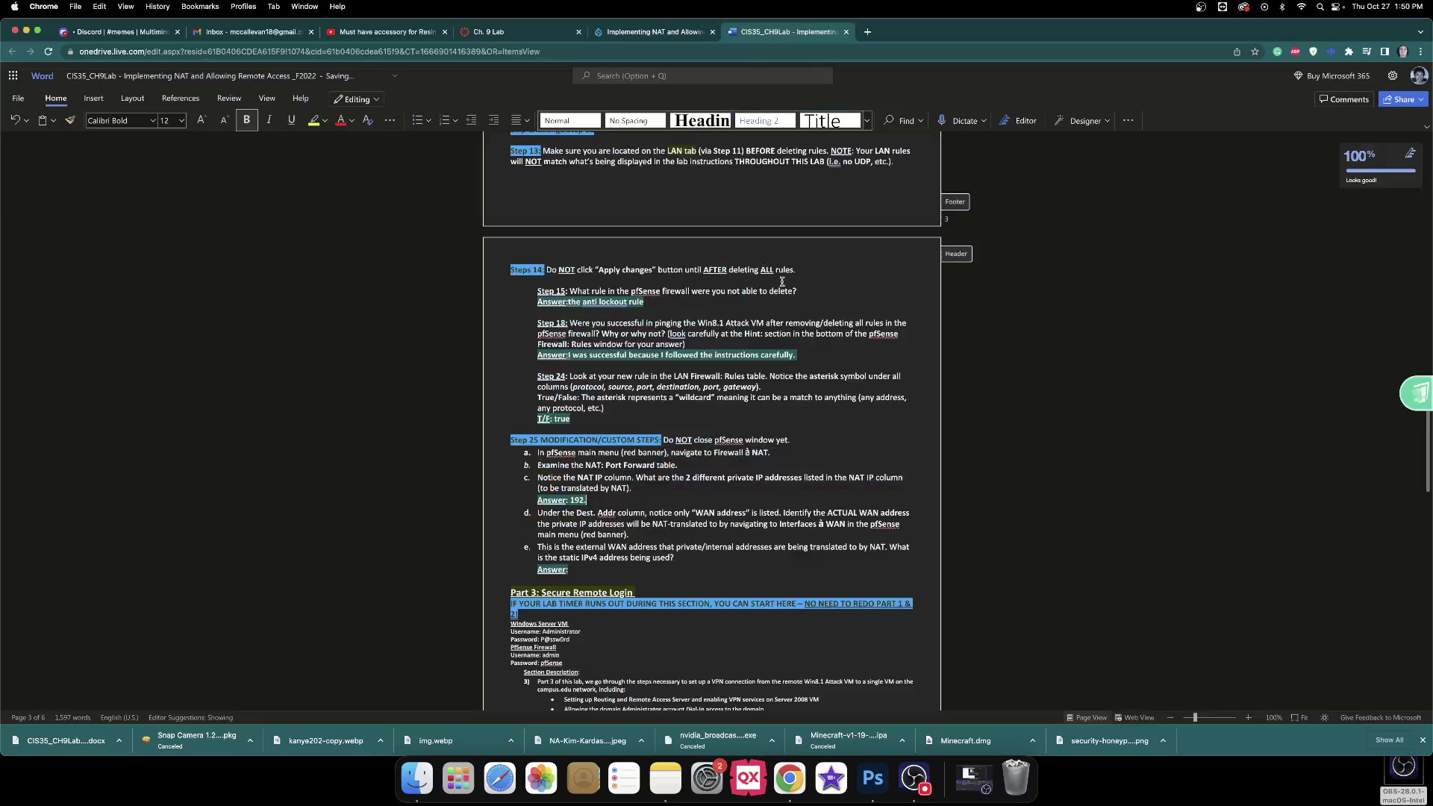
{"action": "type", "text": "168.1.30 and"}
{"action": "type", "text": "192.168.1.10"}
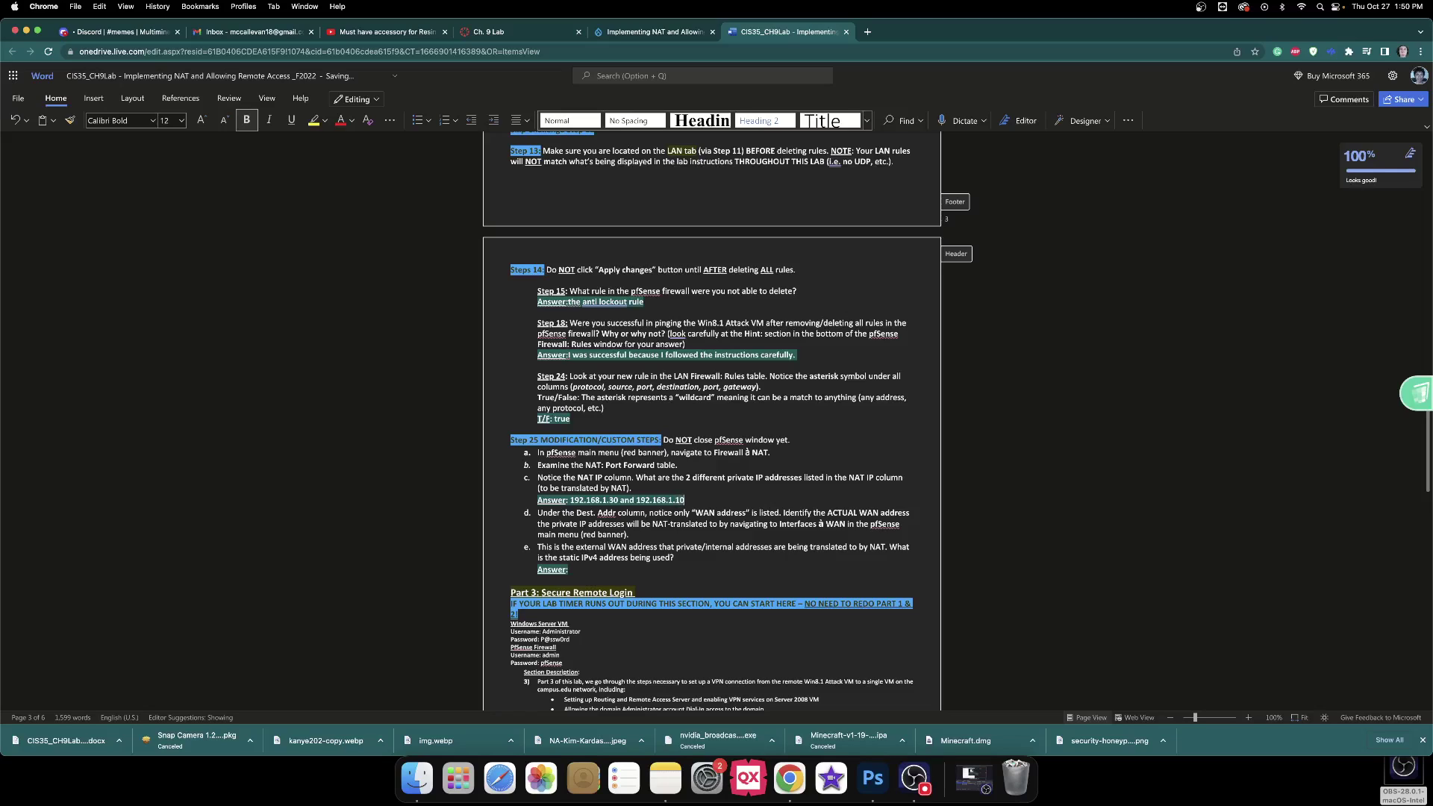
{"action": "scroll", "coordinate": [786, 443], "scroll_direction": "down", "scroll_amount": 2}
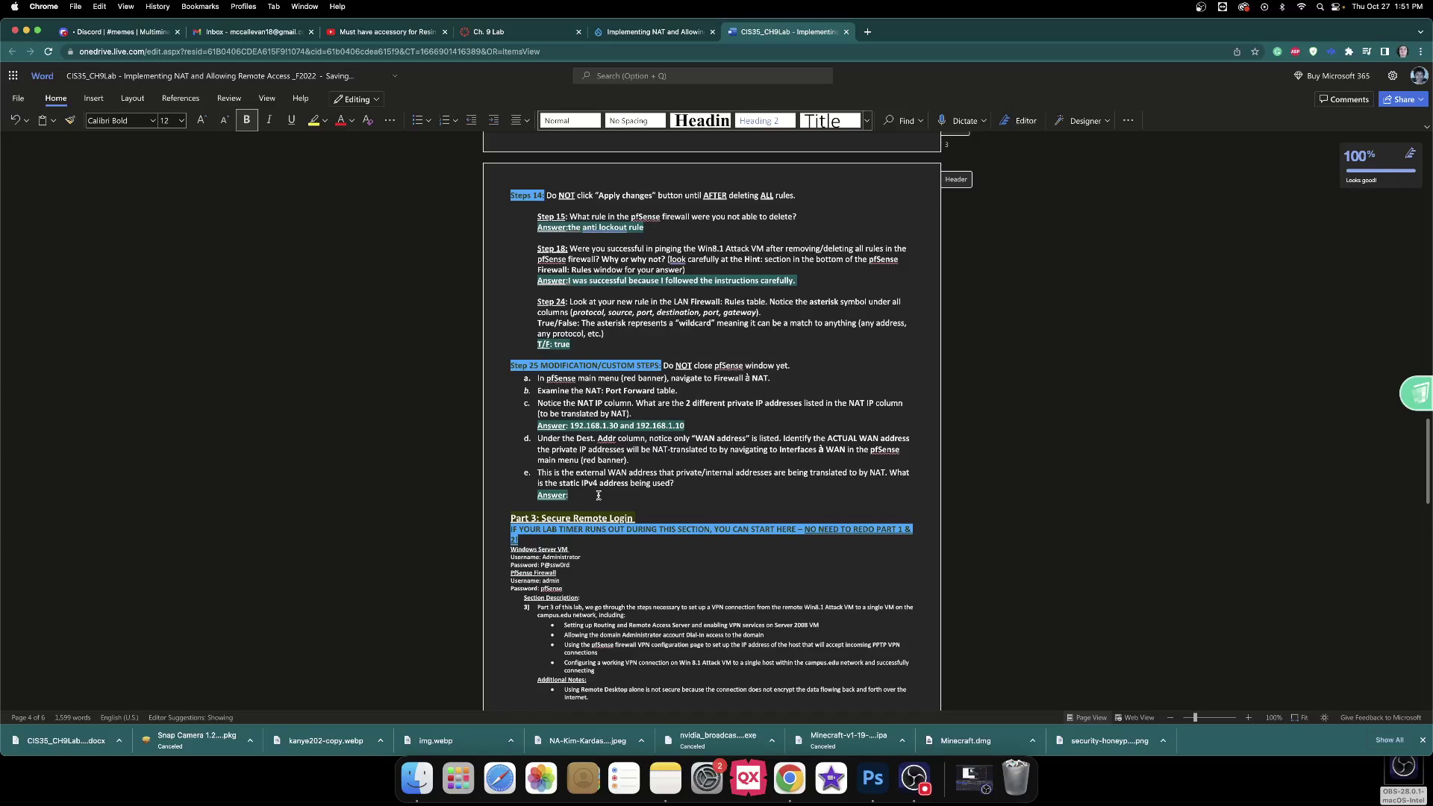
In the Windows 10 VM, check pfSense's NAT NPt page, then close both pfSense Edge windows.
{"action": "left_click", "coordinate": [687, 32]}
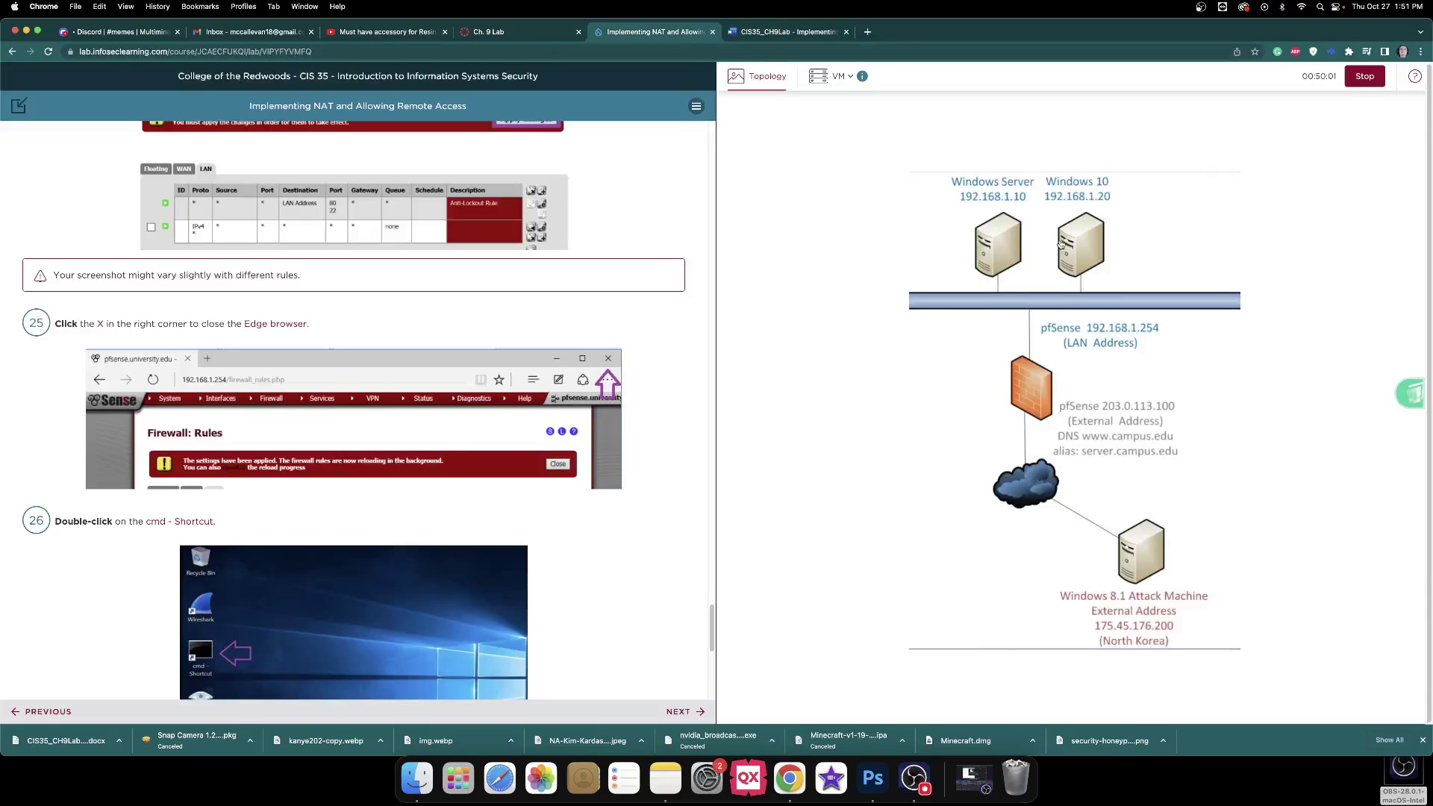
{"action": "left_click", "coordinate": [1061, 244]}
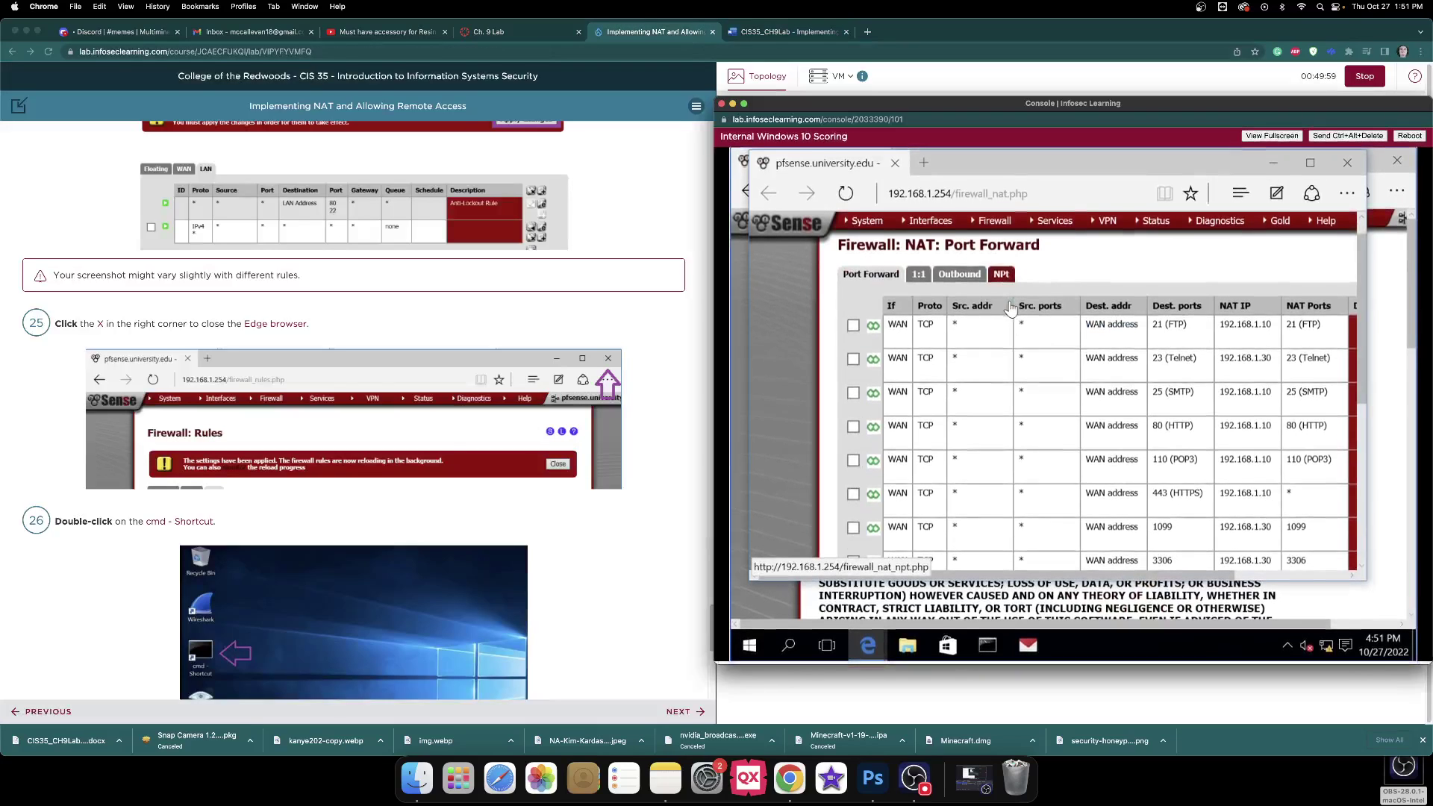
{"action": "scroll", "coordinate": [1010, 308], "scroll_direction": "down", "scroll_amount": 5}
{"action": "scroll", "coordinate": [1004, 307], "scroll_direction": "up", "scroll_amount": 6}
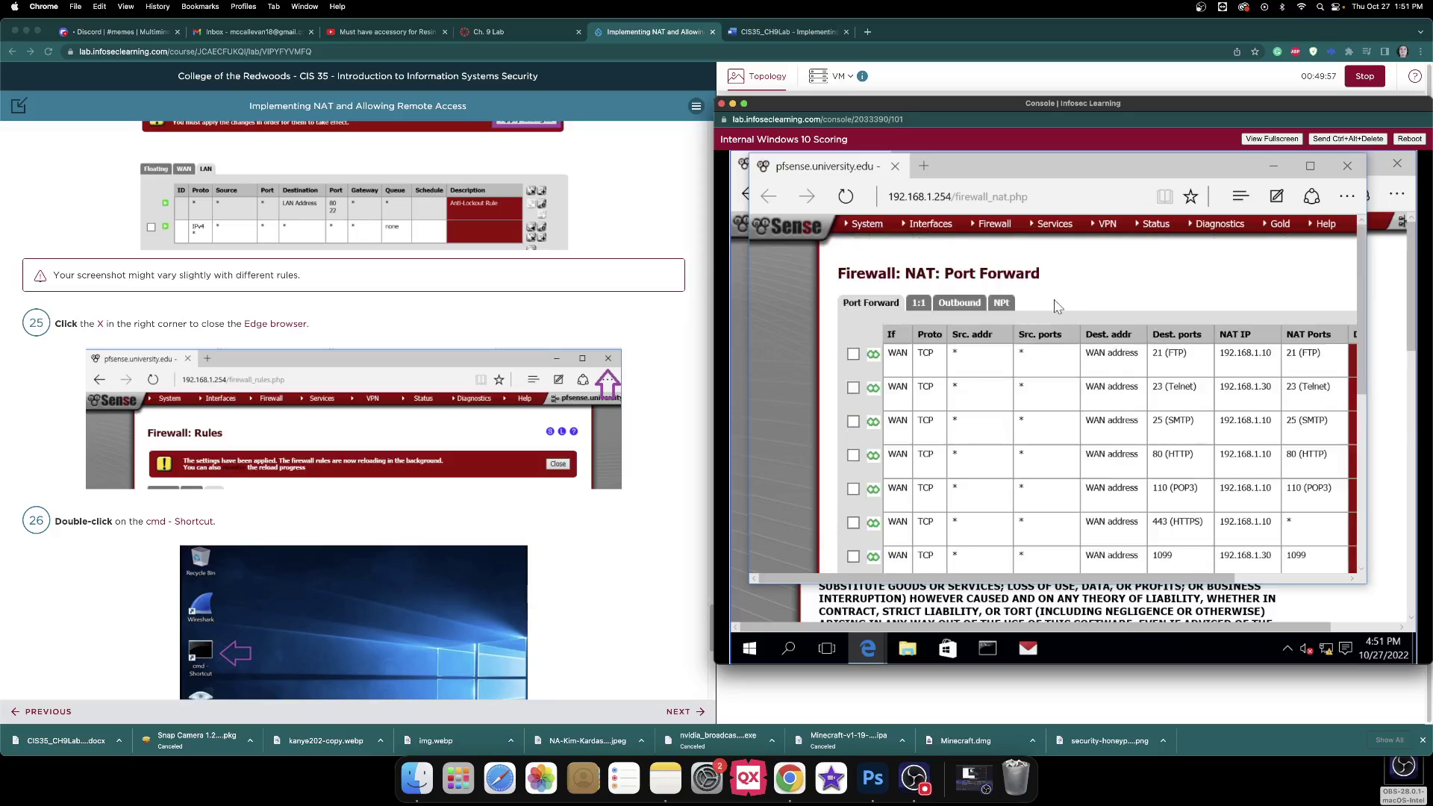
{"action": "left_click", "coordinate": [1001, 303]}
{"action": "scroll", "coordinate": [463, 300], "scroll_direction": "down", "scroll_amount": 1}
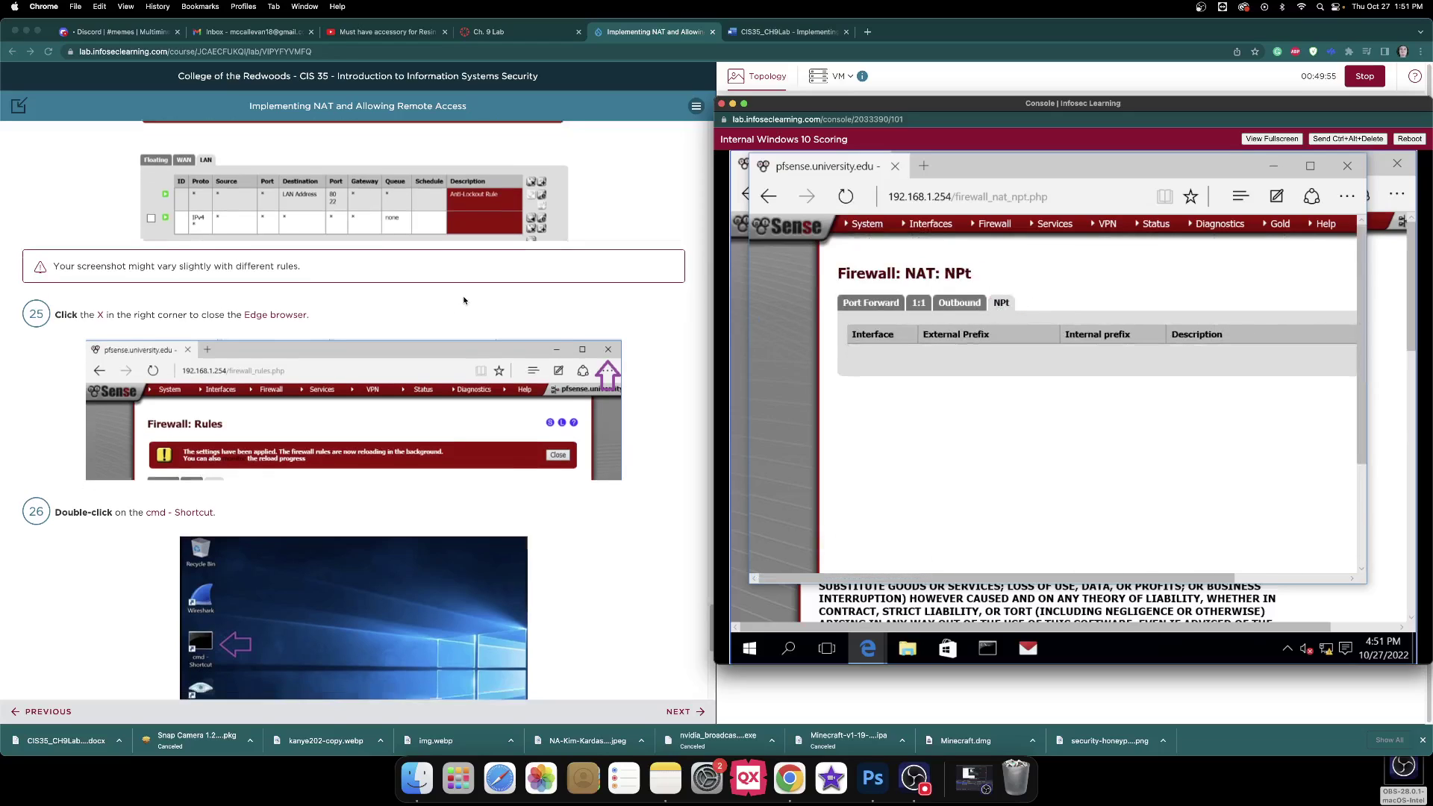
{"action": "scroll", "coordinate": [463, 300], "scroll_direction": "down", "scroll_amount": 5}
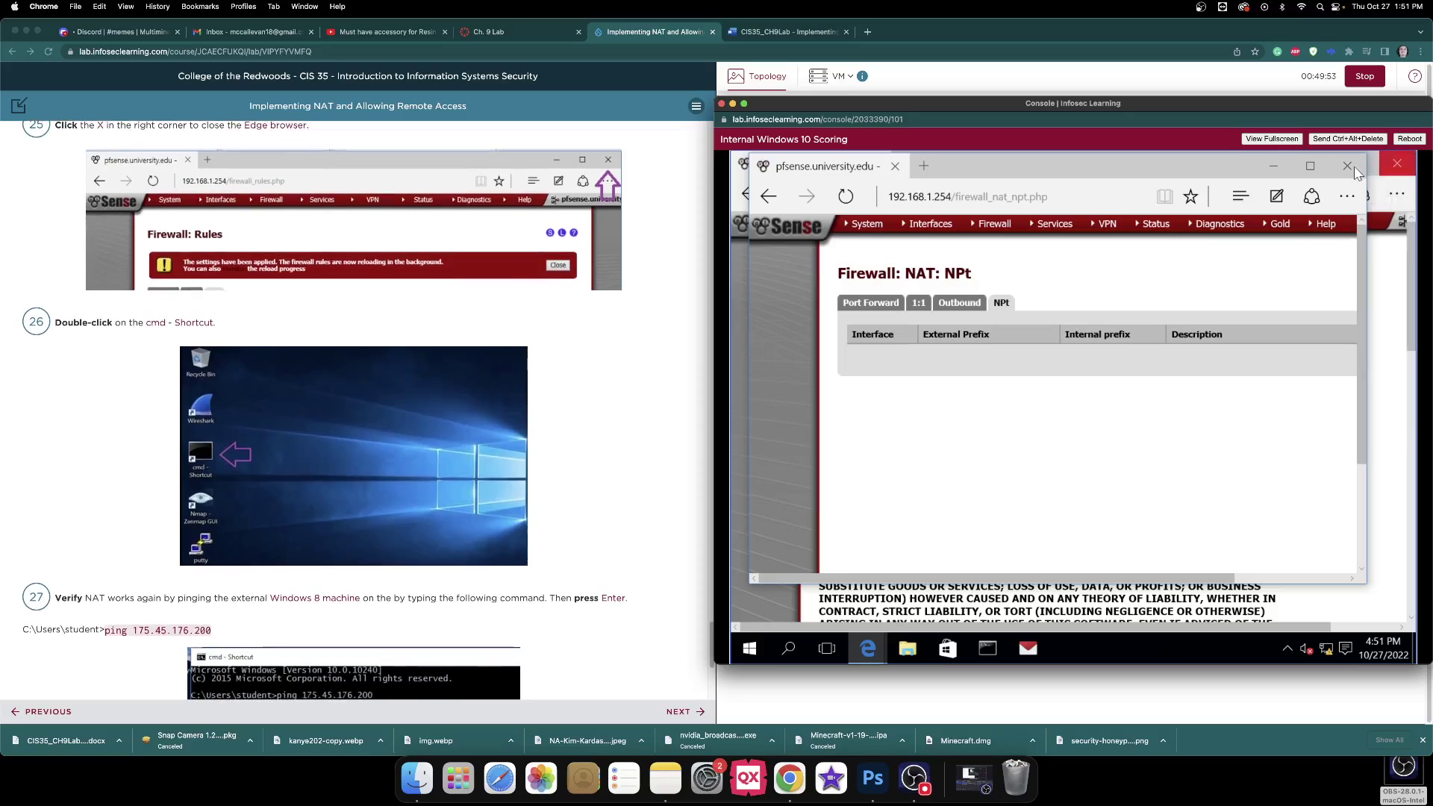
{"action": "left_click", "coordinate": [1348, 167]}
{"action": "left_click", "coordinate": [1398, 162]}
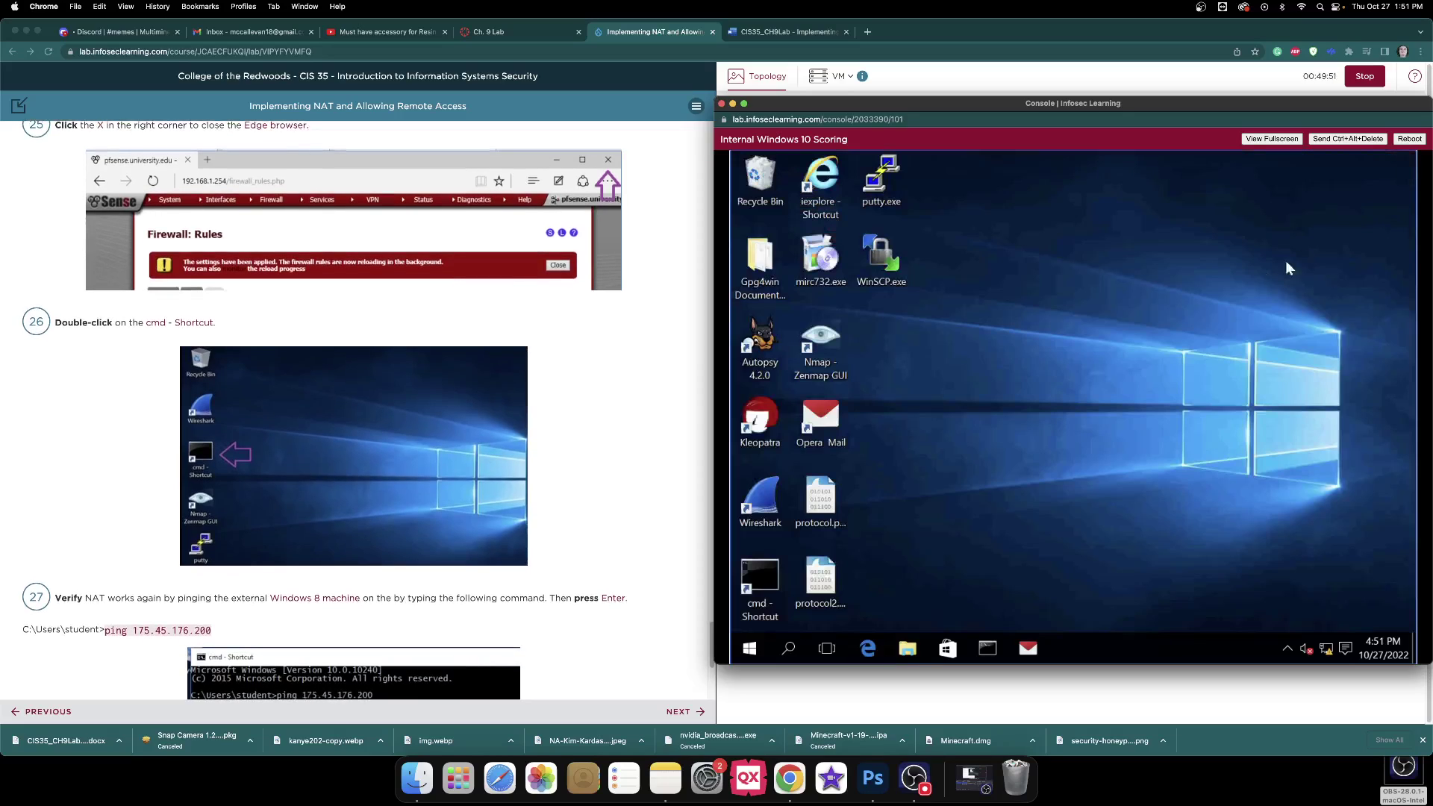
Ping 175.45.176.200 from a Windows 10 command prompt and confirm it replies.
{"action": "double_click", "coordinate": [771, 575]}
{"action": "scroll", "coordinate": [358, 411], "scroll_direction": "down", "scroll_amount": 5}
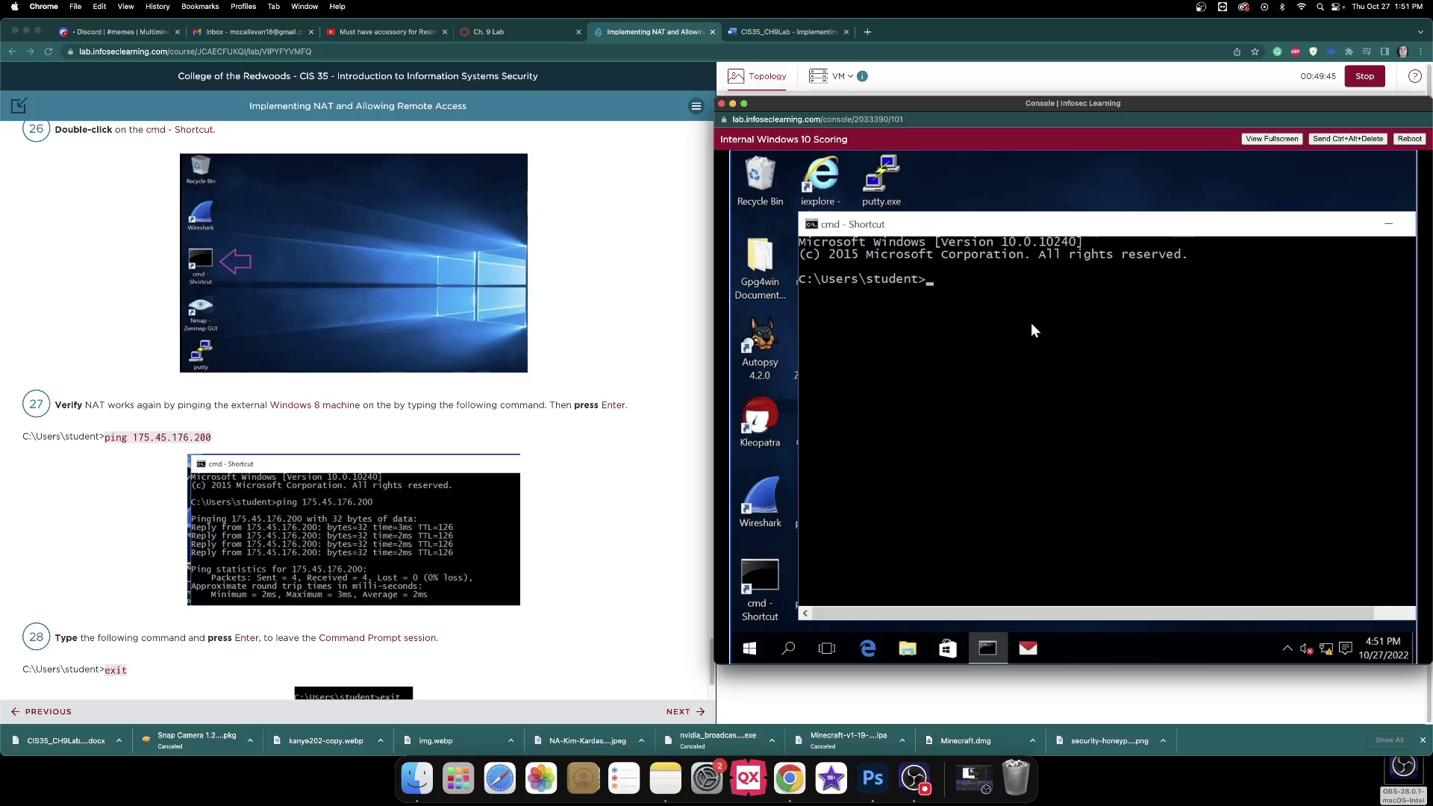
{"action": "type", "text": "ping 175.45.176.200"}
{"action": "key", "text": "Return"}
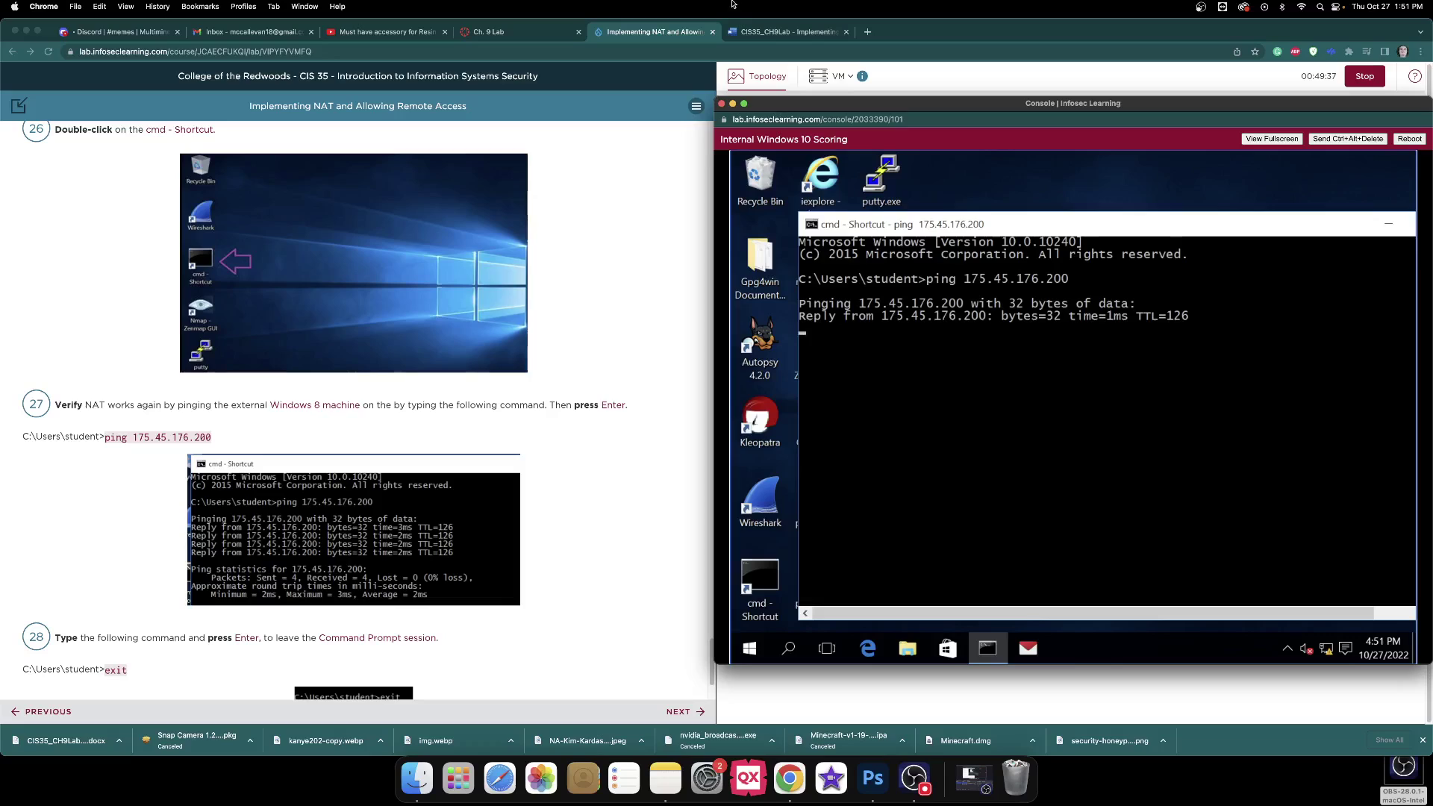
{"action": "left_click", "coordinate": [790, 32]}
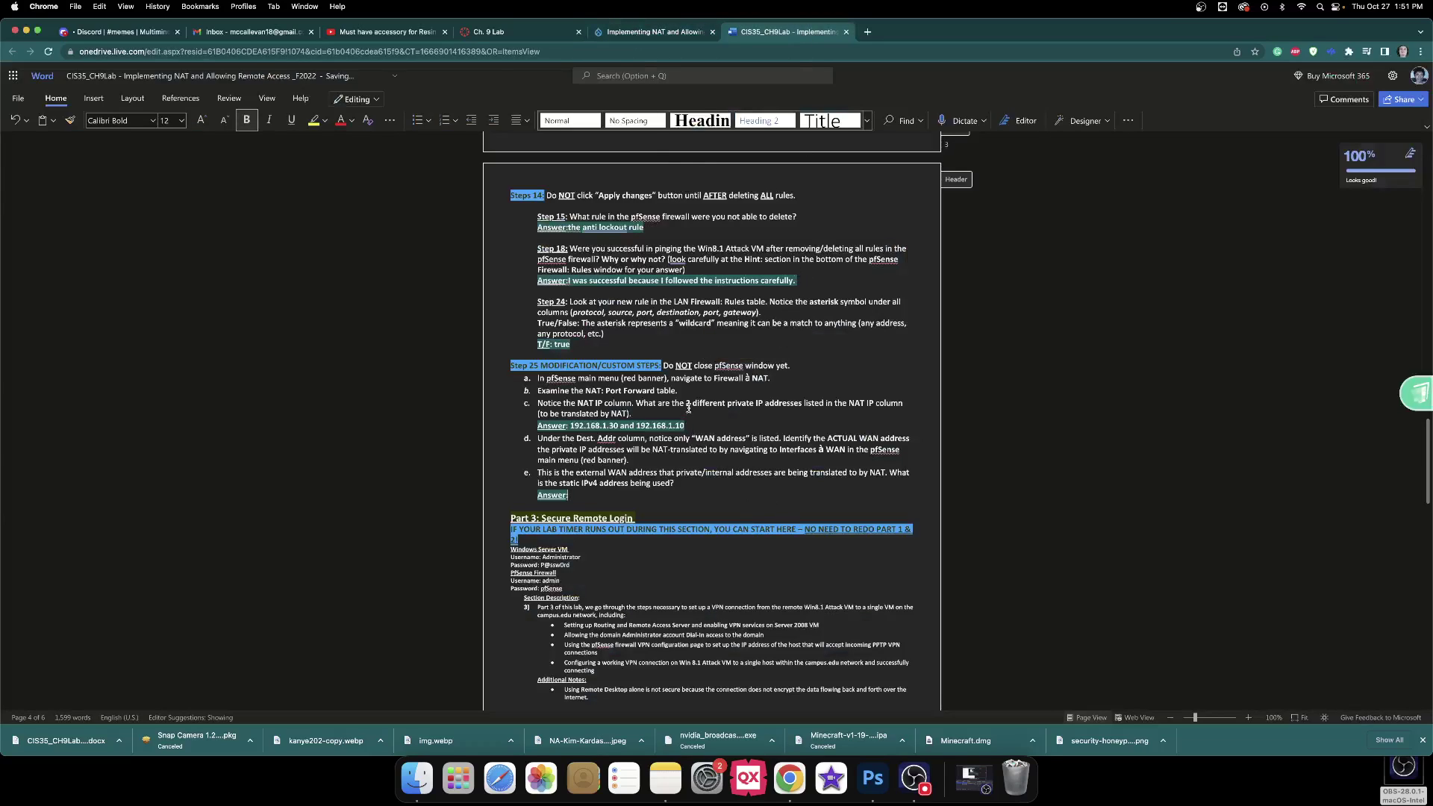
Scroll the worksheet down to the Part 3: Secure Remote Login questions.
{"action": "scroll", "coordinate": [732, 375], "scroll_direction": "down", "scroll_amount": 2}
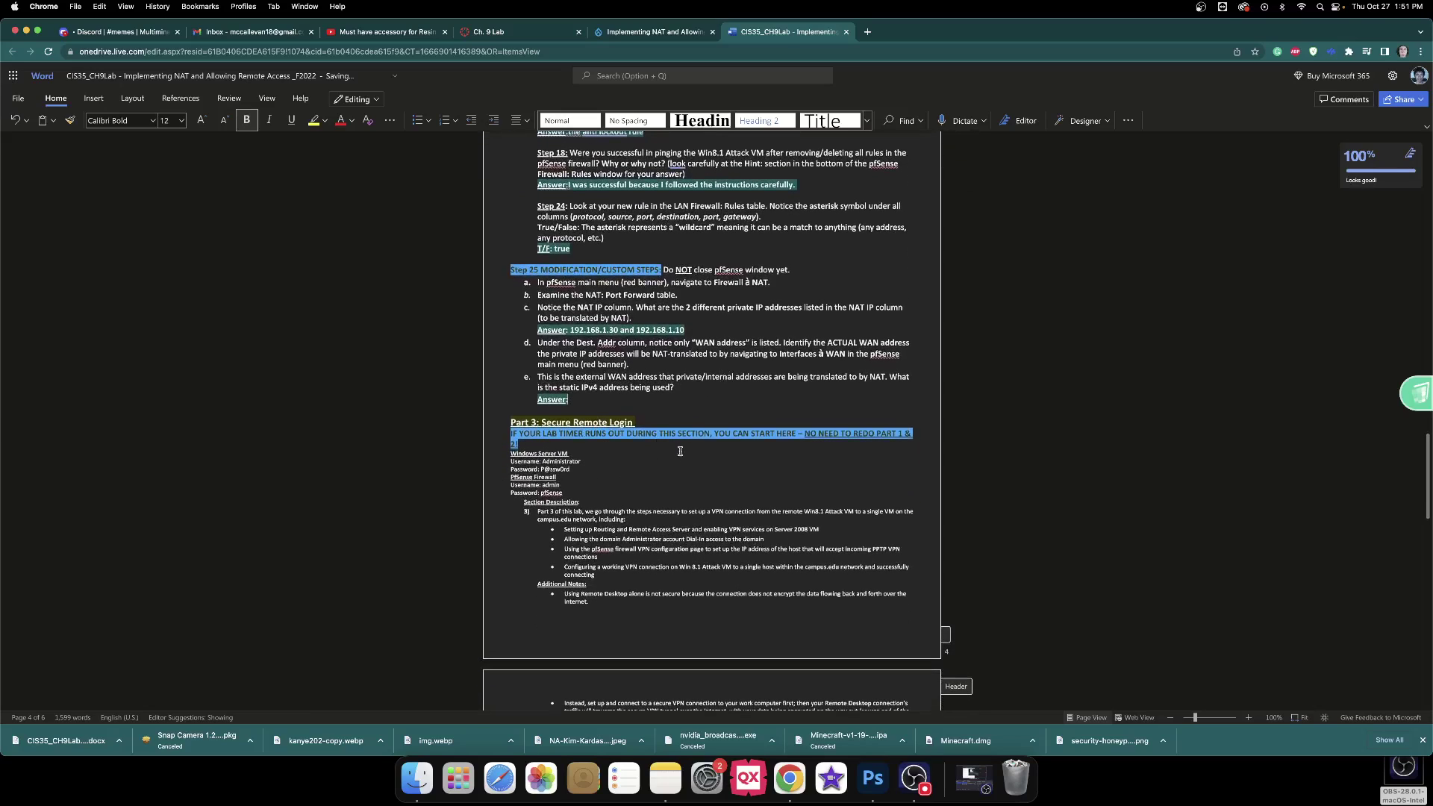
{"action": "scroll", "coordinate": [681, 451], "scroll_direction": "down", "scroll_amount": 6}
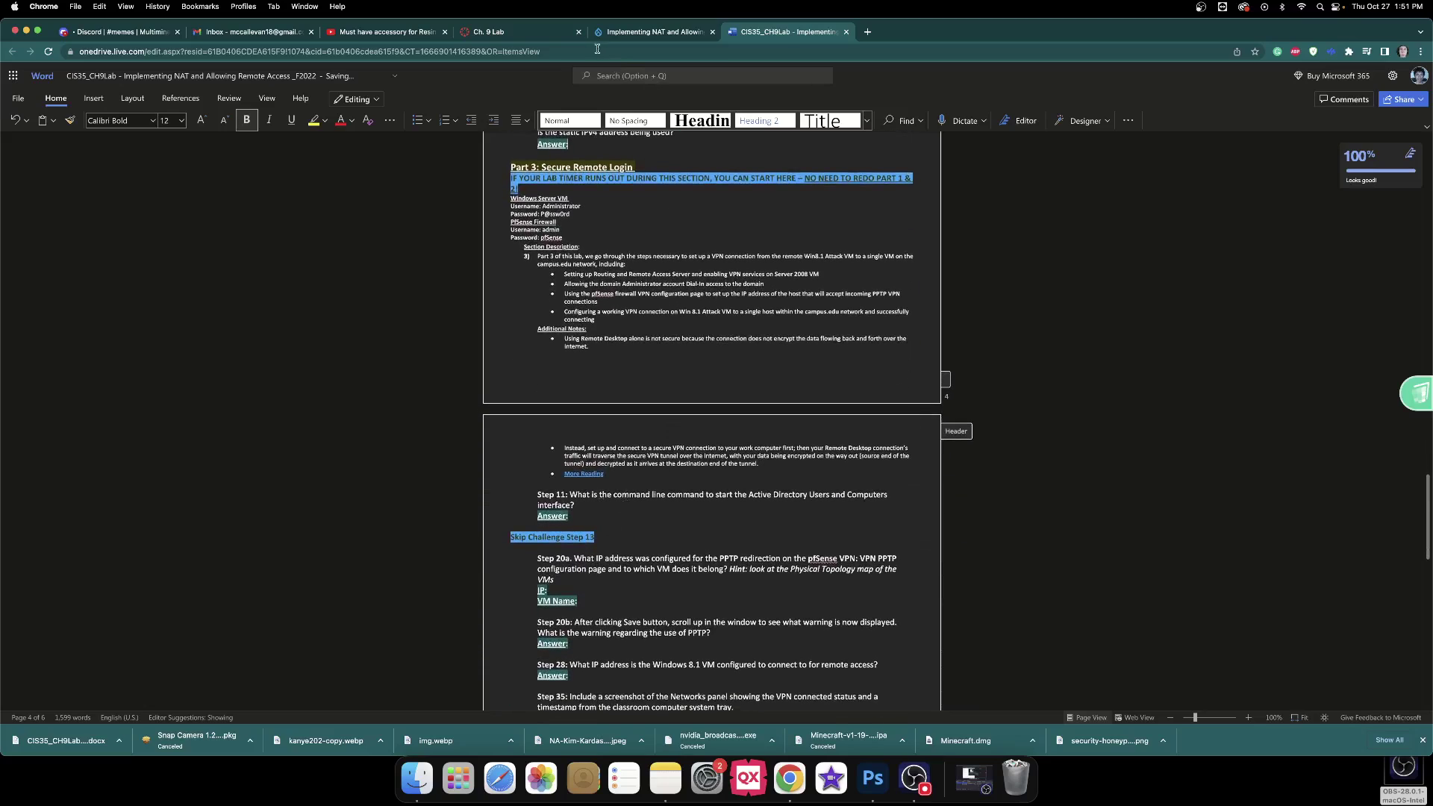
End the Windows 10 command prompt with 'exit' and return to the lab instructions.
{"action": "left_click", "coordinate": [693, 32]}
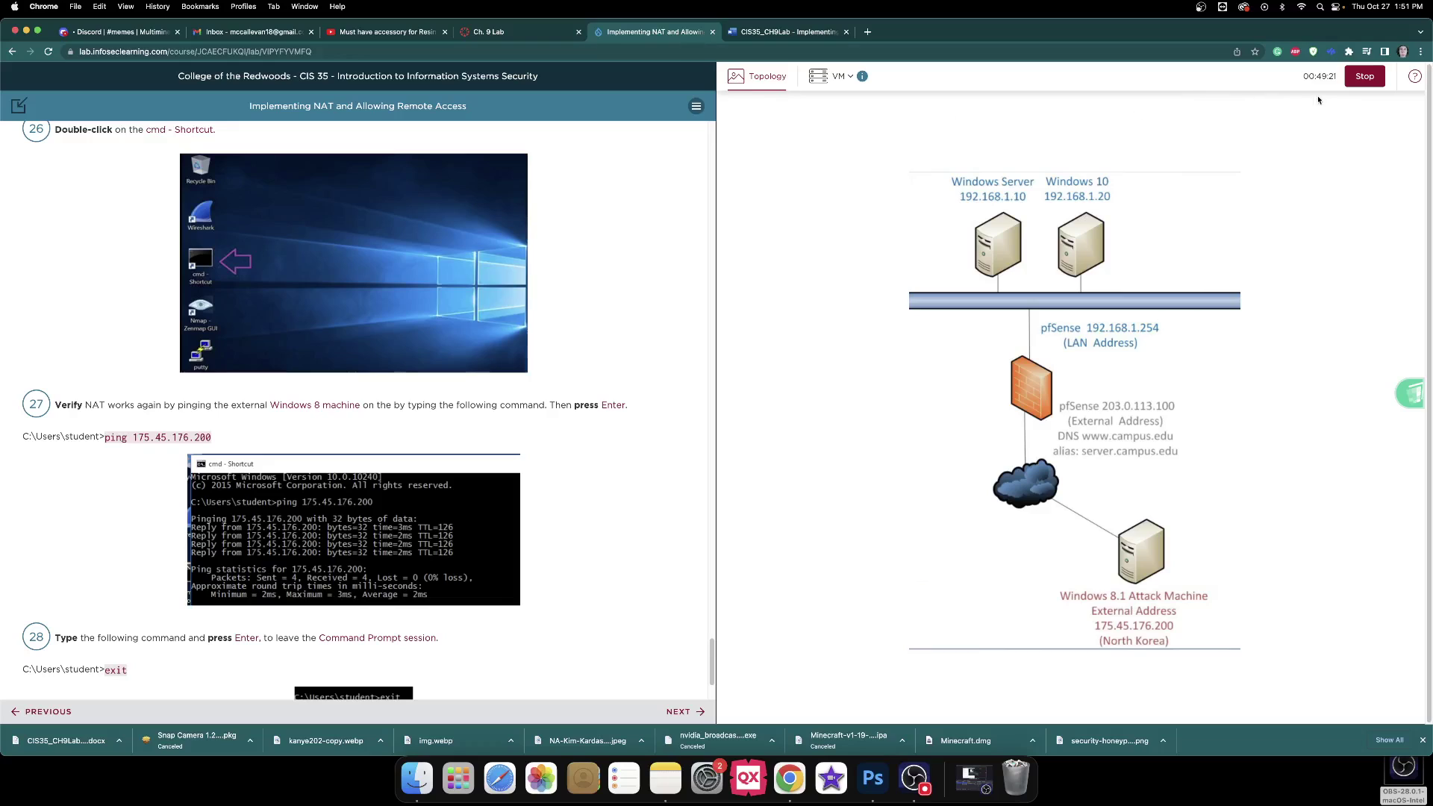
{"action": "left_click", "coordinate": [1091, 247]}
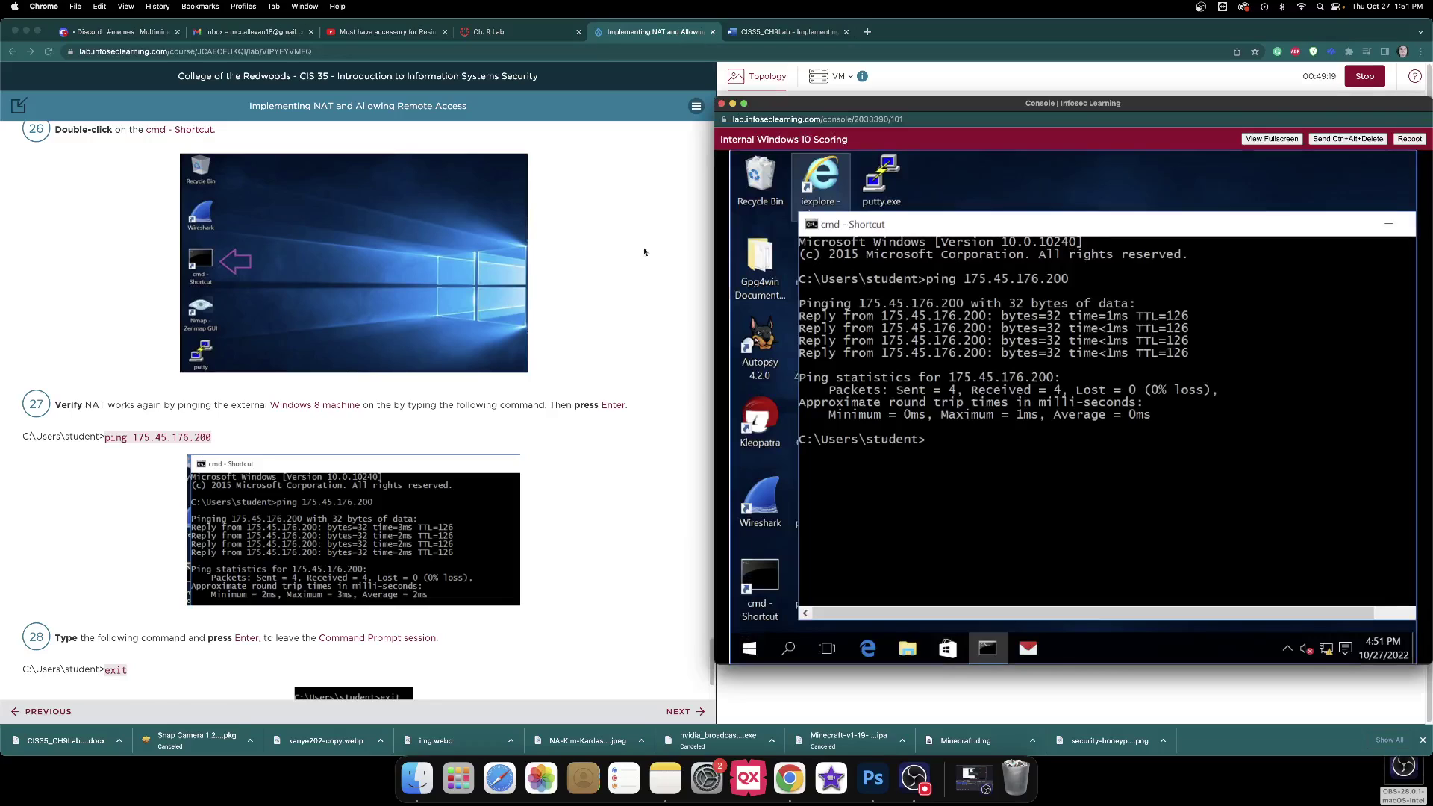
{"action": "scroll", "coordinate": [505, 244], "scroll_direction": "down", "scroll_amount": 4}
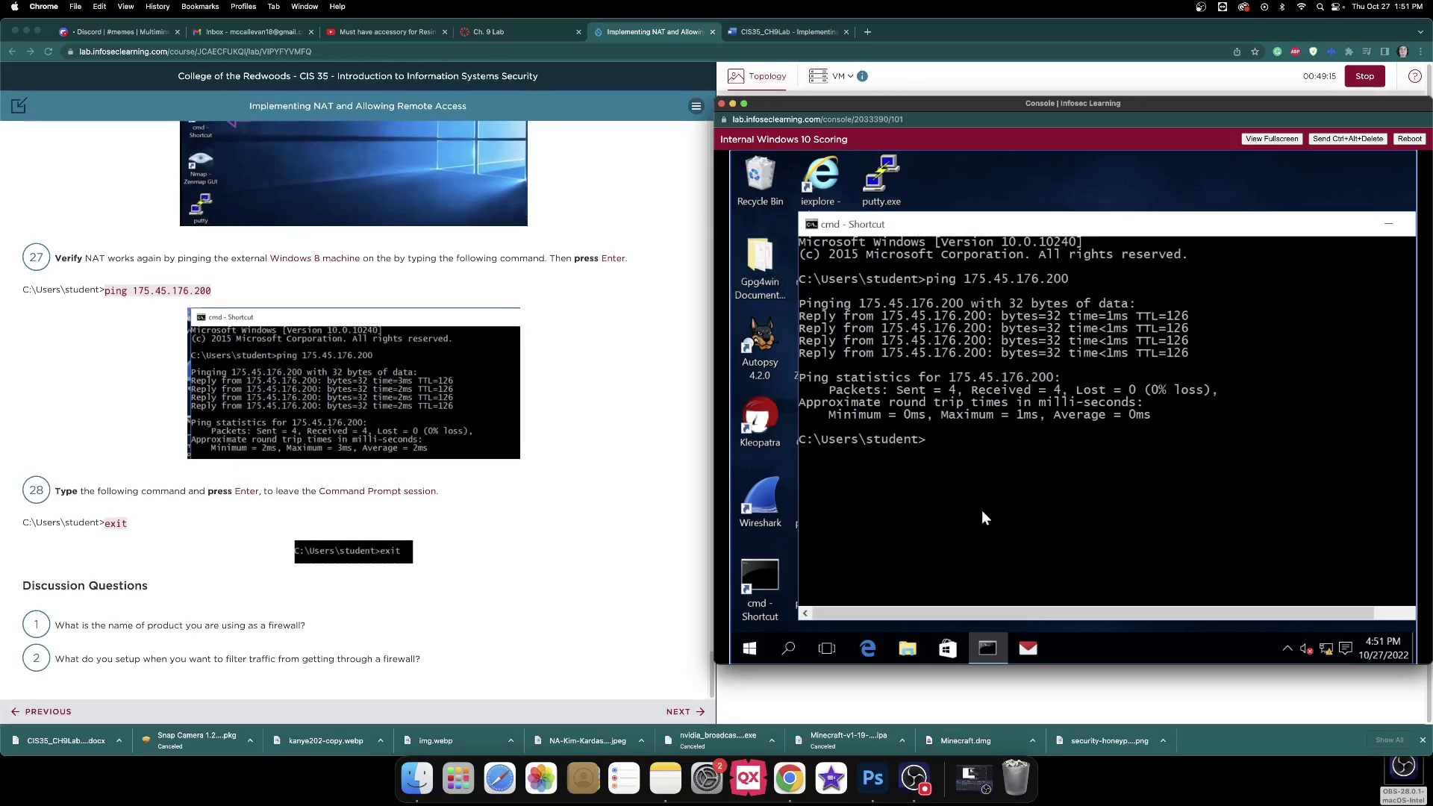
{"action": "type", "text": "exit"}
{"action": "key", "text": "Return"}
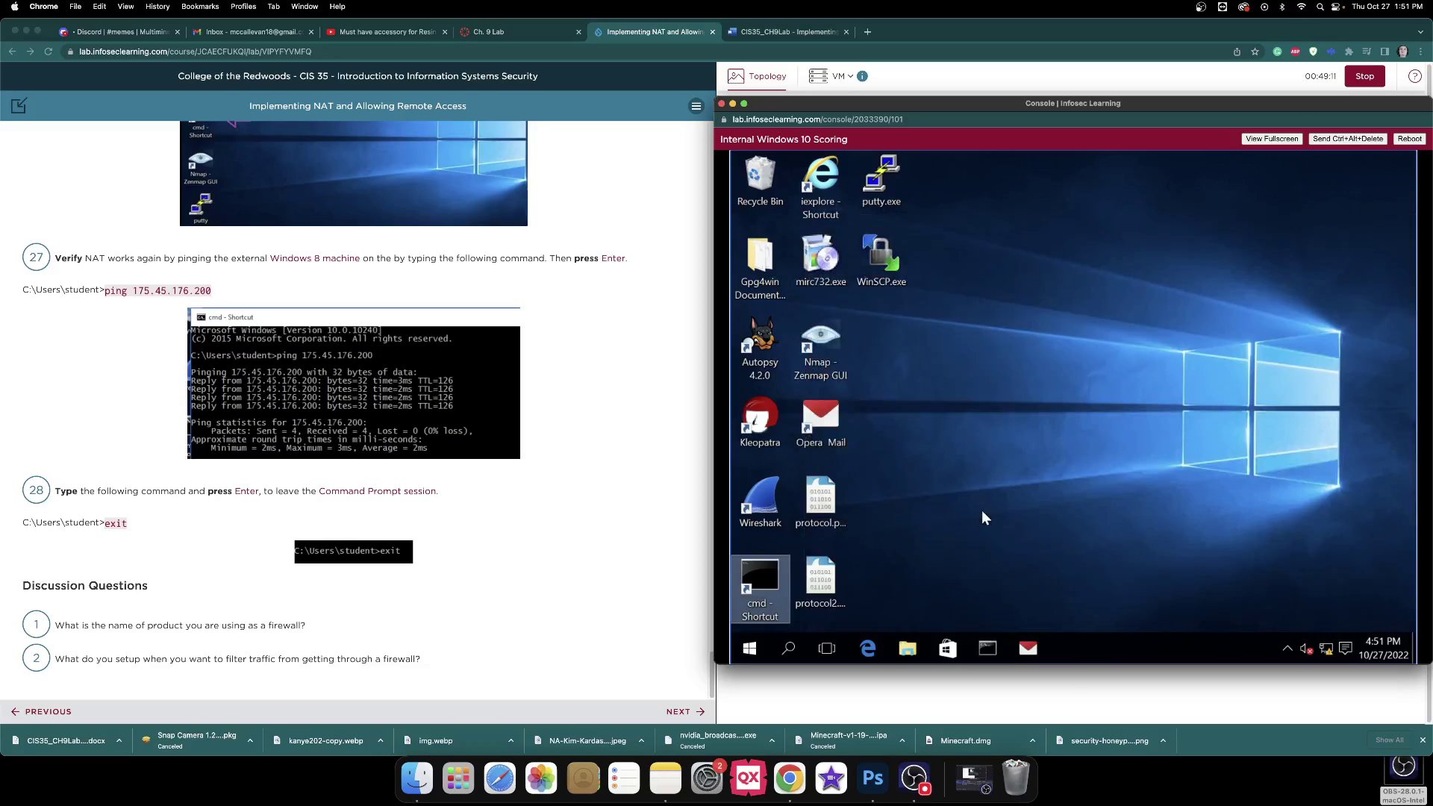
{"action": "left_click", "coordinate": [657, 679]}
{"action": "scroll", "coordinate": [652, 647], "scroll_direction": "up", "scroll_amount": 10}
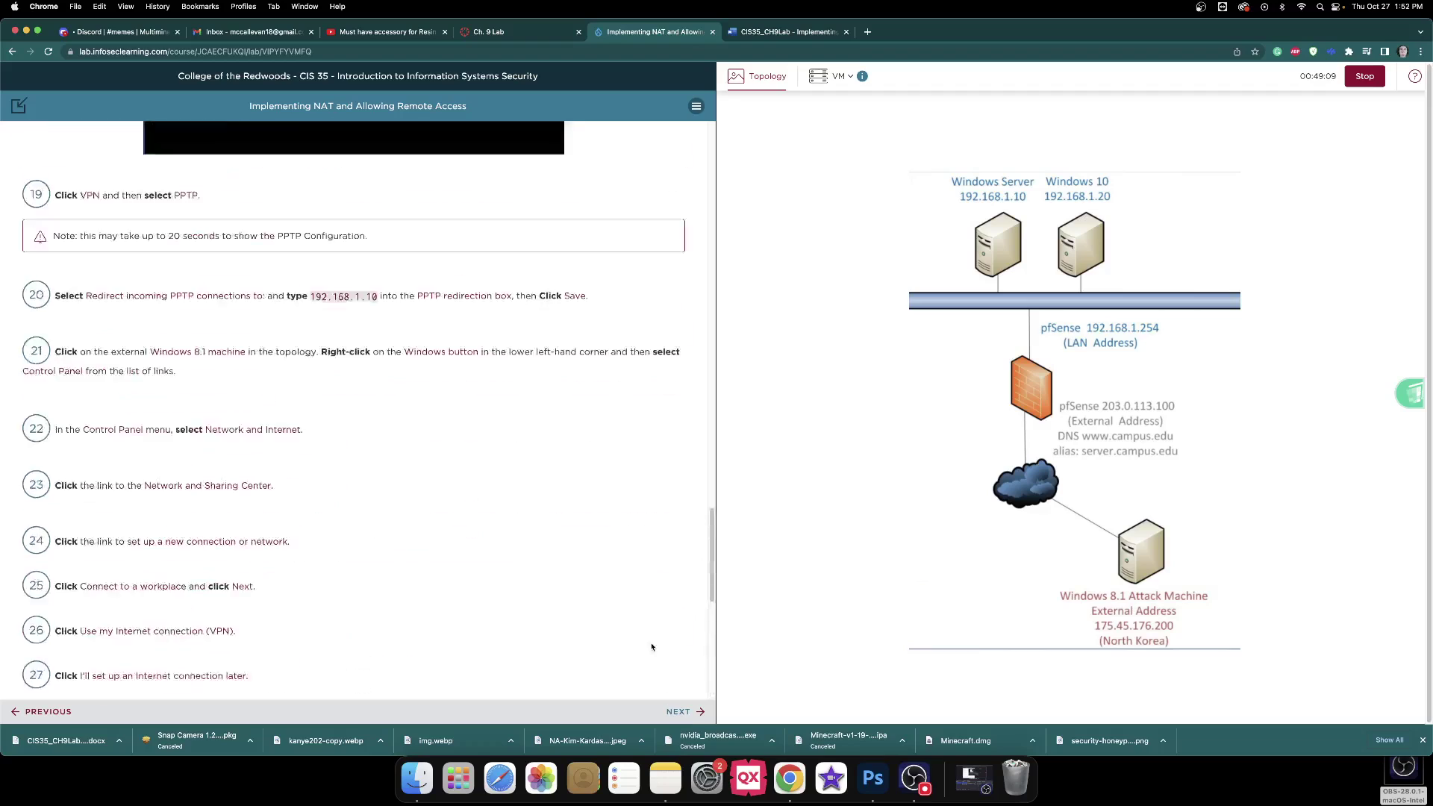
Close the Windows 10 VM console and open the Windows Server console instead.
{"action": "scroll", "coordinate": [547, 278], "scroll_direction": "up", "scroll_amount": 15}
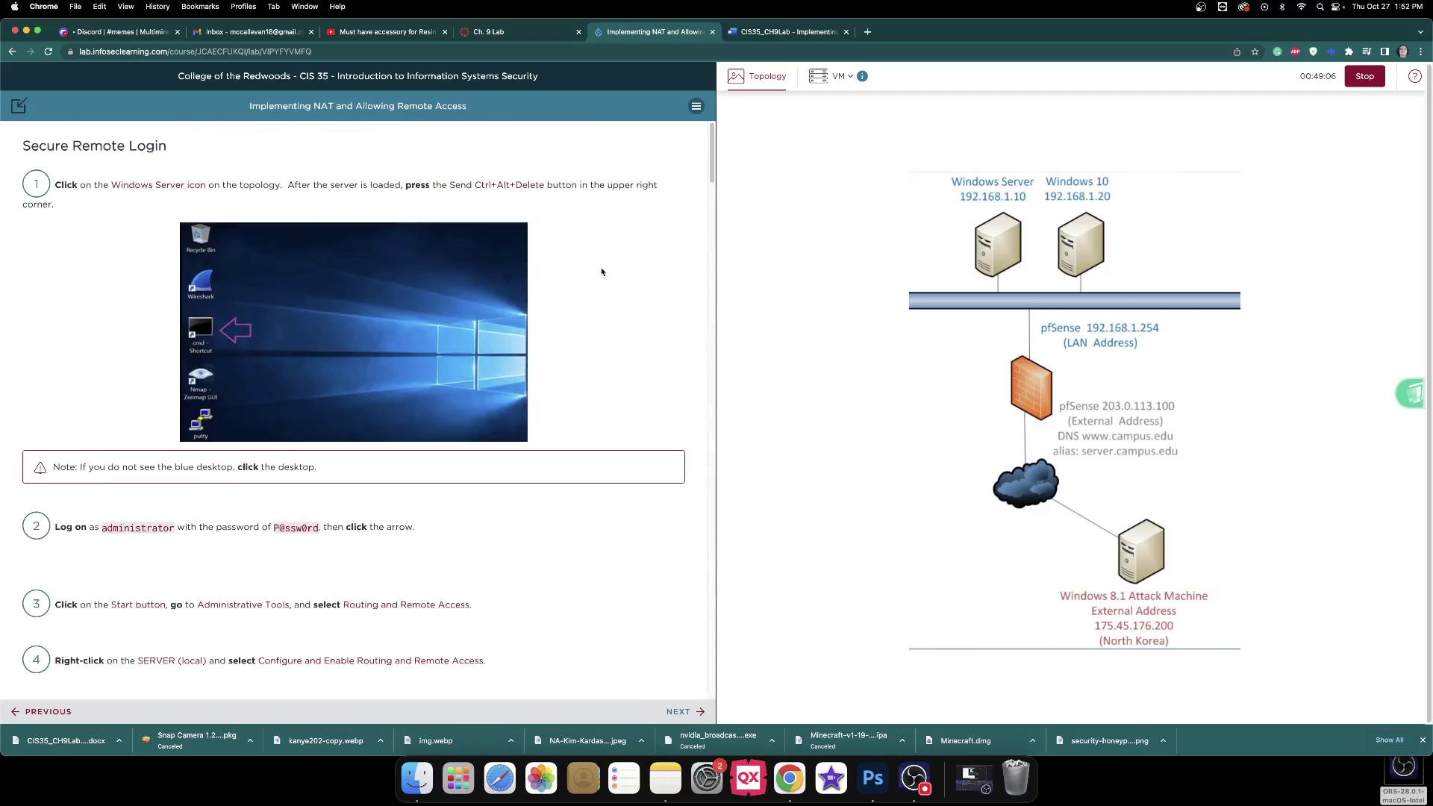
{"action": "left_click", "coordinate": [1098, 250]}
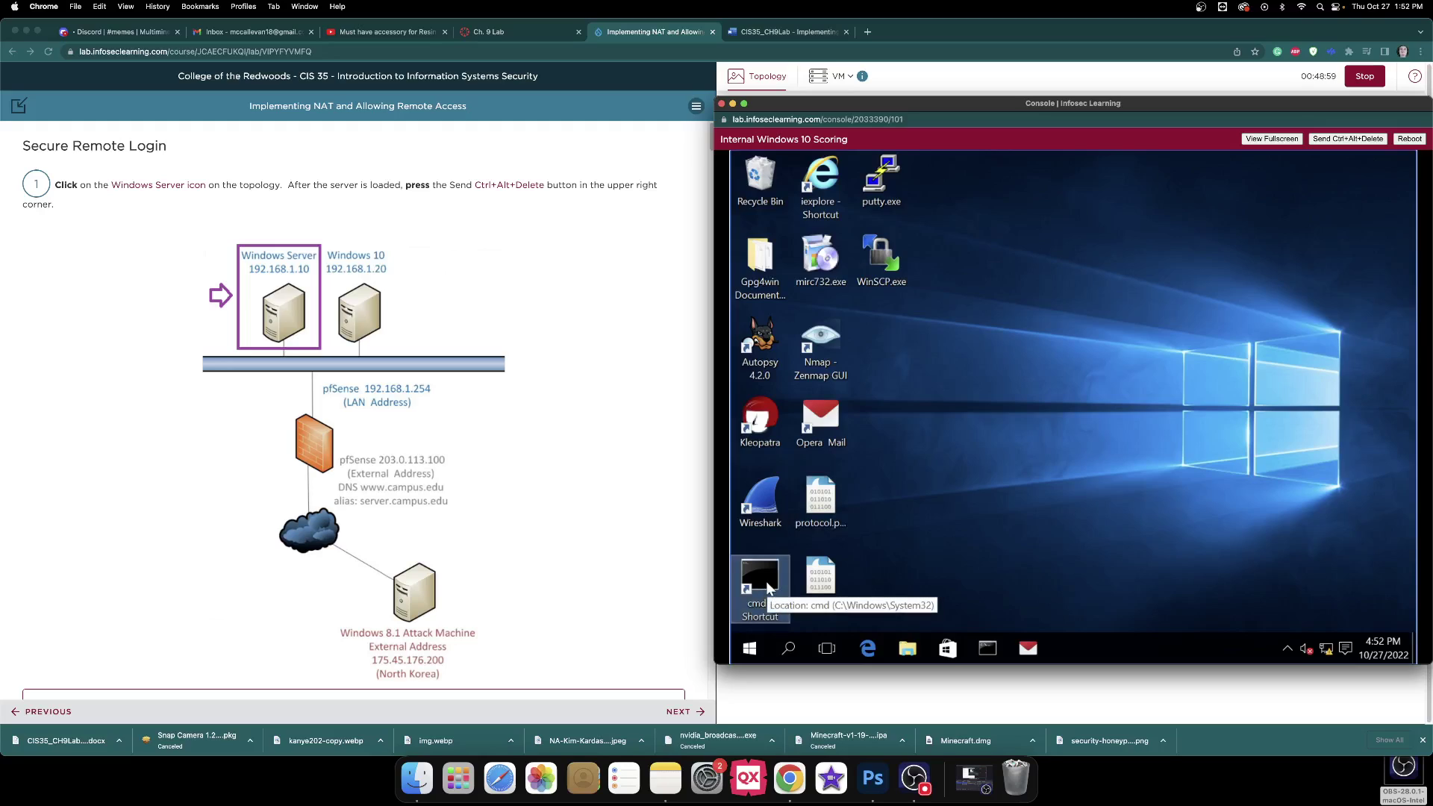
{"action": "left_click", "coordinate": [721, 104]}
{"action": "left_click", "coordinate": [1012, 236]}
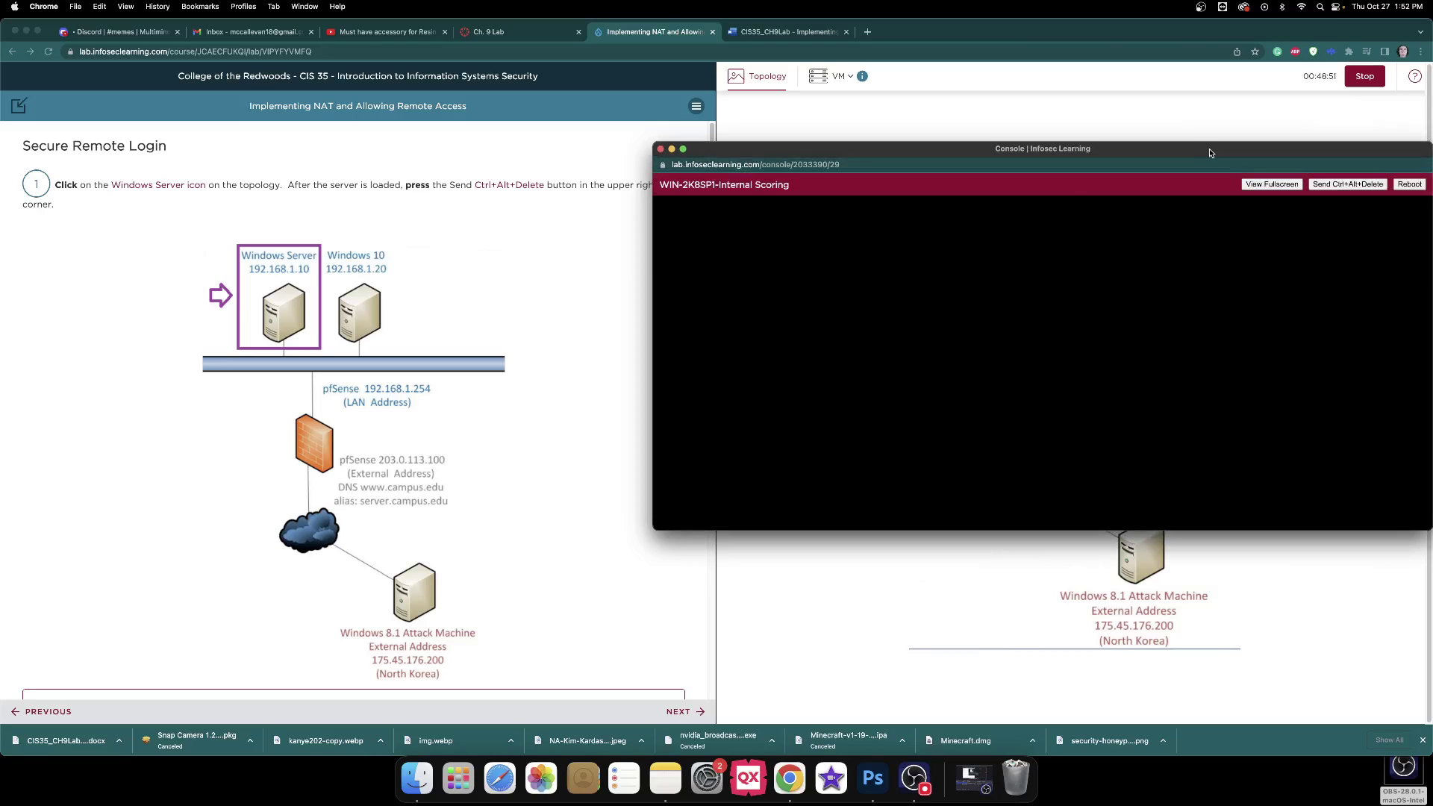
Send Ctrl+Alt+Delete to the Windows Server 2008 console to bring up the logon prompt.
{"action": "scroll", "coordinate": [601, 190], "scroll_direction": "down", "scroll_amount": 5}
{"action": "scroll", "coordinate": [601, 190], "scroll_direction": "down", "scroll_amount": 1}
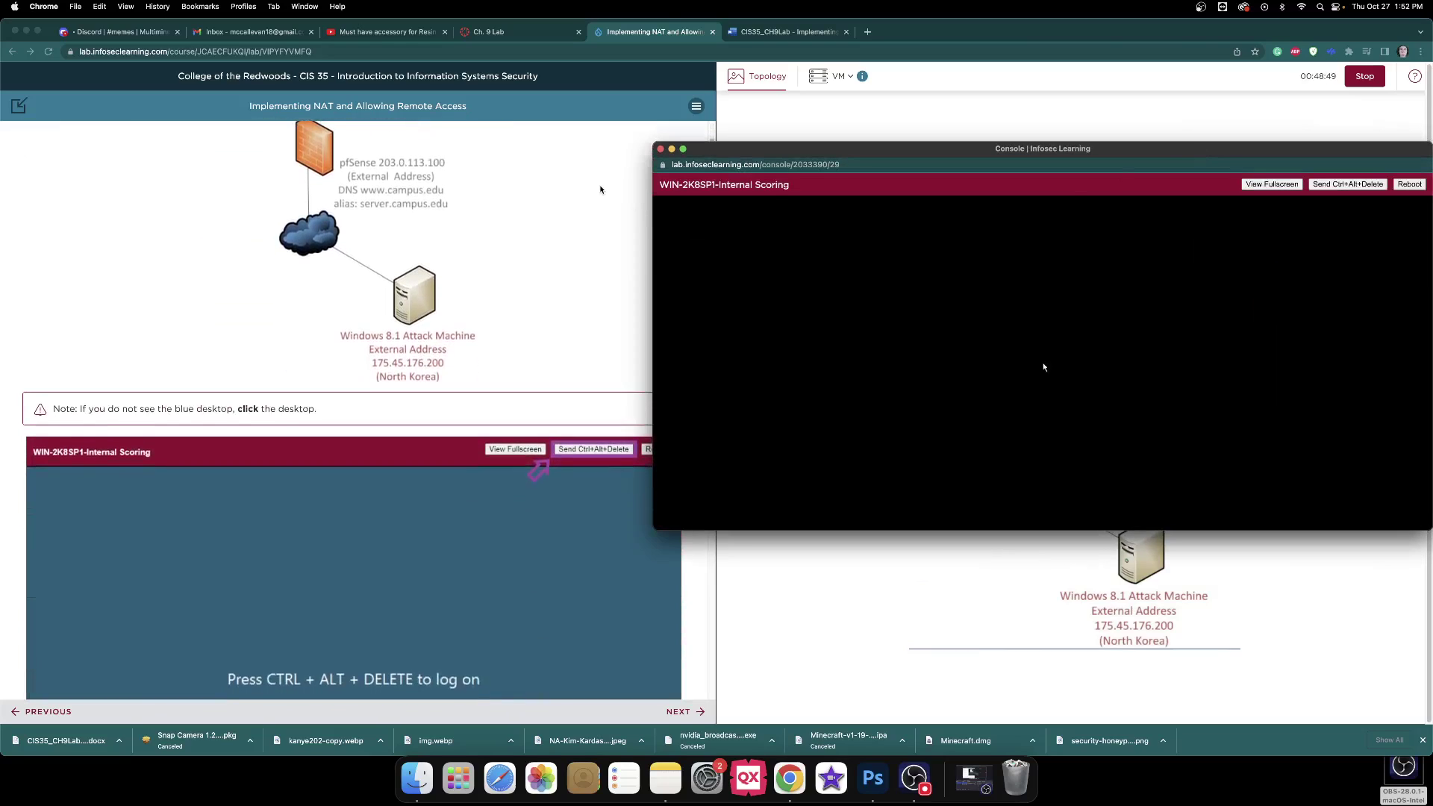
{"action": "left_click_drag", "start_coordinate": [652, 197], "coordinate": [668, 197]}
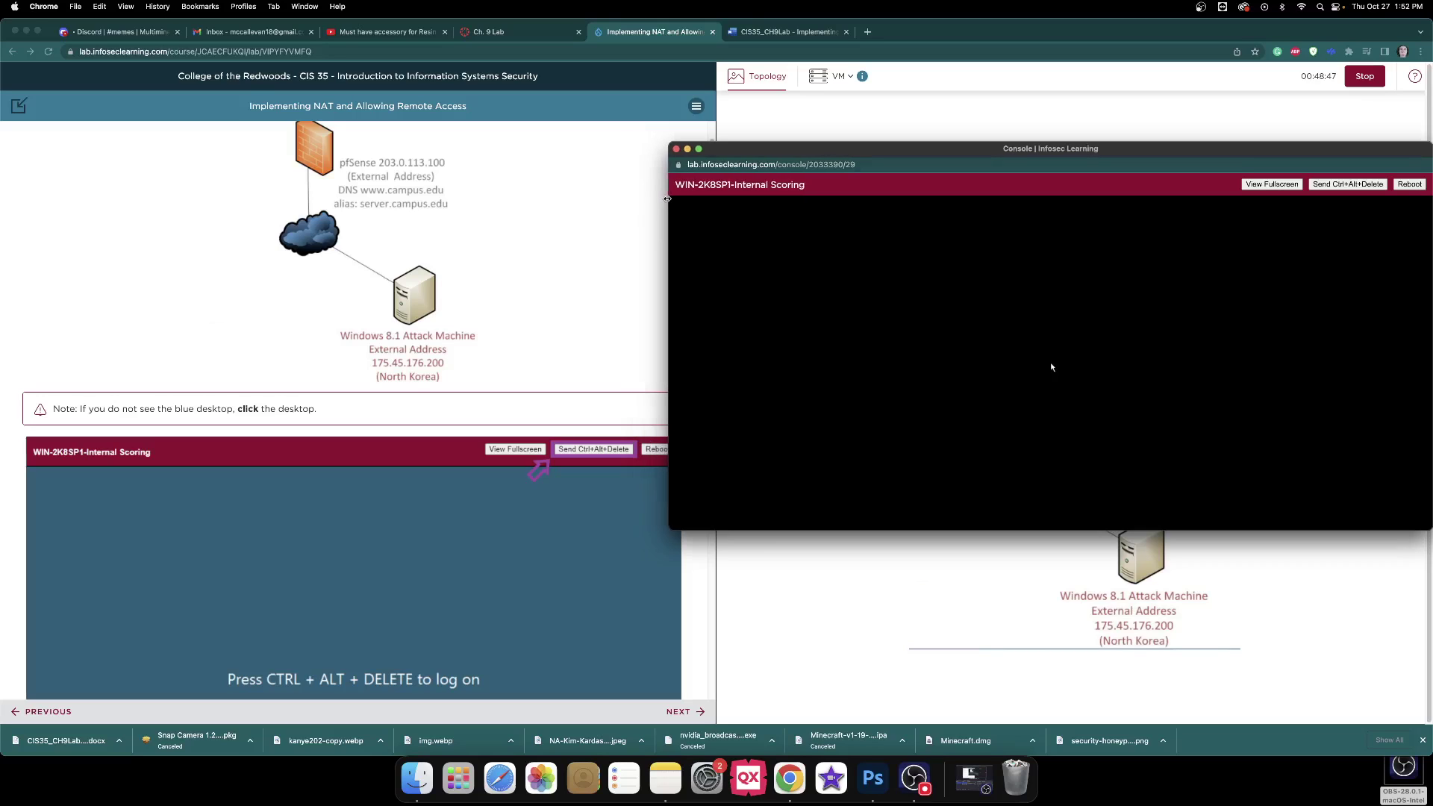
{"action": "scroll", "coordinate": [574, 195], "scroll_direction": "up", "scroll_amount": 5}
{"action": "scroll", "coordinate": [574, 194], "scroll_direction": "down", "scroll_amount": 3}
{"action": "scroll", "coordinate": [574, 194], "scroll_direction": "up", "scroll_amount": 1}
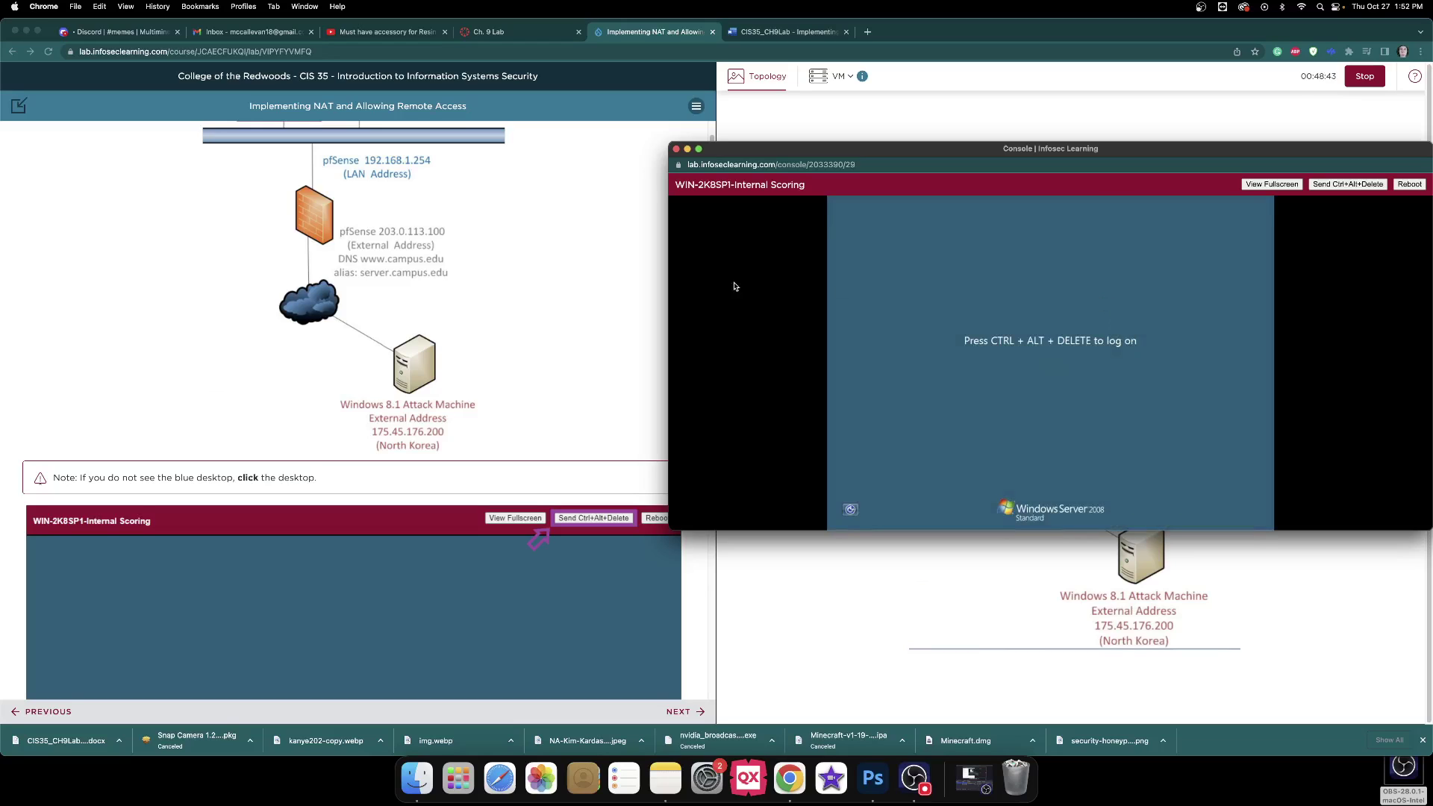
{"action": "left_click", "coordinate": [1321, 185]}
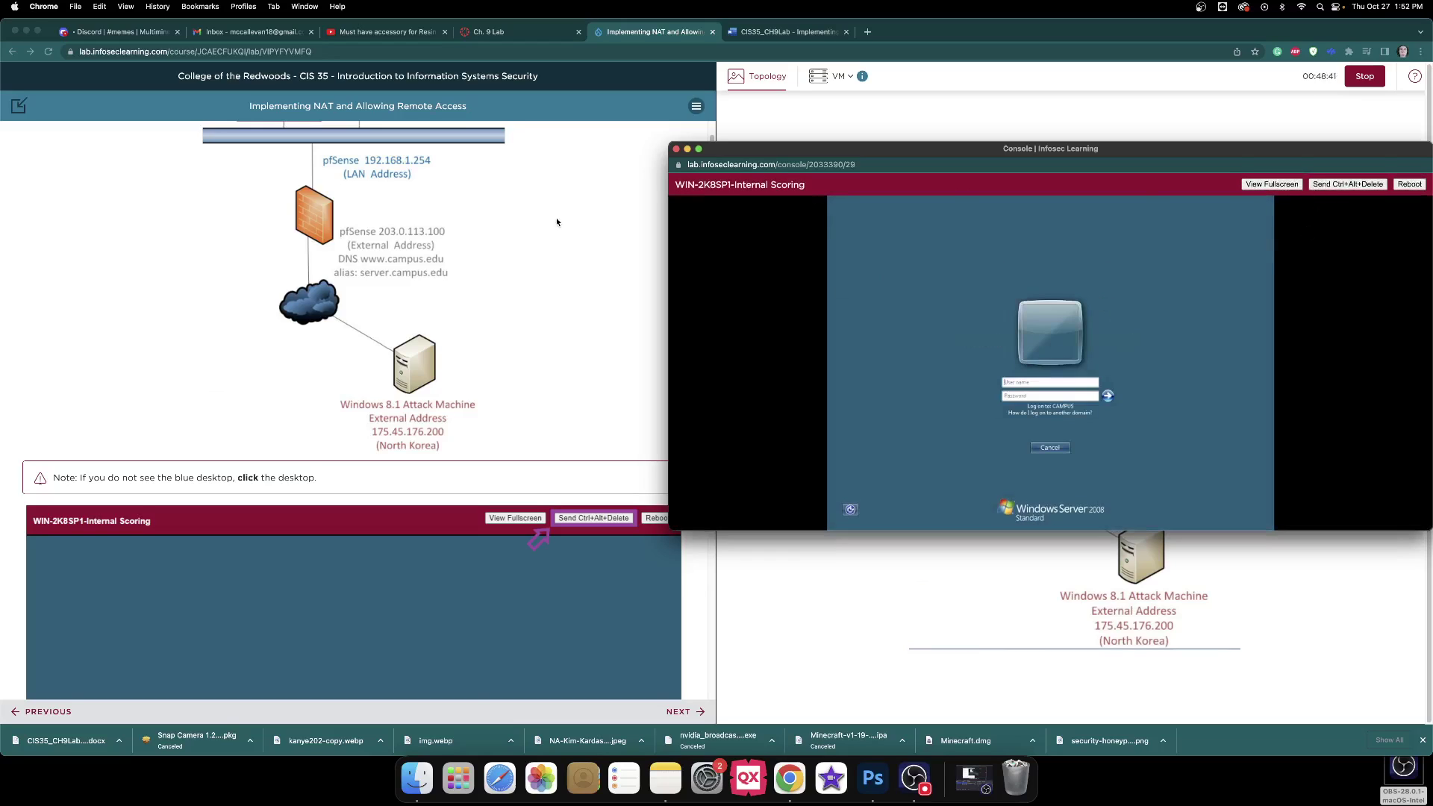
{"action": "scroll", "coordinate": [582, 220], "scroll_direction": "down", "scroll_amount": 8}
{"action": "left_click_drag", "start_coordinate": [669, 224], "coordinate": [694, 226]}
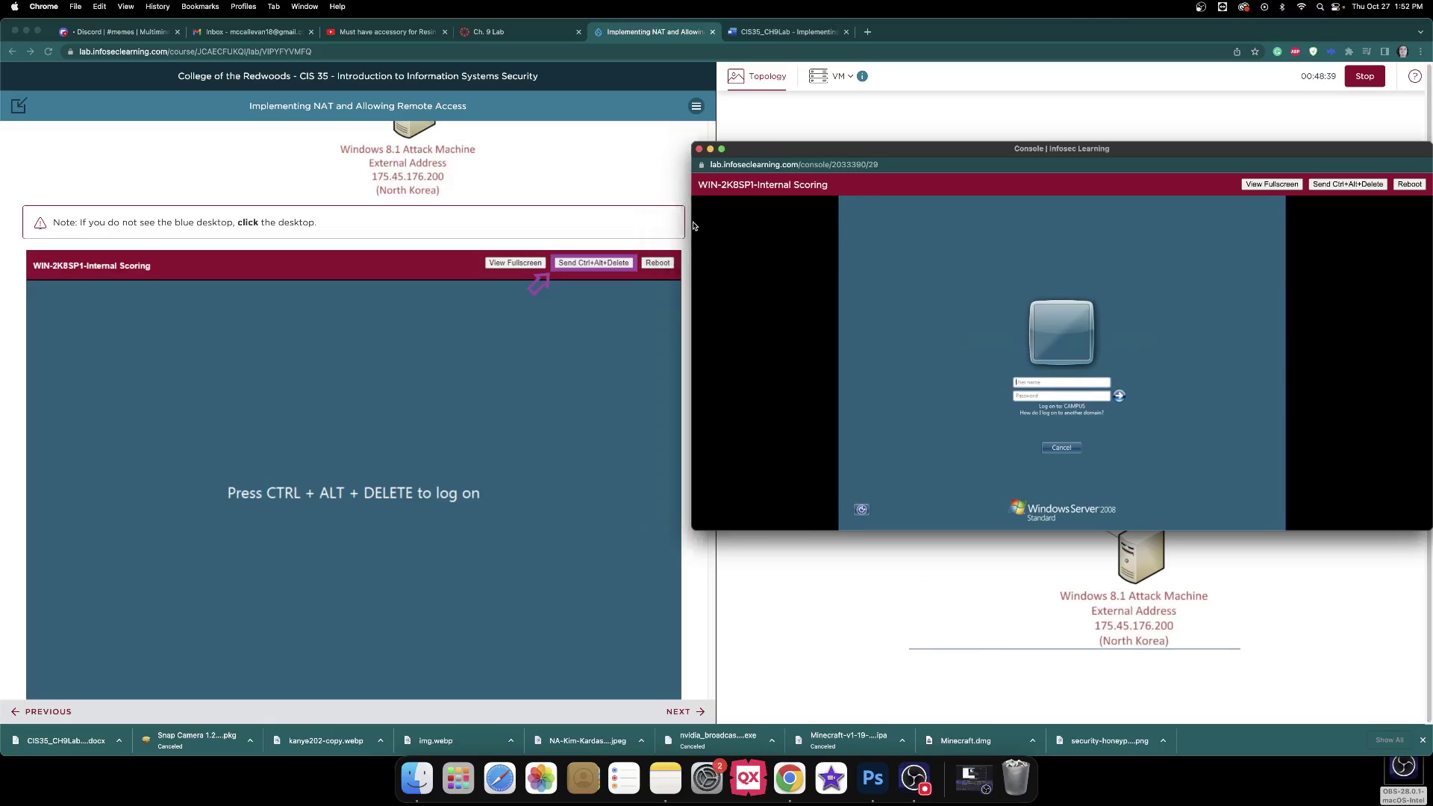
{"action": "scroll", "coordinate": [560, 224], "scroll_direction": "down", "scroll_amount": 15}
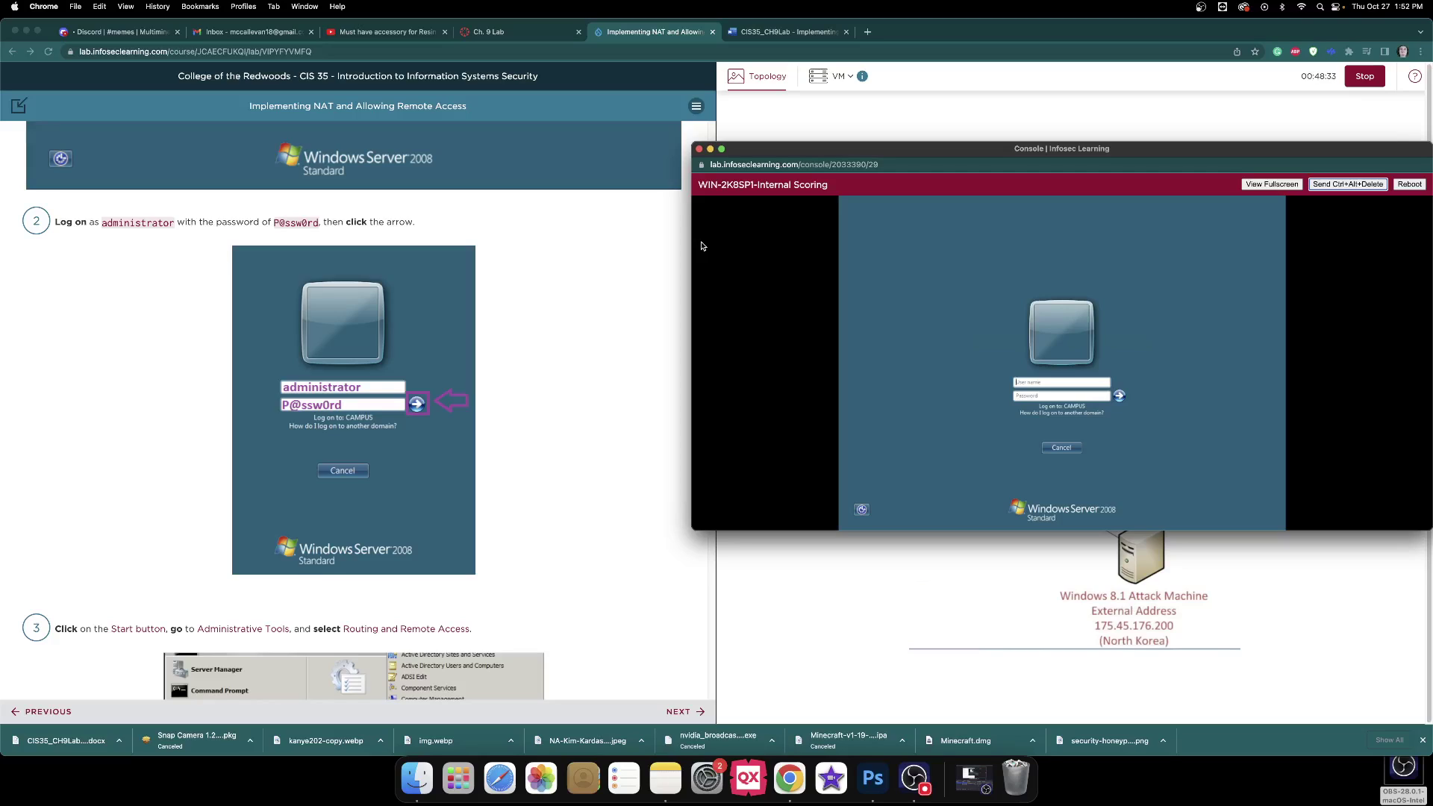
Log on as admin with the lab password to reach the server desktop.
{"action": "left_click", "coordinate": [1043, 382]}
{"action": "type", "text": "administrator"}
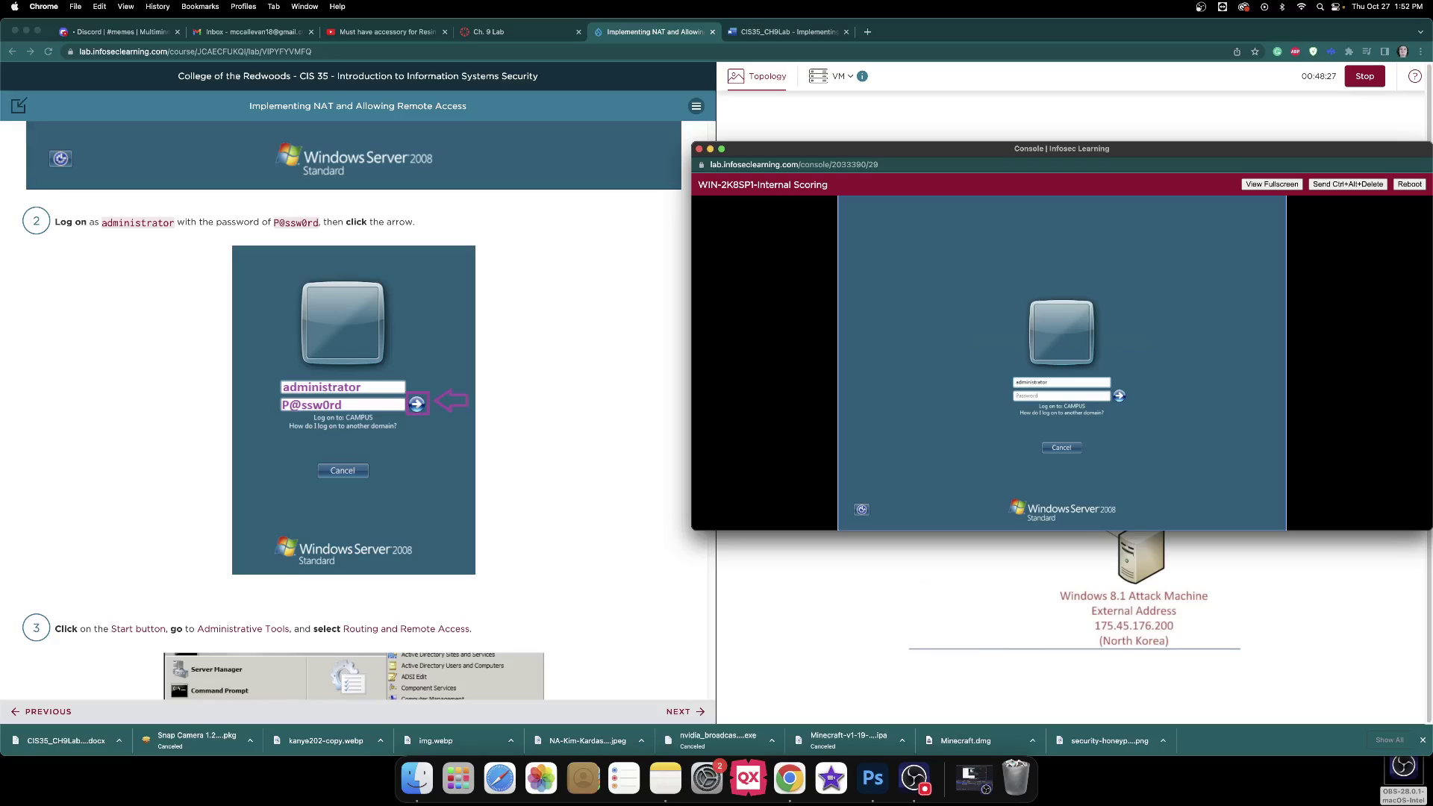
{"action": "key", "text": "Tab"}
{"action": "type", "text": "P@ssw0rd"}
{"action": "key", "text": "Return"}
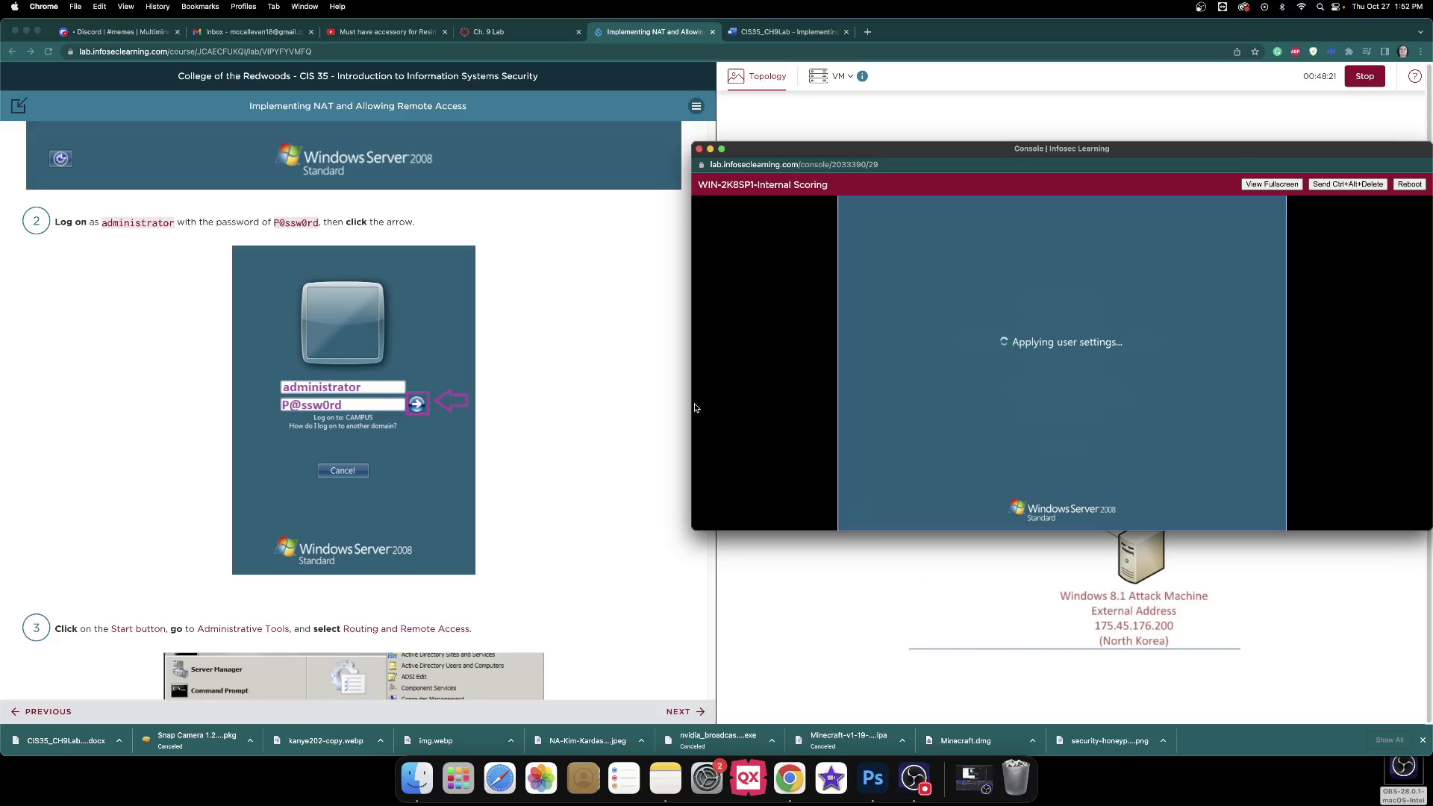
{"action": "scroll", "coordinate": [635, 333], "scroll_direction": "down", "scroll_amount": 3}
{"action": "scroll", "coordinate": [639, 336], "scroll_direction": "down", "scroll_amount": 2}
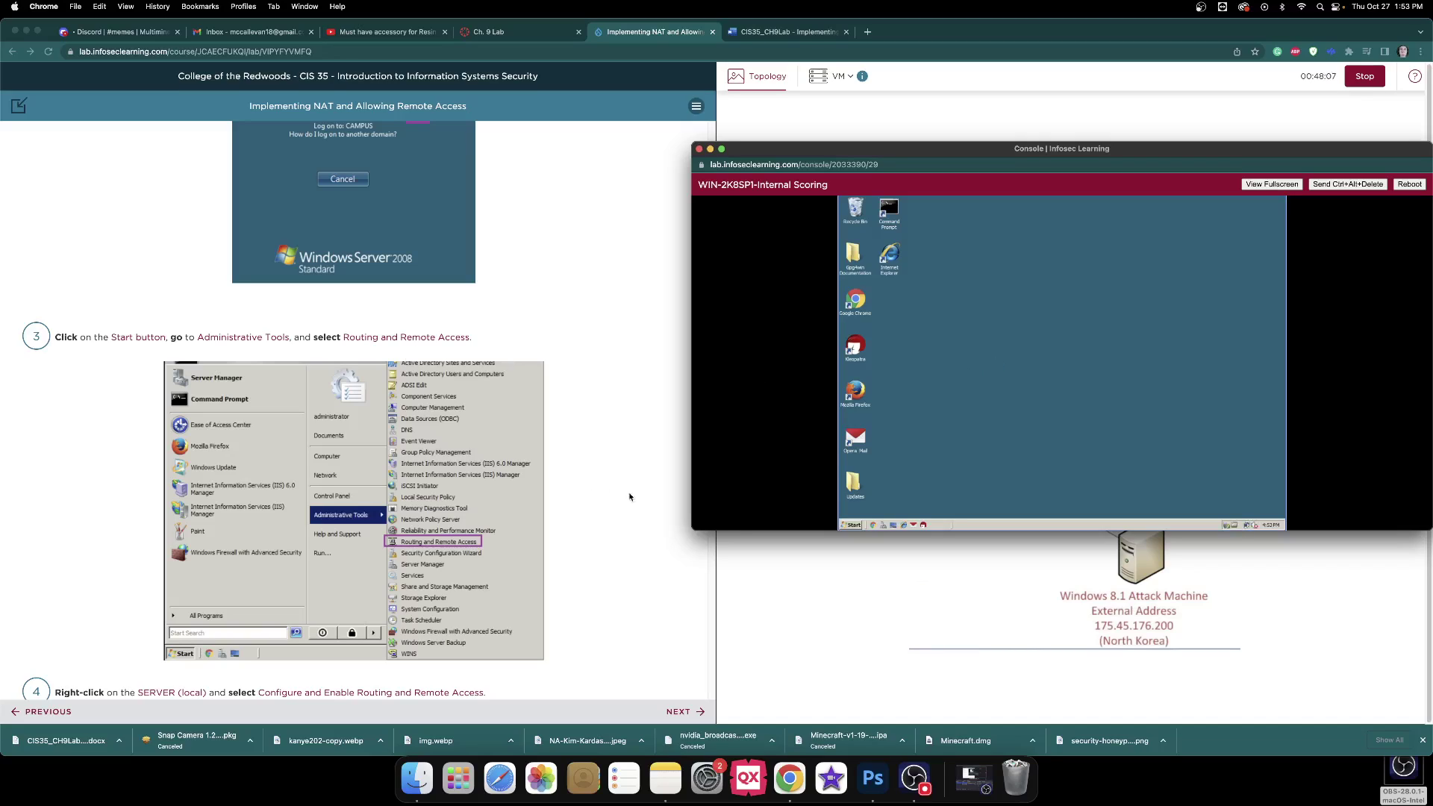
Open Routing and Remote Access from Administrative Tools and choose Configure and Enable on SERVER (local).
{"action": "left_click", "coordinate": [854, 527]}
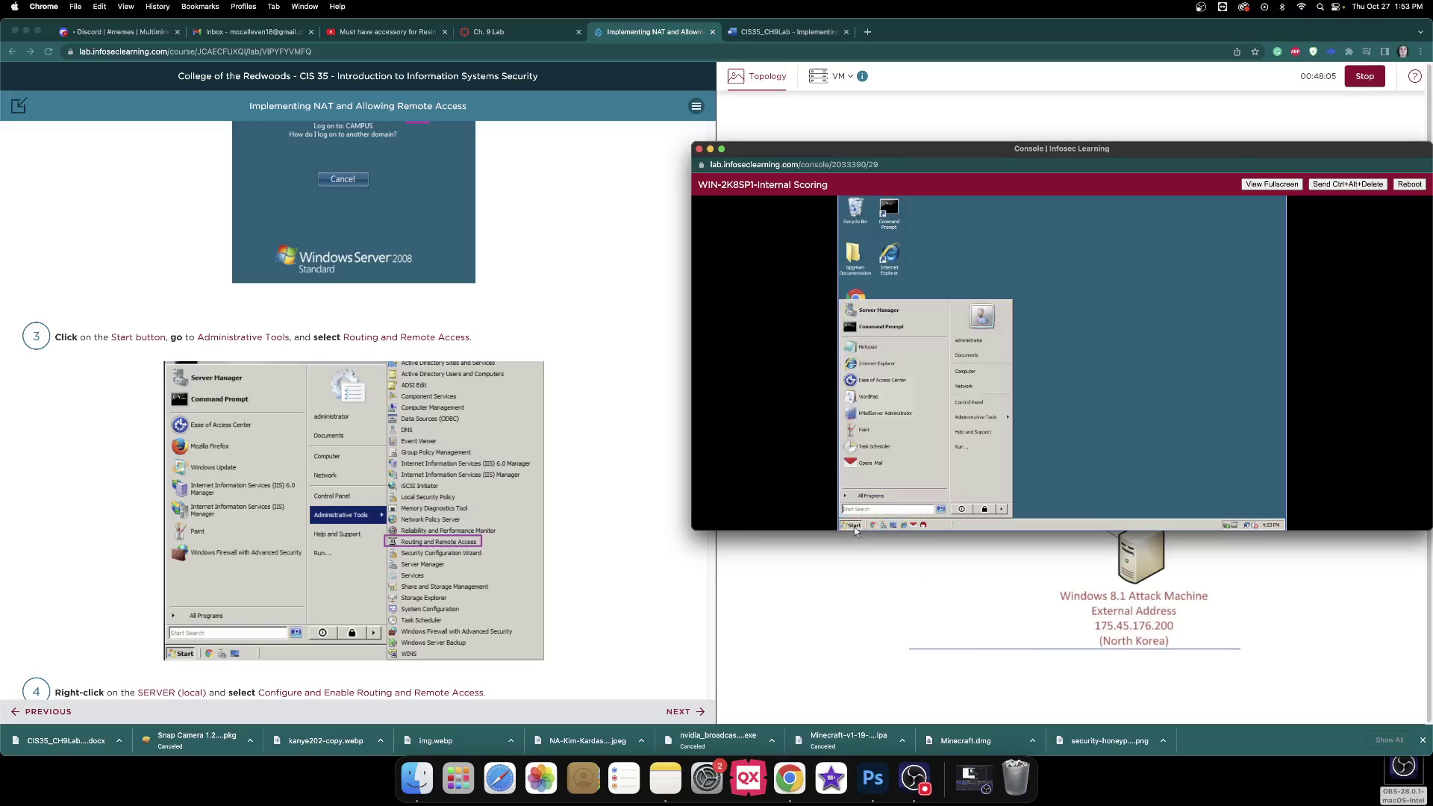
{"action": "mouse_move", "coordinate": [973, 420]}
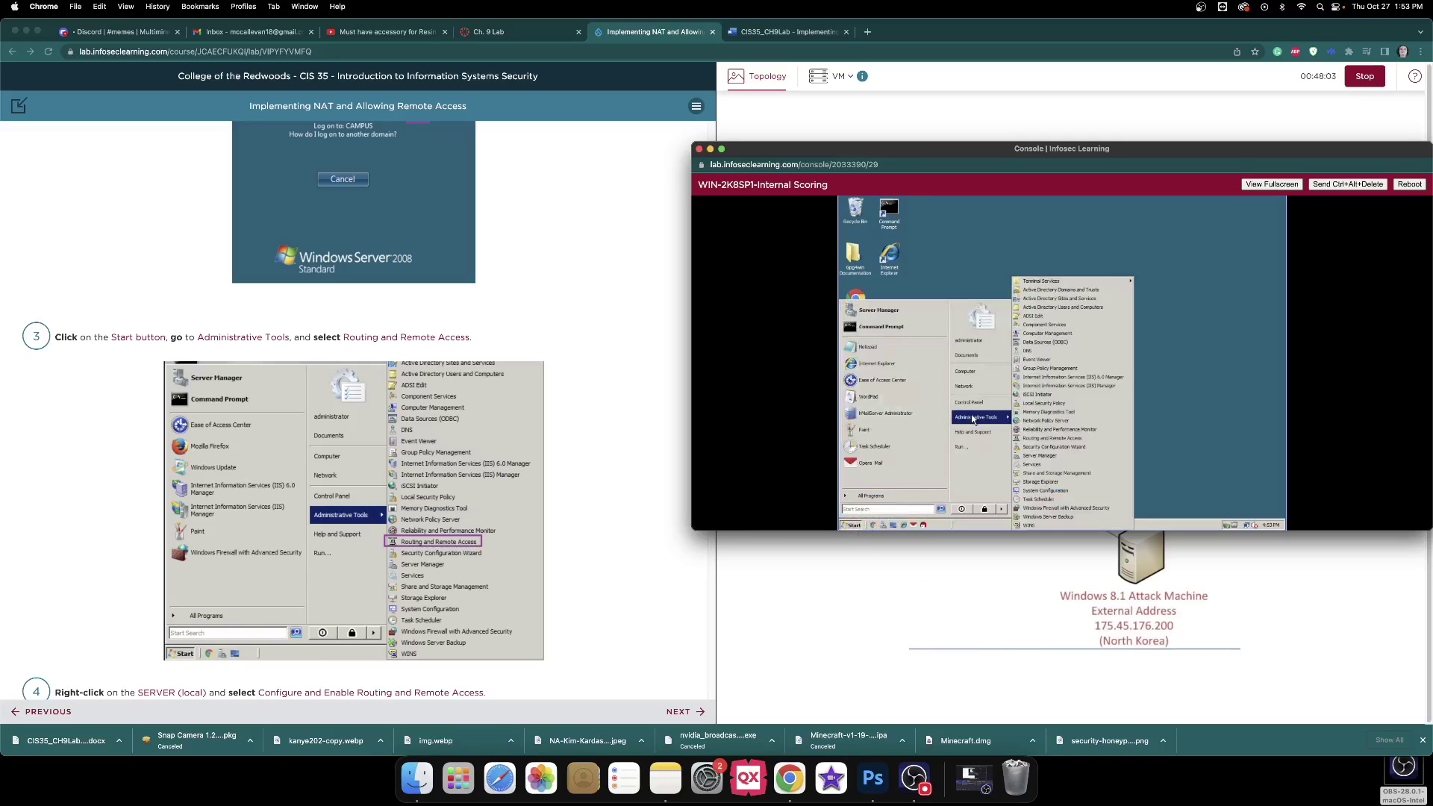
{"action": "left_click", "coordinate": [1053, 441]}
{"action": "scroll", "coordinate": [669, 388], "scroll_direction": "down", "scroll_amount": 5}
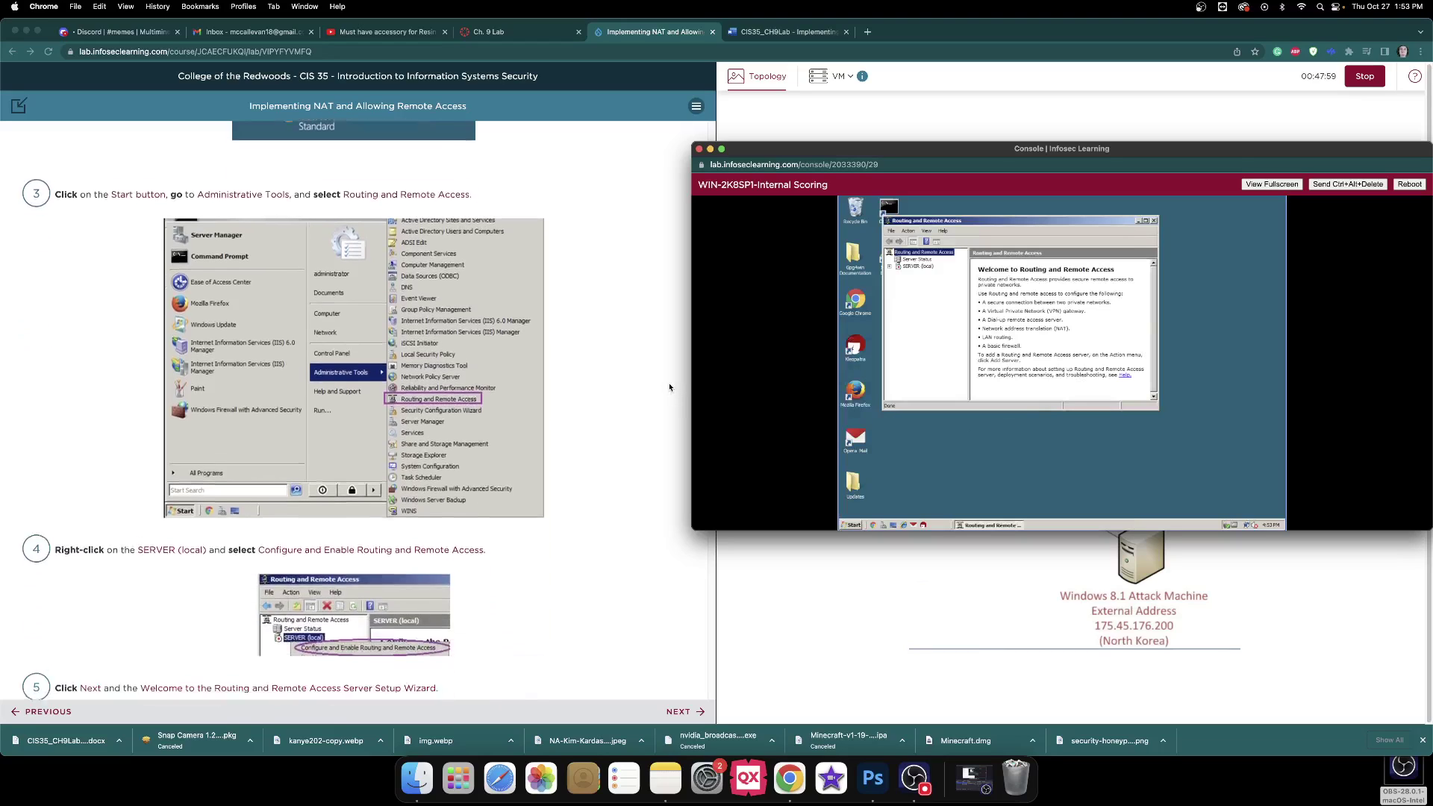
{"action": "scroll", "coordinate": [670, 388], "scroll_direction": "down", "scroll_amount": 1}
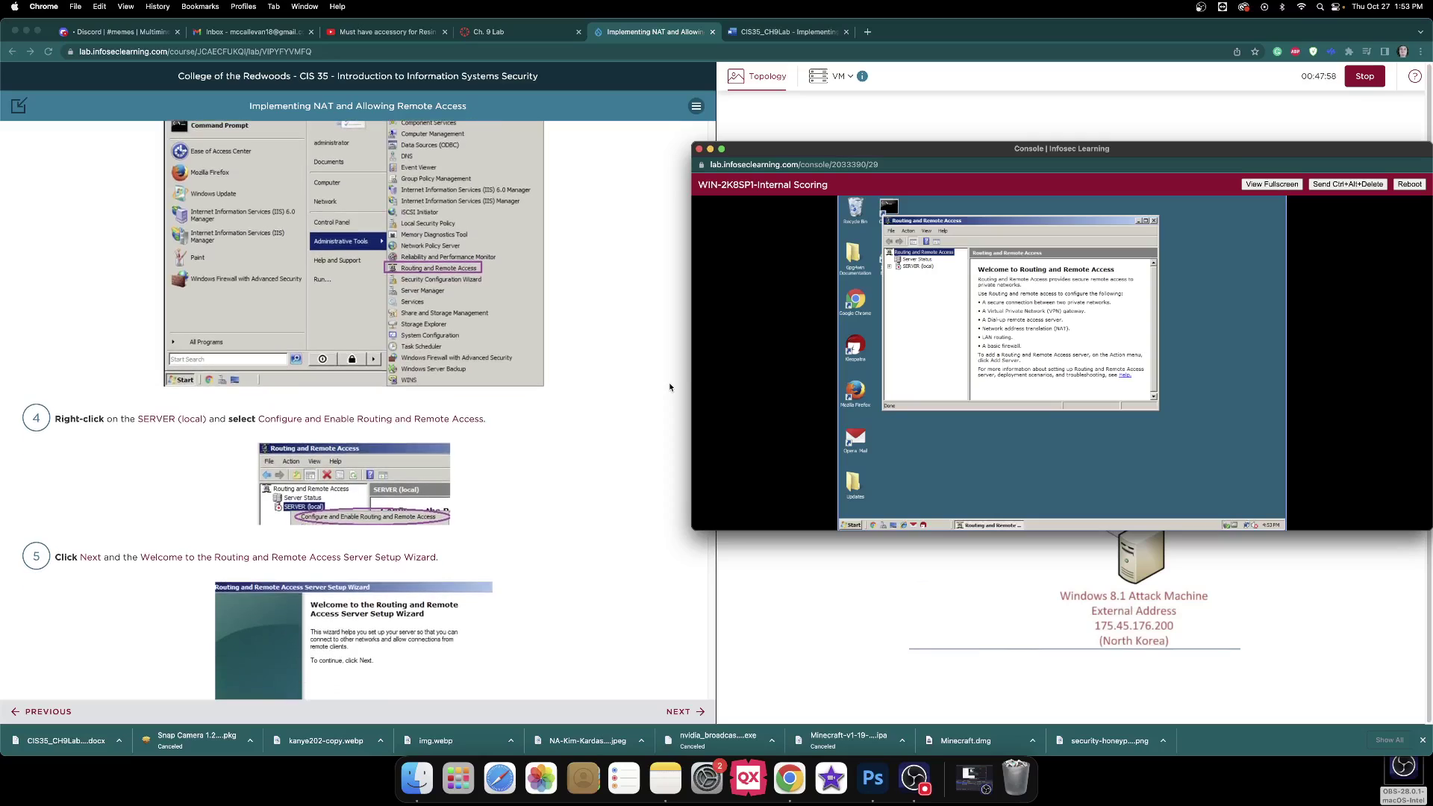
{"action": "left_click", "coordinate": [926, 267]}
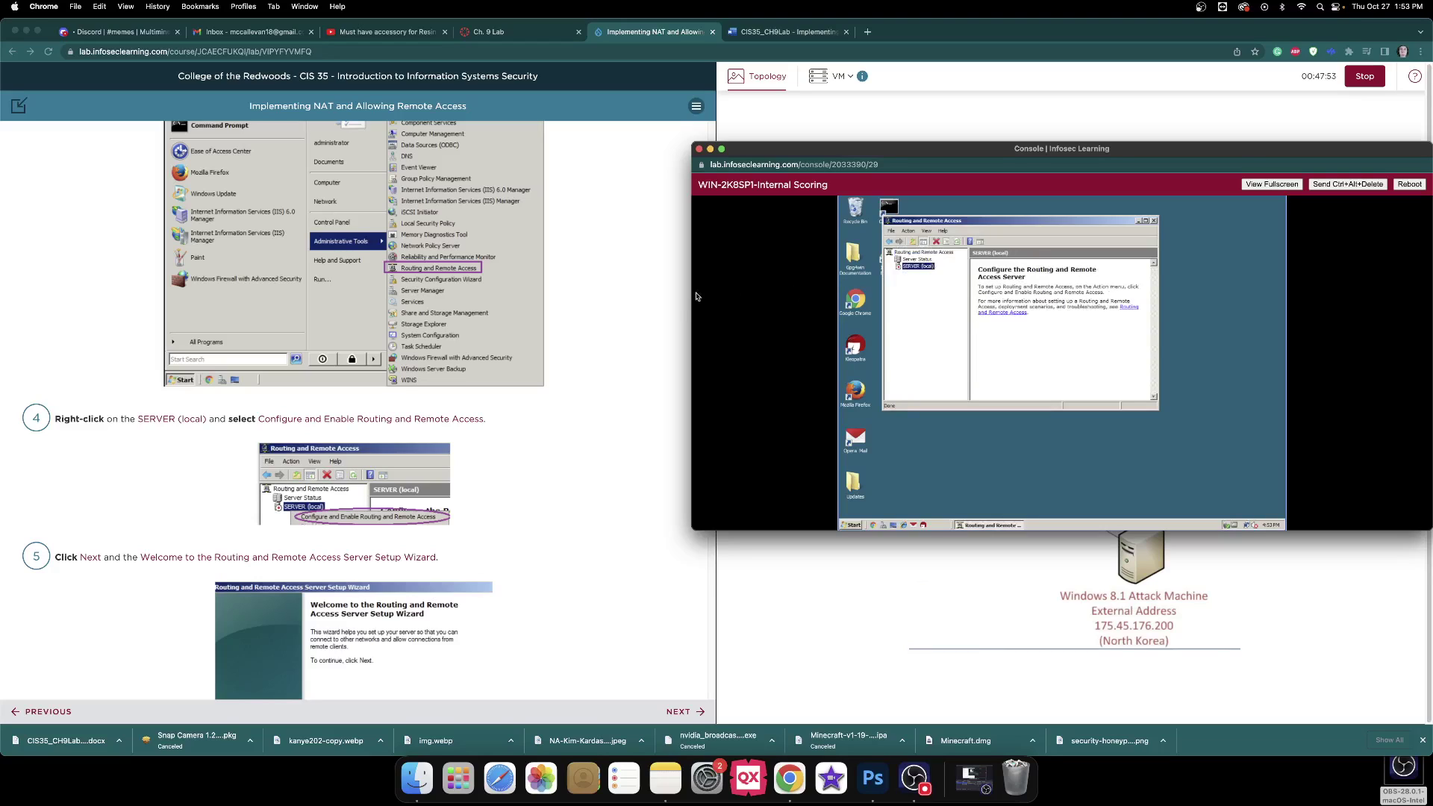
{"action": "scroll", "coordinate": [665, 294], "scroll_direction": "down", "scroll_amount": 3}
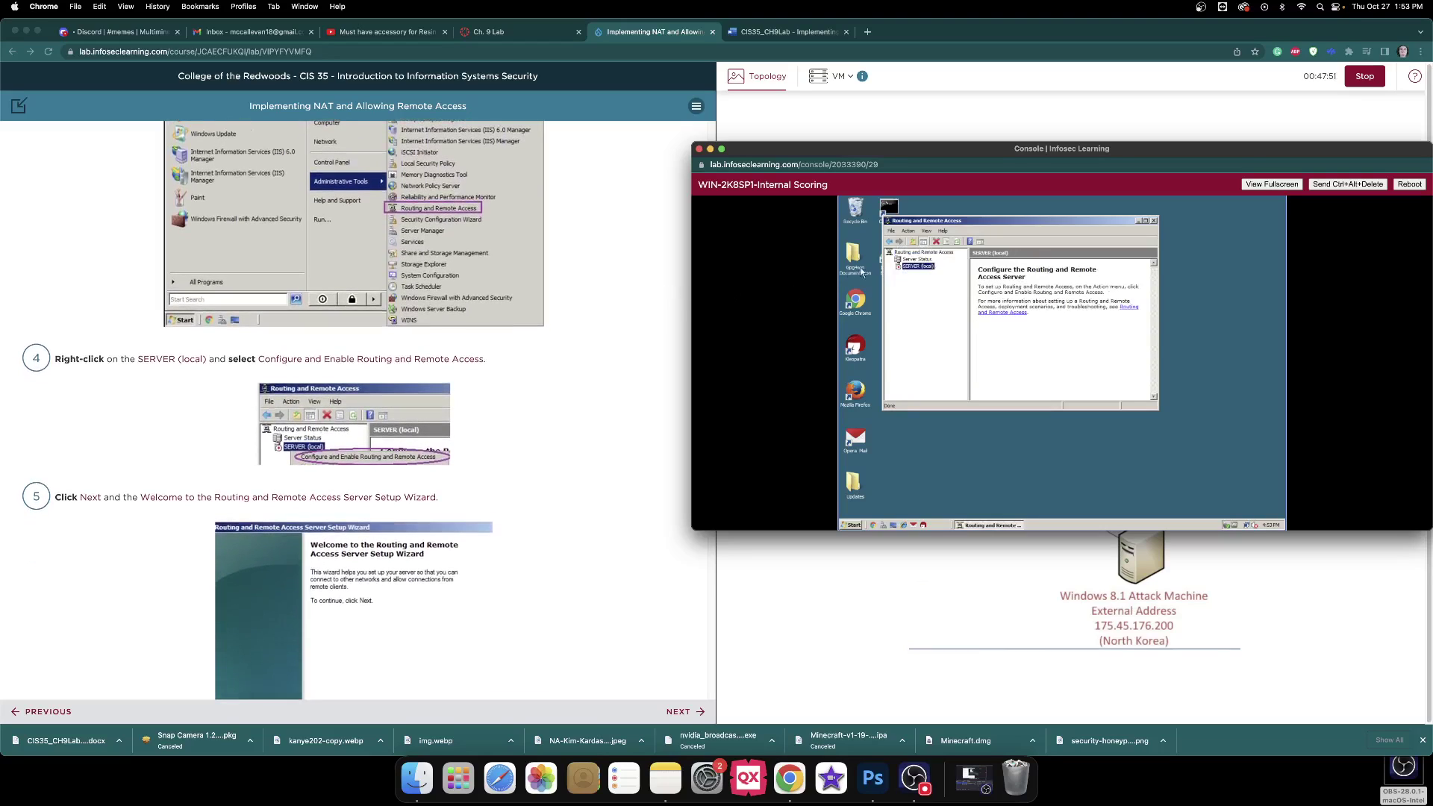
{"action": "right_click", "coordinate": [921, 273]}
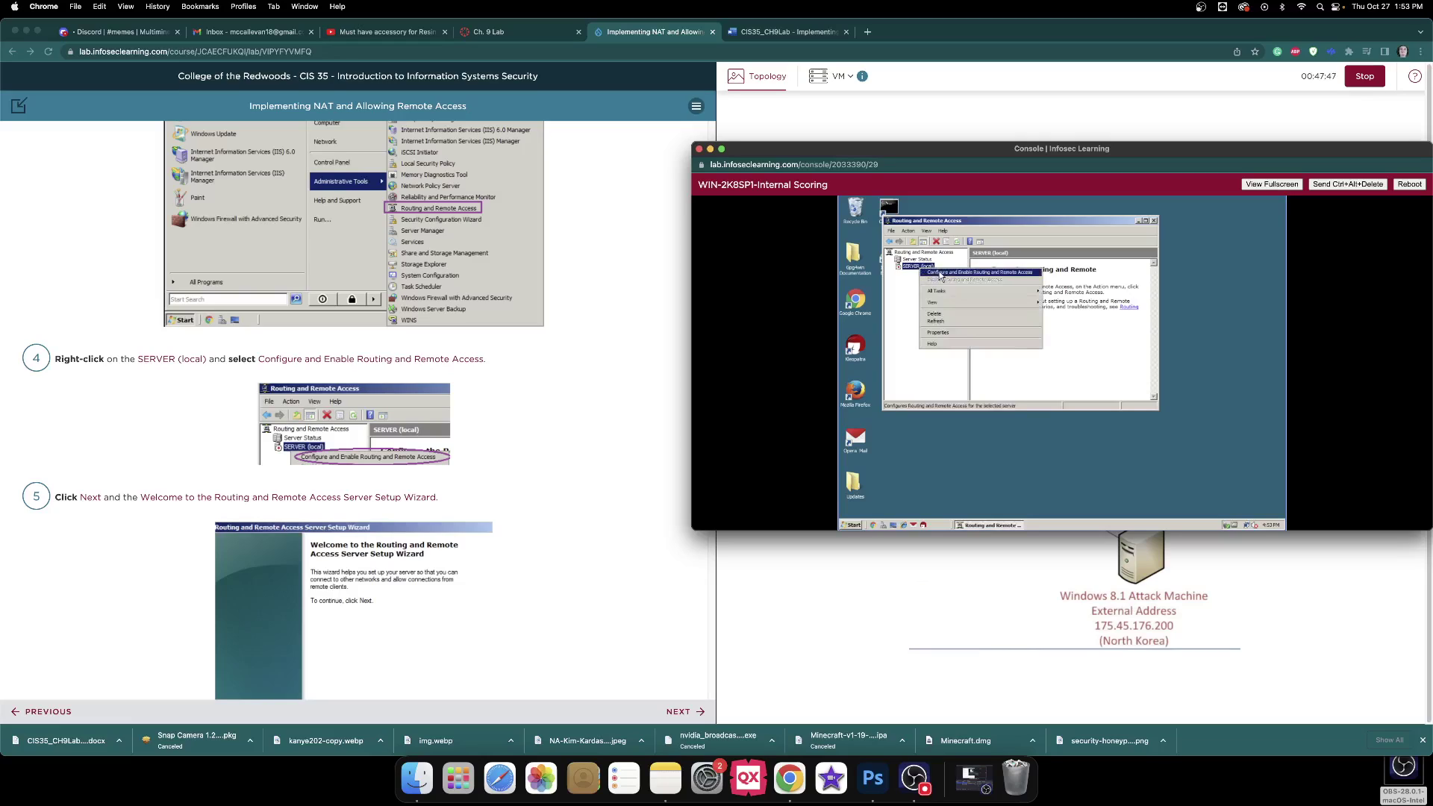
{"action": "left_click", "coordinate": [939, 273]}
Complete the setup wizard with Custom configuration and VPN access selected.
{"action": "scroll", "coordinate": [656, 279], "scroll_direction": "down", "scroll_amount": 5}
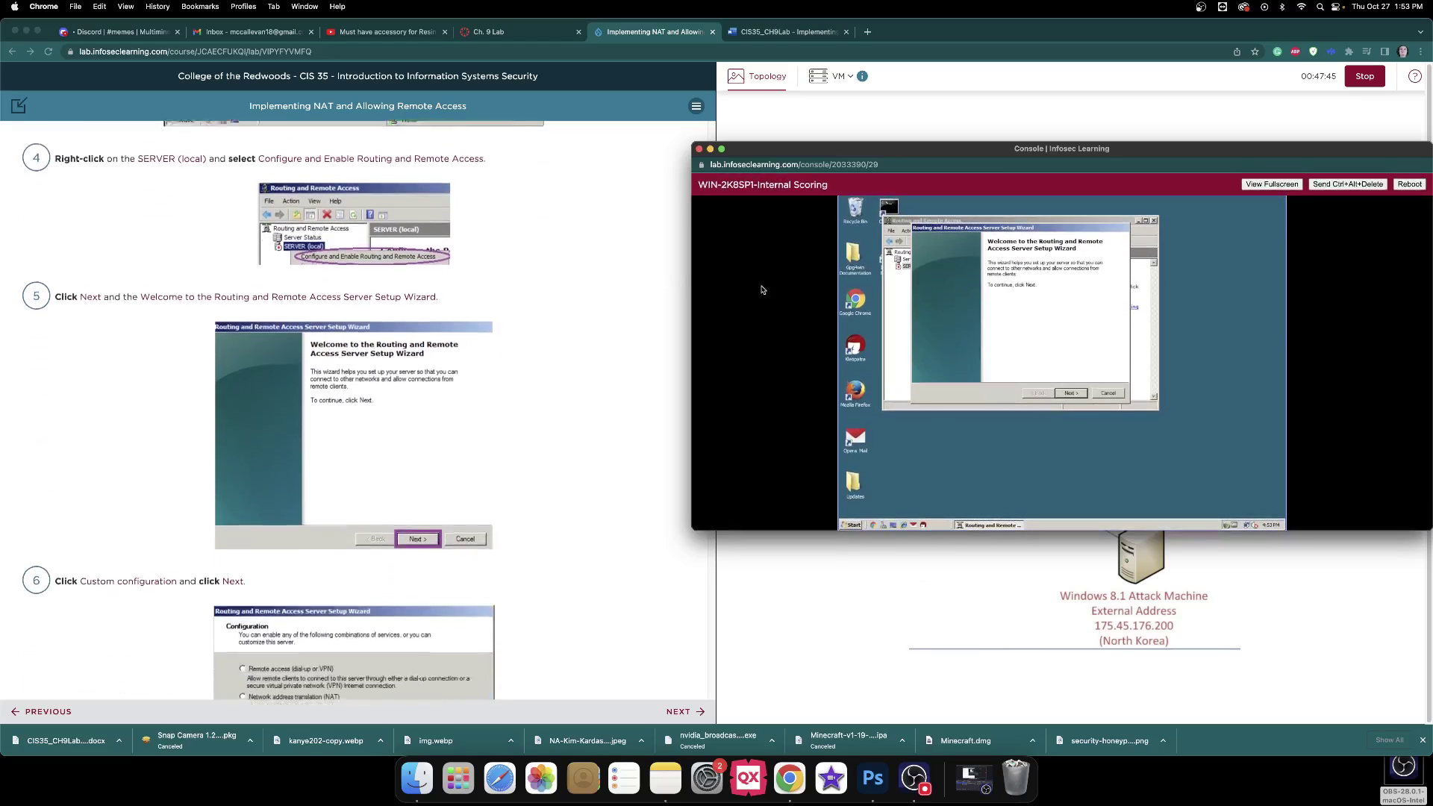
{"action": "left_click", "coordinate": [1076, 397]}
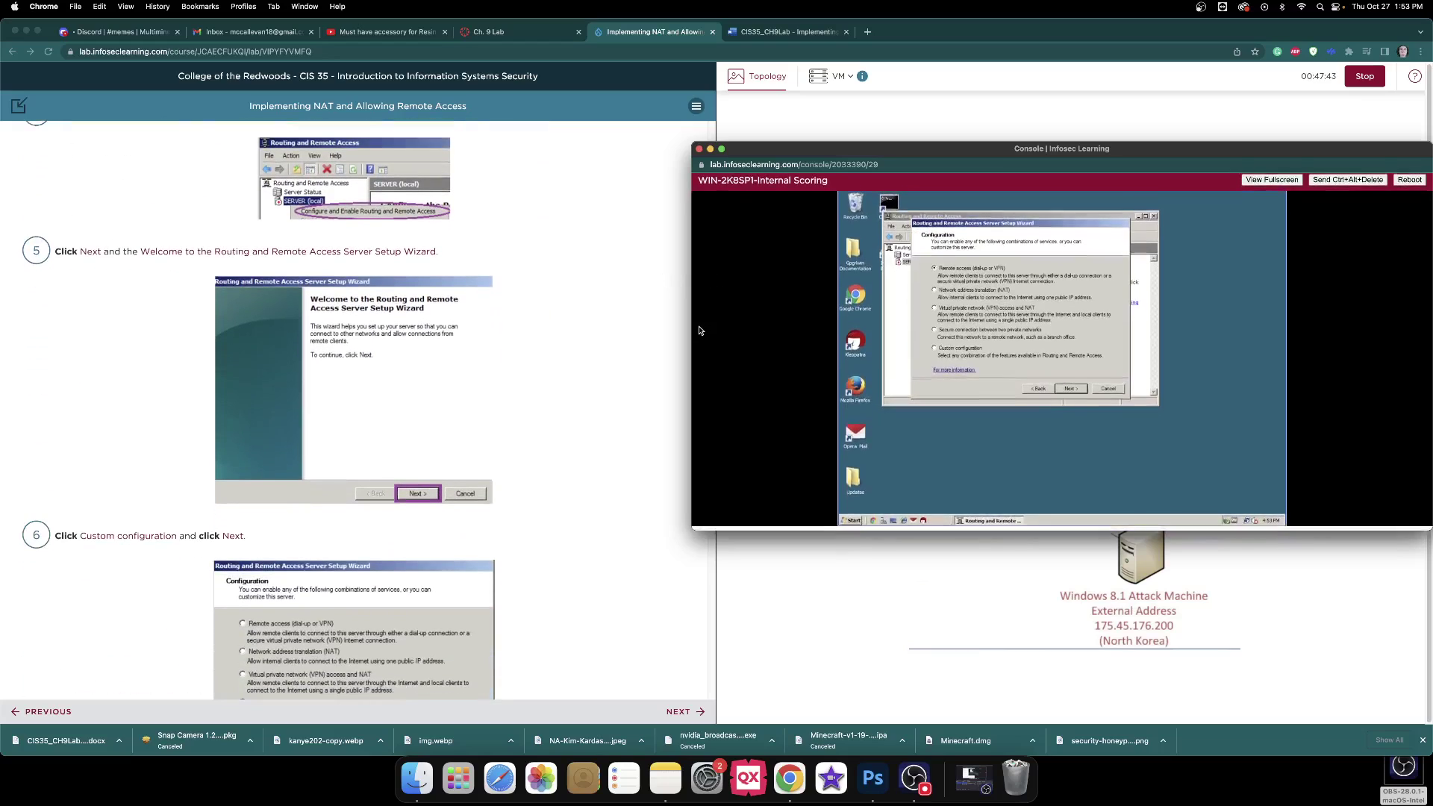
{"action": "scroll", "coordinate": [603, 329], "scroll_direction": "down", "scroll_amount": 5}
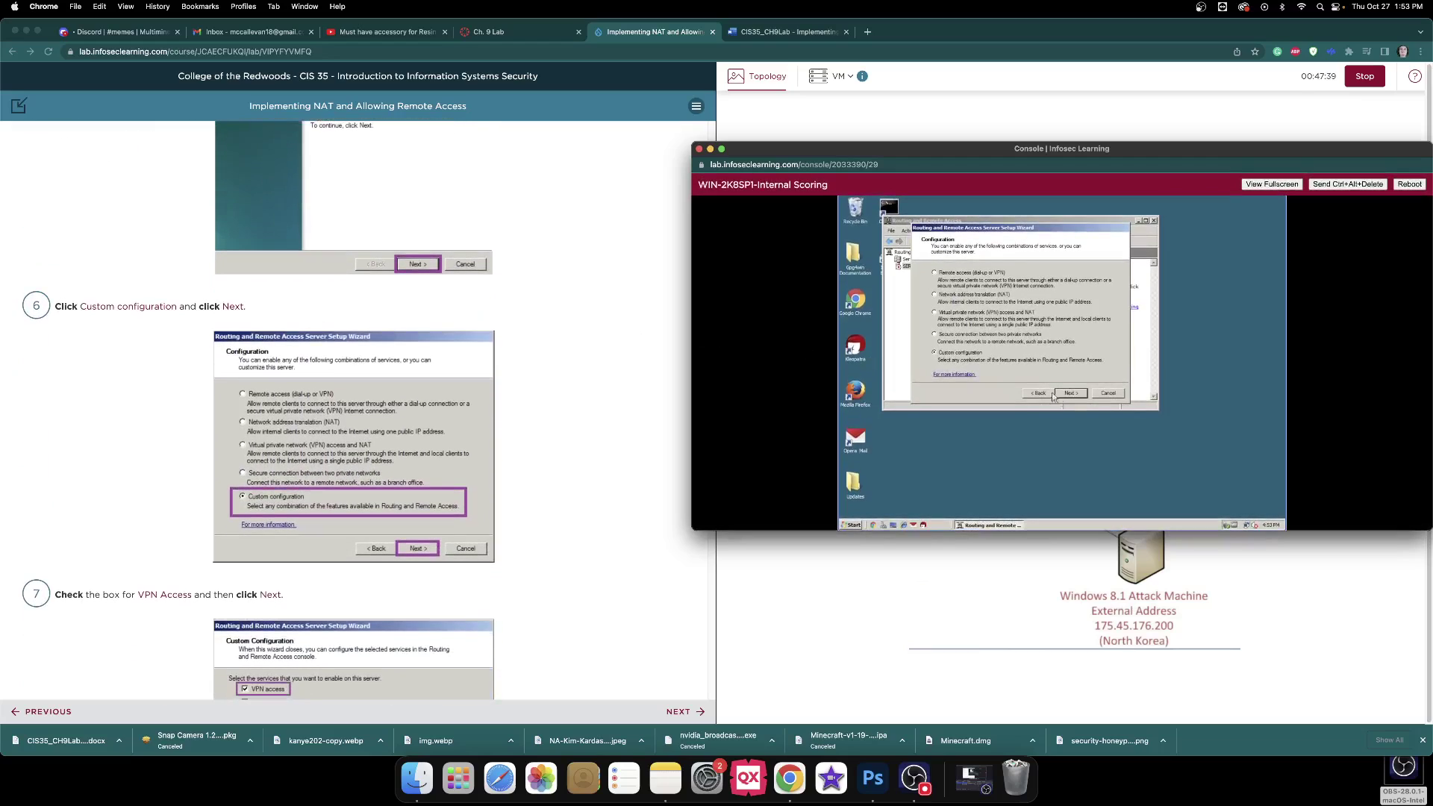
{"action": "scroll", "coordinate": [678, 349], "scroll_direction": "down", "scroll_amount": 3}
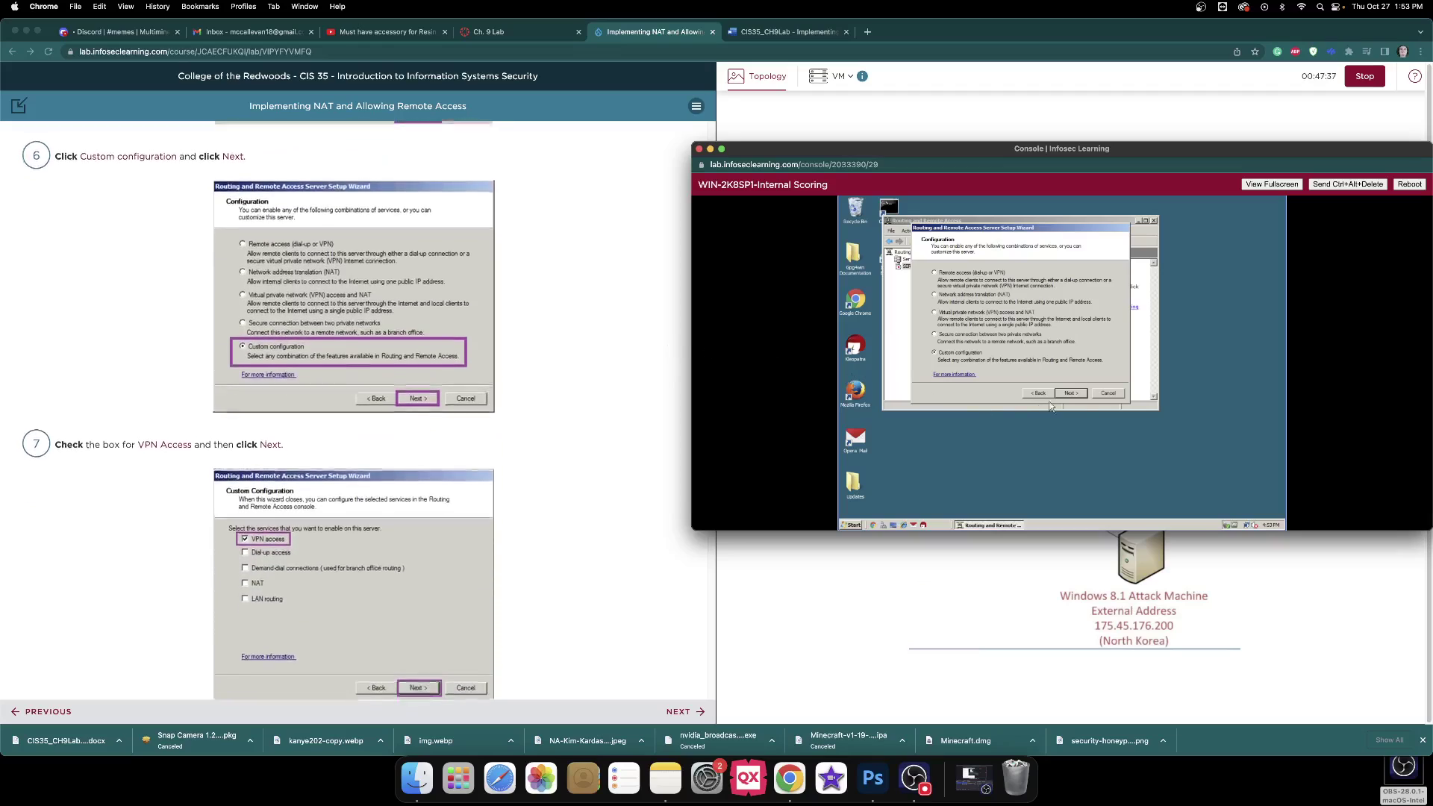
{"action": "left_click", "coordinate": [1079, 395]}
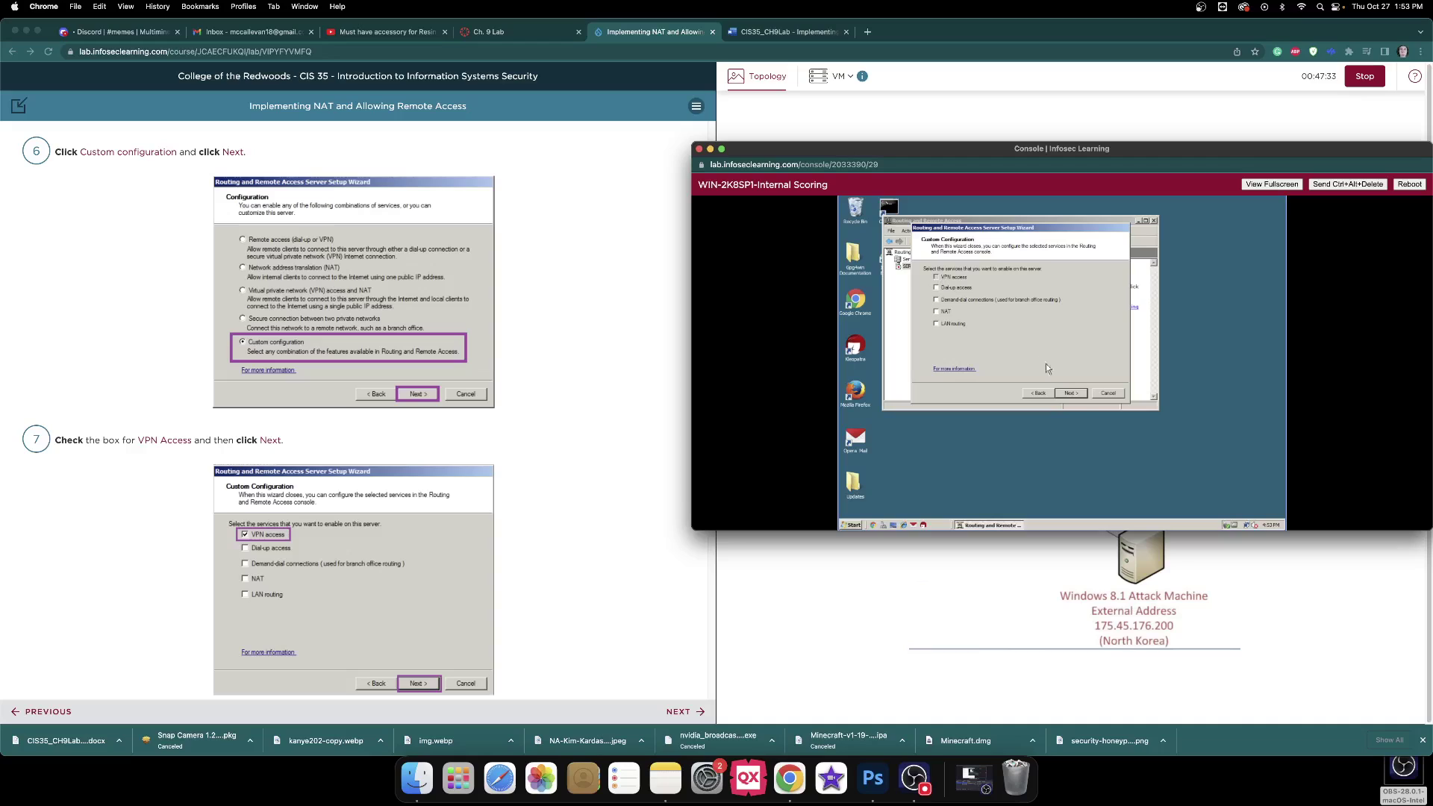
{"action": "left_click", "coordinate": [1077, 392]}
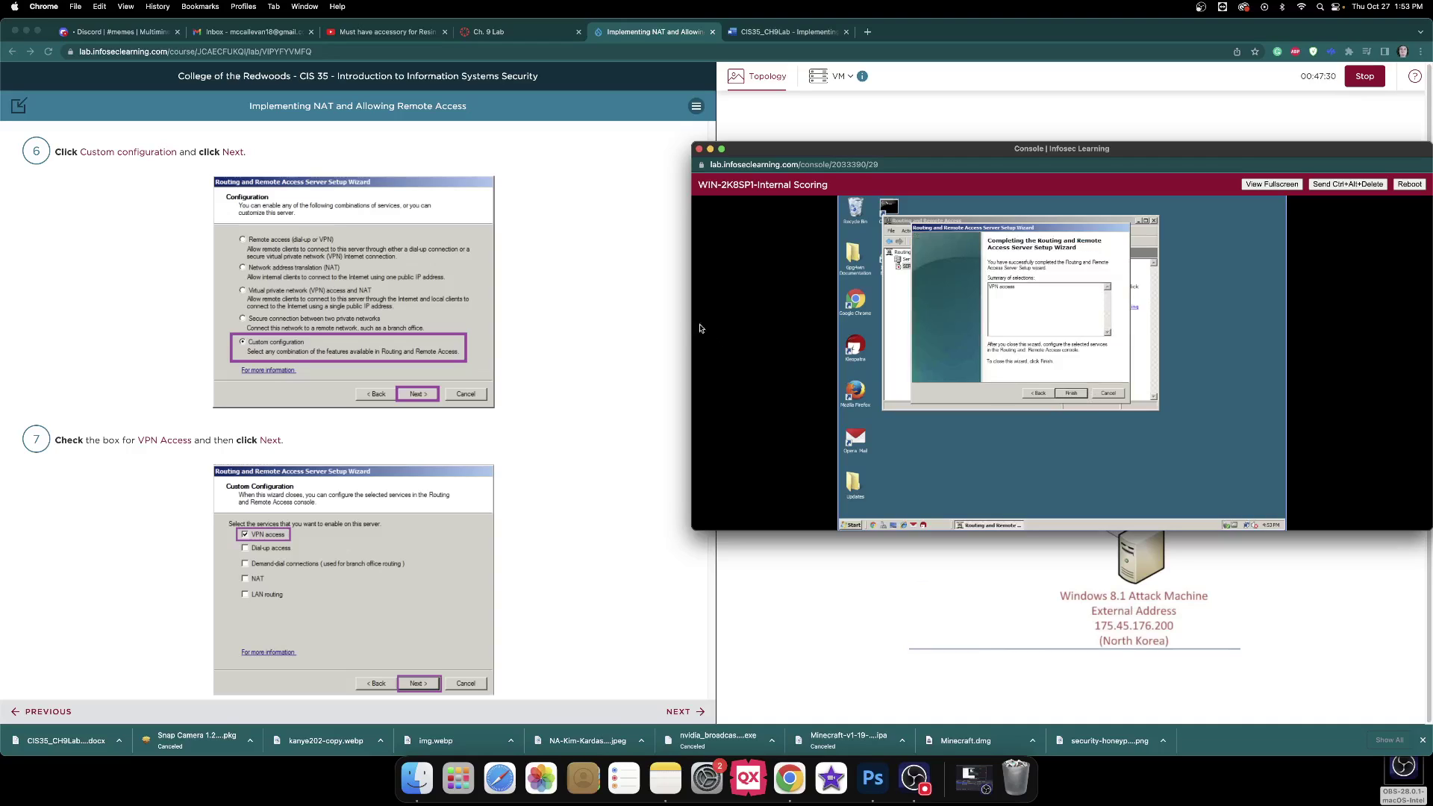
{"action": "scroll", "coordinate": [647, 309], "scroll_direction": "down", "scroll_amount": 5}
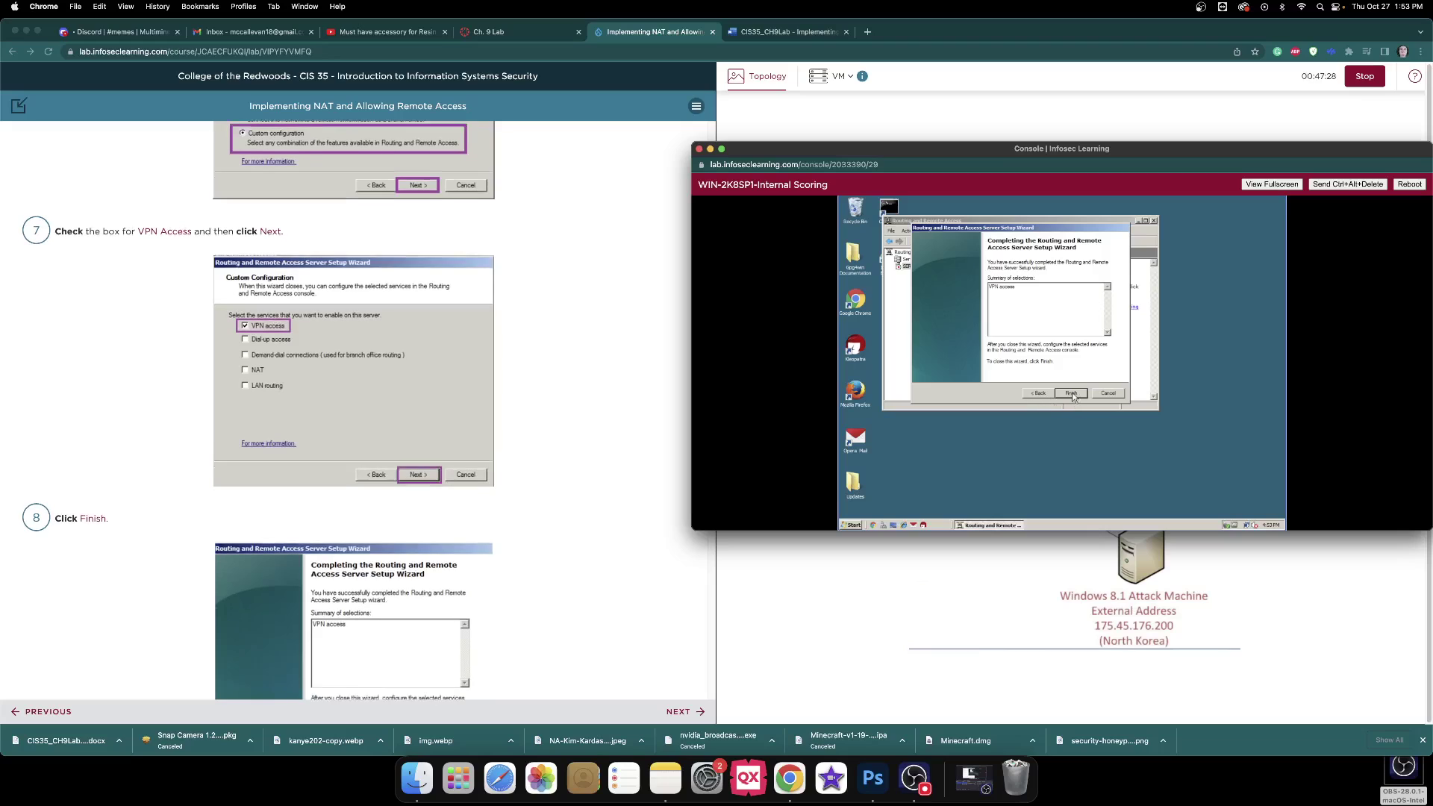
{"action": "scroll", "coordinate": [432, 320], "scroll_direction": "down", "scroll_amount": 8}
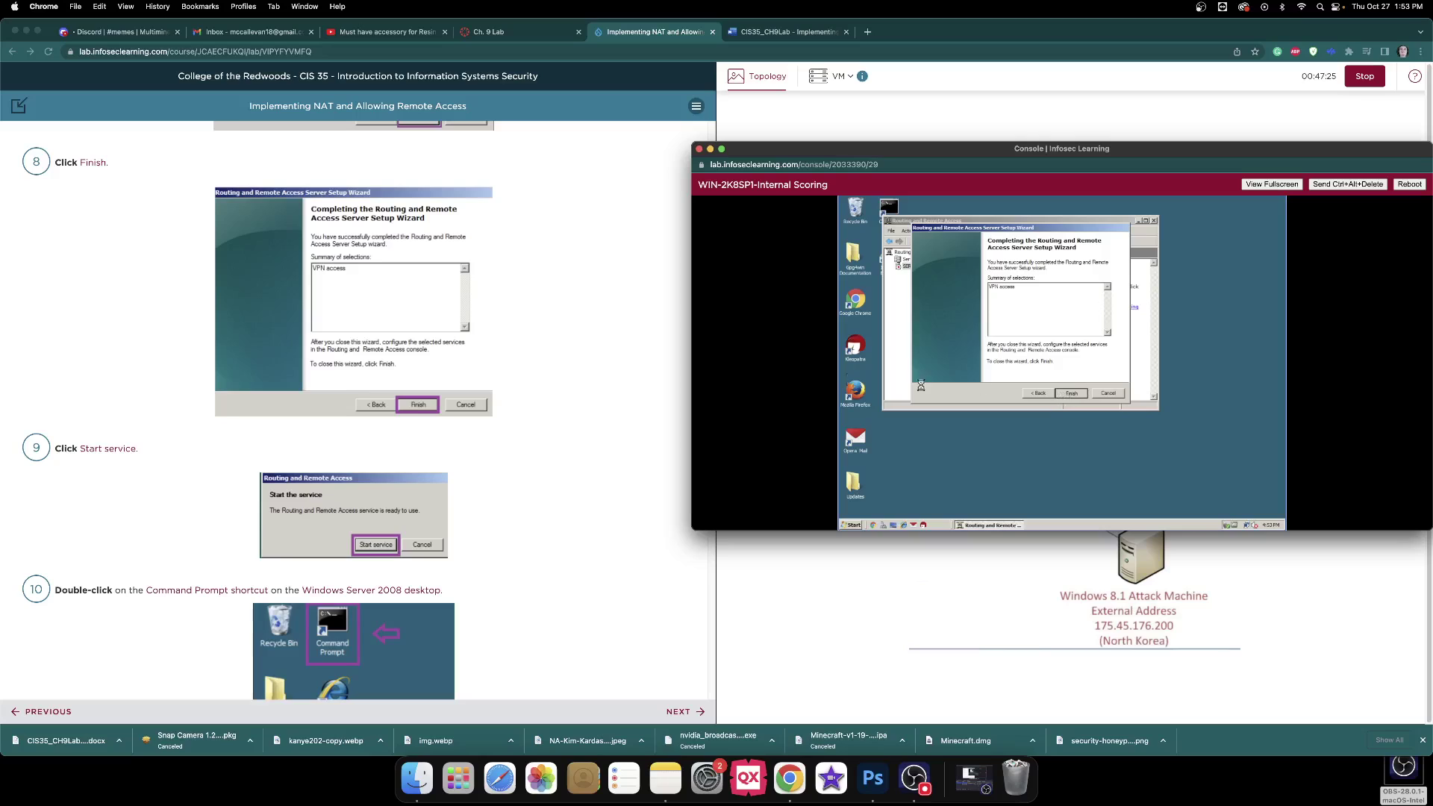
{"action": "scroll", "coordinate": [591, 337], "scroll_direction": "down", "scroll_amount": 1}
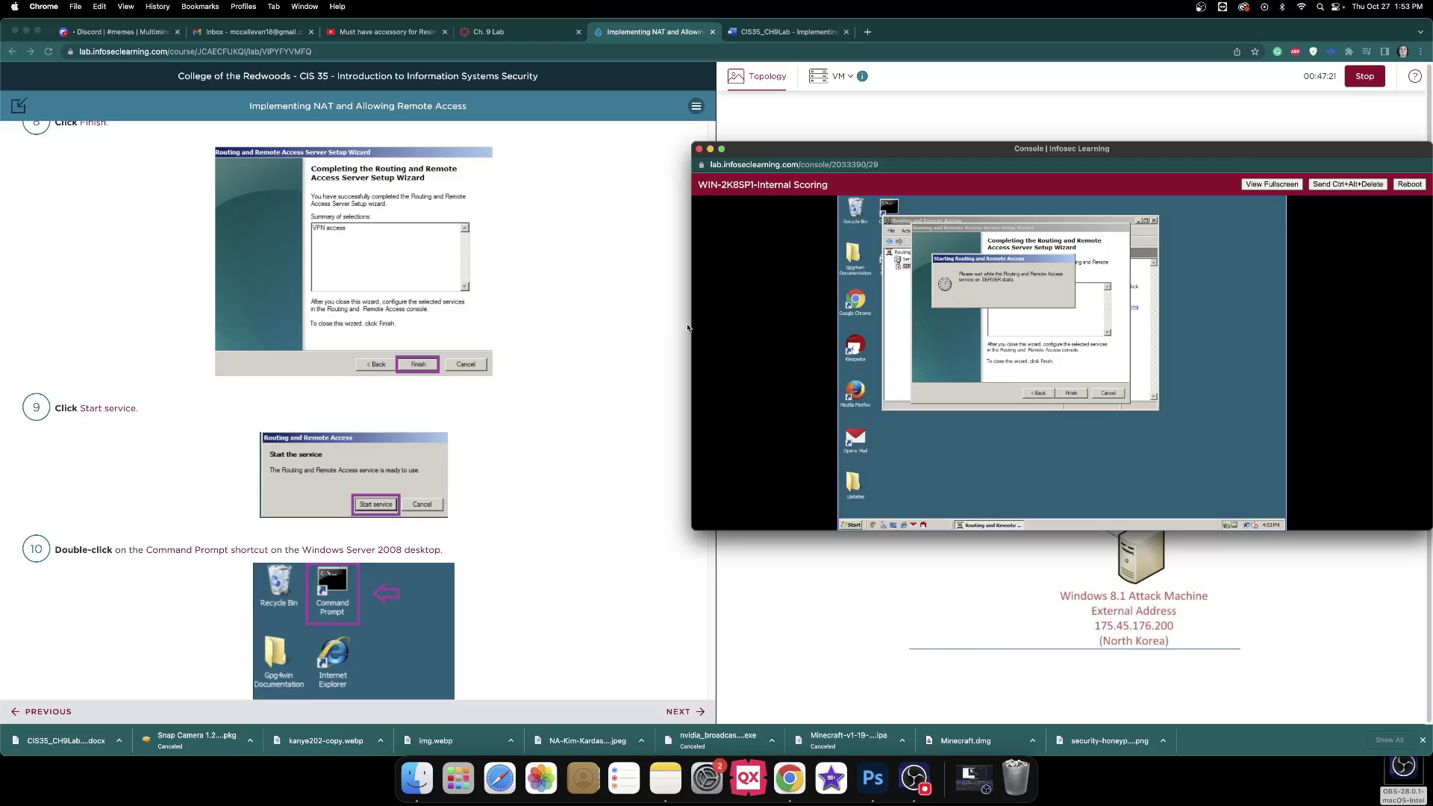
{"action": "scroll", "coordinate": [664, 325], "scroll_direction": "down", "scroll_amount": 2}
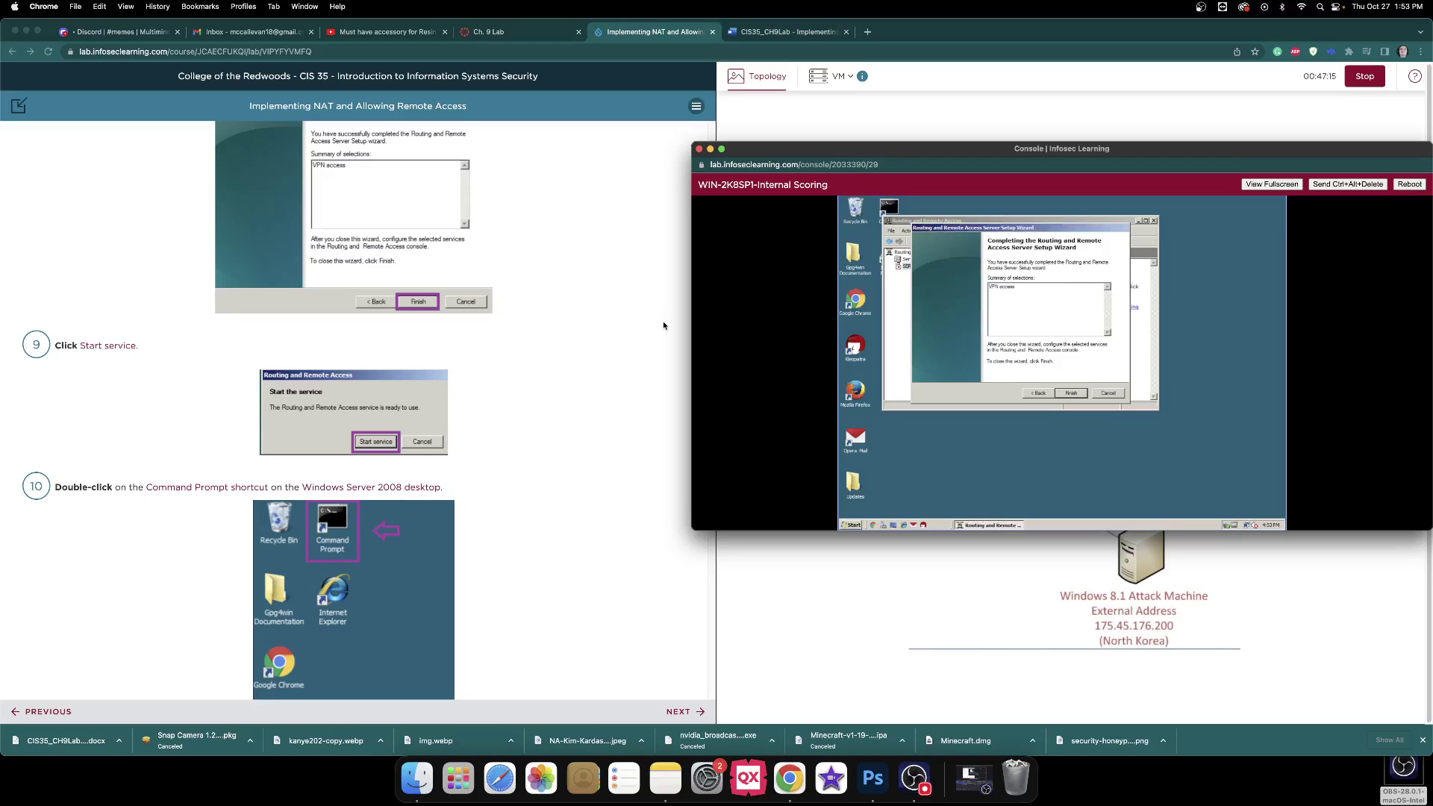
{"action": "scroll", "coordinate": [665, 326], "scroll_direction": "down", "scroll_amount": 5}
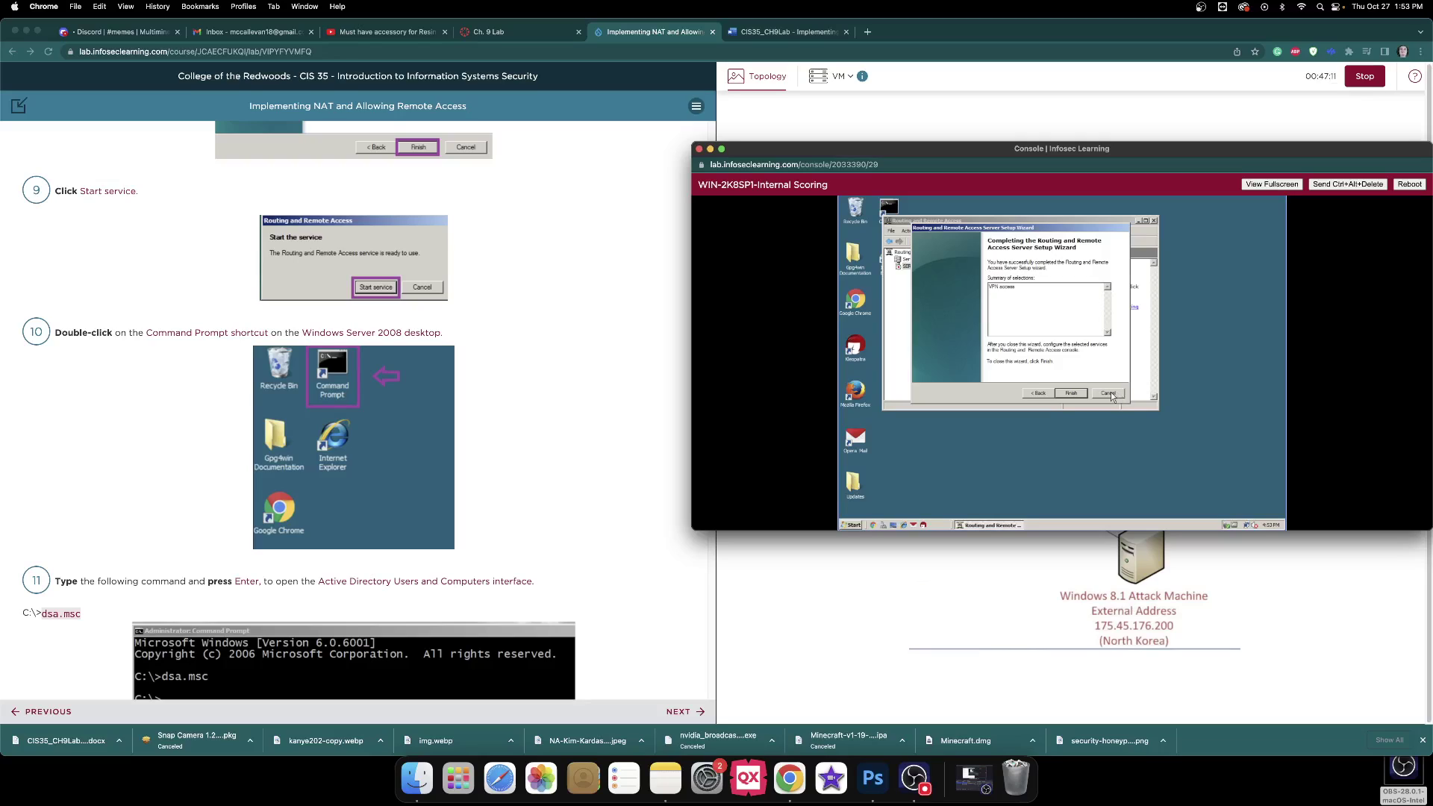
{"action": "left_click", "coordinate": [1109, 394]}
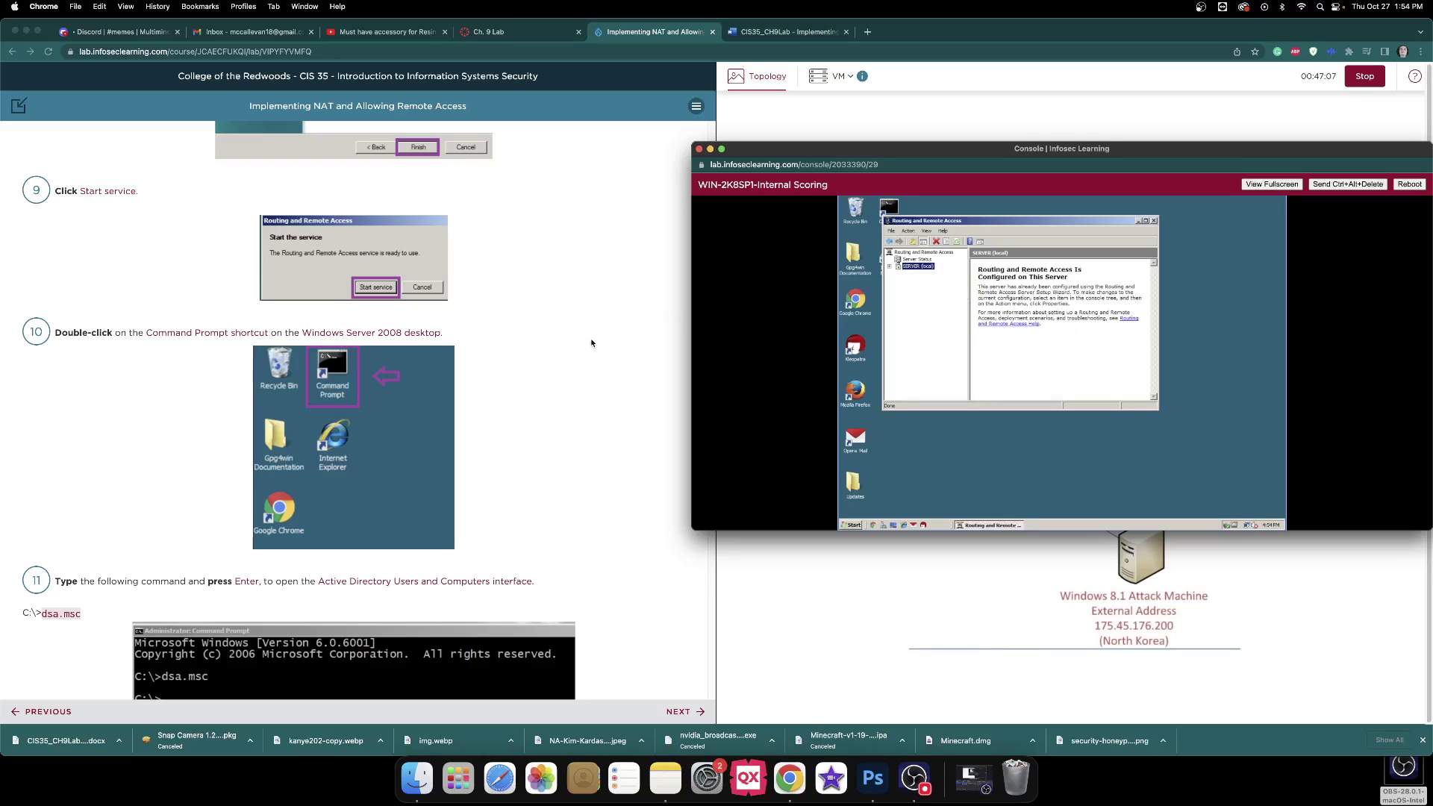
Minimize Routing and Remote Access and open a Command Prompt from the server's desktop shortcut.
{"action": "scroll", "coordinate": [591, 343], "scroll_direction": "down", "scroll_amount": 1}
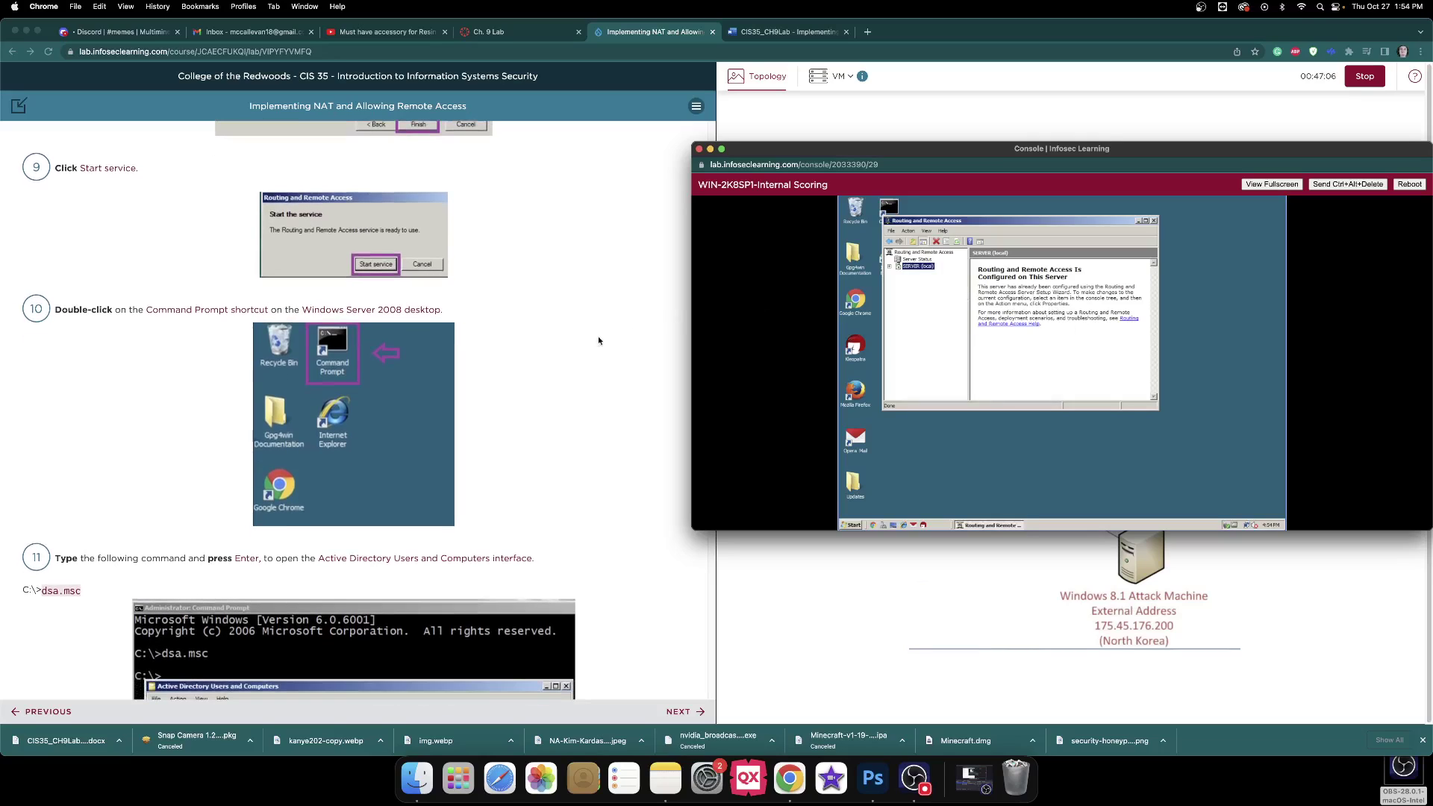
{"action": "left_click", "coordinate": [1138, 221]}
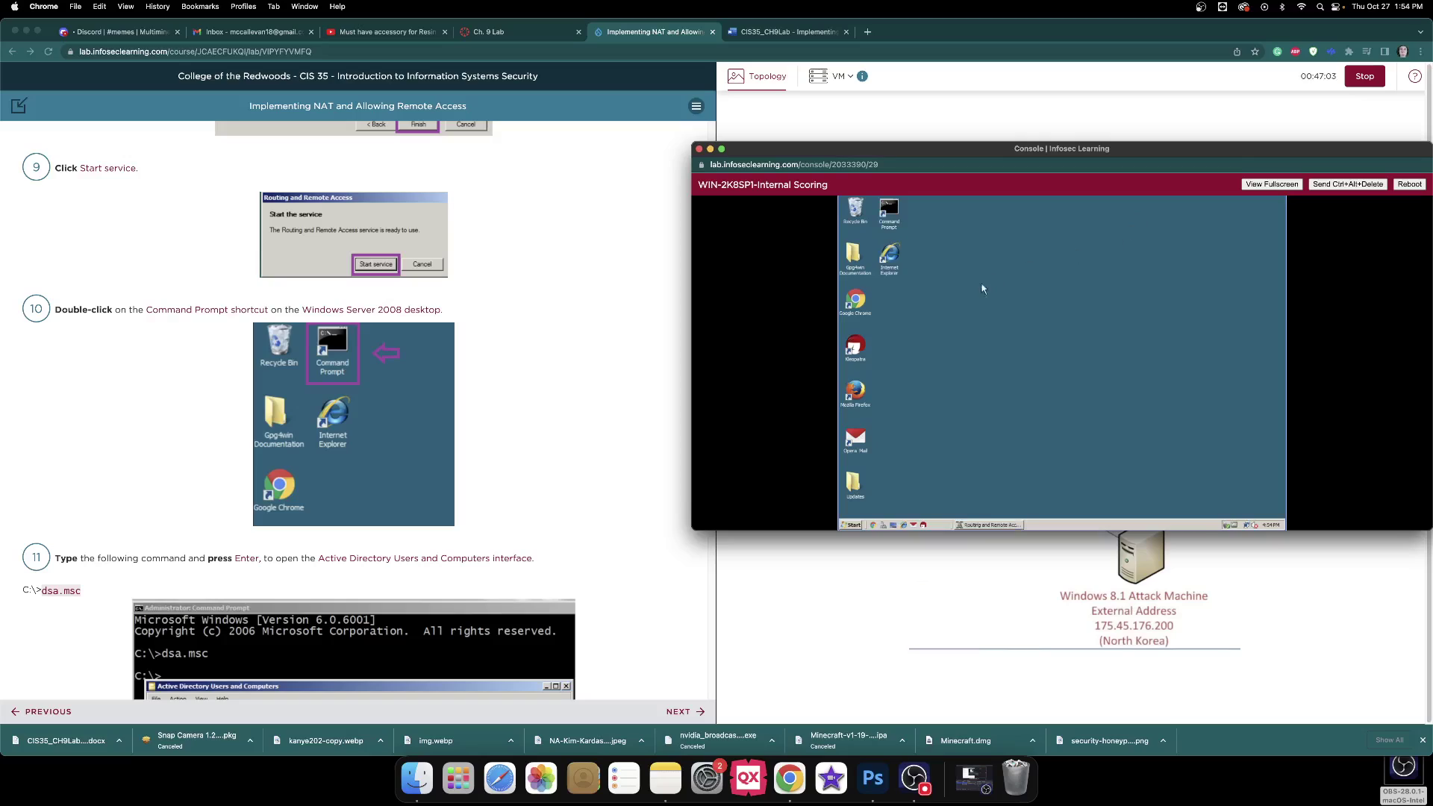
{"action": "left_click", "coordinate": [893, 215]}
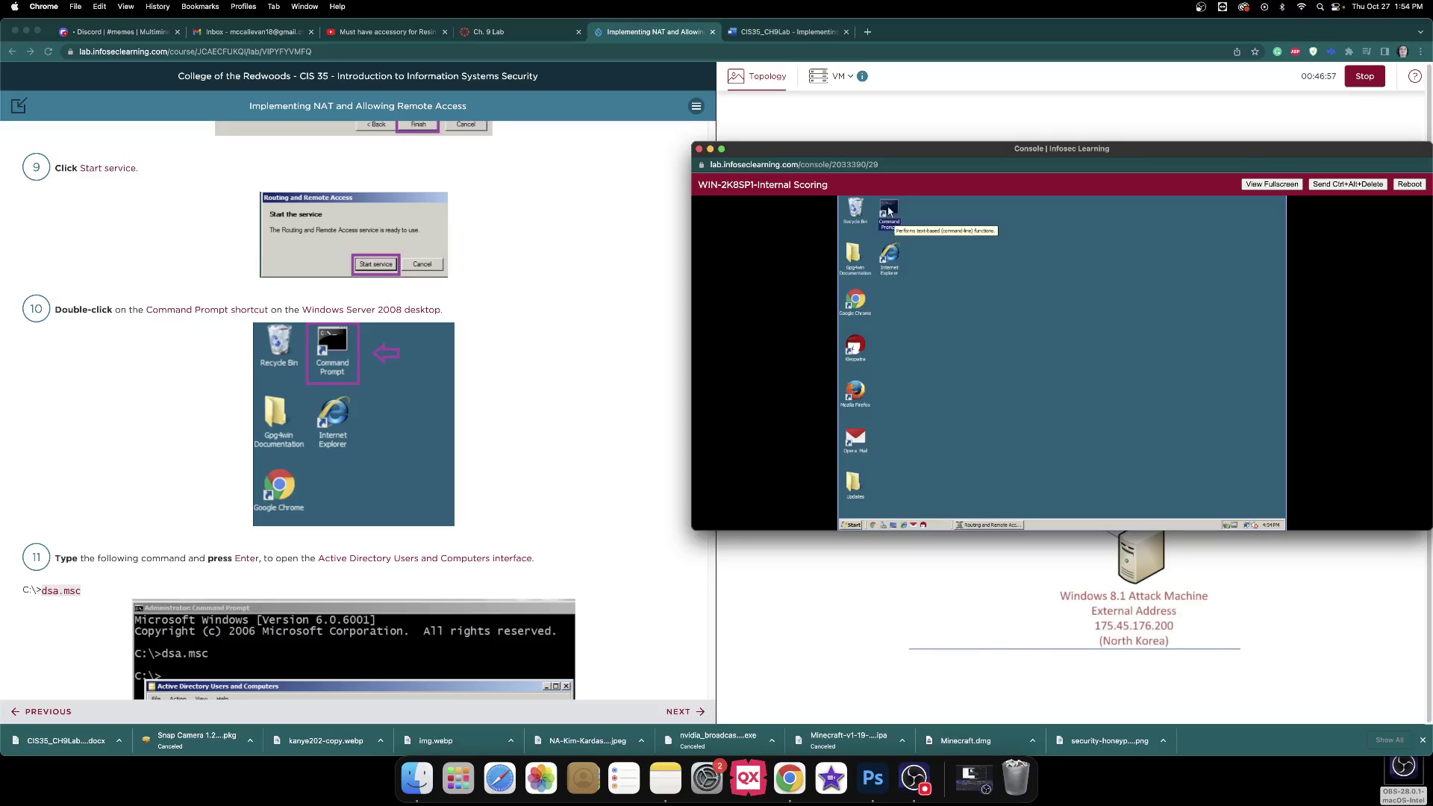
{"action": "double_click", "coordinate": [889, 212]}
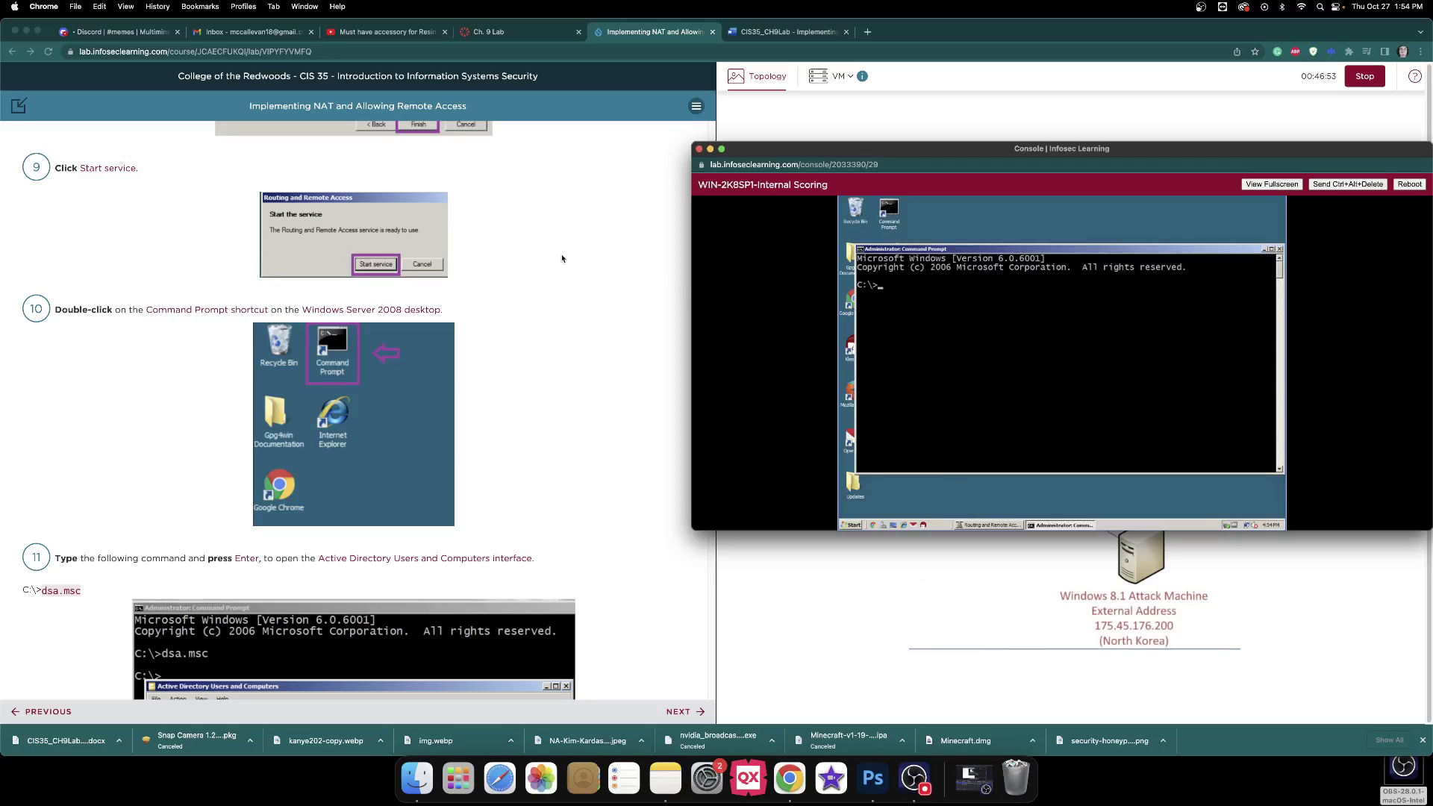
{"action": "scroll", "coordinate": [563, 262], "scroll_direction": "down", "scroll_amount": 5}
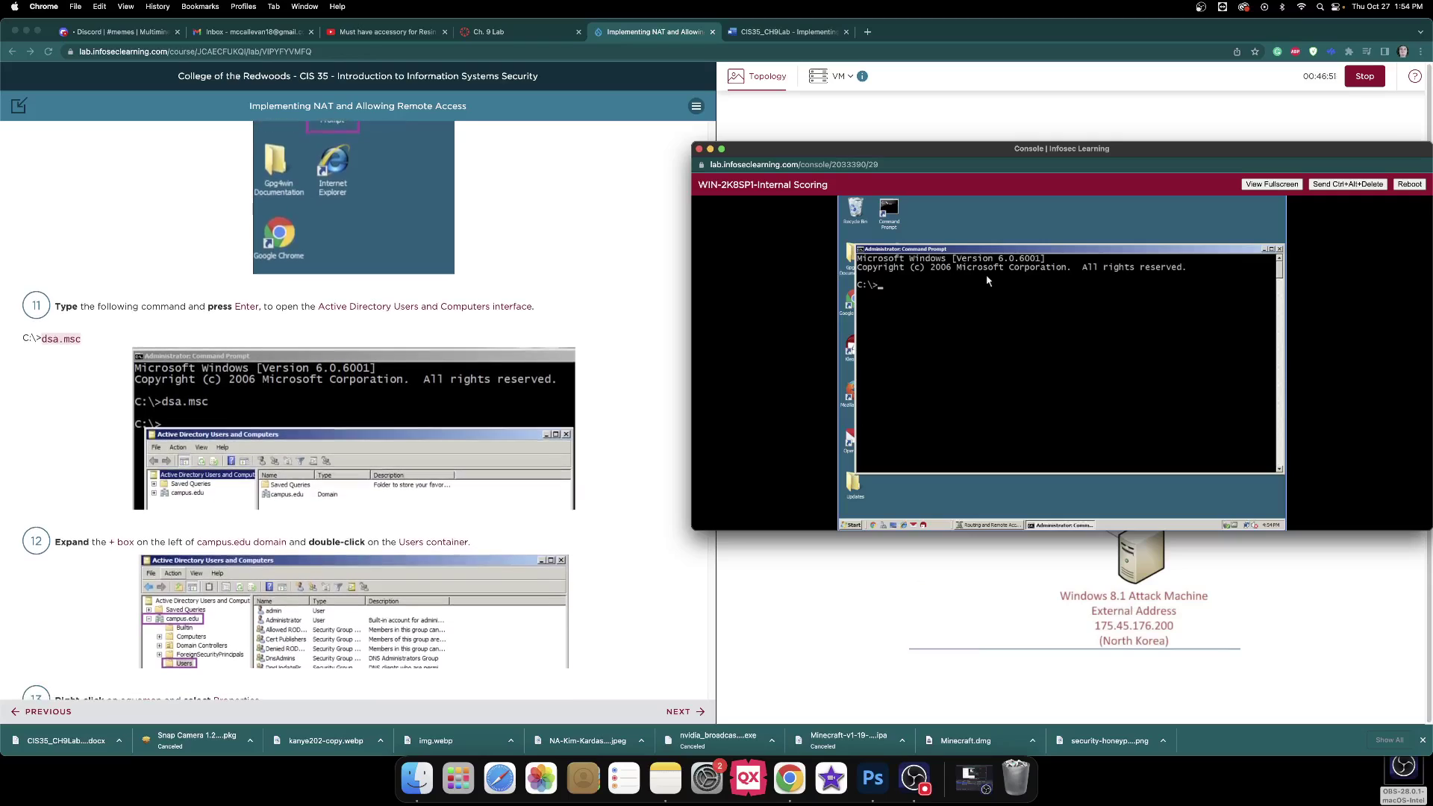
Launch Active Directory Users and Computers via dsa.msc and open campus.edu's Users container.
{"action": "type", "text": "dsa.mcs"}
{"action": "key", "text": "Return"}
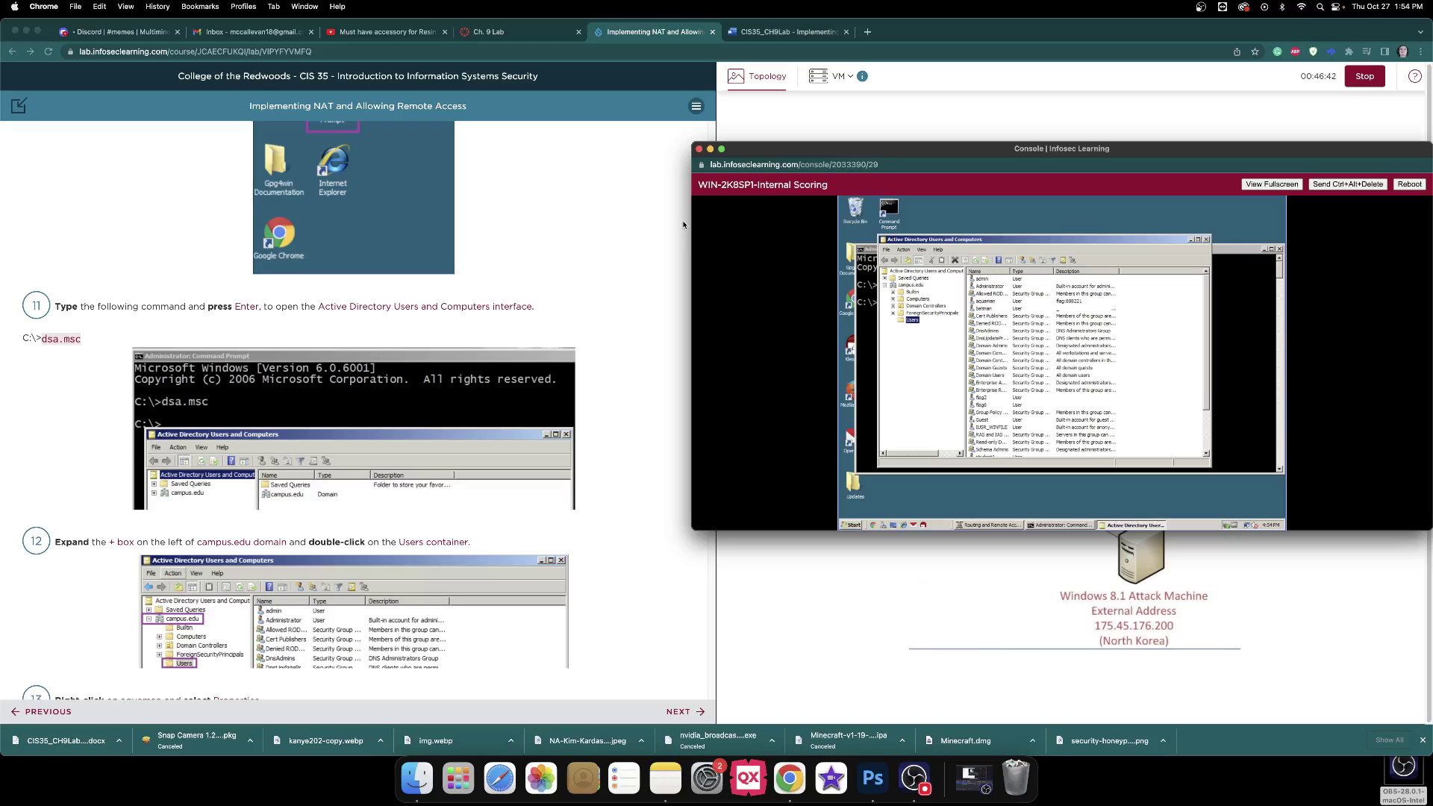
{"action": "scroll", "coordinate": [688, 223], "scroll_direction": "down", "scroll_amount": 2}
{"action": "scroll", "coordinate": [688, 222], "scroll_direction": "down", "scroll_amount": 1}
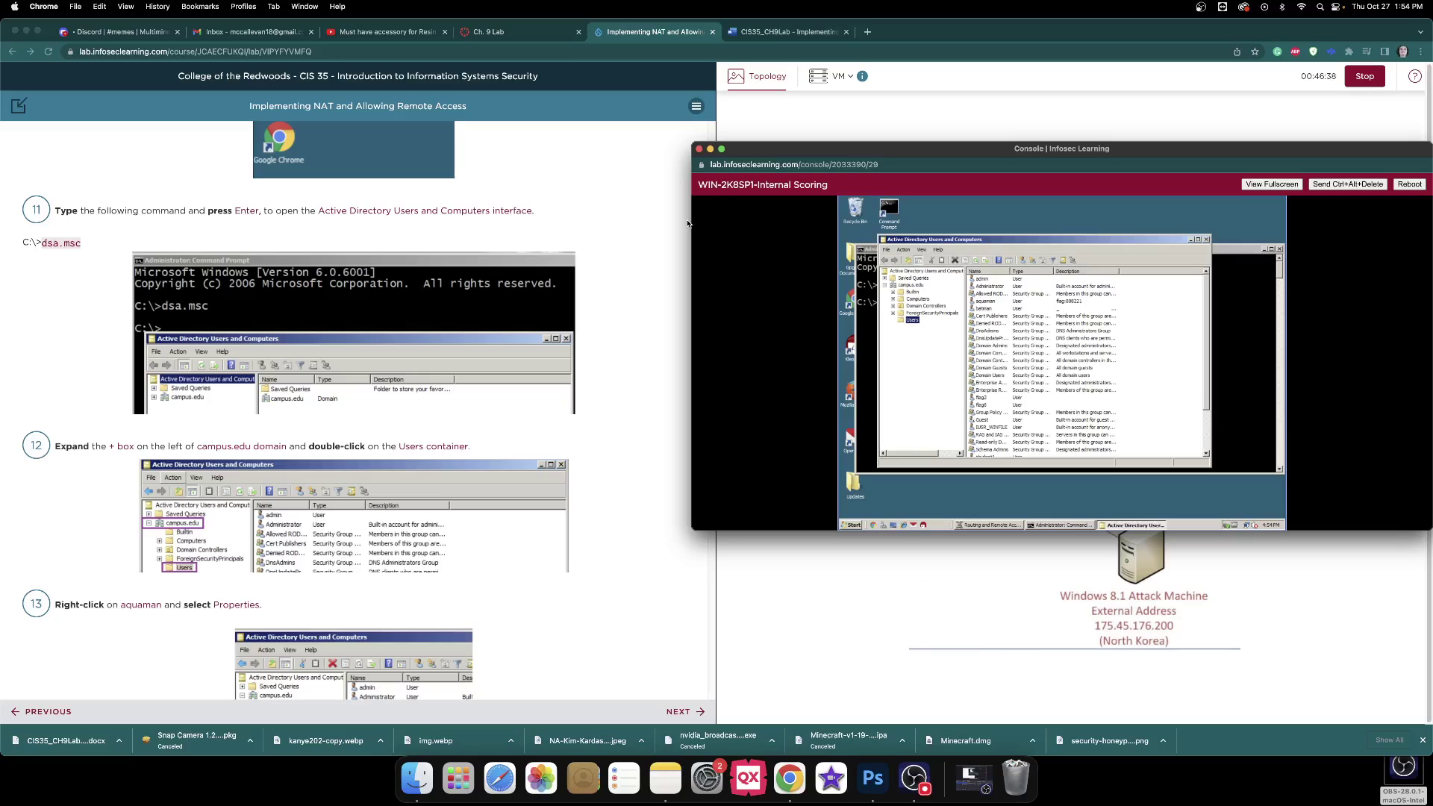
{"action": "left_click", "coordinate": [918, 271]}
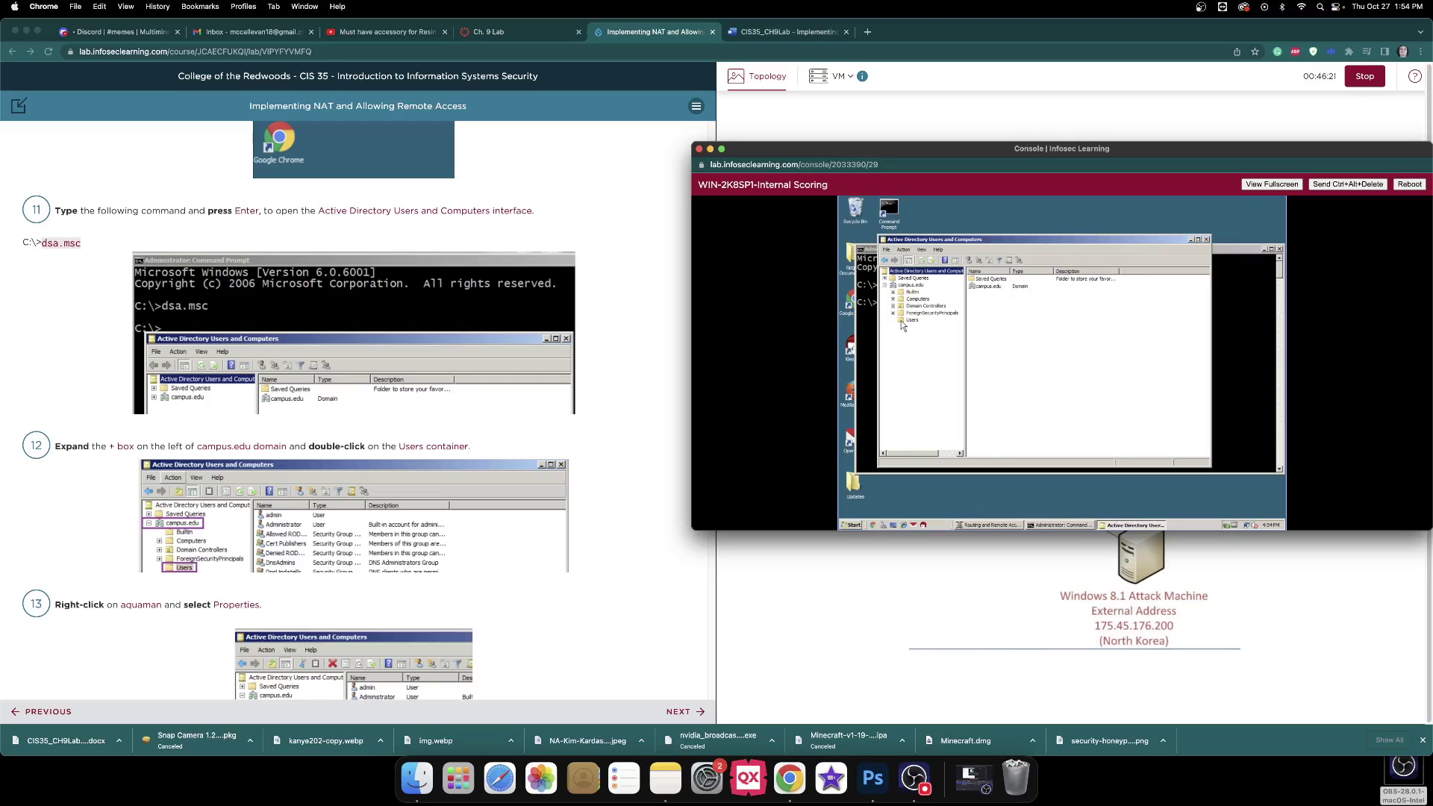
{"action": "double_click", "coordinate": [904, 323]}
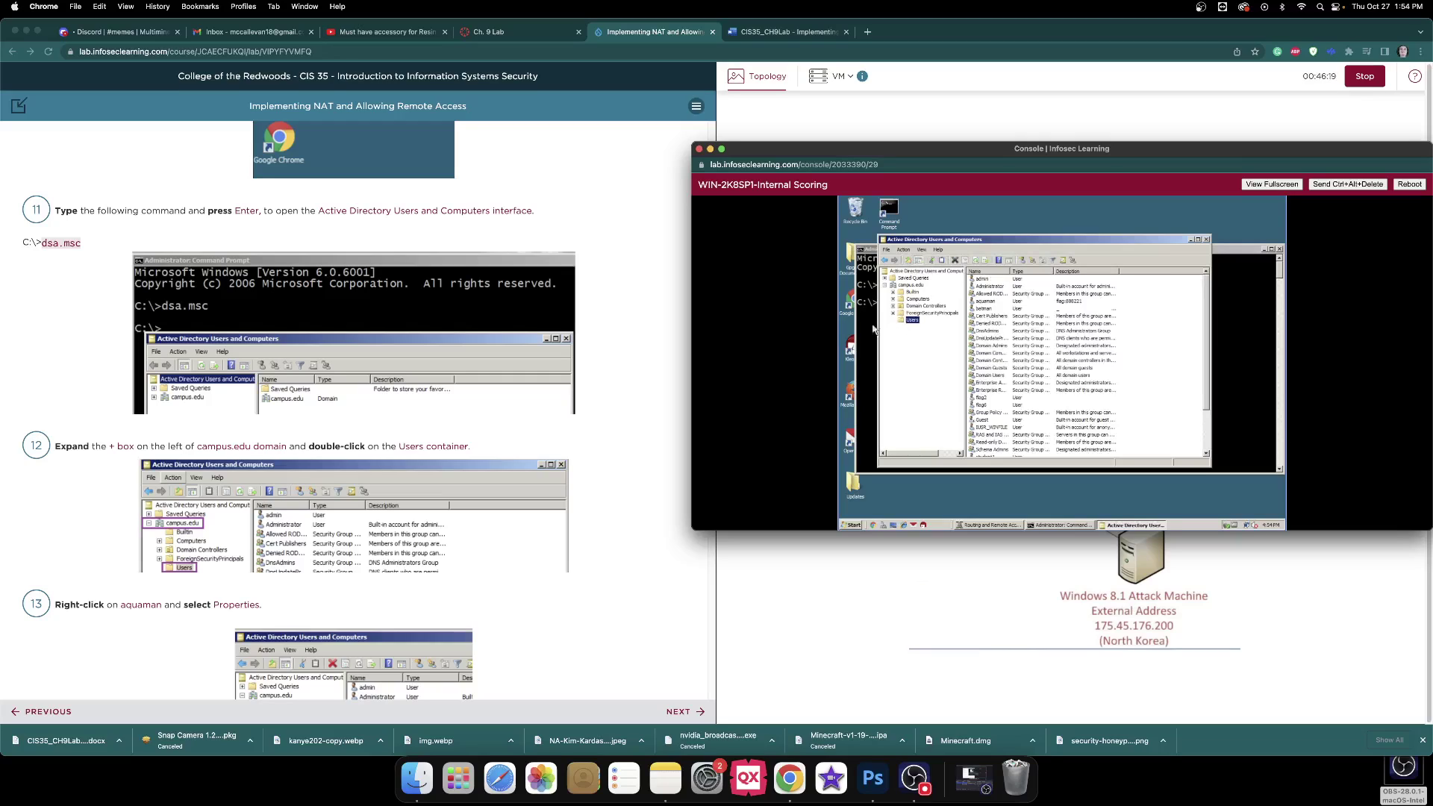
Select the Administrator account in Users and bring up its context menu.
{"action": "scroll", "coordinate": [629, 307], "scroll_direction": "down", "scroll_amount": 8}
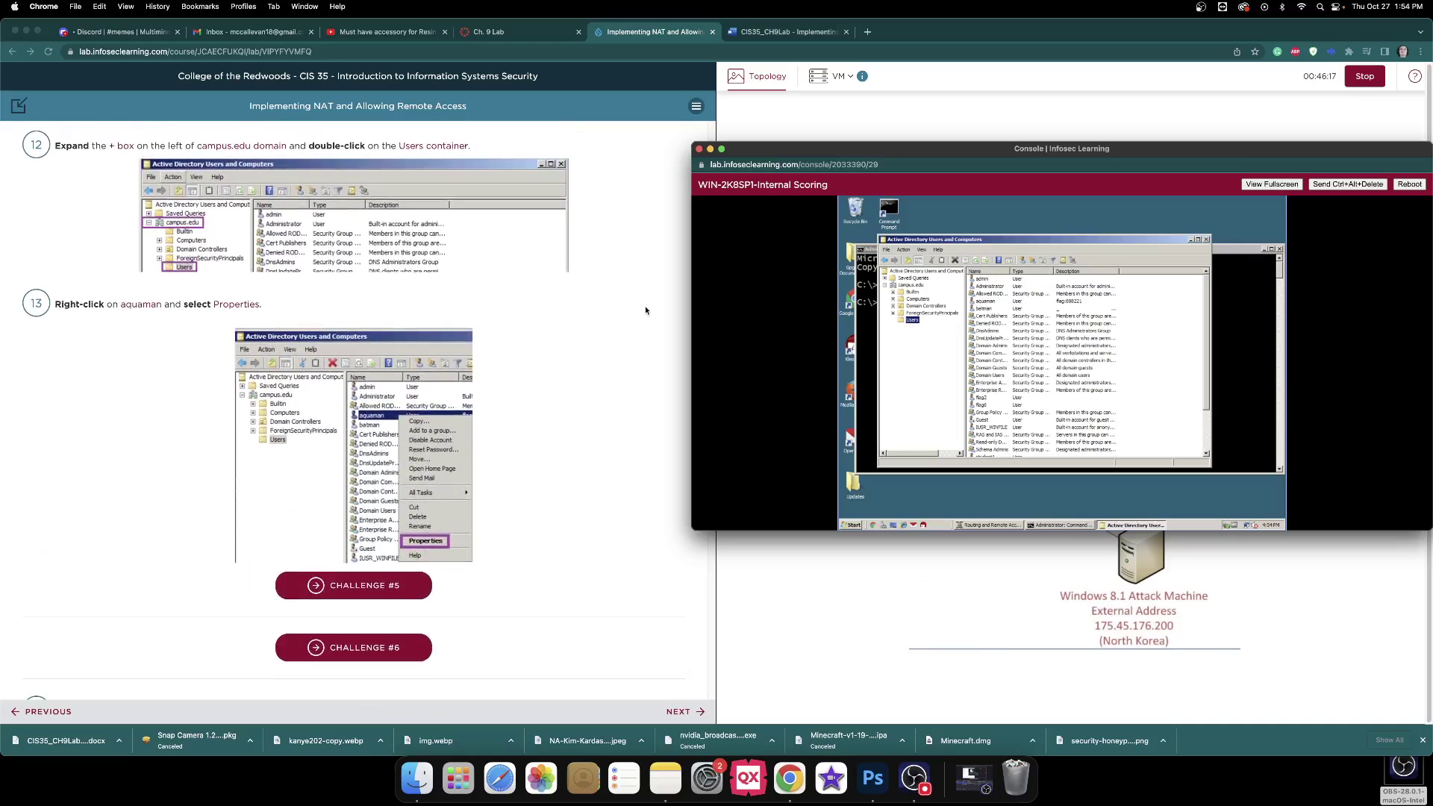
{"action": "left_click", "coordinate": [998, 304]}
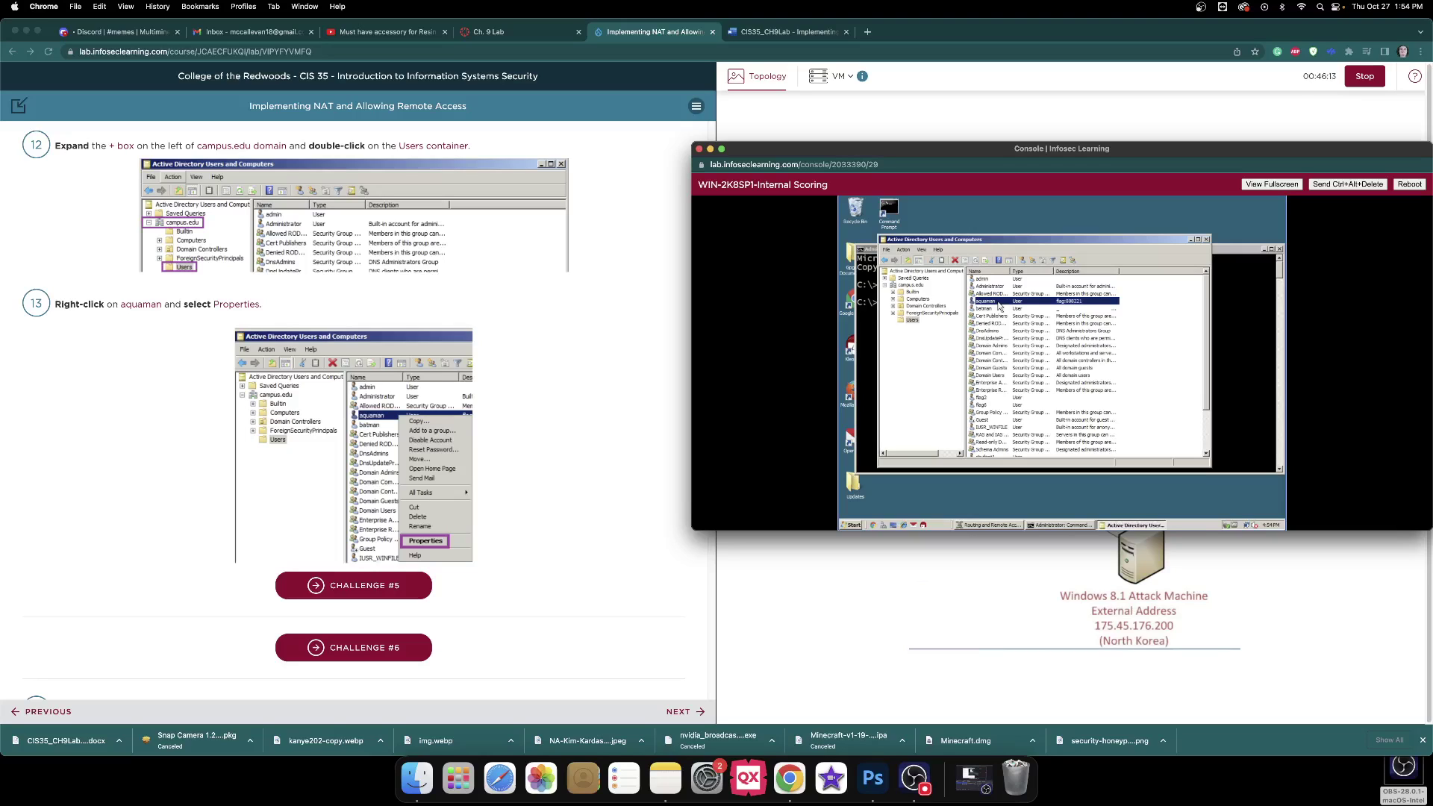
{"action": "scroll", "coordinate": [584, 276], "scroll_direction": "down", "scroll_amount": 6}
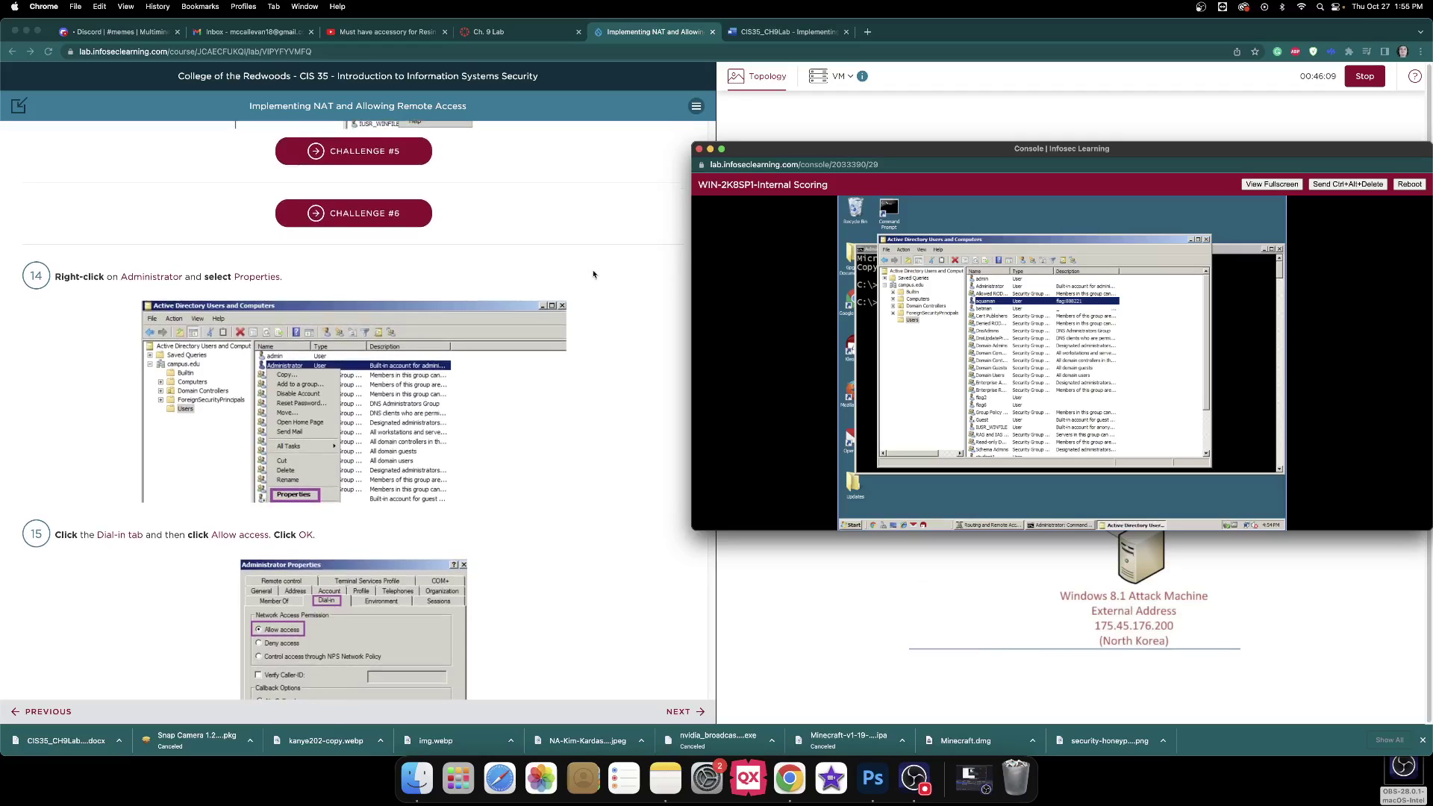
{"action": "left_click", "coordinate": [999, 289]}
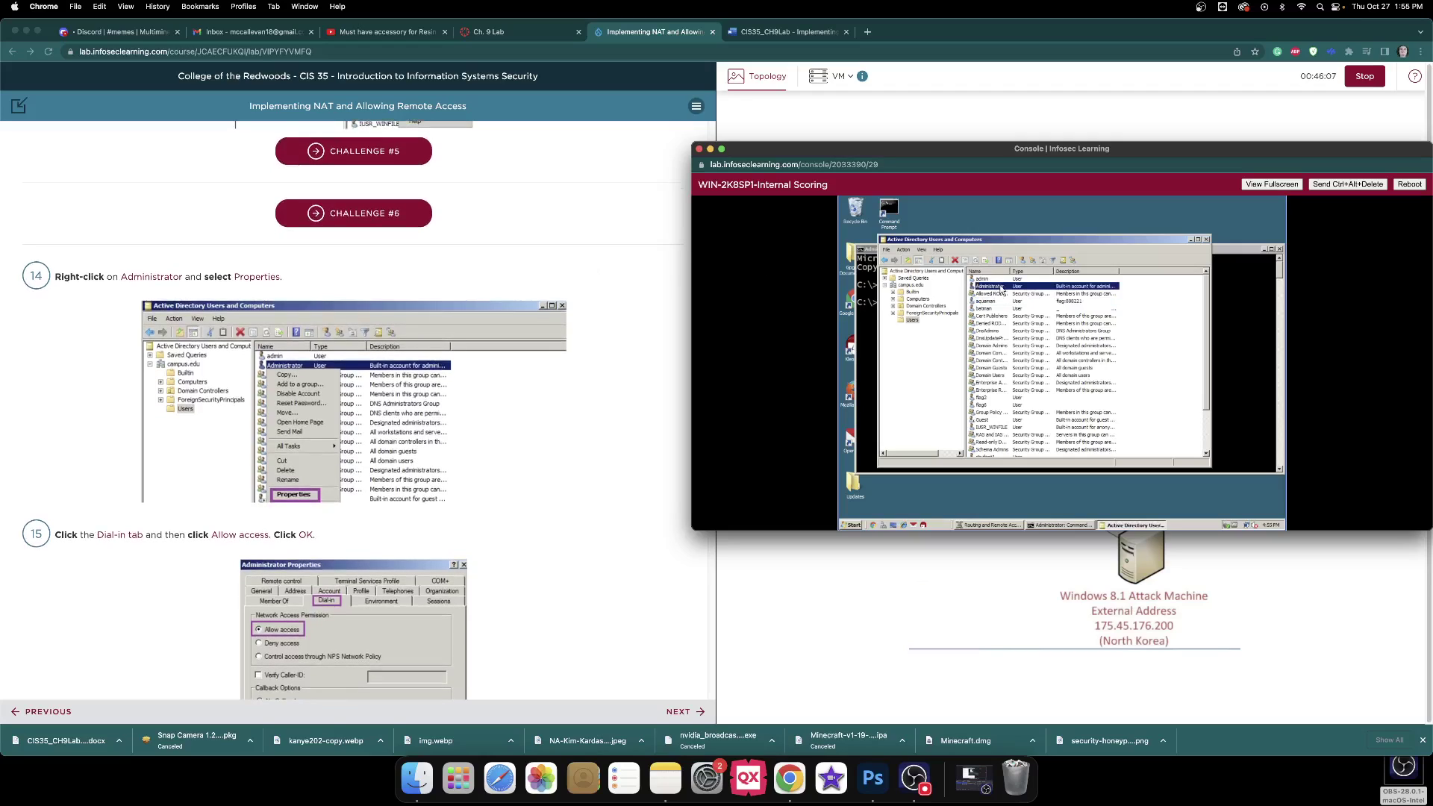
{"action": "right_click", "coordinate": [1002, 290]}
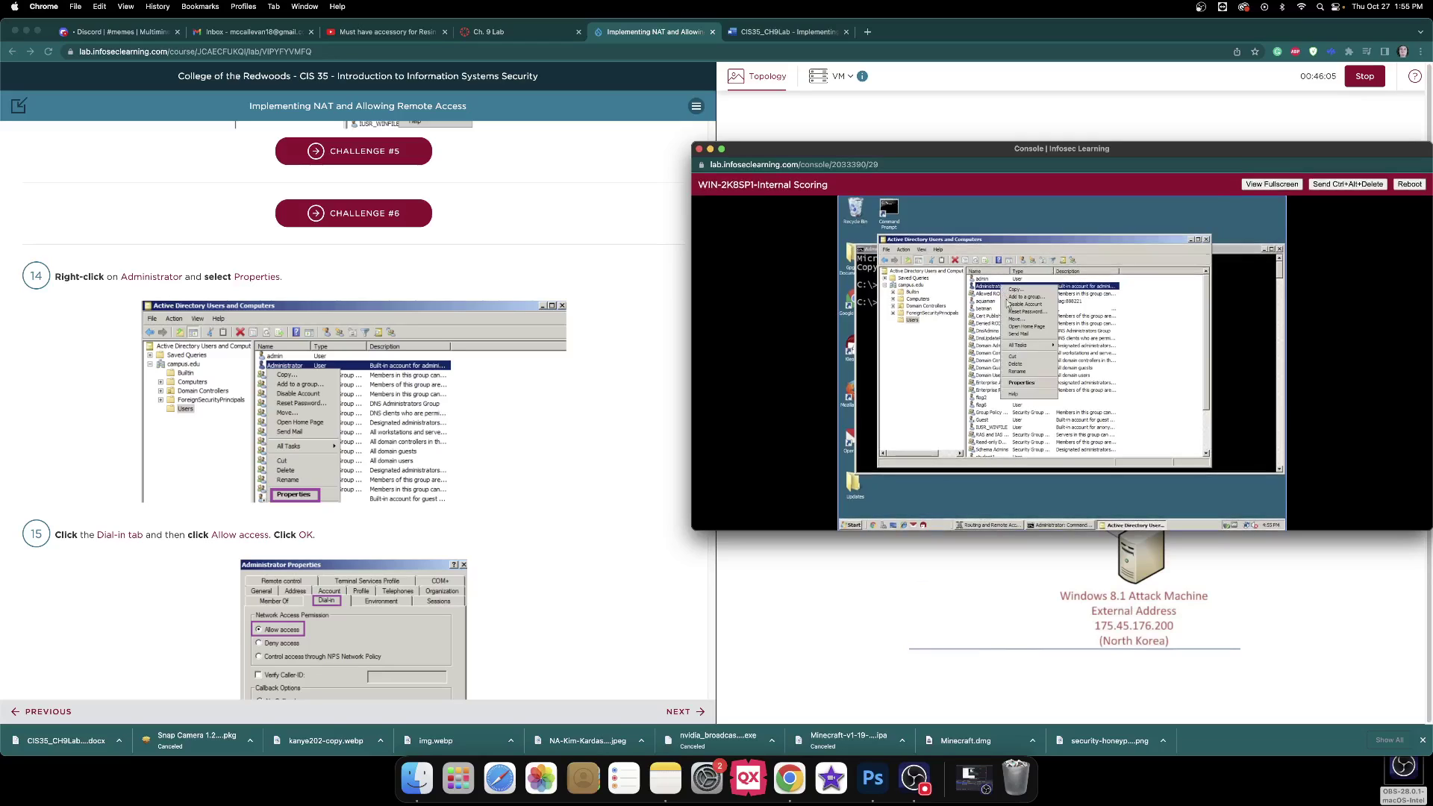
{"action": "left_click", "coordinate": [804, 33]}
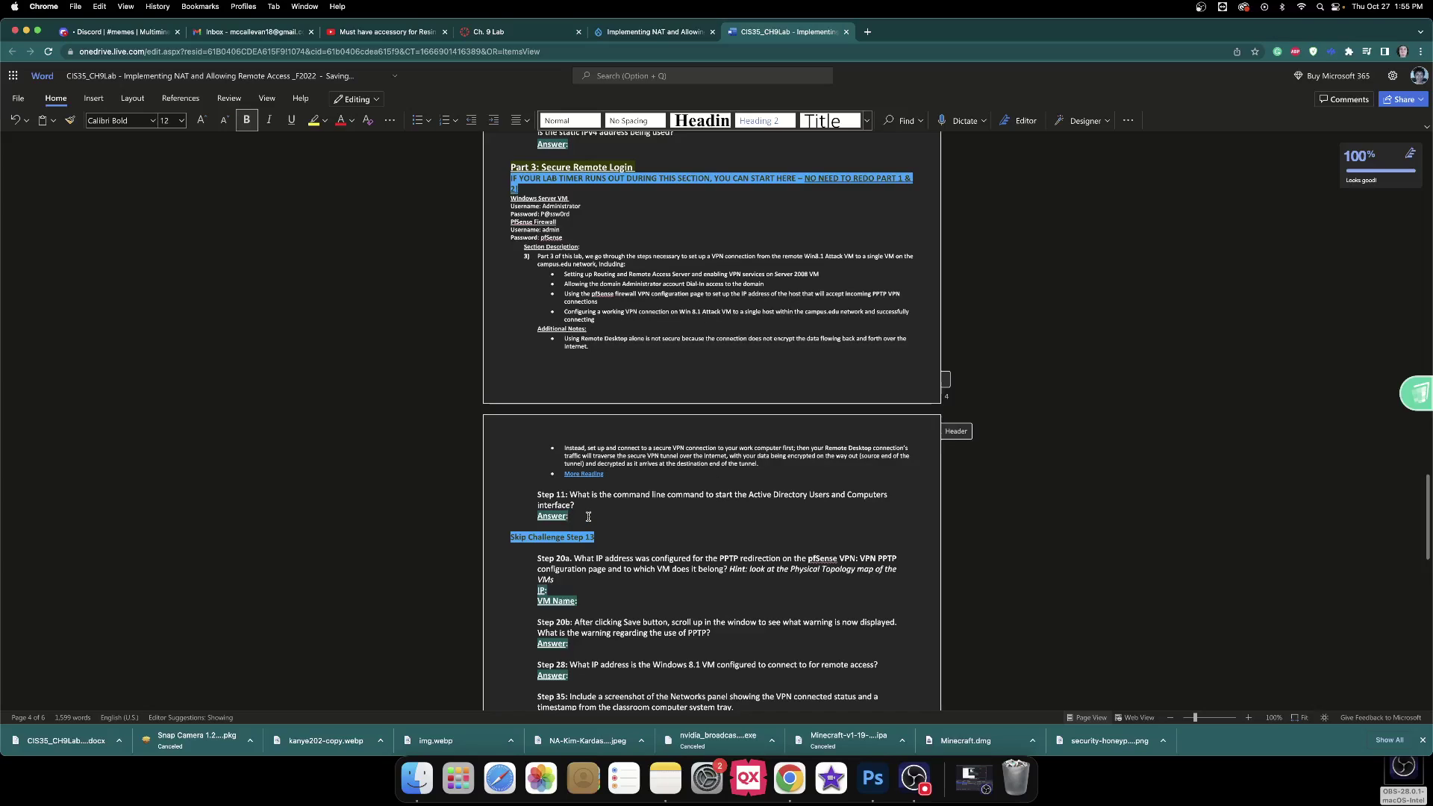
Copy 'dsa.msc' from the lab instructions into the worksheet as the Step 11 answer.
{"action": "left_click", "coordinate": [645, 33]}
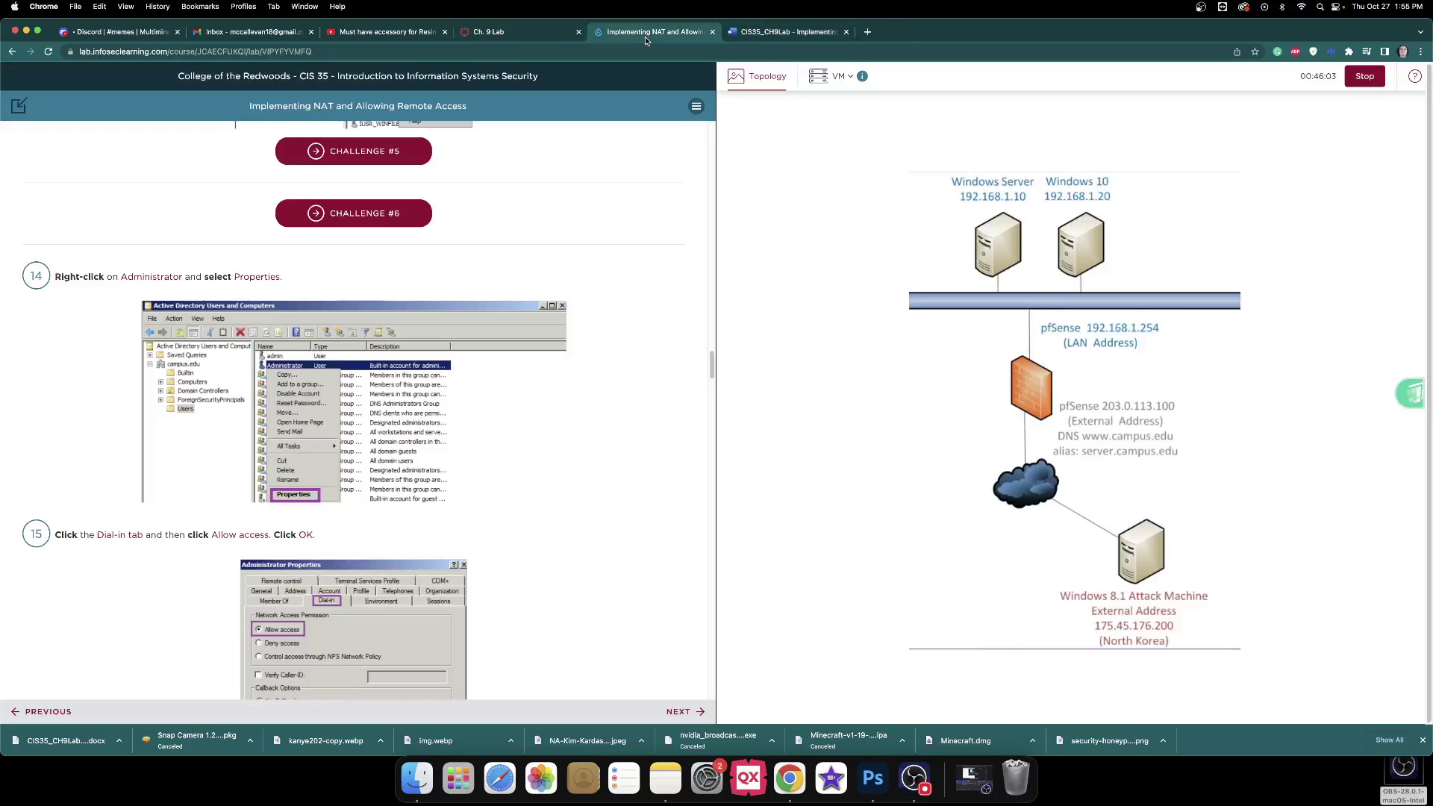
{"action": "scroll", "coordinate": [485, 289], "scroll_direction": "up", "scroll_amount": 8}
{"action": "scroll", "coordinate": [489, 290], "scroll_direction": "up", "scroll_amount": 3}
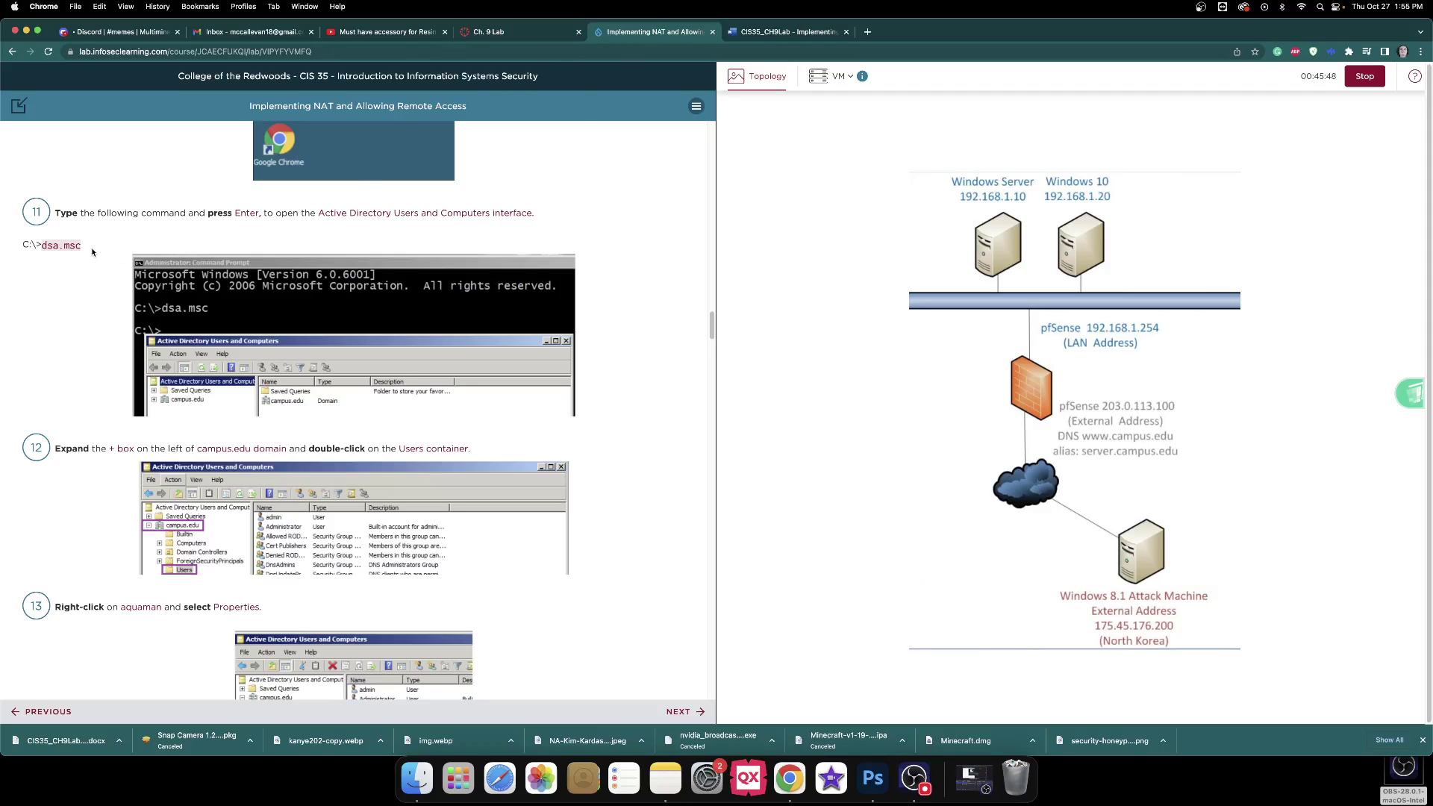
{"action": "left_click_drag", "start_coordinate": [91, 248], "coordinate": [43, 255]}
{"action": "key", "text": "super+c"}
{"action": "left_click", "coordinate": [774, 35]}
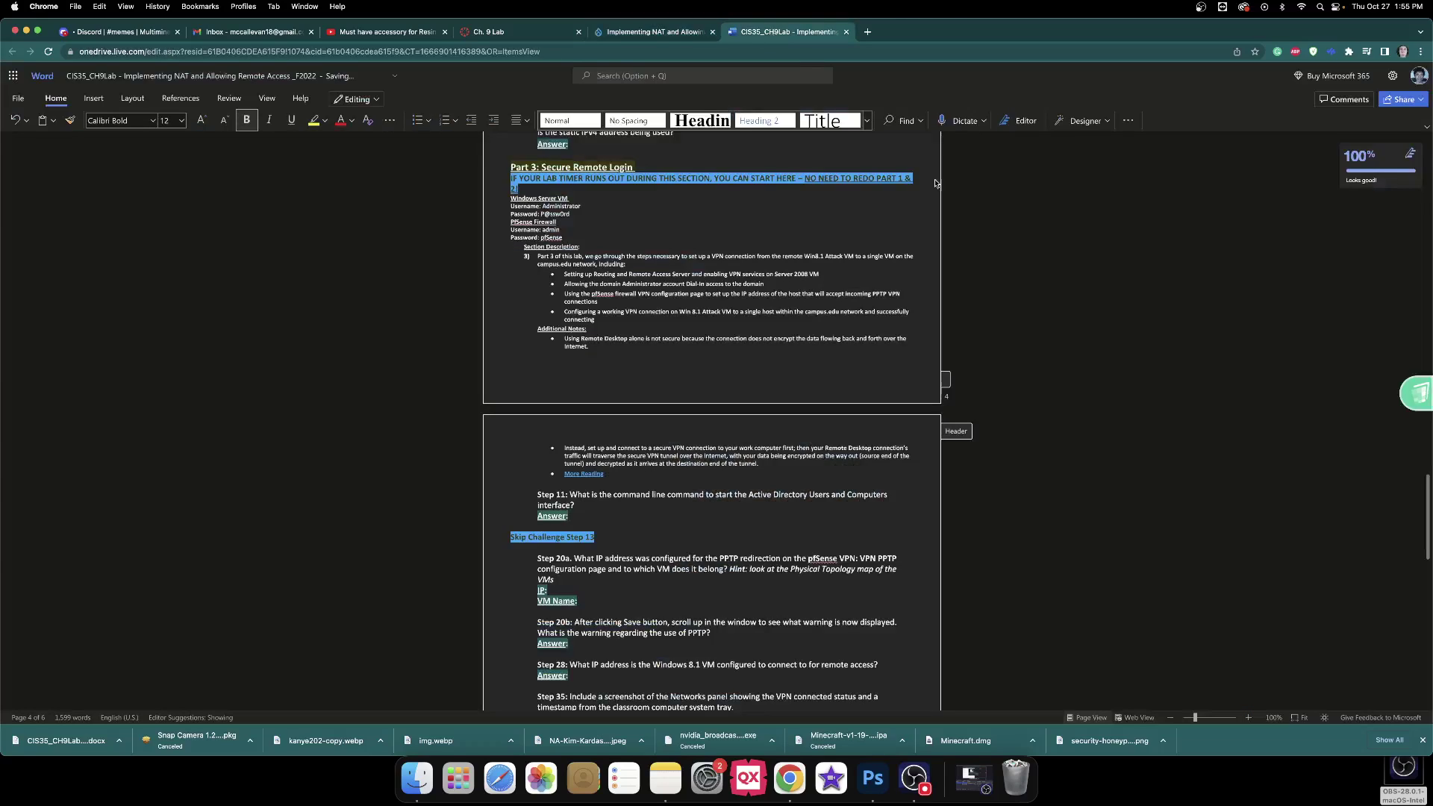
{"action": "key", "text": "super+v"}
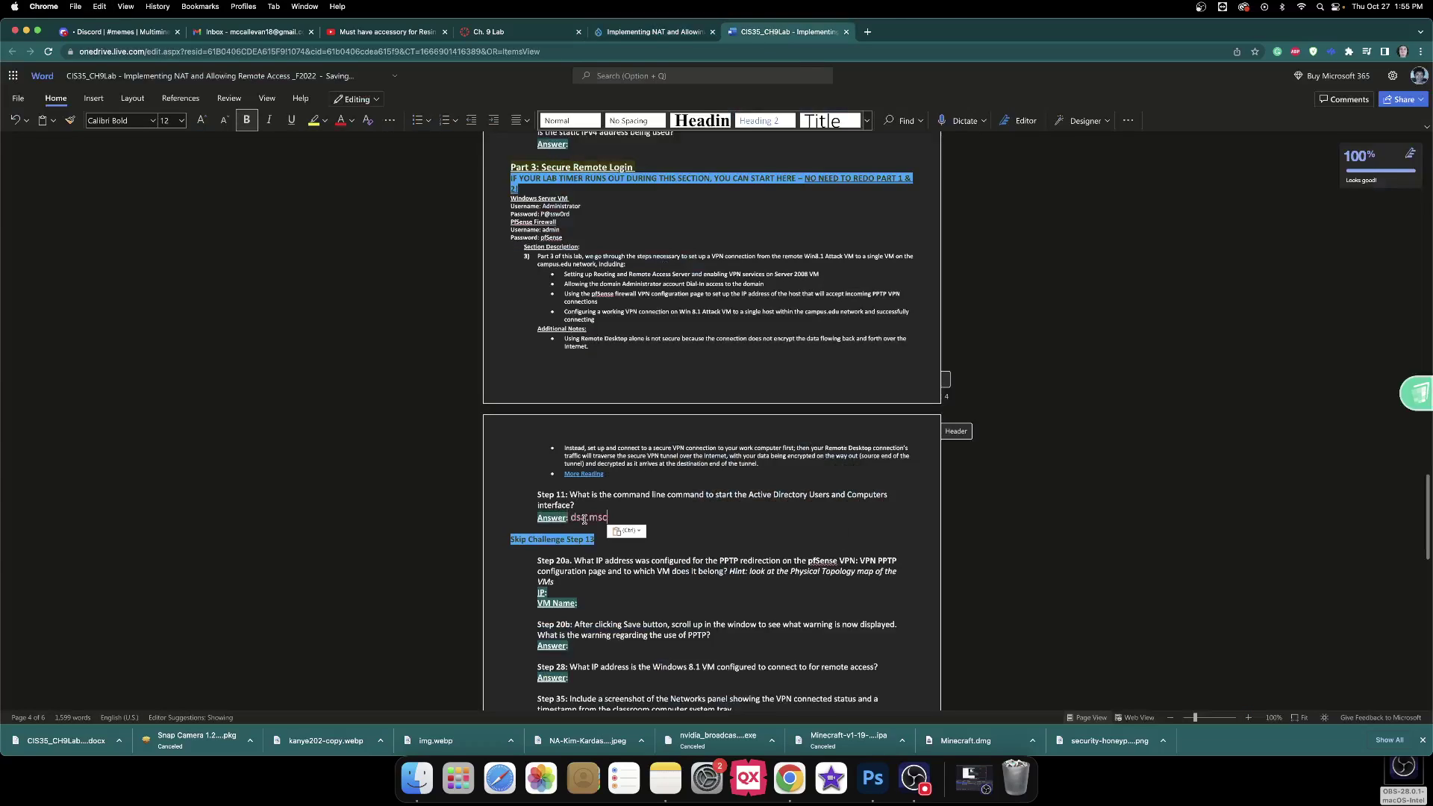
{"action": "scroll", "coordinate": [666, 507], "scroll_direction": "down", "scroll_amount": 2}
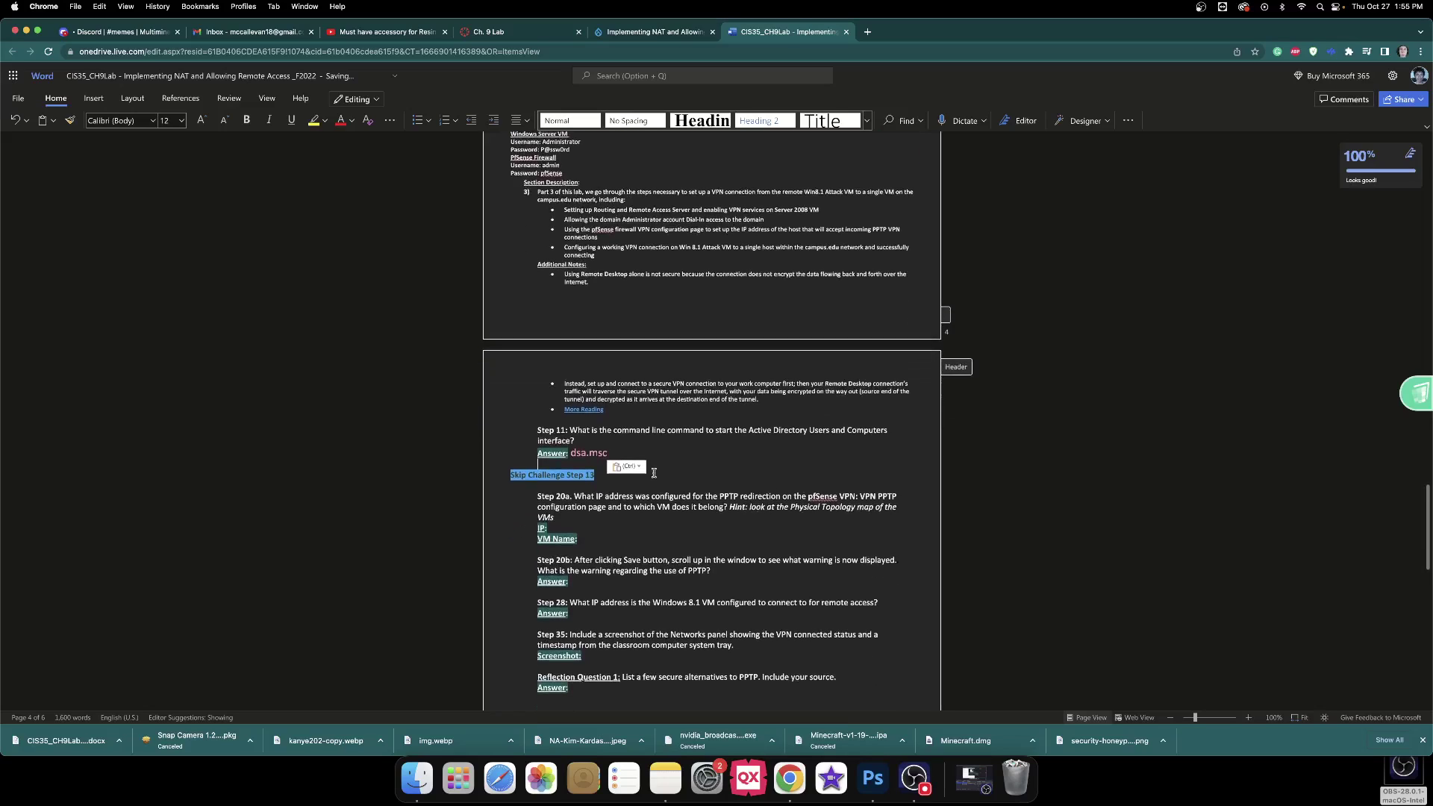
{"action": "left_click", "coordinate": [560, 524]}
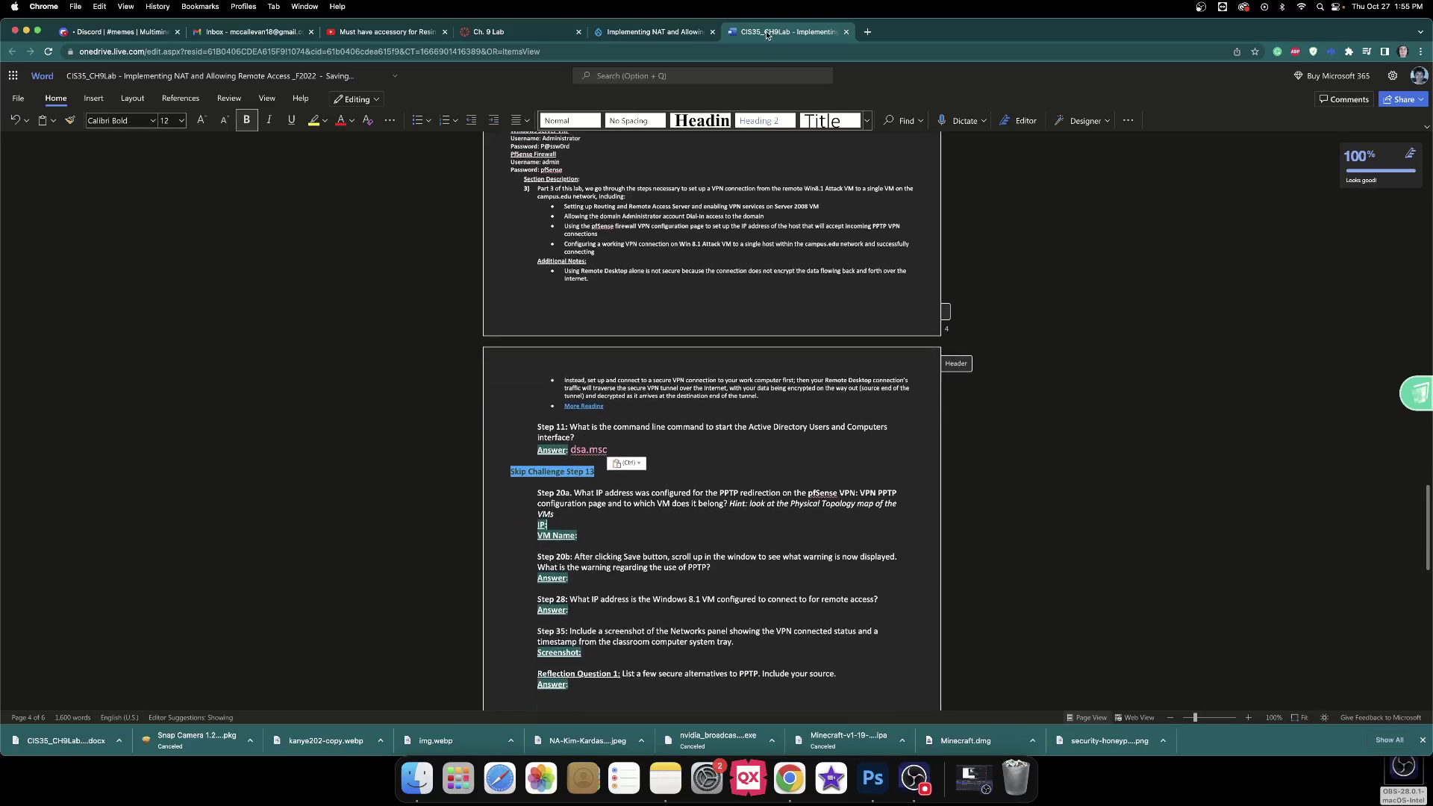
{"action": "left_click", "coordinate": [662, 34]}
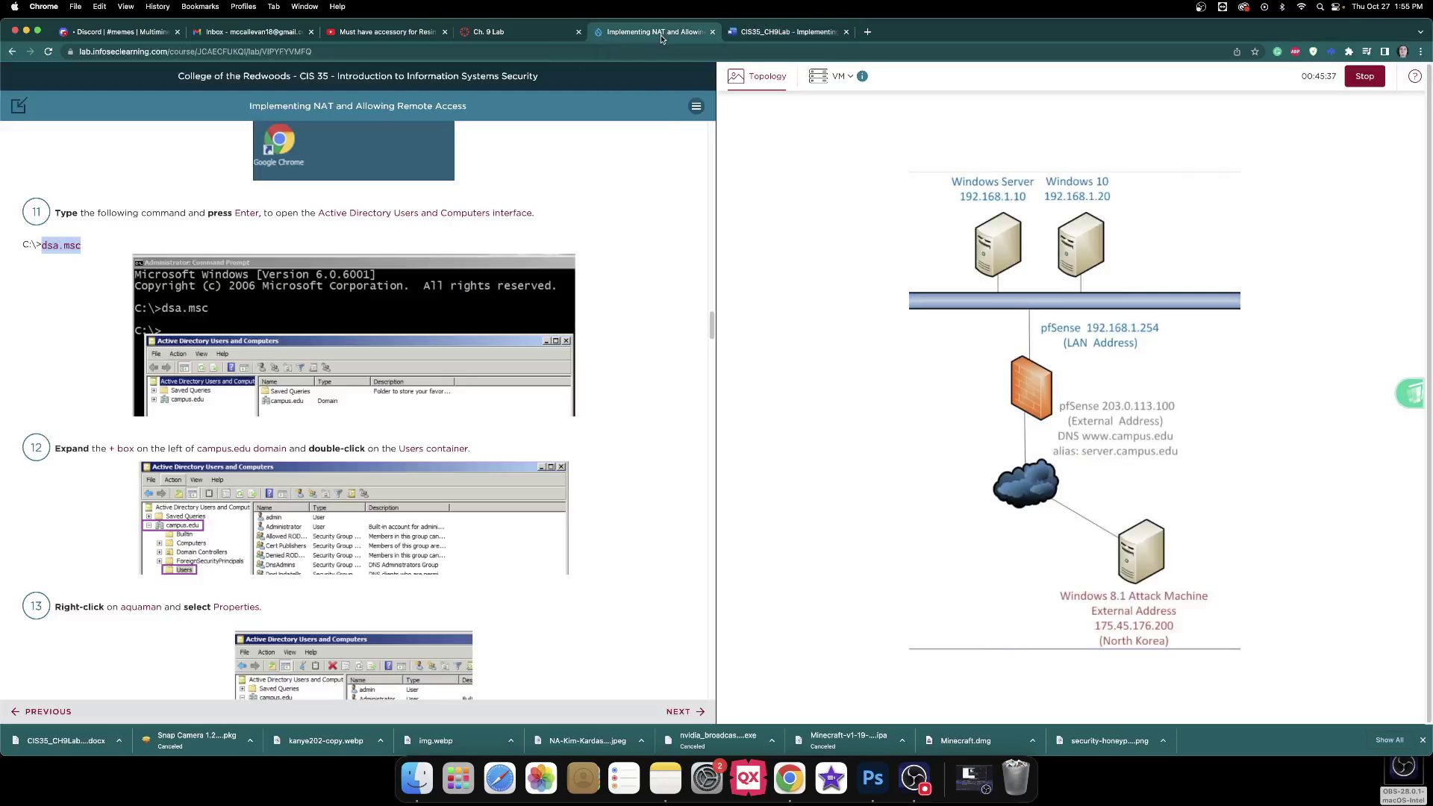
On the Windows Server, set the Administrator account's Dial-in network access permission to Allow access.
{"action": "scroll", "coordinate": [689, 241], "scroll_direction": "down", "scroll_amount": 10}
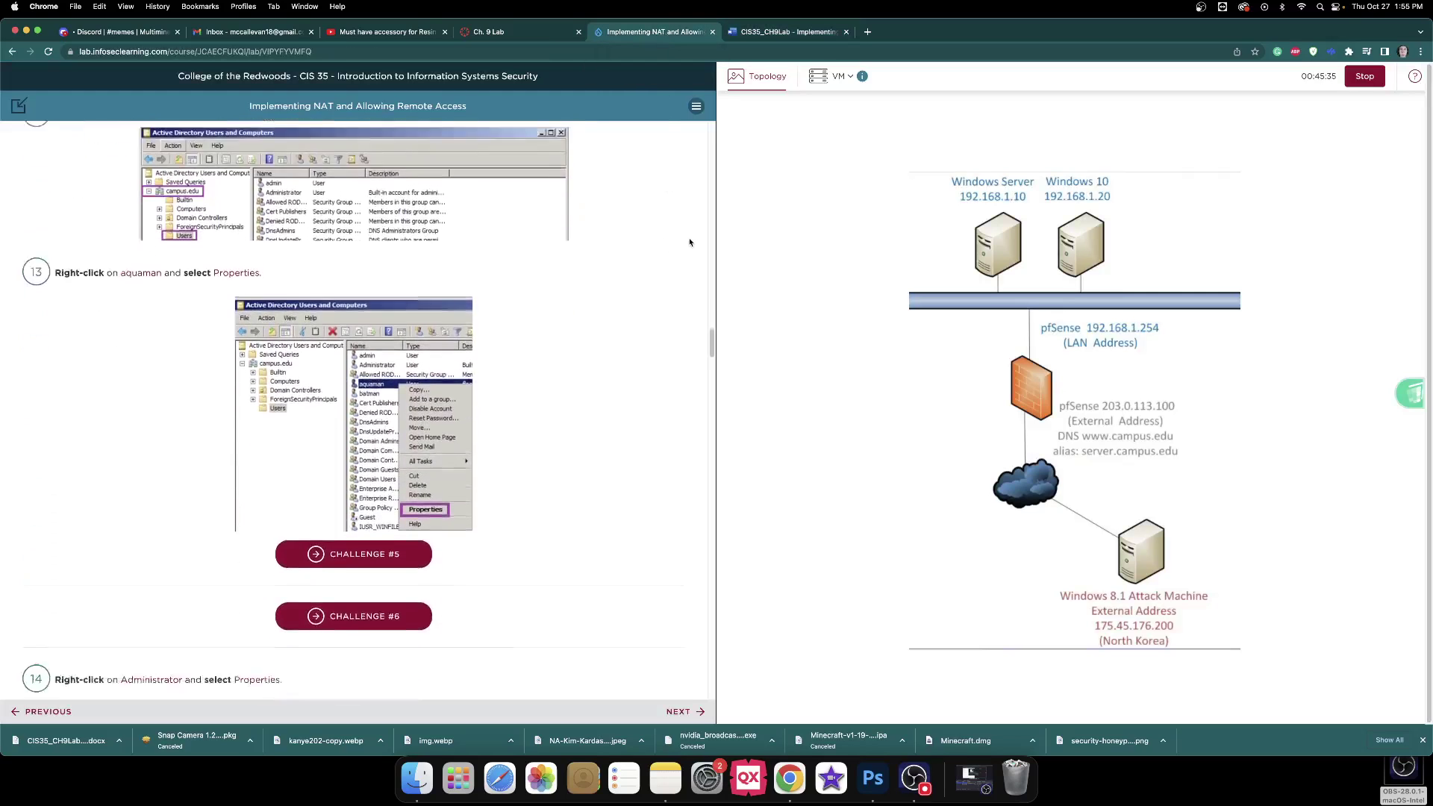
{"action": "scroll", "coordinate": [689, 239], "scroll_direction": "down", "scroll_amount": 1}
{"action": "left_click", "coordinate": [992, 248]}
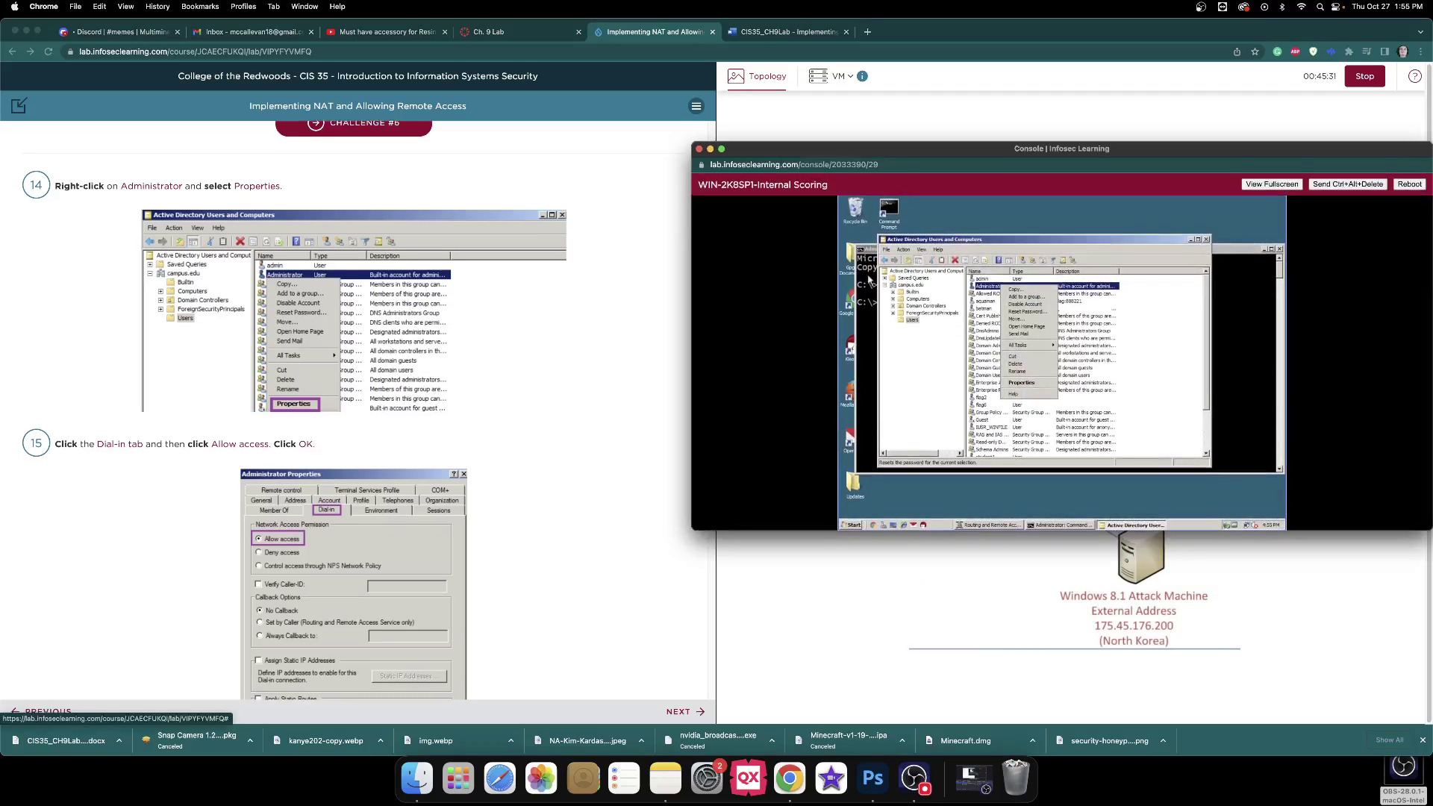
{"action": "left_click", "coordinate": [1024, 385]}
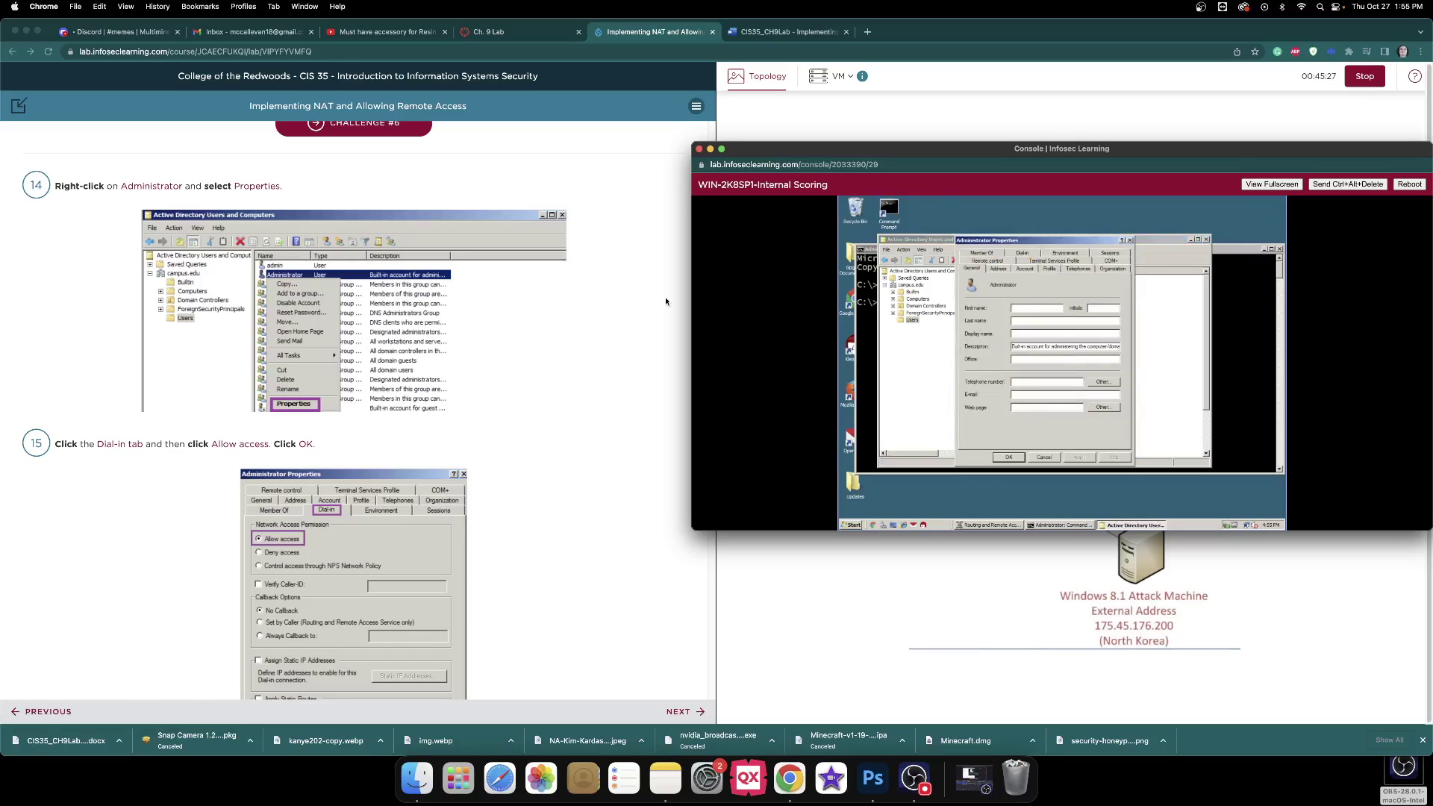
{"action": "left_click", "coordinate": [1024, 256]}
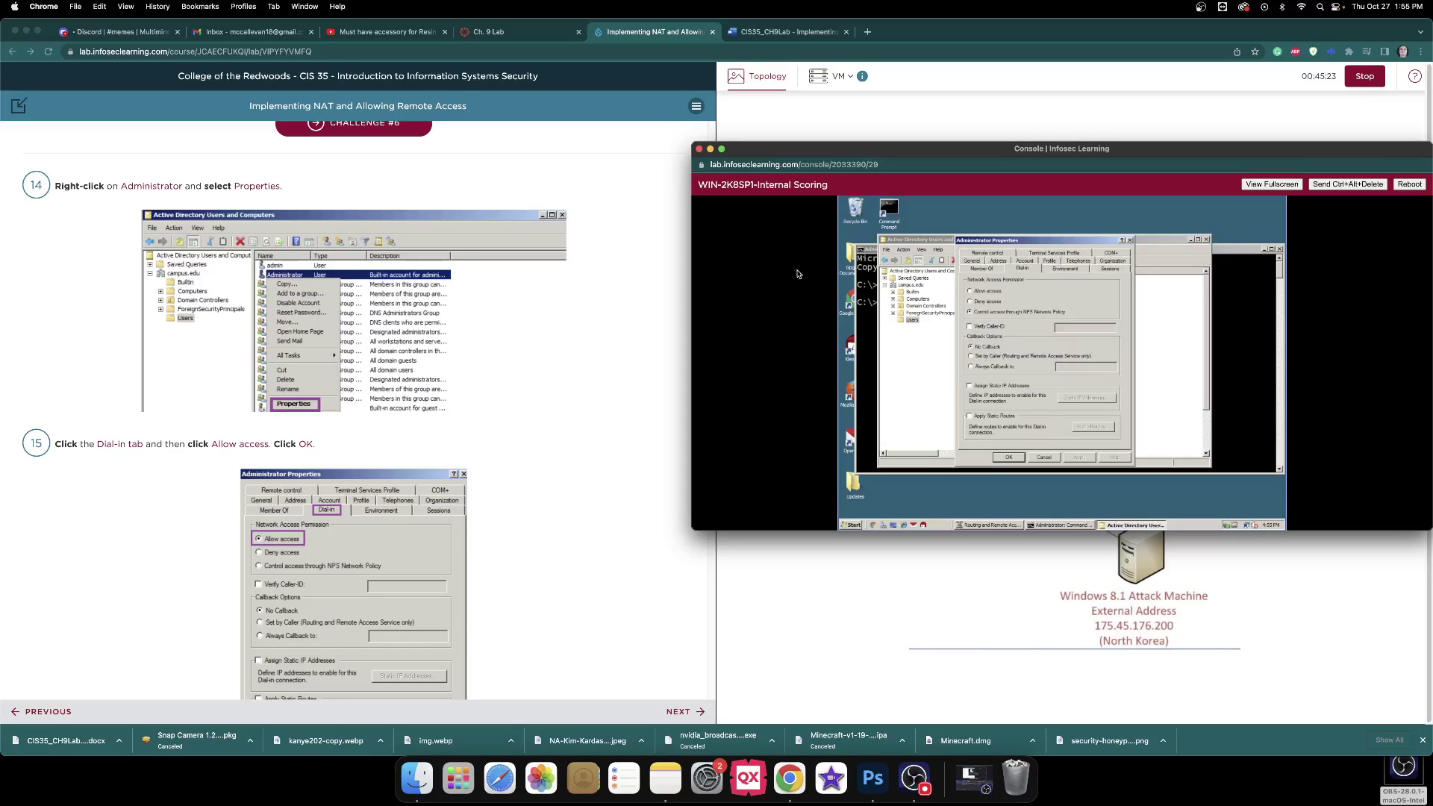
{"action": "left_click", "coordinate": [982, 292]}
{"action": "scroll", "coordinate": [664, 267], "scroll_direction": "down", "scroll_amount": 1}
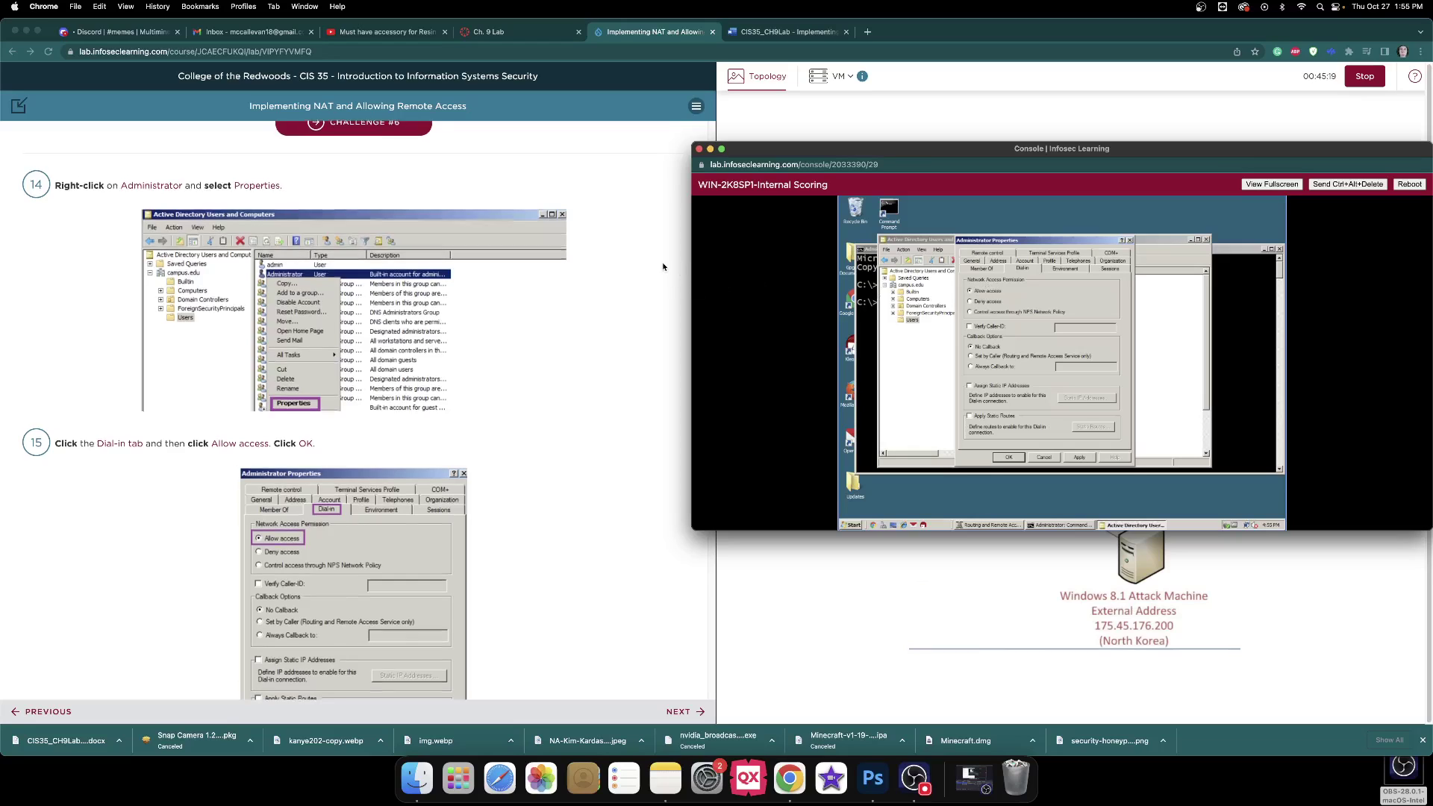
{"action": "scroll", "coordinate": [664, 267], "scroll_direction": "down", "scroll_amount": 5}
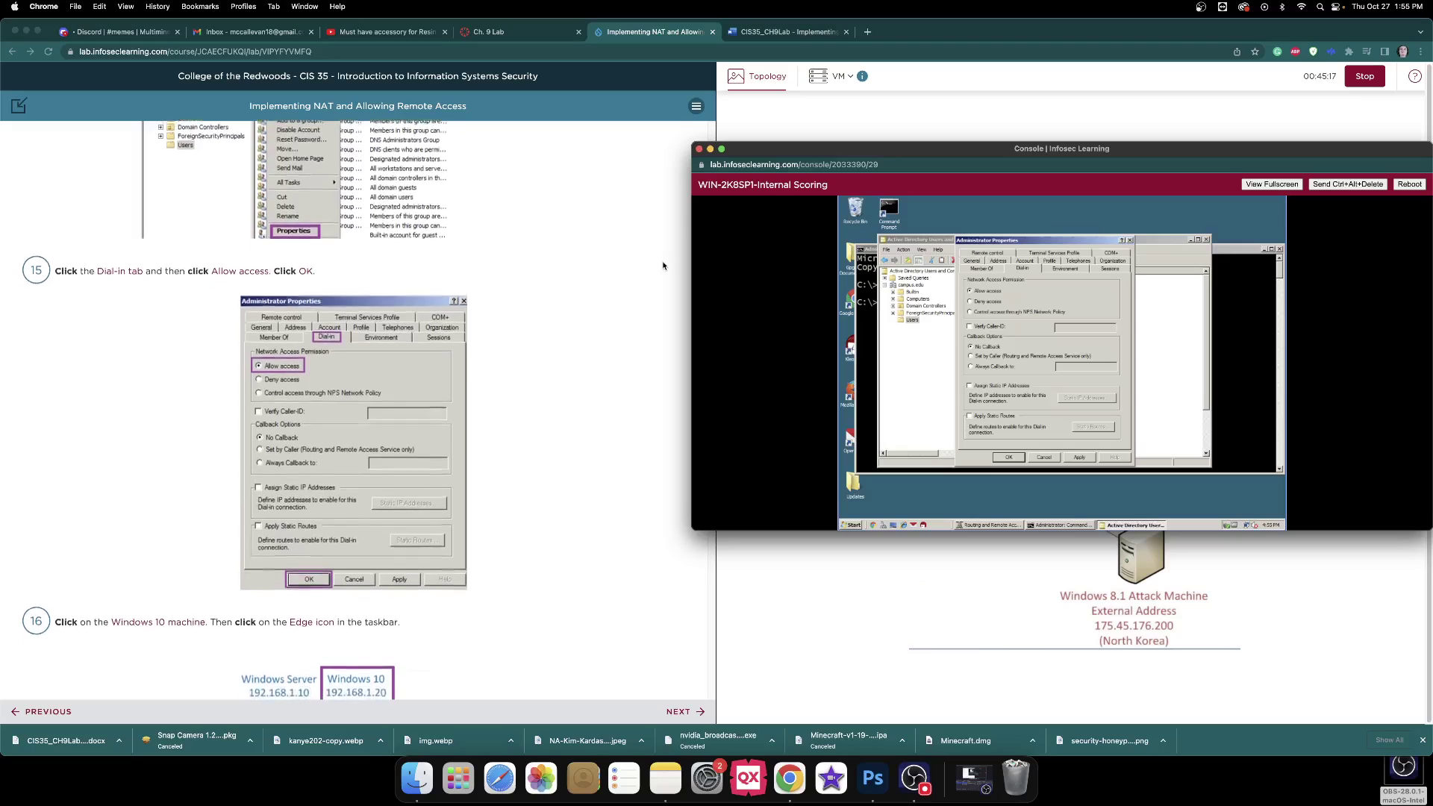
{"action": "left_click", "coordinate": [1007, 460]}
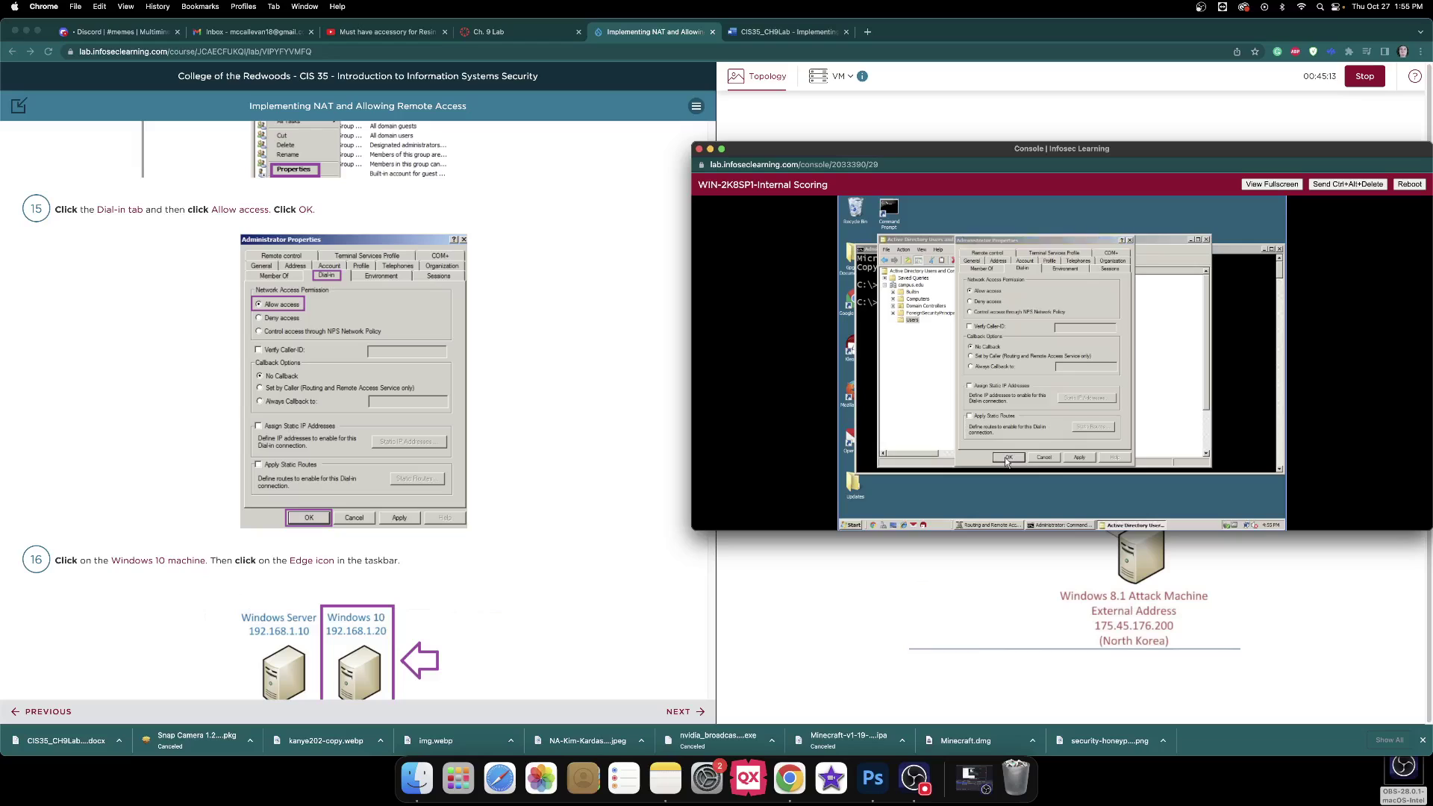
{"action": "scroll", "coordinate": [594, 363], "scroll_direction": "down", "scroll_amount": 5}
{"action": "left_click", "coordinate": [919, 541]}
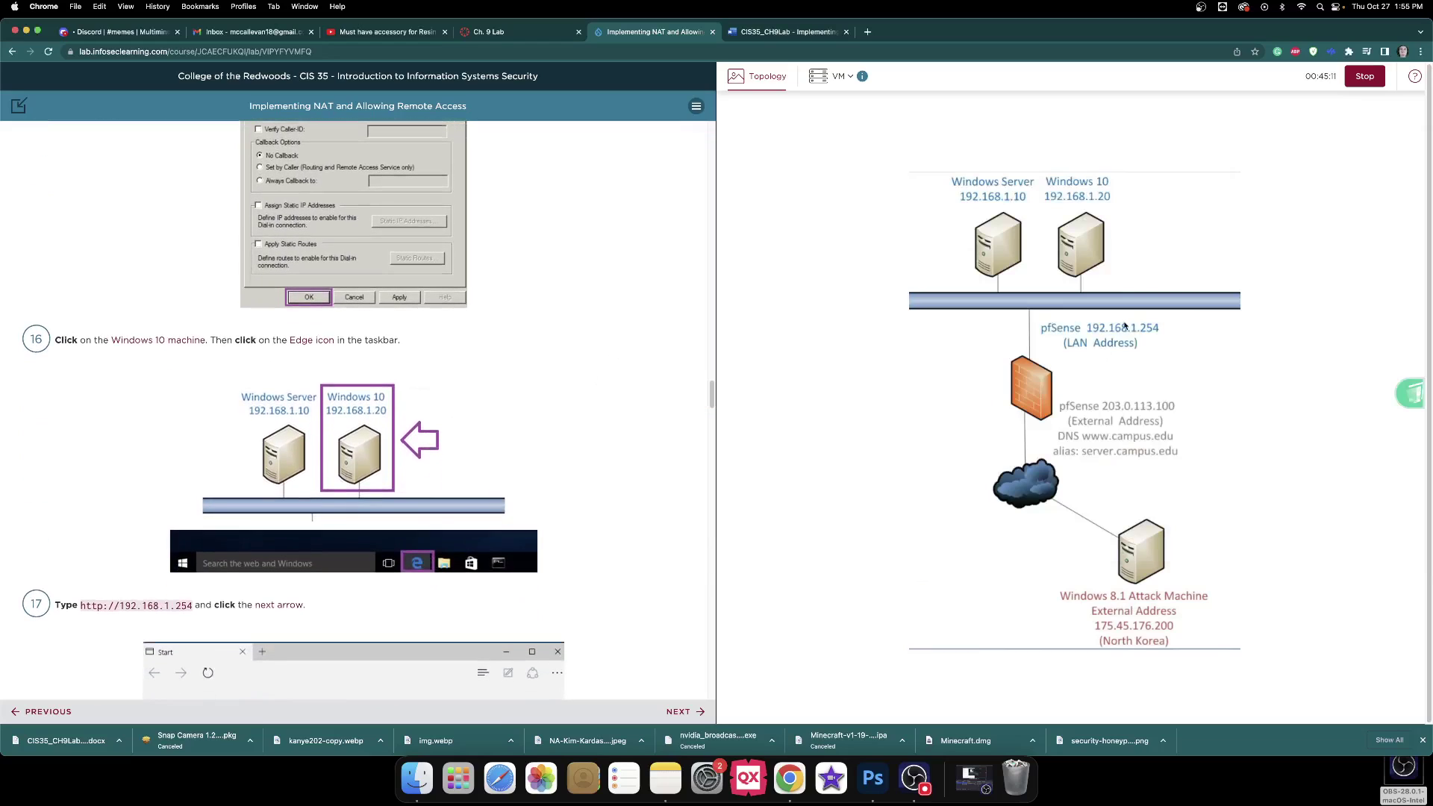
Open the Windows 10 console and move and widen its window over the topology.
{"action": "left_click", "coordinate": [1094, 260]}
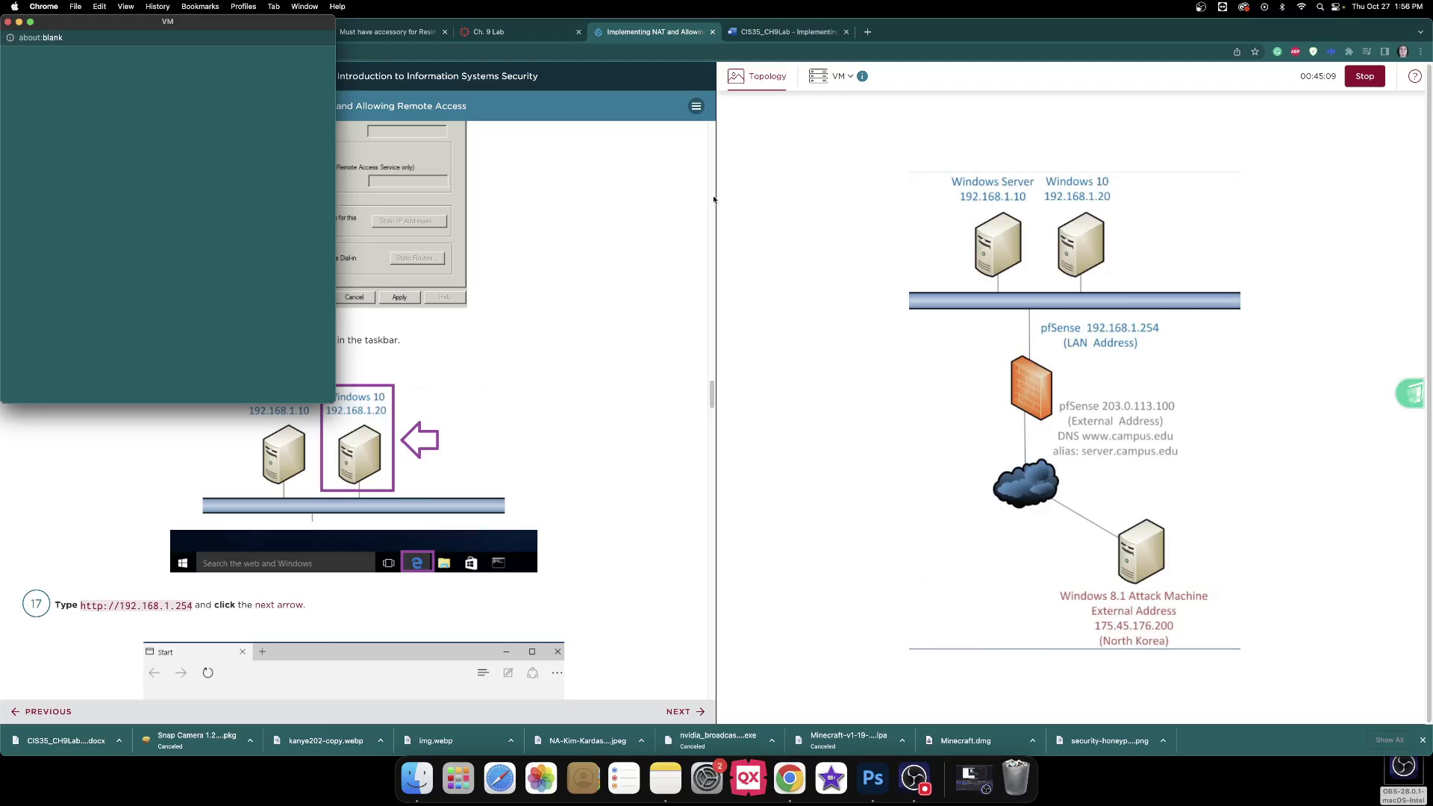
{"action": "left_click_drag", "start_coordinate": [177, 25], "coordinate": [764, 102]}
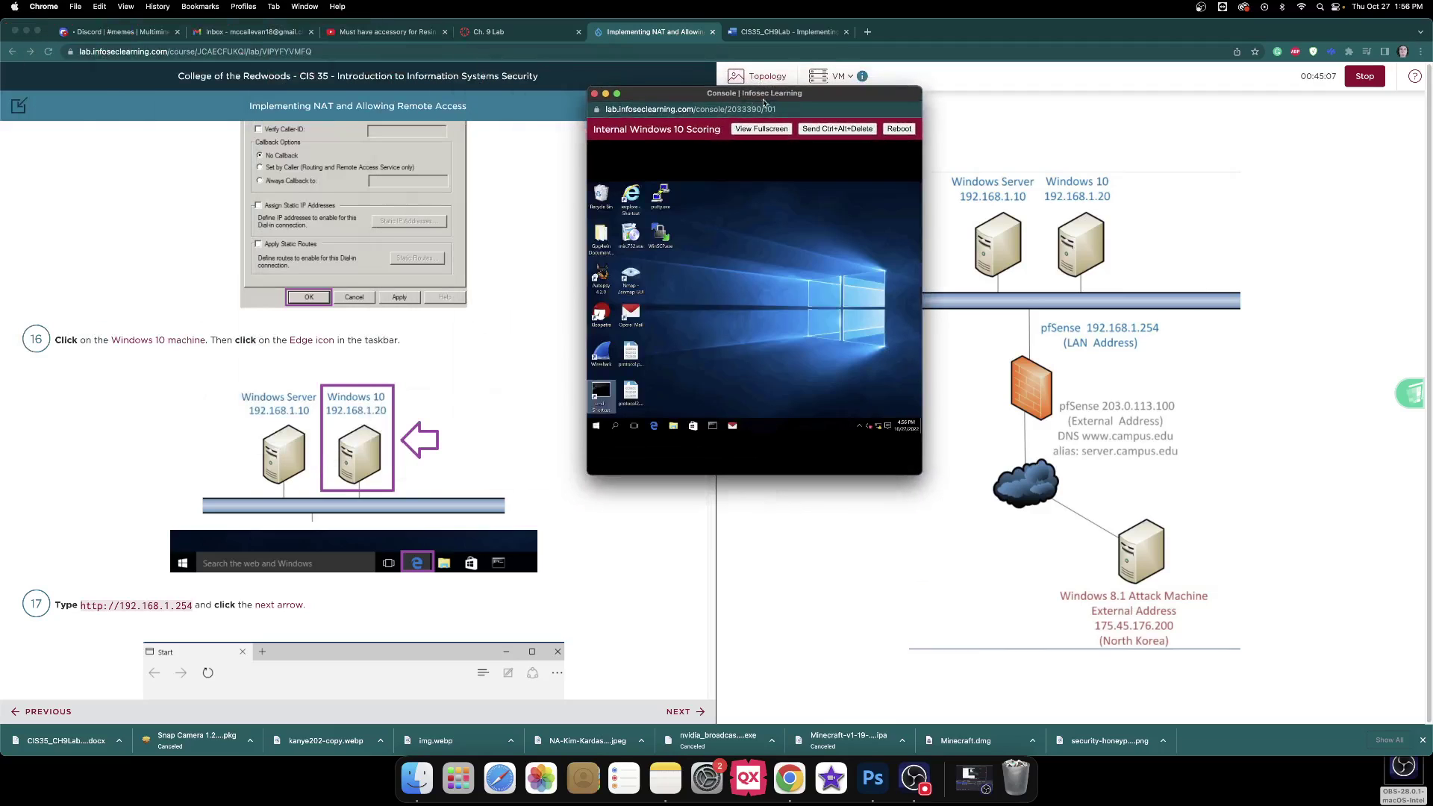
{"action": "left_click_drag", "start_coordinate": [921, 117], "coordinate": [1262, 117]}
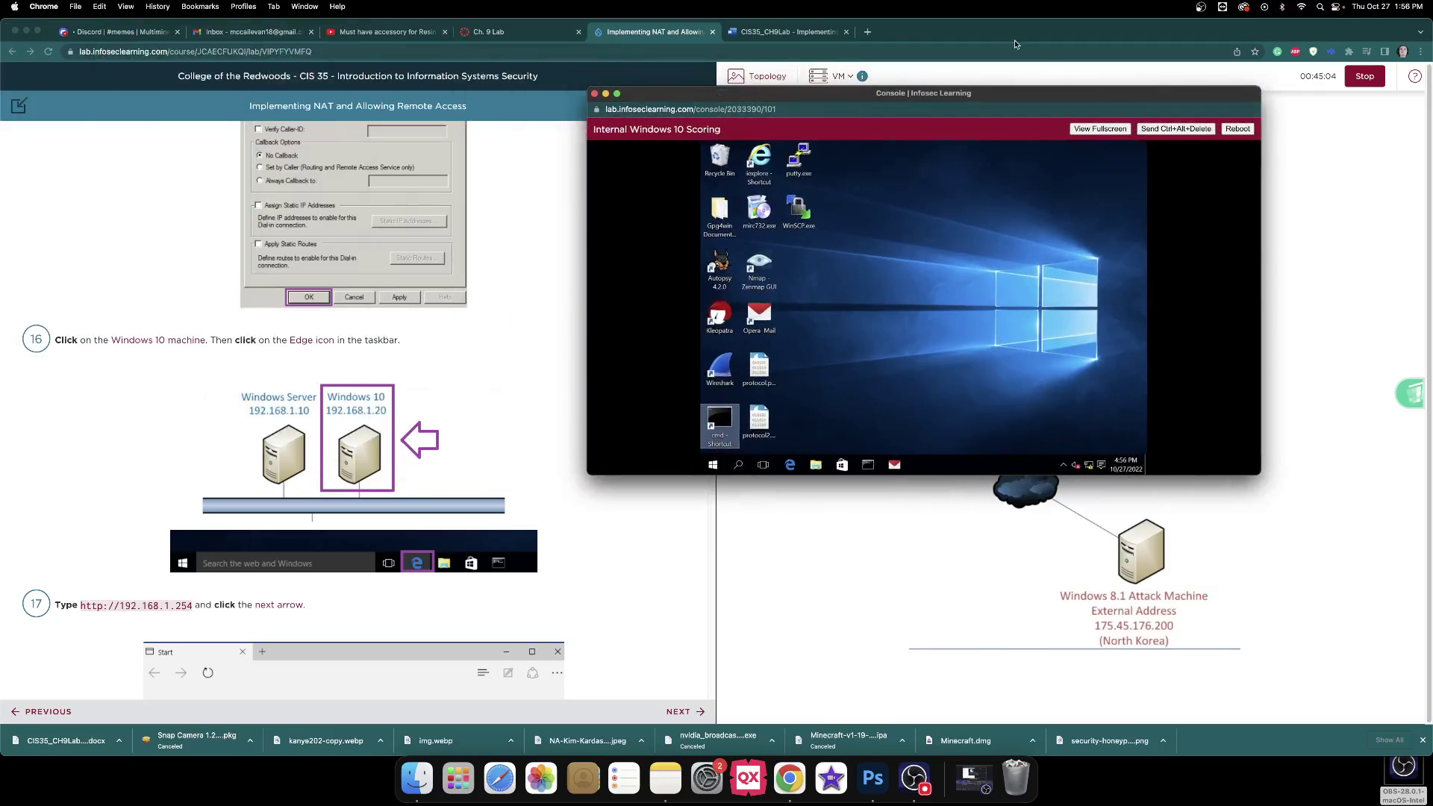
{"action": "left_click_drag", "start_coordinate": [991, 92], "coordinate": [1131, 111]}
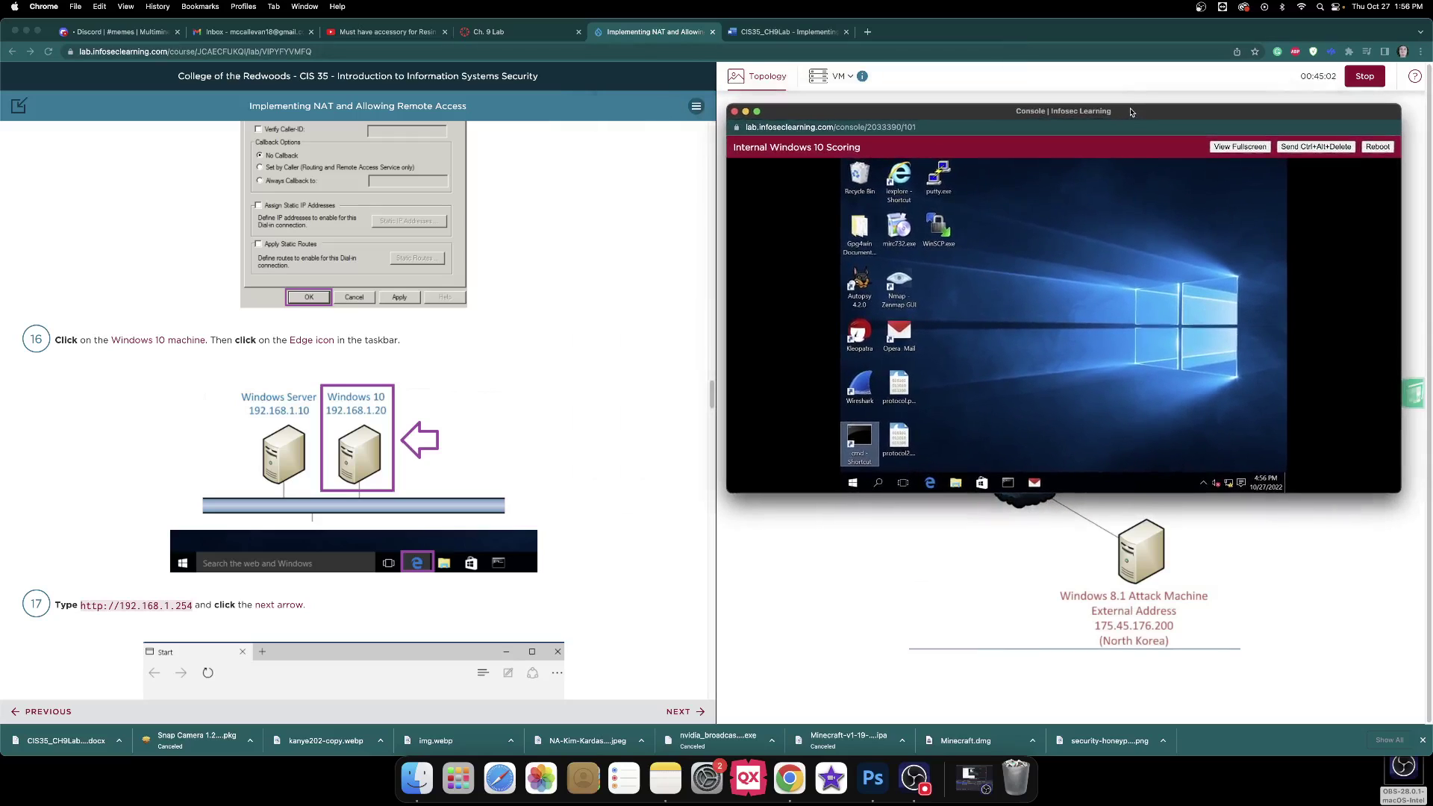
{"action": "scroll", "coordinate": [638, 265], "scroll_direction": "down", "scroll_amount": 5}
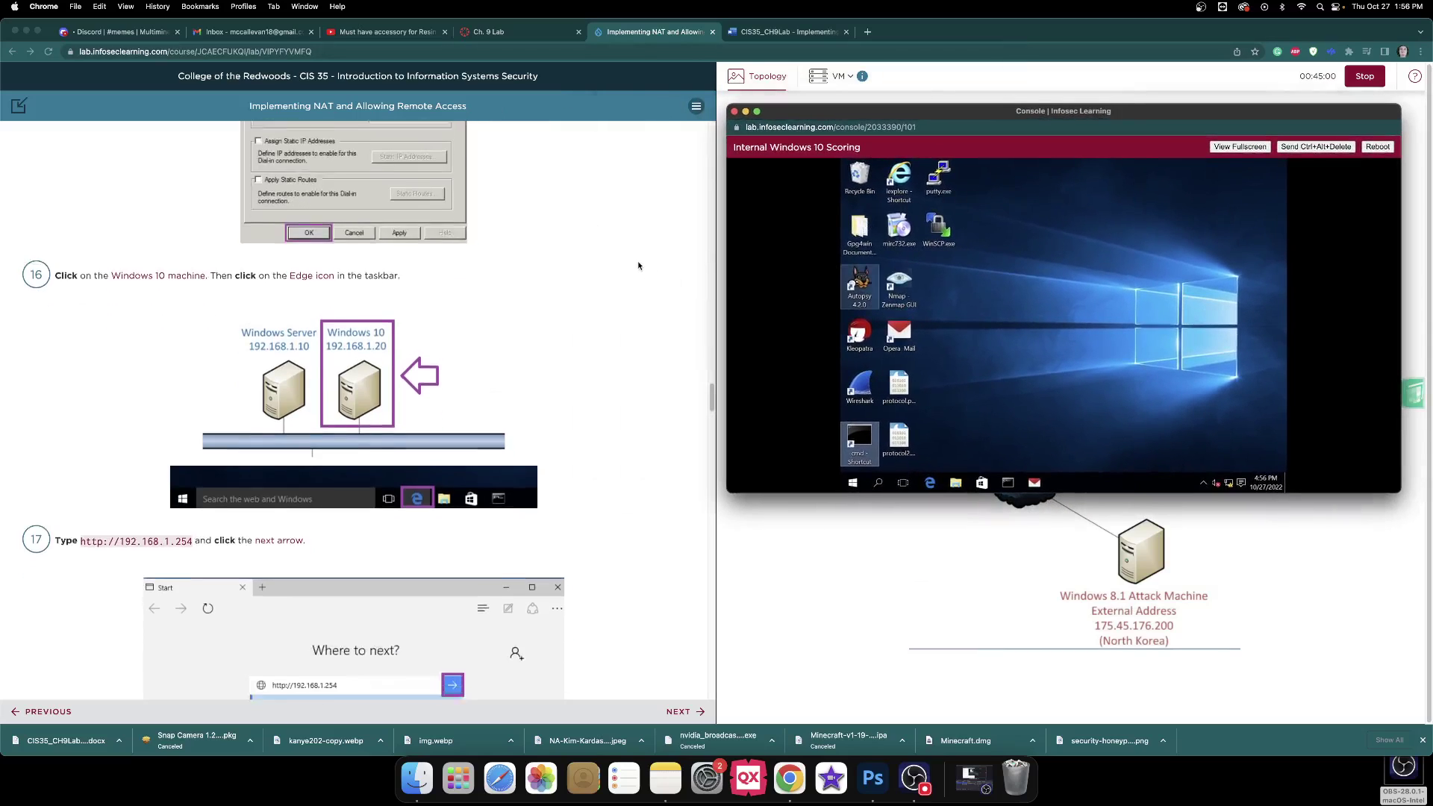
{"action": "left_click", "coordinate": [930, 482]}
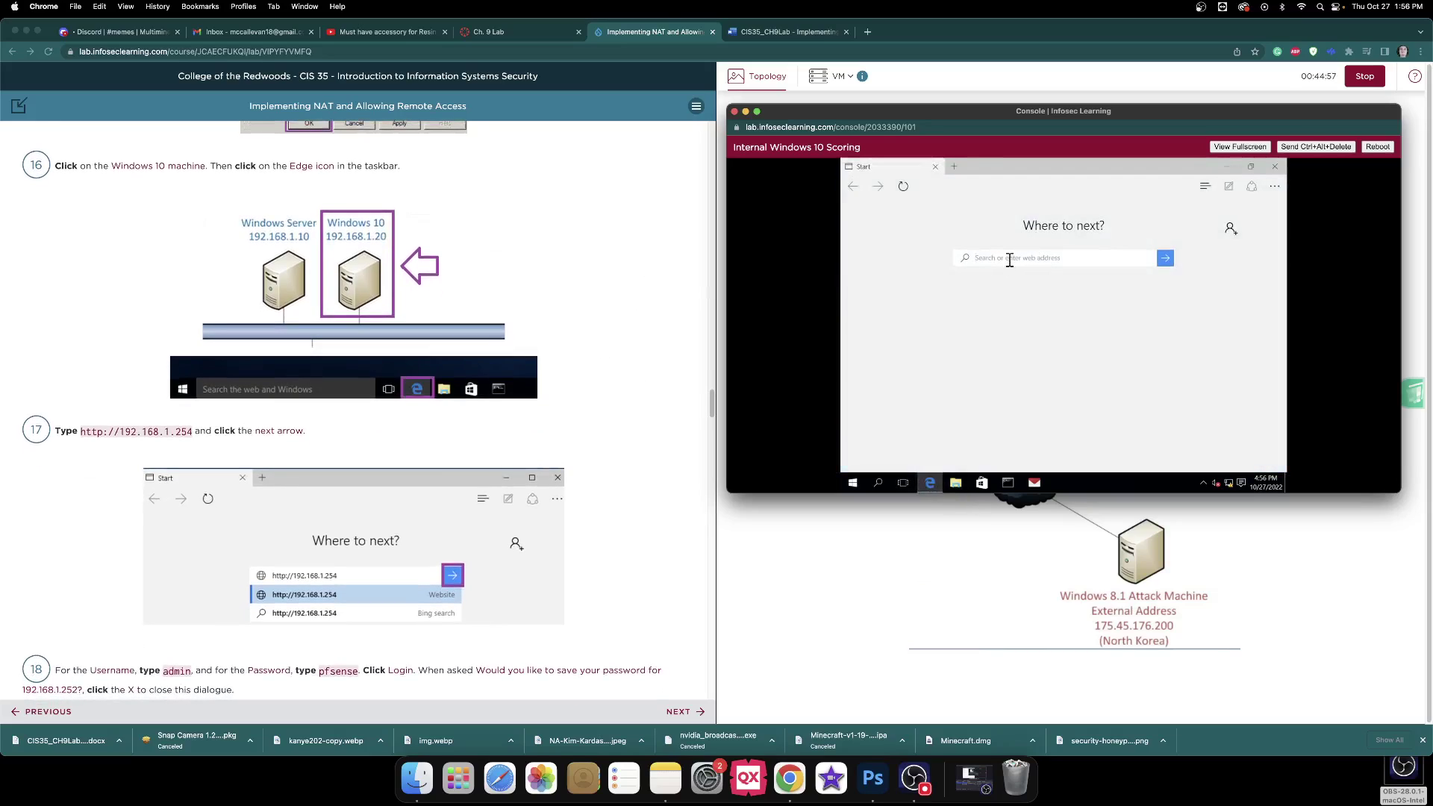
{"action": "type", "text": "http"}
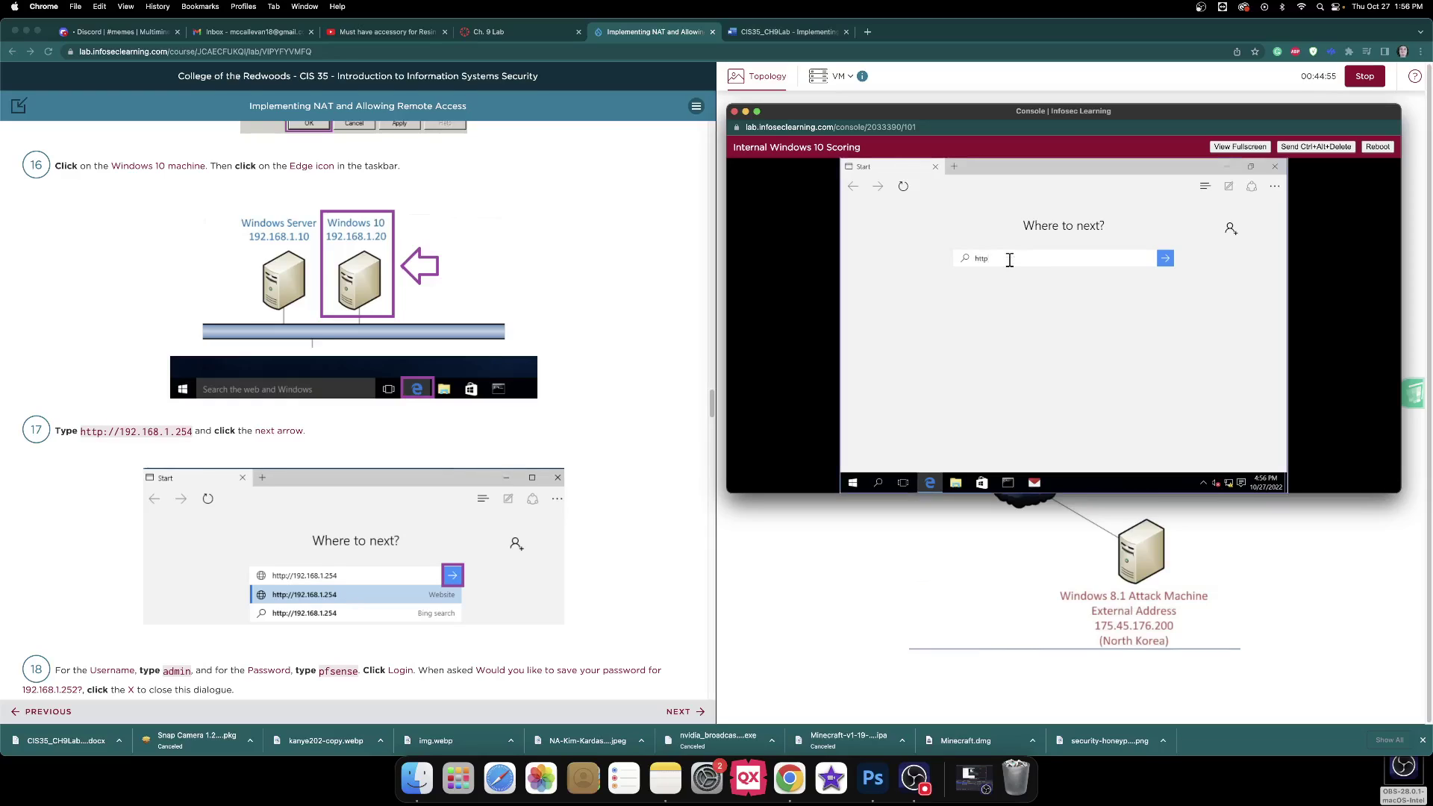
{"action": "type", "text": "://192.168.1.254"}
{"action": "key", "text": "Return"}
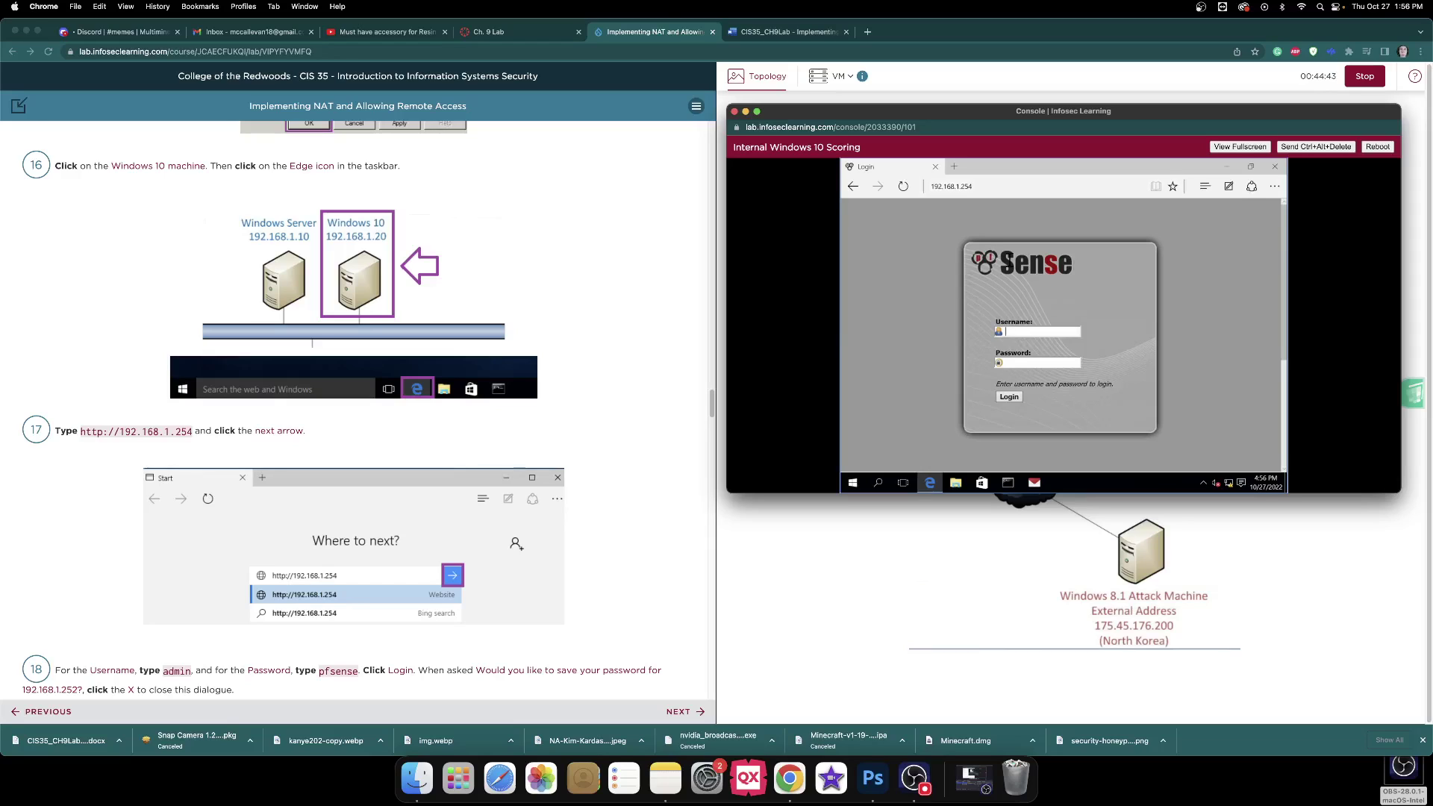
Log in to pfSense with the admin credentials and decline saving the password.
{"action": "scroll", "coordinate": [598, 175], "scroll_direction": "down", "scroll_amount": 5}
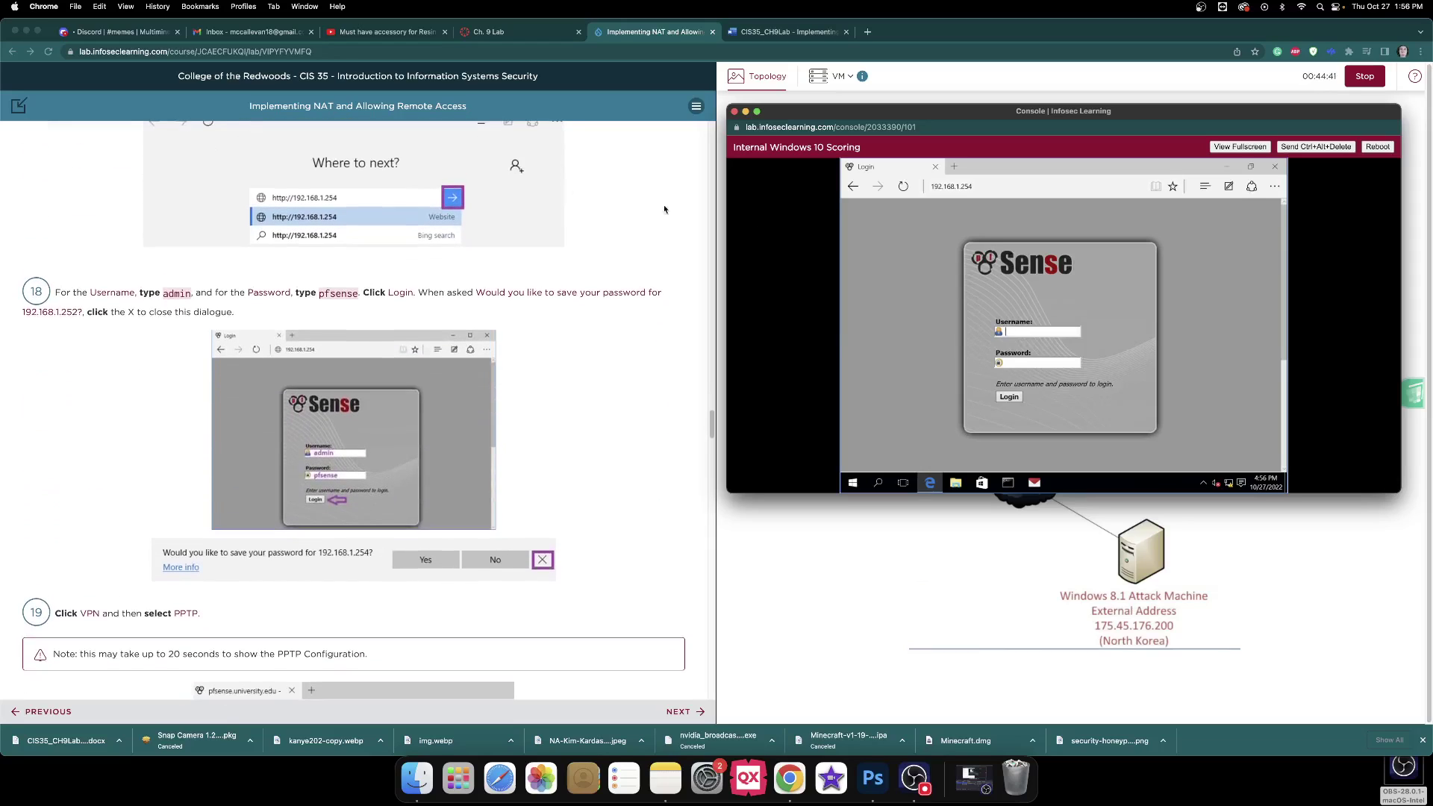
{"action": "type", "text": "admpfsense"}
{"action": "key", "text": "Return"}
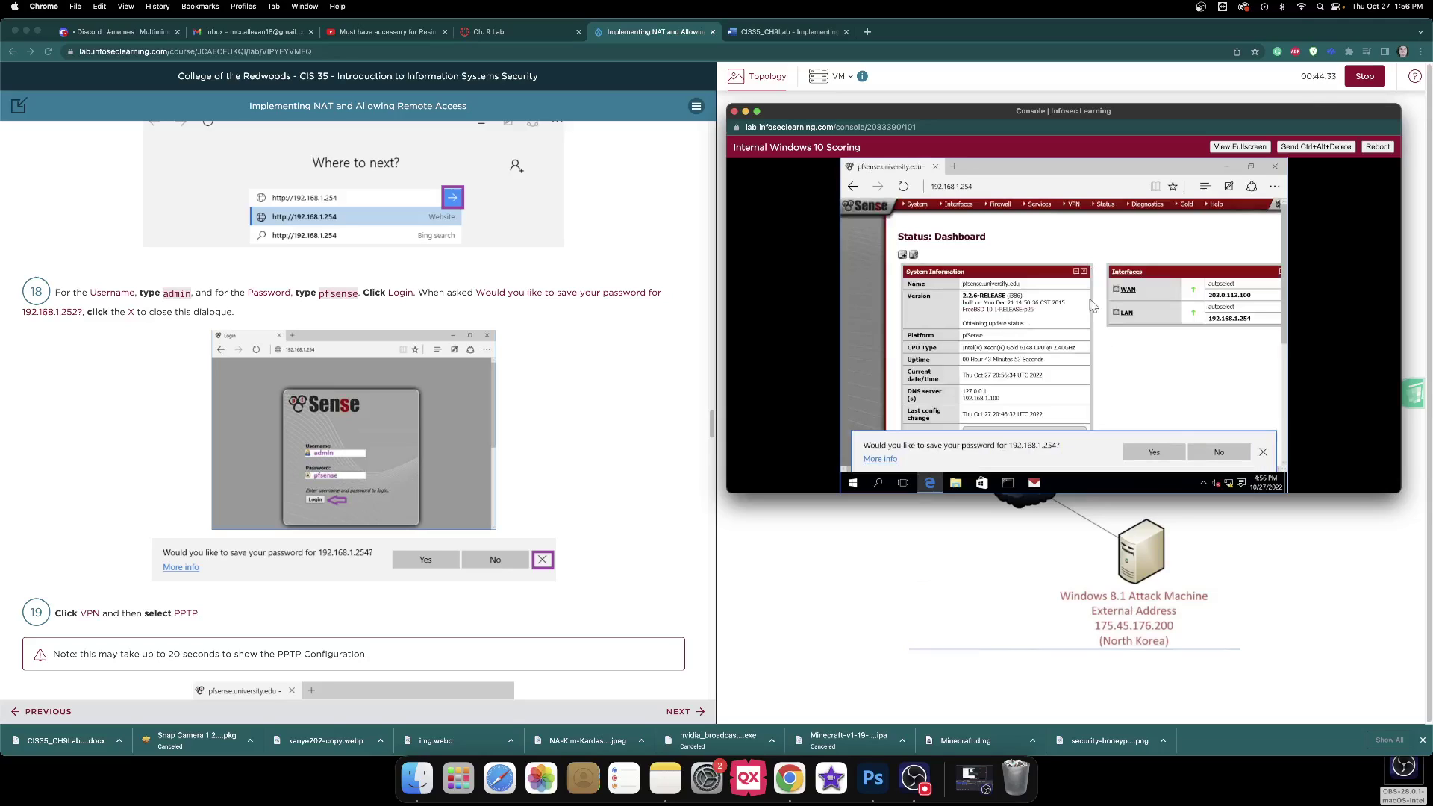
{"action": "left_click", "coordinate": [1264, 453]}
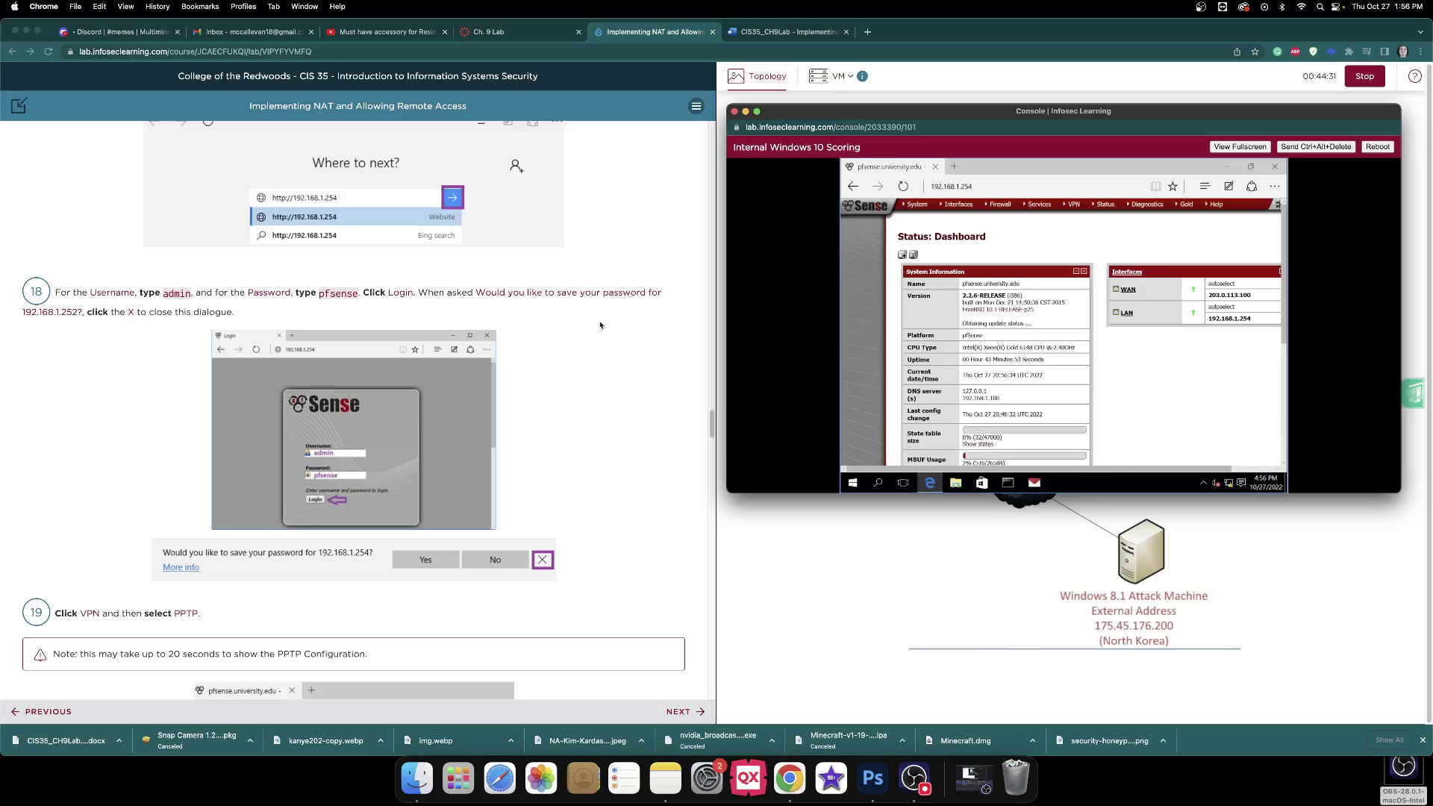
{"action": "scroll", "coordinate": [605, 299], "scroll_direction": "down", "scroll_amount": 3}
{"action": "scroll", "coordinate": [606, 282], "scroll_direction": "down", "scroll_amount": 4}
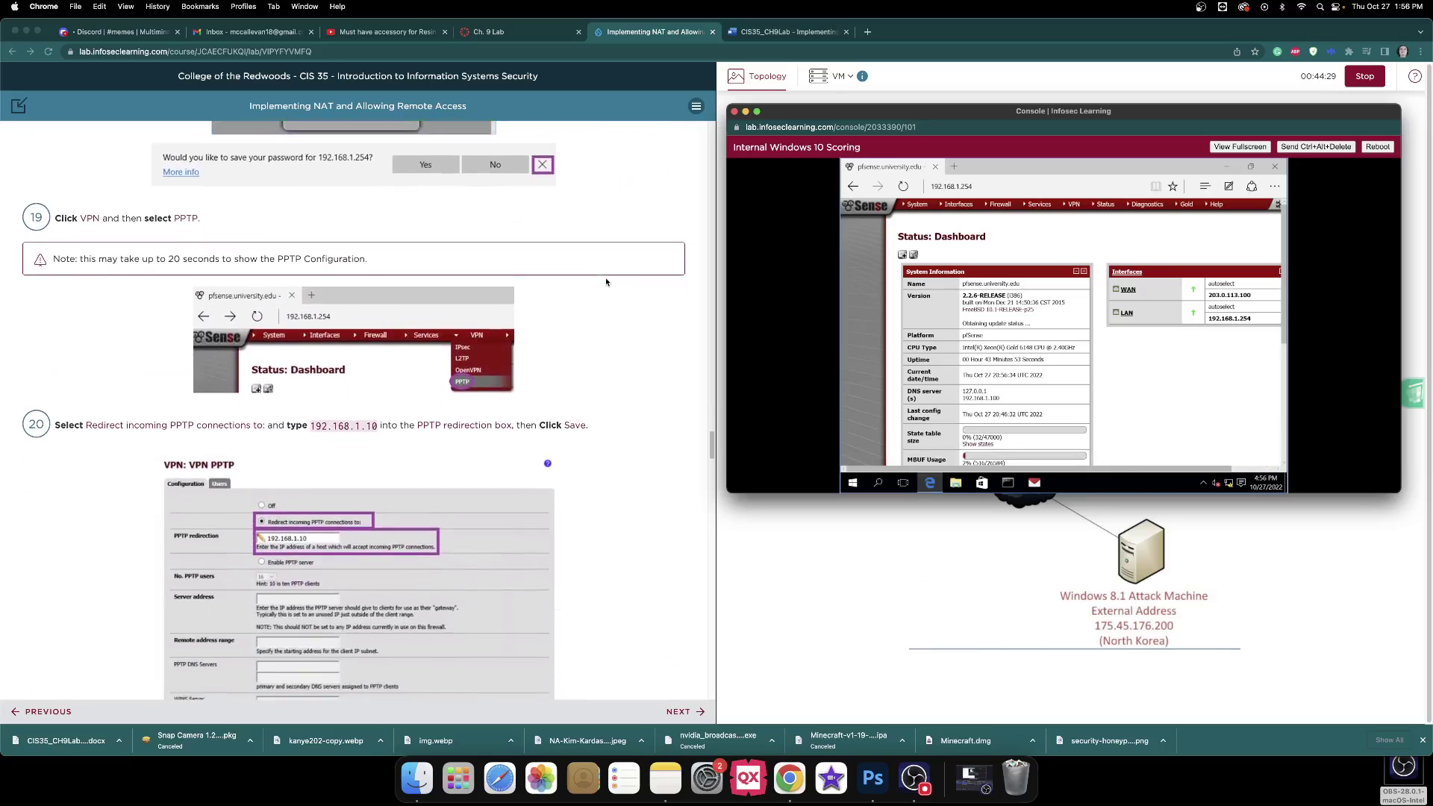
Go to the VPN > PPTP configuration page and review its settings.
{"action": "left_click", "coordinate": [1075, 209]}
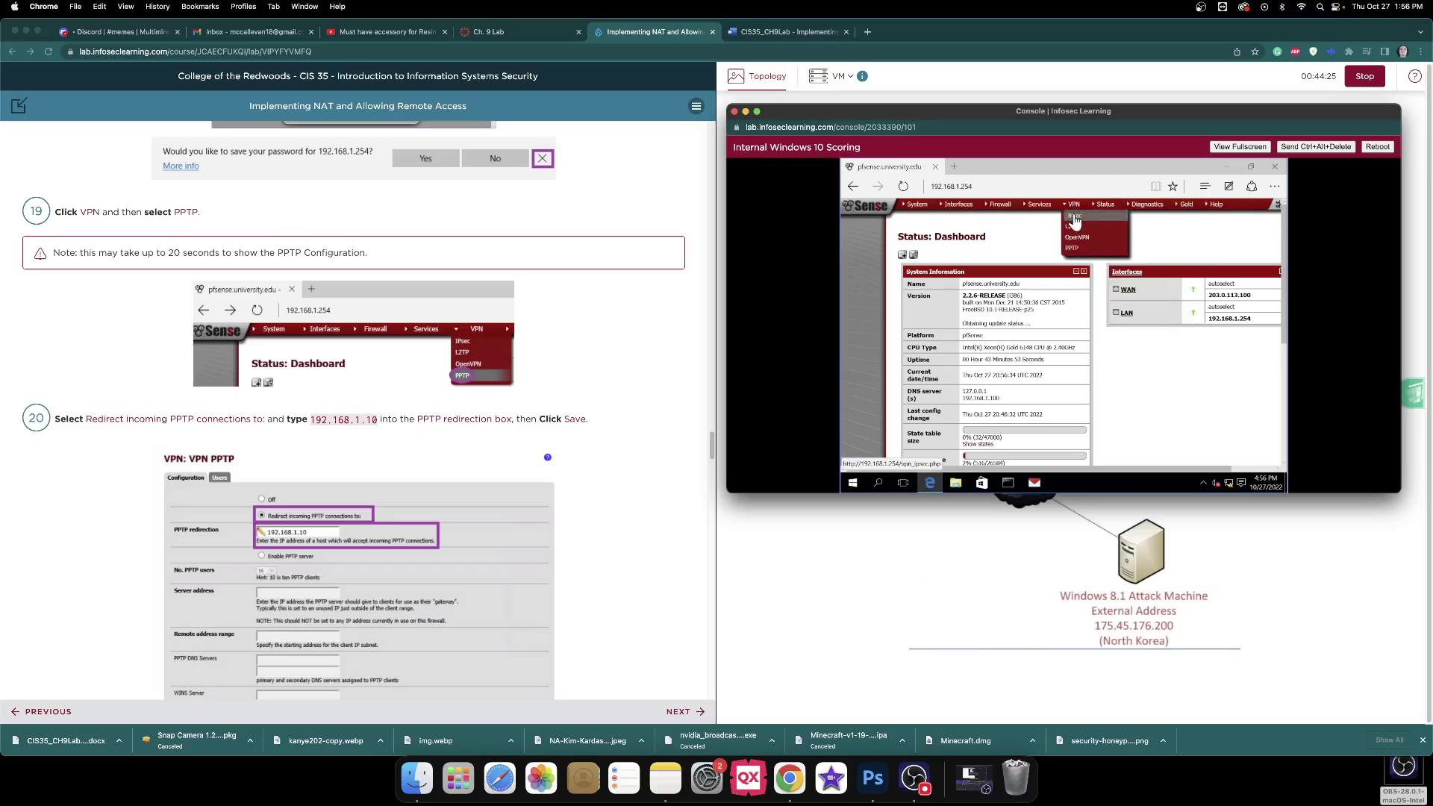
{"action": "left_click", "coordinate": [1086, 248]}
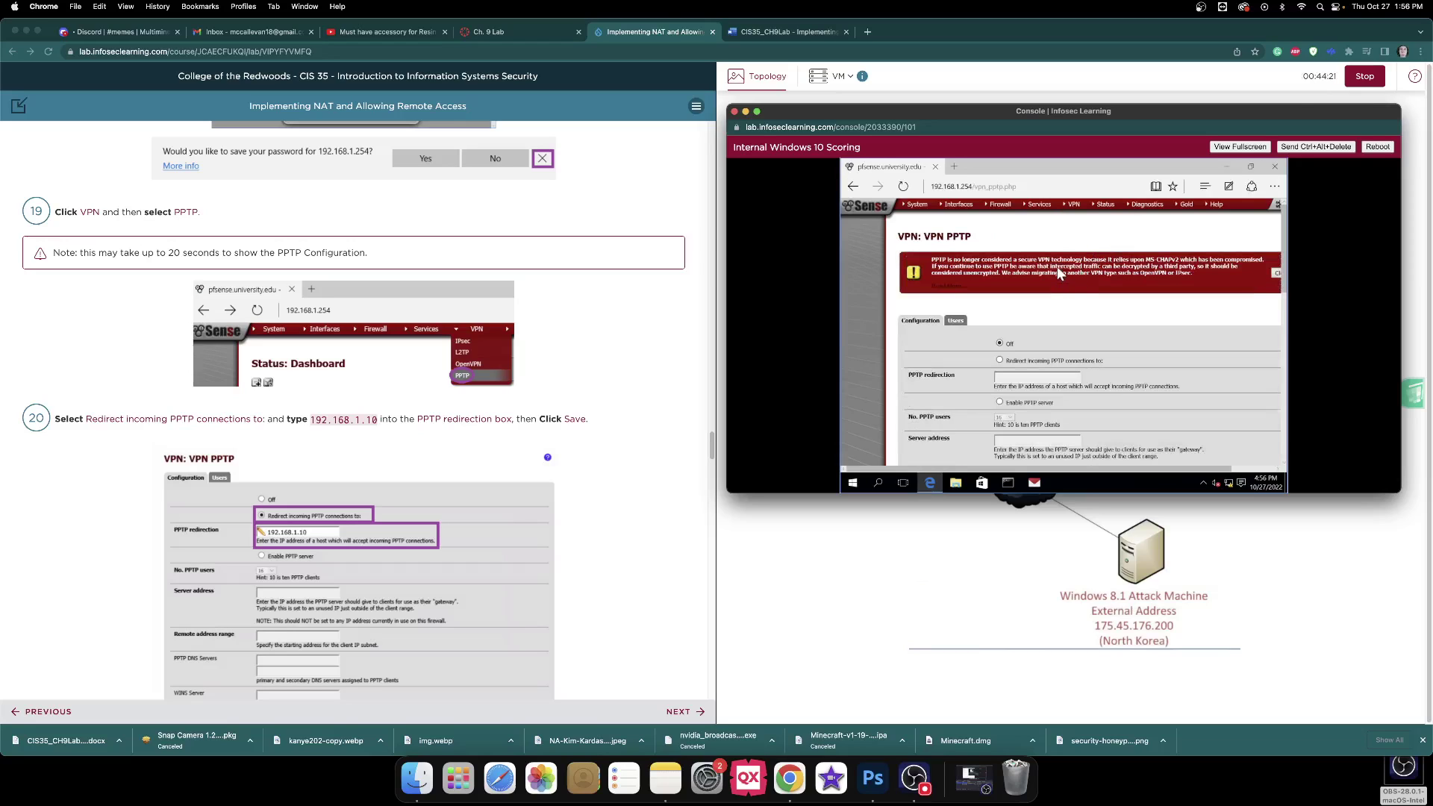
{"action": "scroll", "coordinate": [1057, 267], "scroll_direction": "down", "scroll_amount": 3}
{"action": "scroll", "coordinate": [1059, 282], "scroll_direction": "up", "scroll_amount": 3}
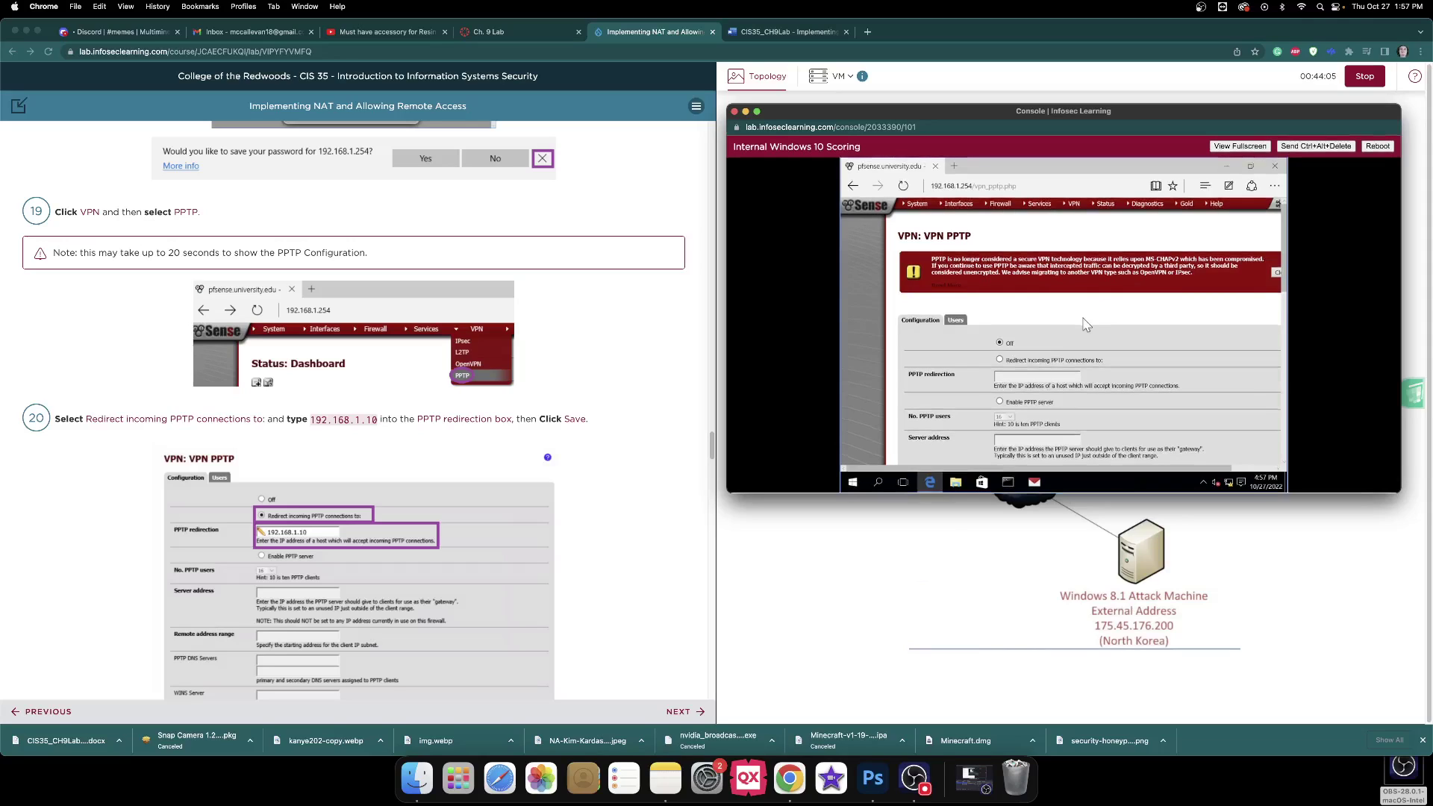
{"action": "scroll", "coordinate": [1086, 324], "scroll_direction": "down", "scroll_amount": 10}
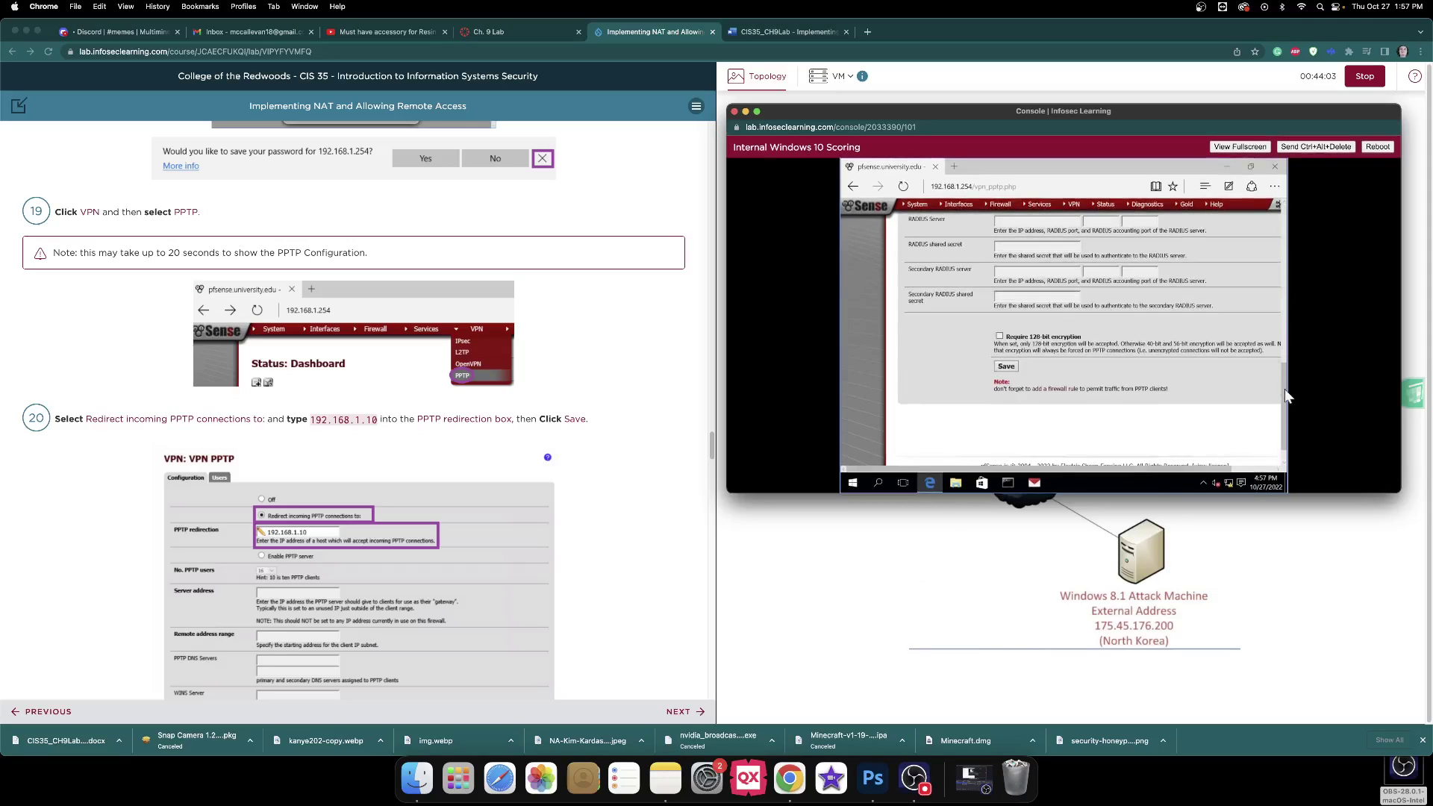
{"action": "left_click_drag", "start_coordinate": [1286, 396], "coordinate": [1287, 340]}
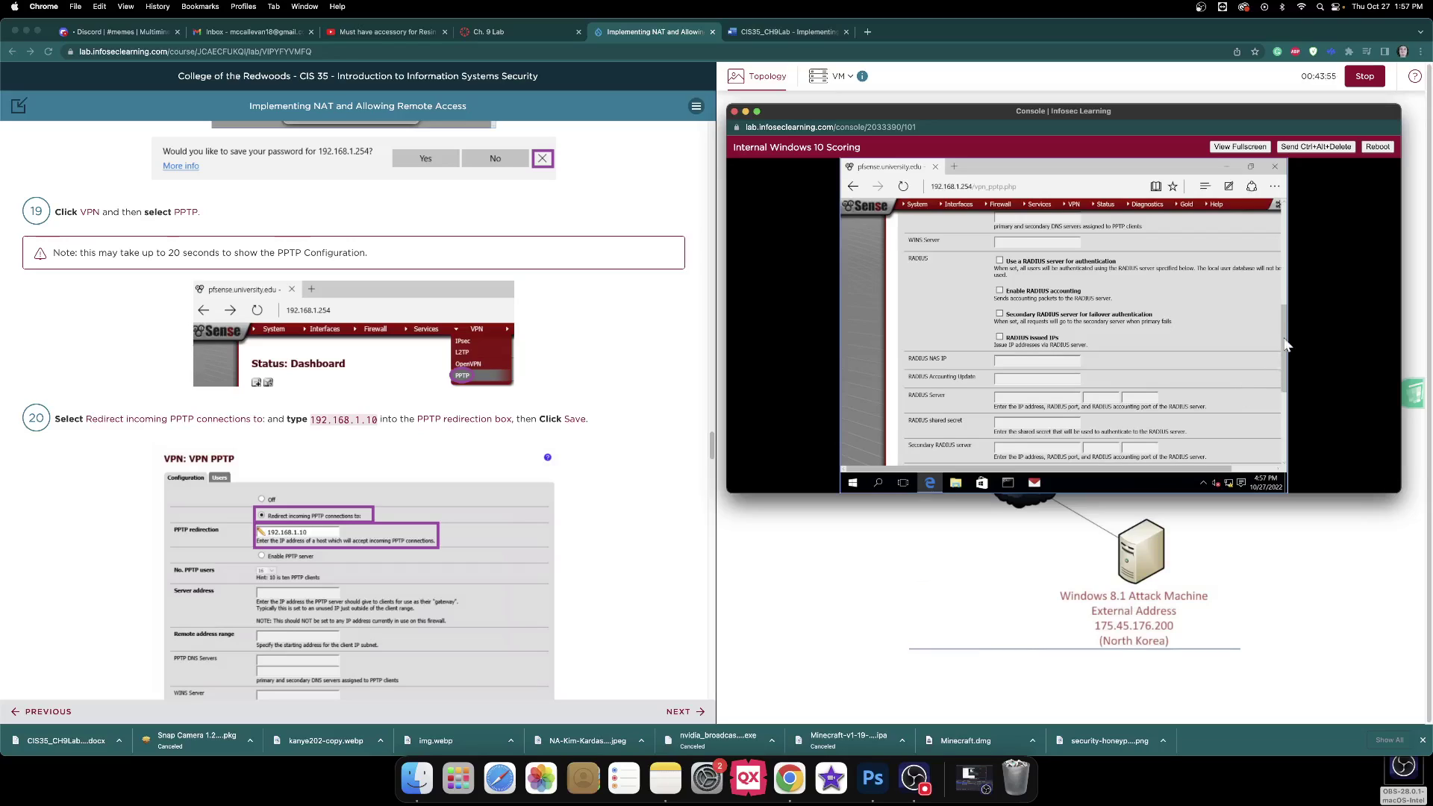
{"action": "left_click_drag", "start_coordinate": [1284, 350], "coordinate": [1281, 312]}
{"action": "scroll", "coordinate": [1205, 312], "scroll_direction": "up", "scroll_amount": 5}
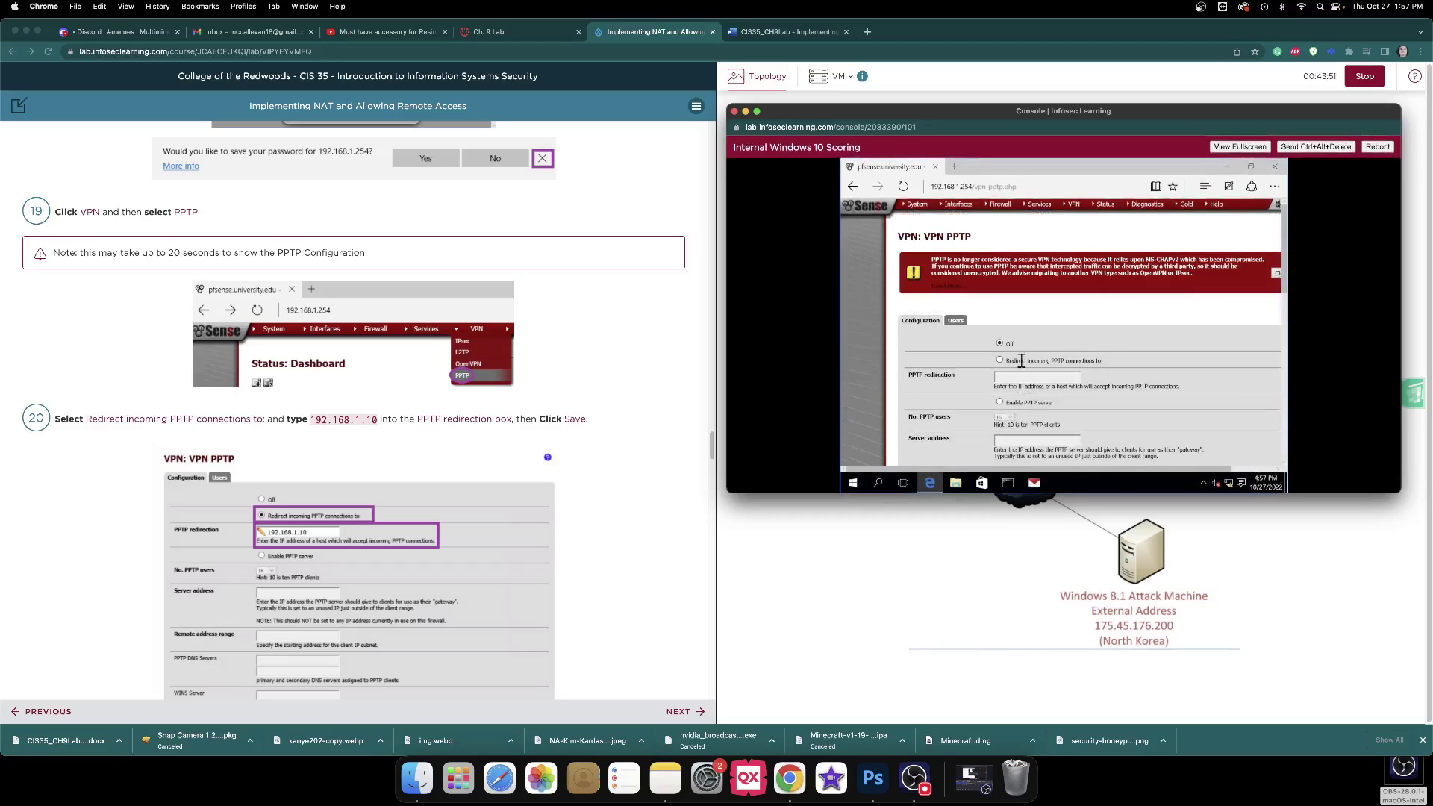
Set PPTP to redirect incoming connections to 192.168.1.10 and save the setting.
{"action": "left_click", "coordinate": [1000, 361]}
{"action": "left_click", "coordinate": [1016, 376]}
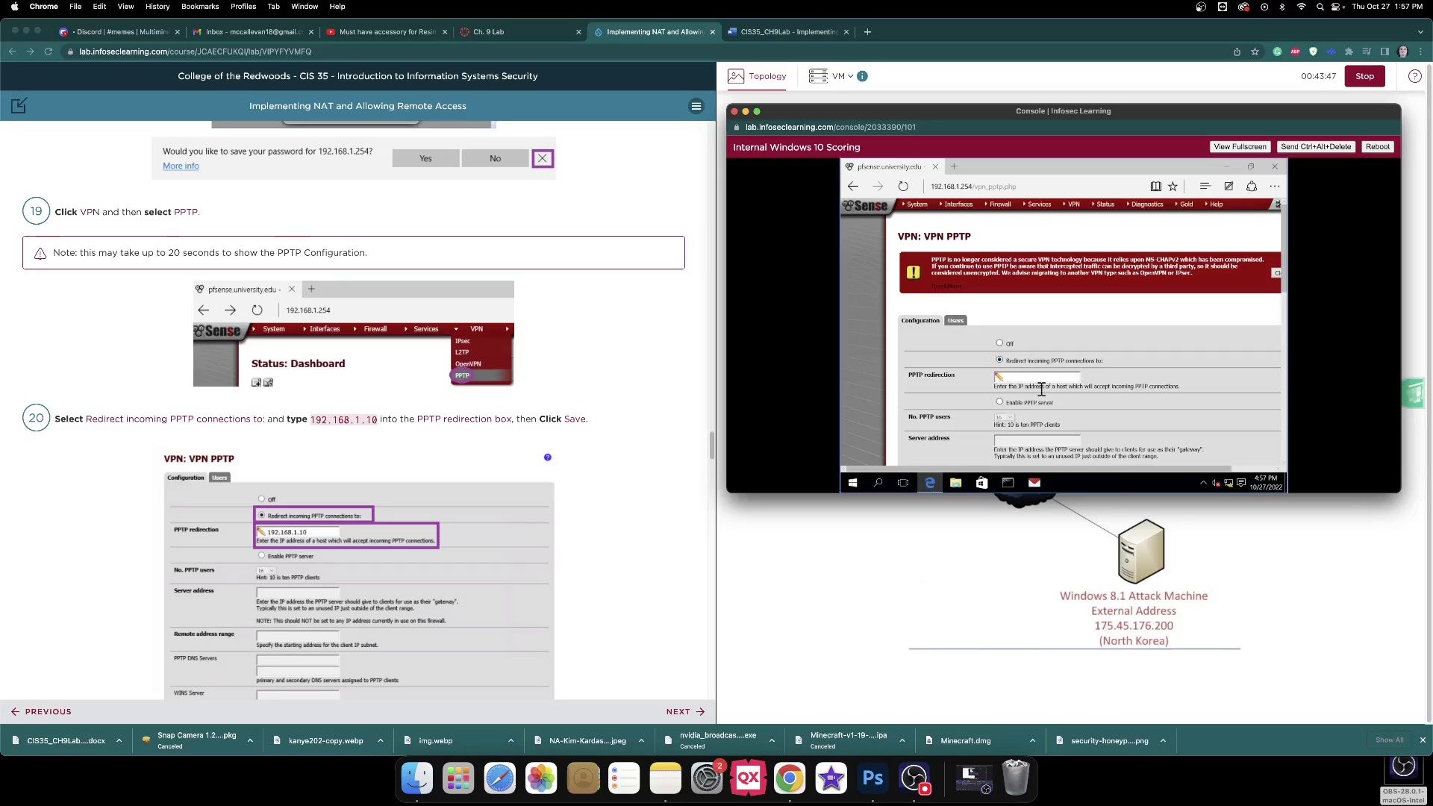
{"action": "type", "text": "192.168.1.10"}
{"action": "scroll", "coordinate": [1126, 387], "scroll_direction": "down", "scroll_amount": 10}
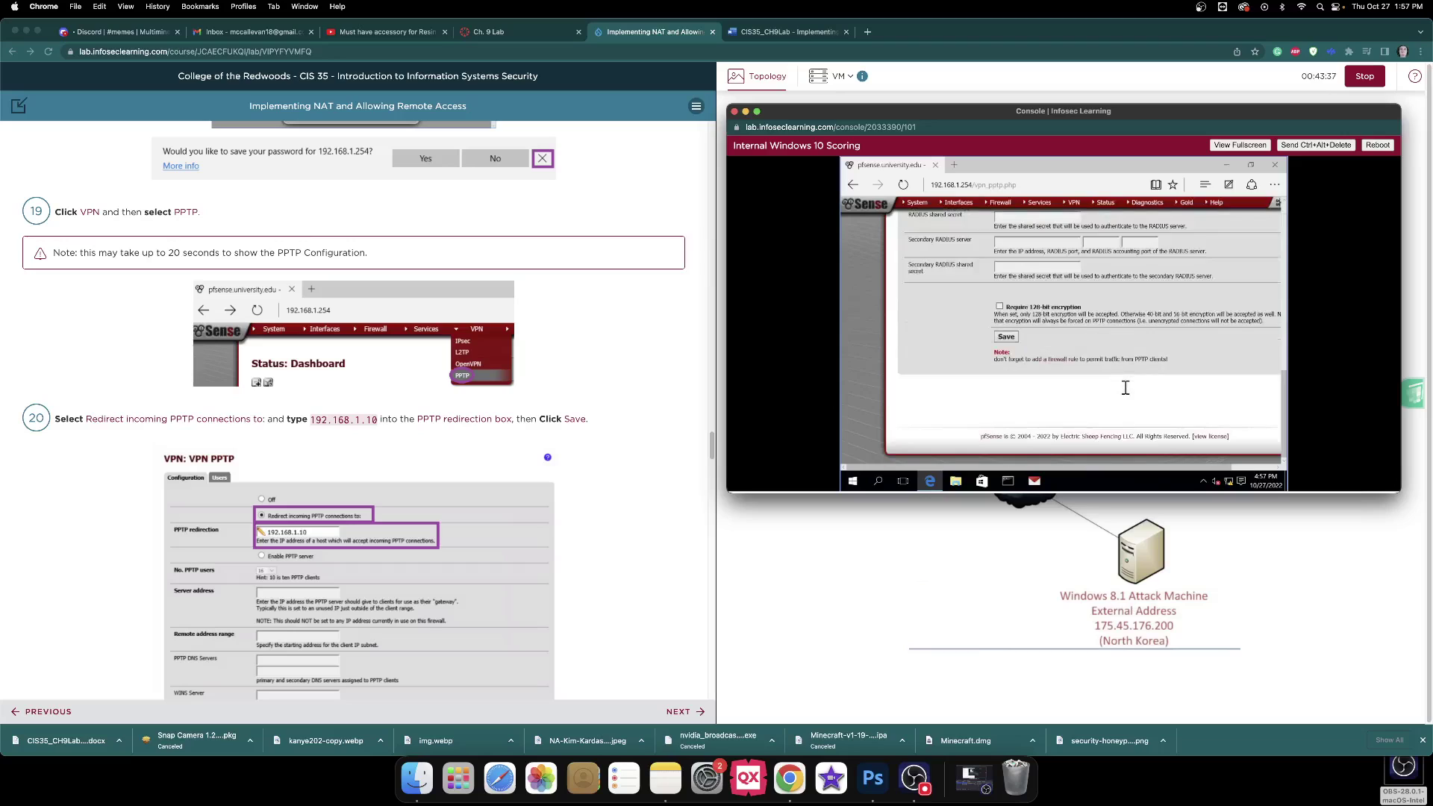
{"action": "scroll", "coordinate": [556, 347], "scroll_direction": "down", "scroll_amount": 5}
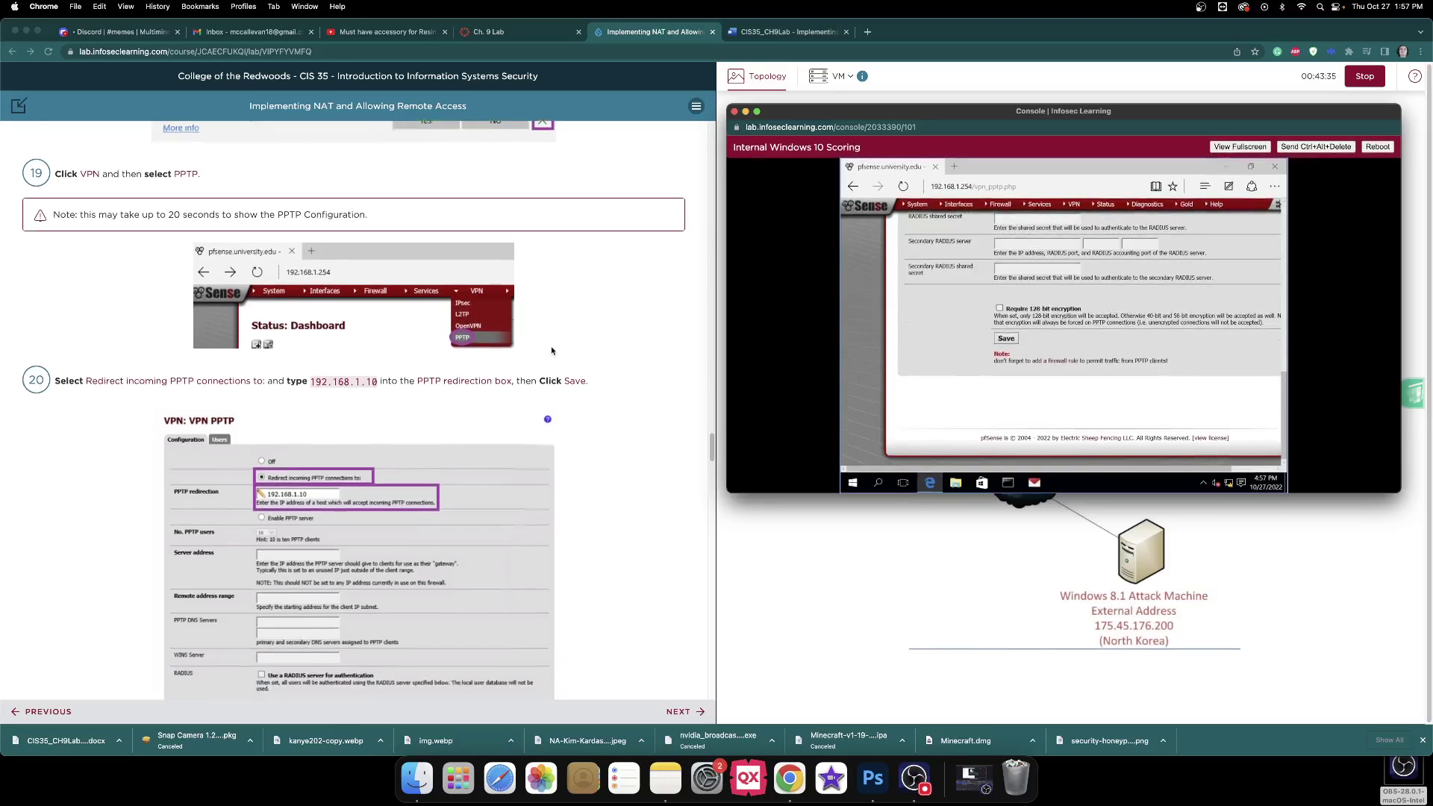
{"action": "scroll", "coordinate": [555, 347], "scroll_direction": "down", "scroll_amount": 7}
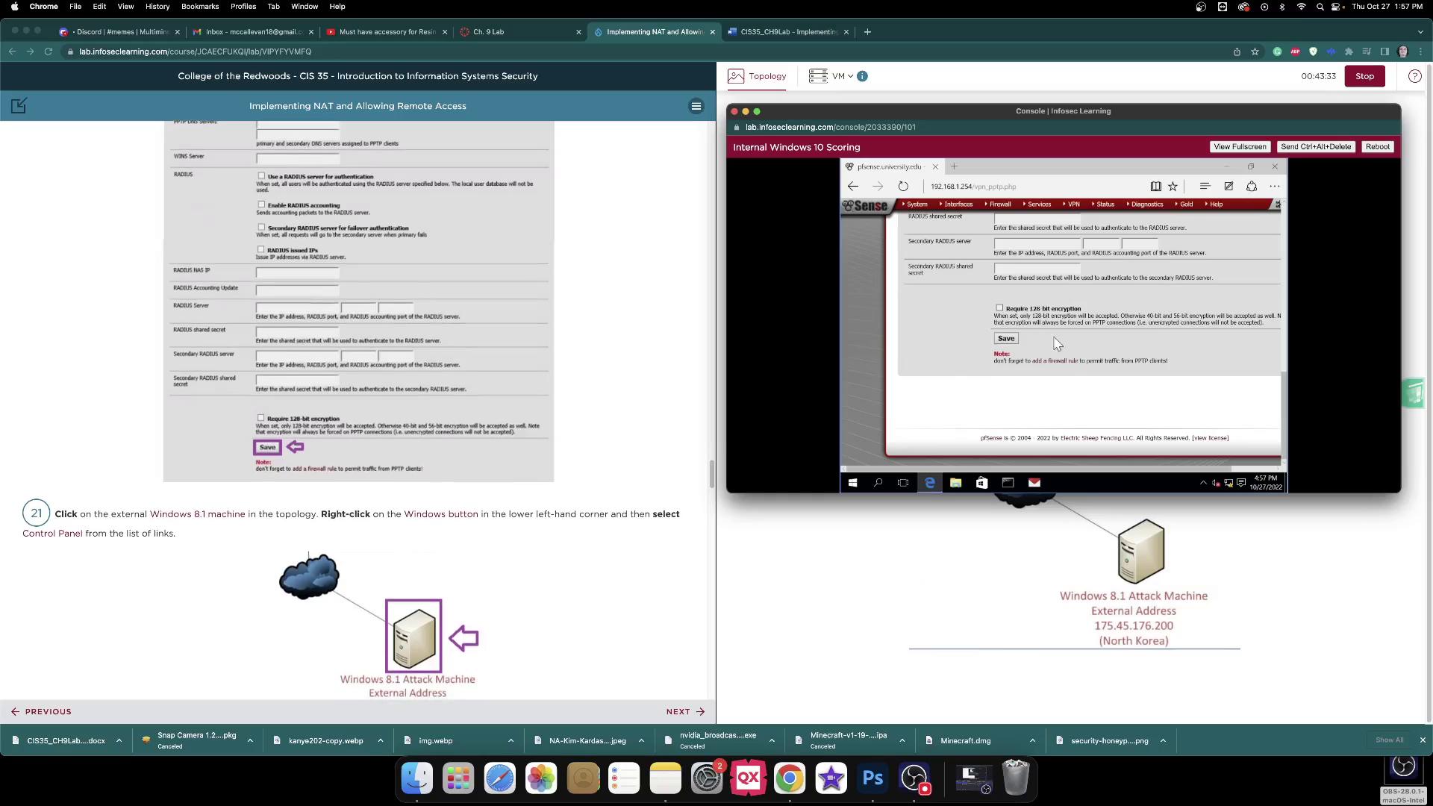
{"action": "left_click", "coordinate": [1007, 339]}
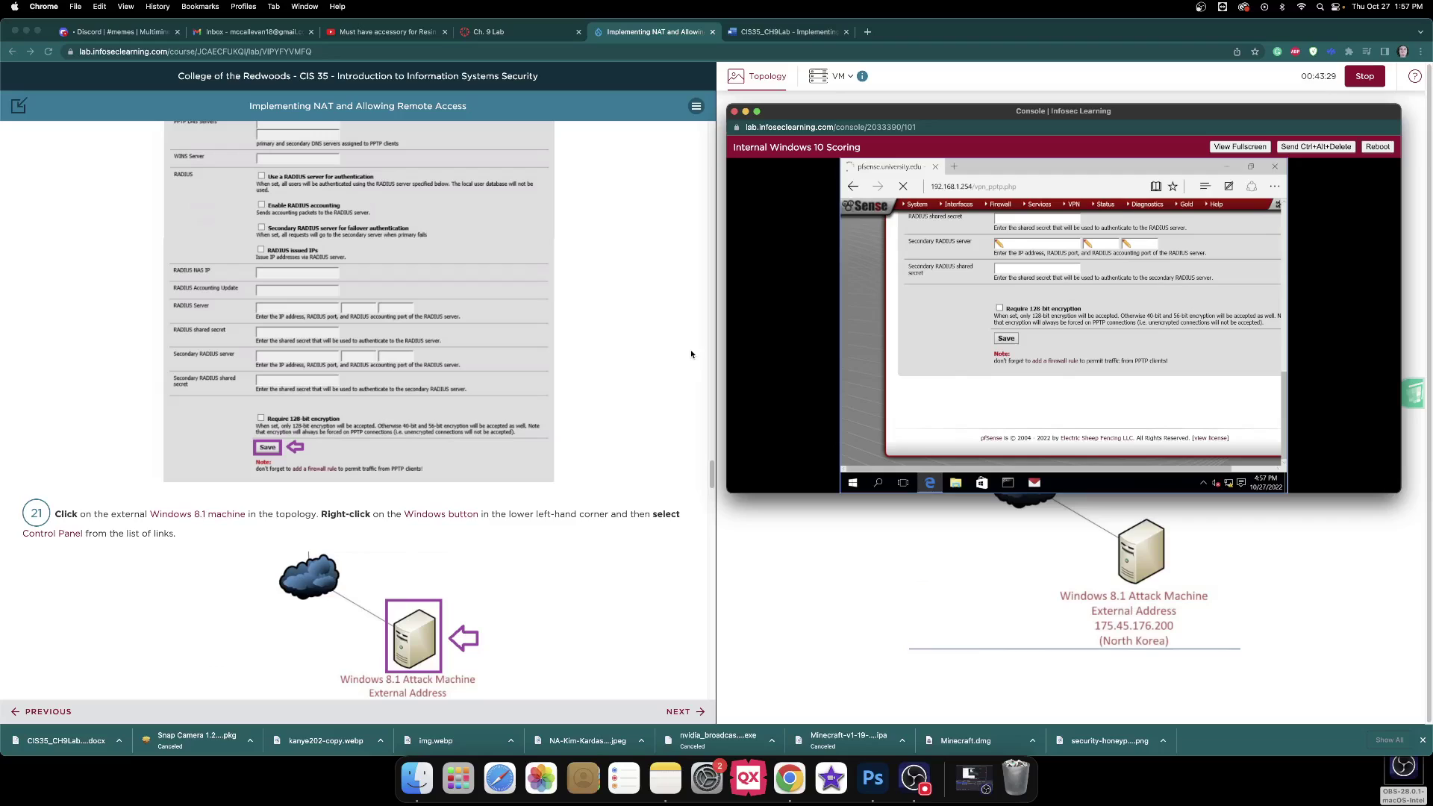
{"action": "scroll", "coordinate": [694, 352], "scroll_direction": "down", "scroll_amount": 5}
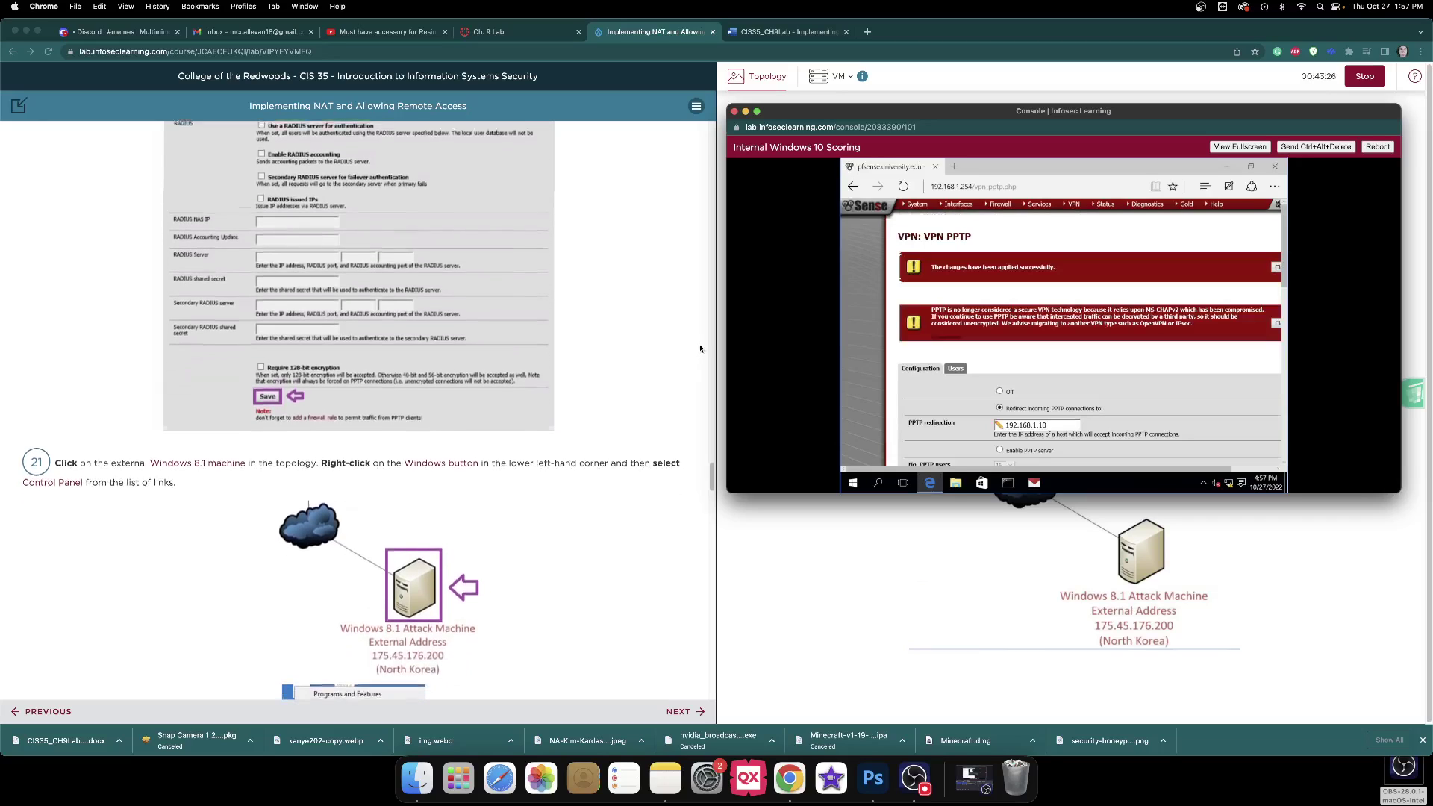
{"action": "scroll", "coordinate": [700, 348], "scroll_direction": "down", "scroll_amount": 1}
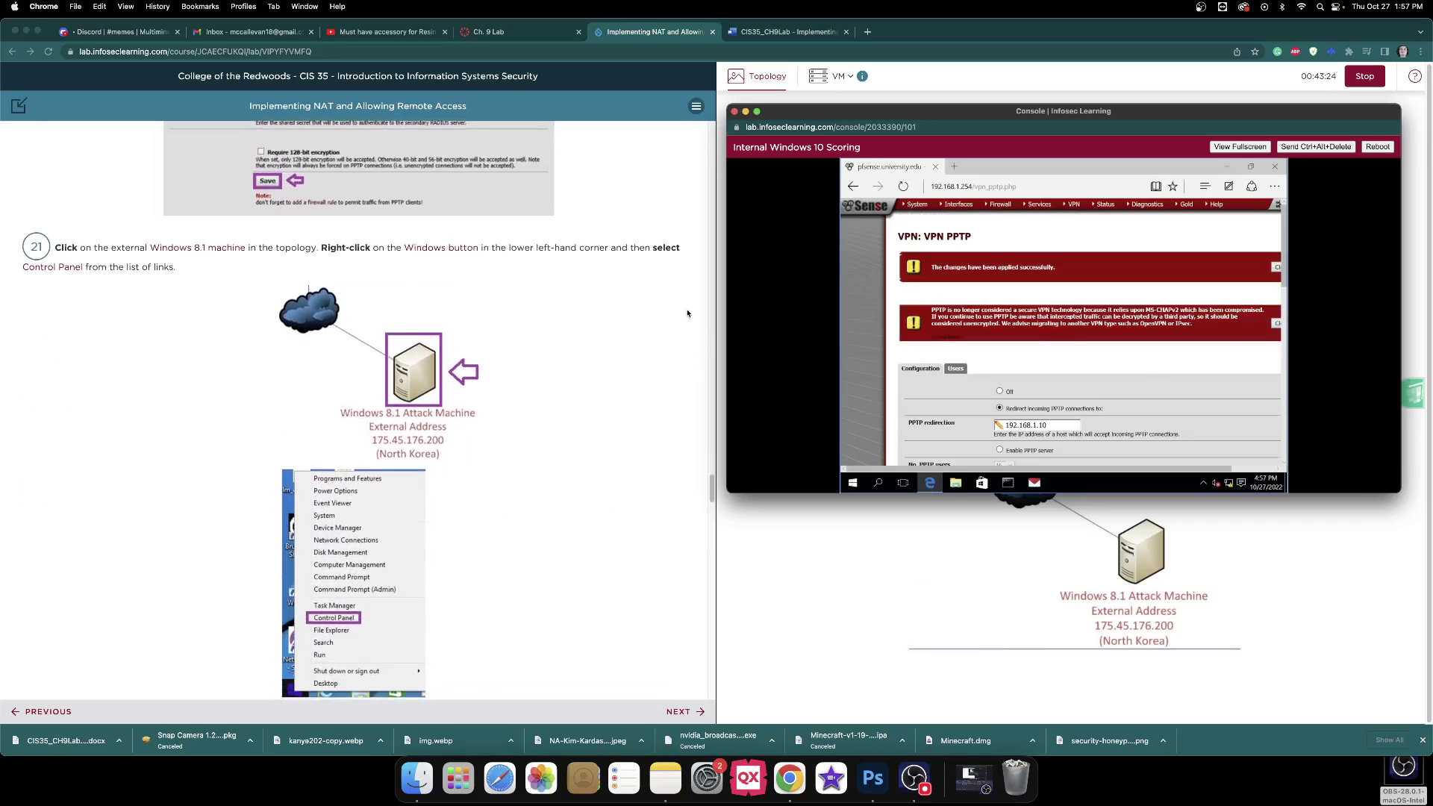
{"action": "scroll", "coordinate": [988, 342], "scroll_direction": "down", "scroll_amount": 10}
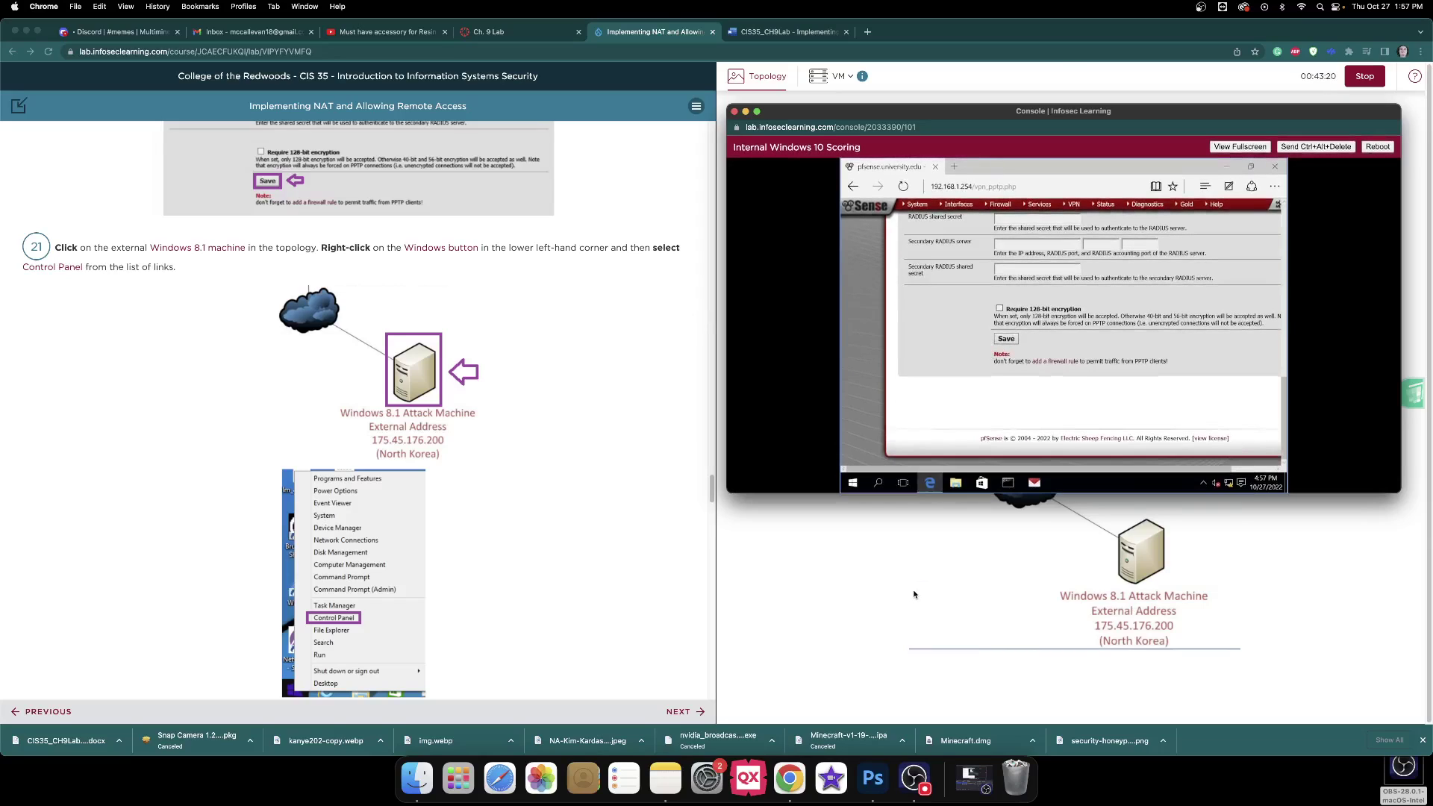
Close the Windows 10 console, then open and enlarge the Windows 8.1 Attack Machine console.
{"action": "left_click", "coordinate": [1099, 559]}
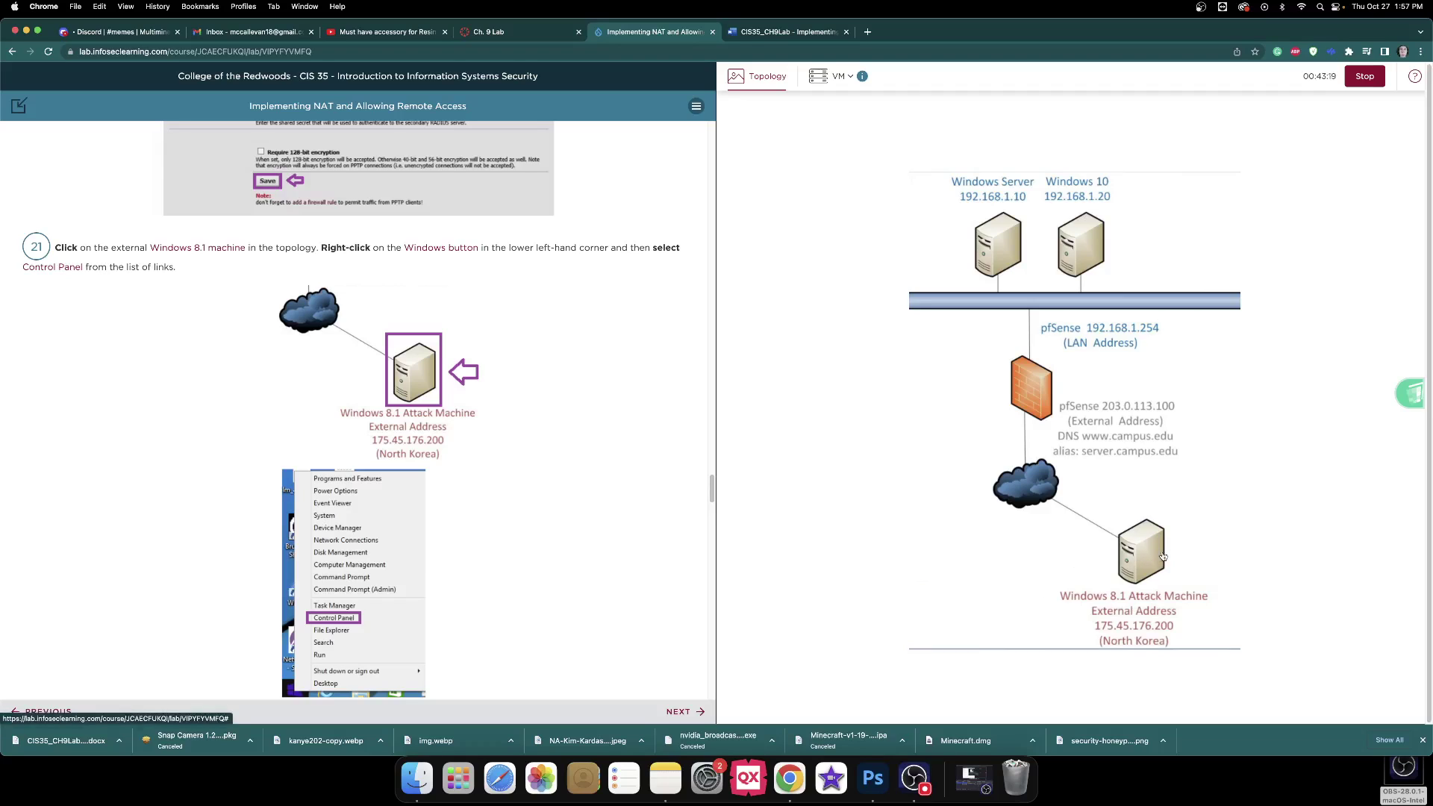
{"action": "scroll", "coordinate": [413, 299], "scroll_direction": "down", "scroll_amount": 5}
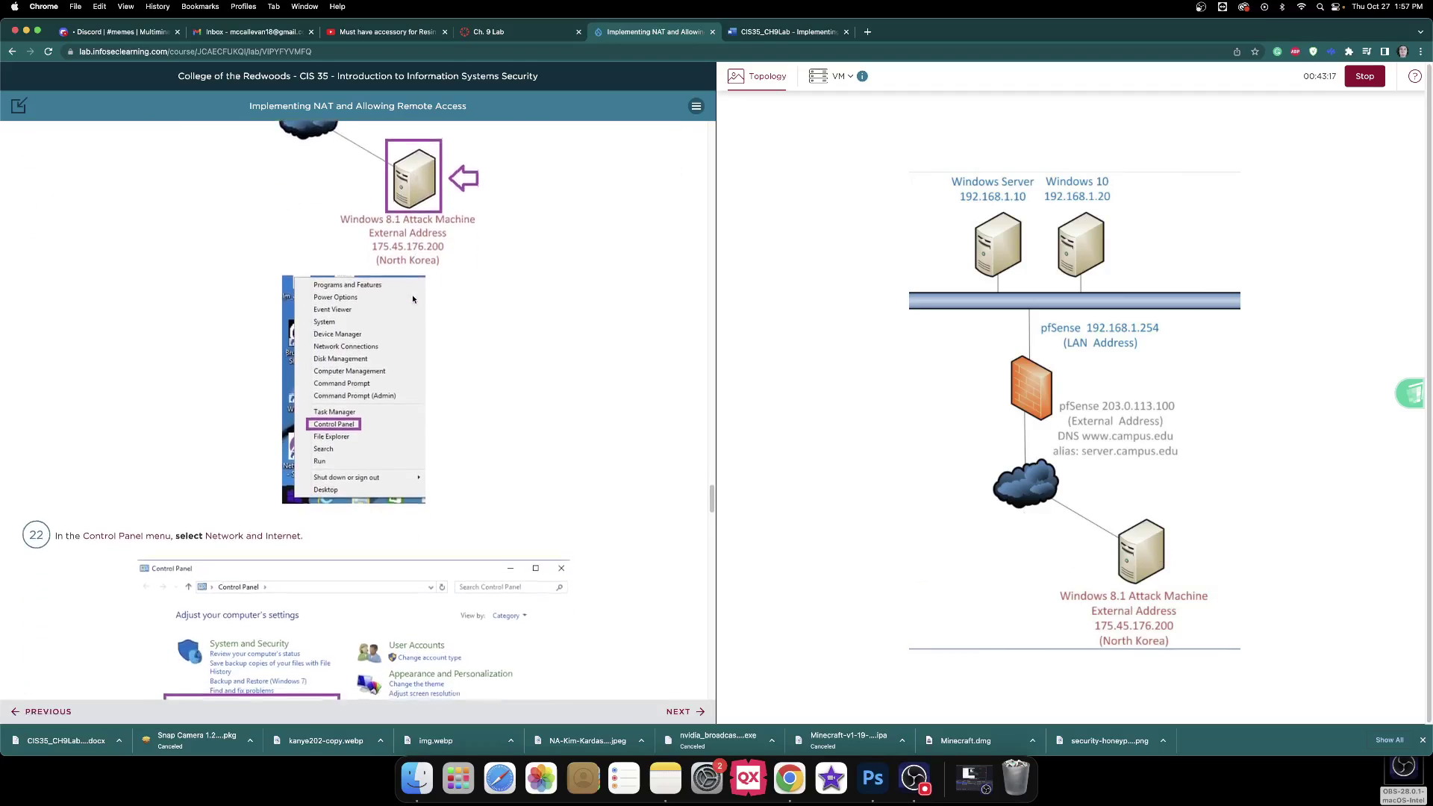
{"action": "scroll", "coordinate": [413, 299], "scroll_direction": "up", "scroll_amount": 3}
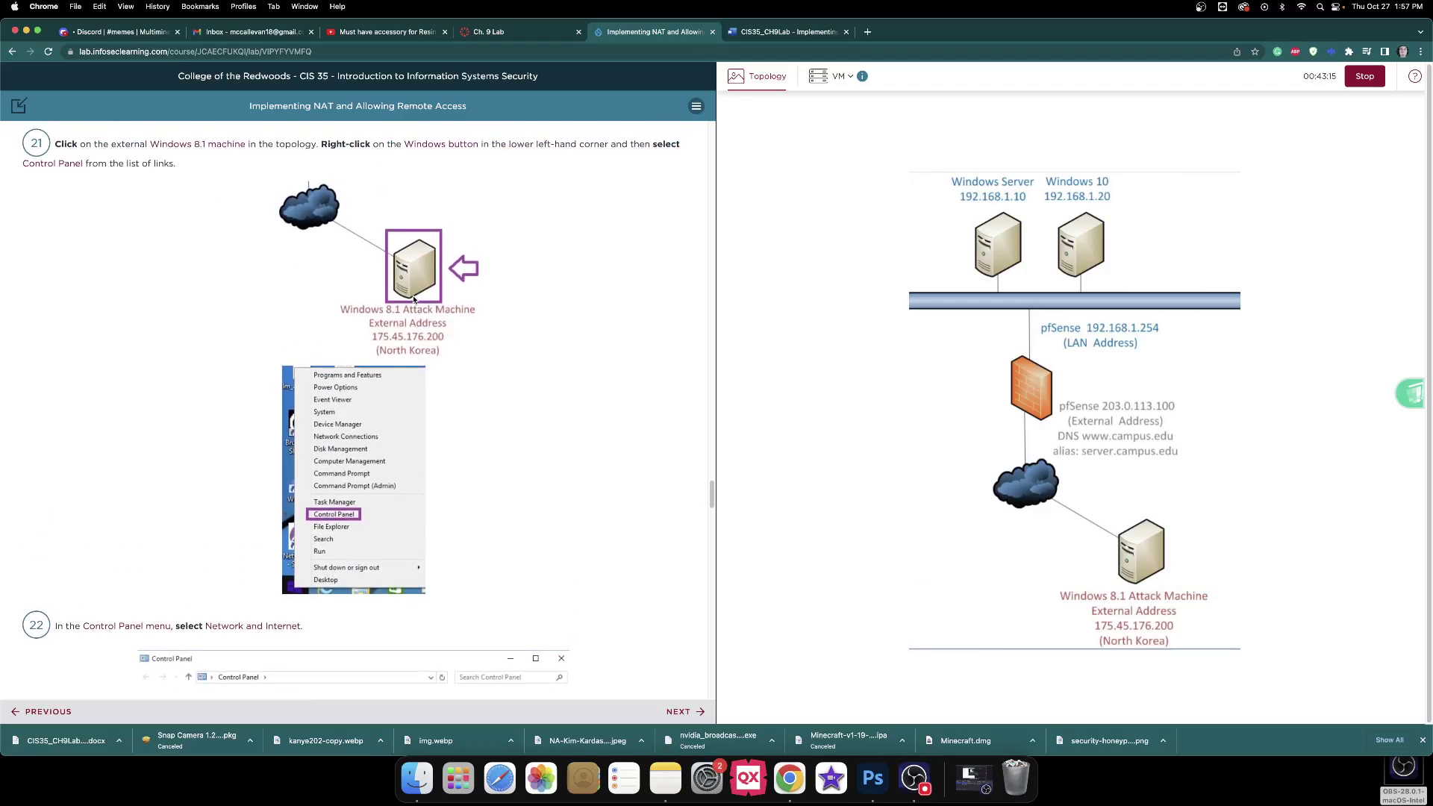
{"action": "left_click", "coordinate": [1131, 539]}
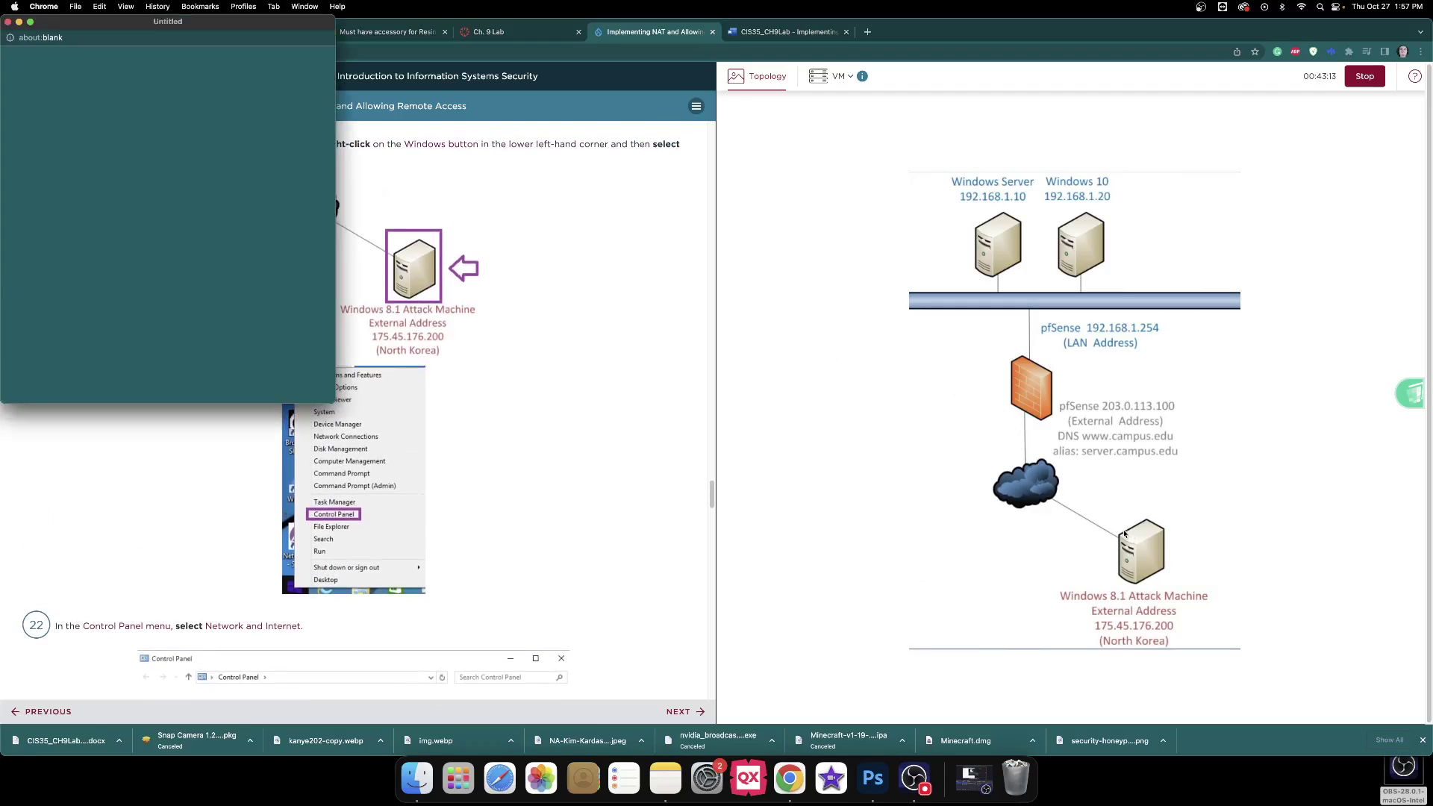
{"action": "left_click_drag", "start_coordinate": [313, 23], "coordinate": [1041, 139]}
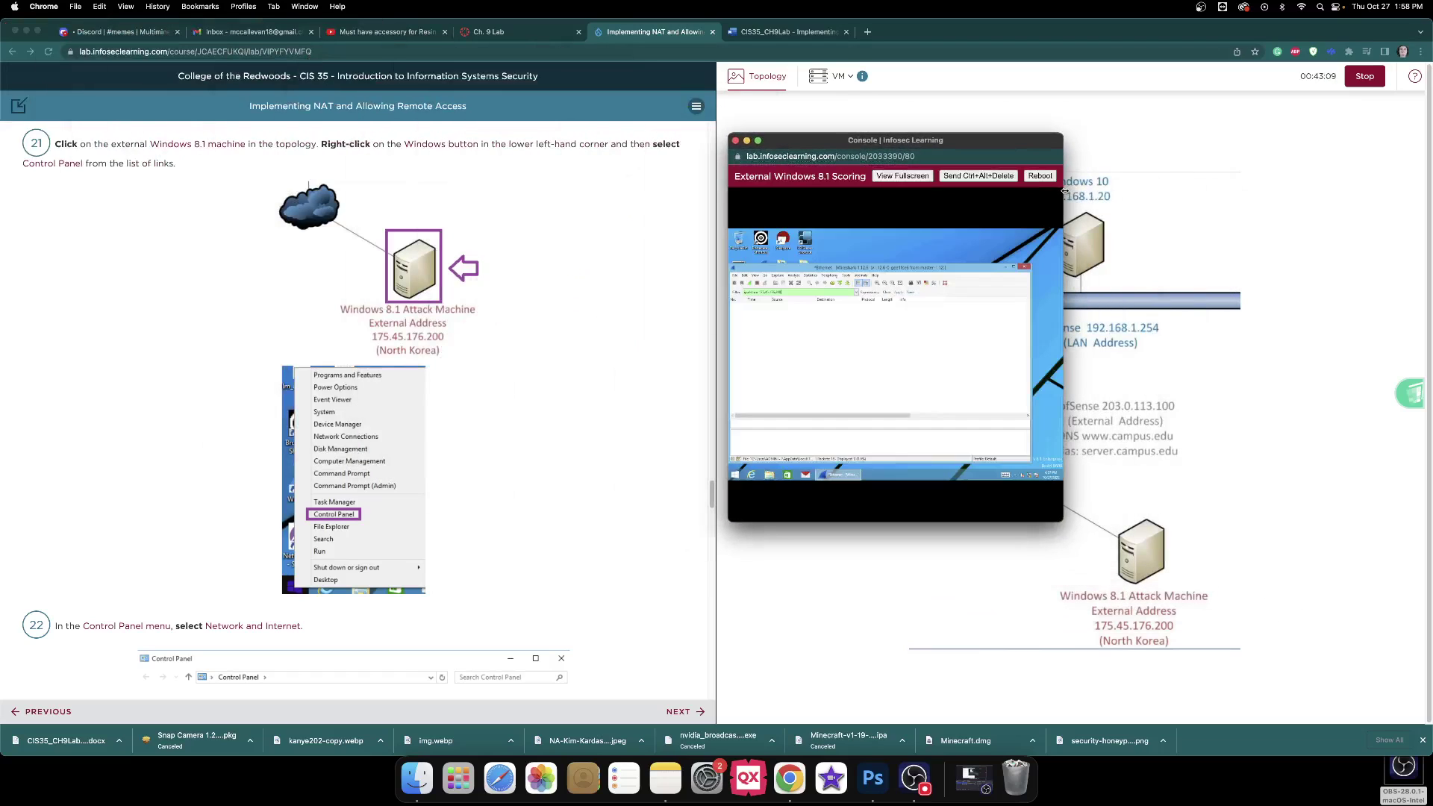
{"action": "left_click_drag", "start_coordinate": [1063, 191], "coordinate": [1314, 219]}
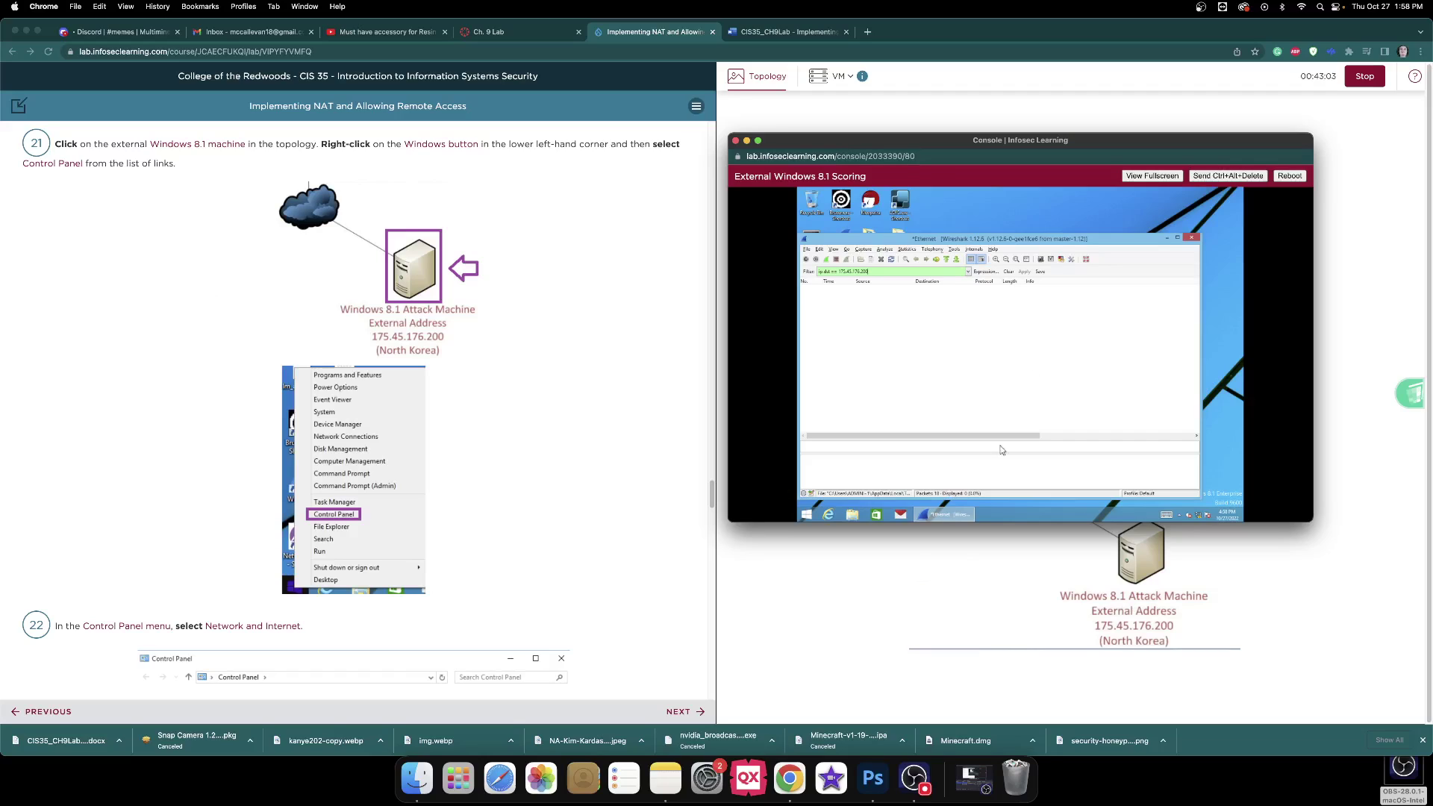
Restart the Windows 8.1 machine from its Start screen and confirm the reboot.
{"action": "left_click", "coordinate": [809, 516]}
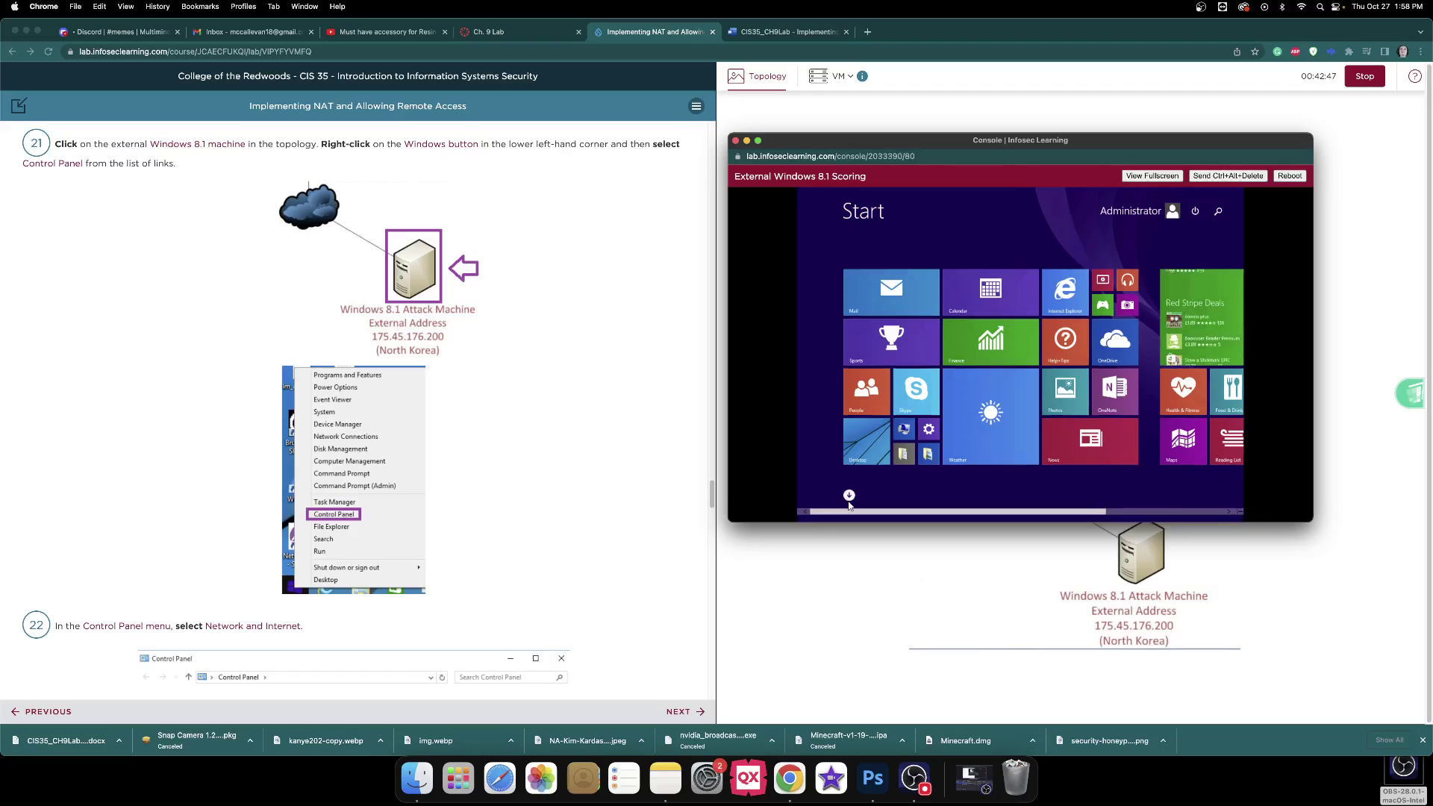
{"action": "left_click", "coordinate": [849, 504]}
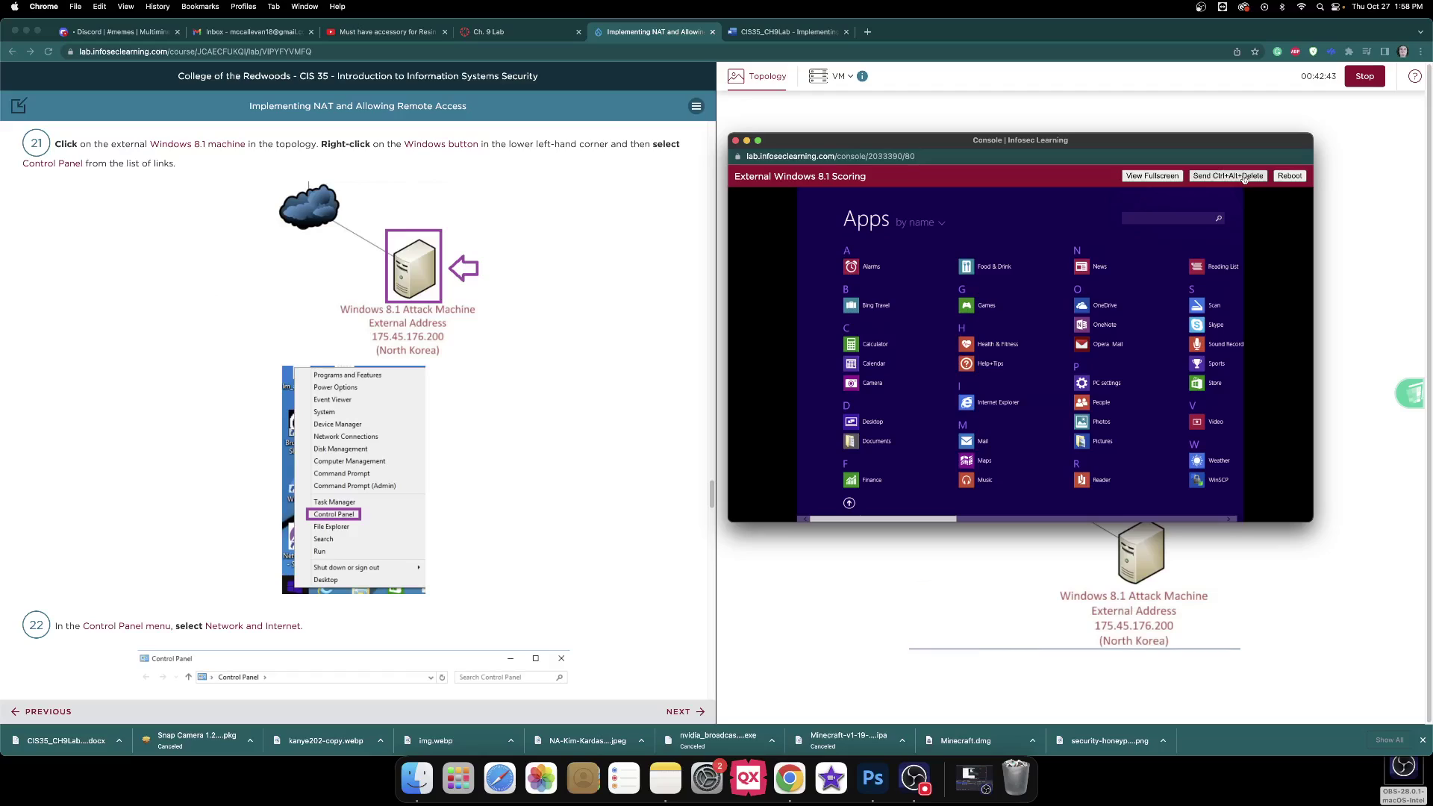
{"action": "left_click", "coordinate": [1290, 176]}
{"action": "left_click", "coordinate": [1111, 218]}
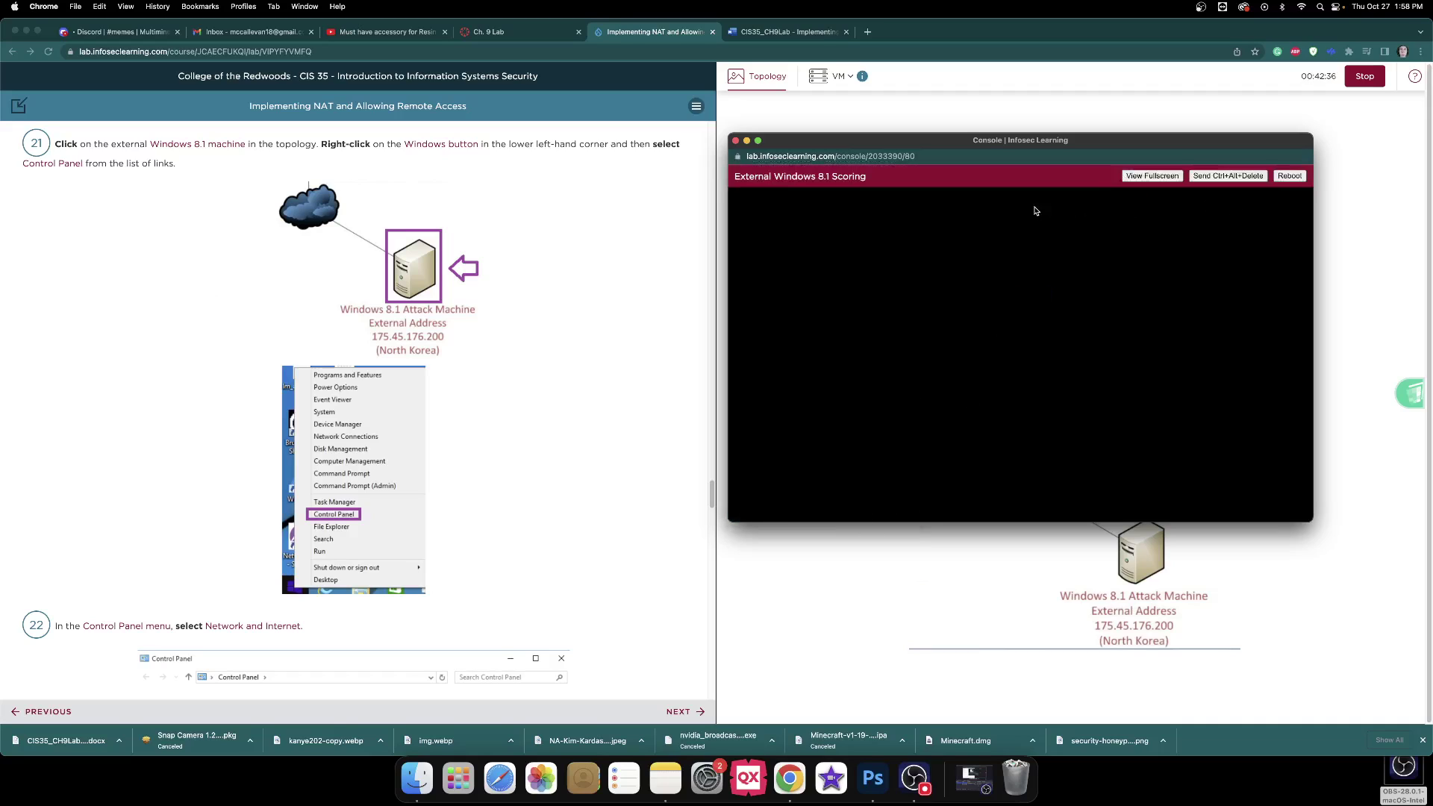
{"action": "scroll", "coordinate": [616, 249], "scroll_direction": "down", "scroll_amount": 5}
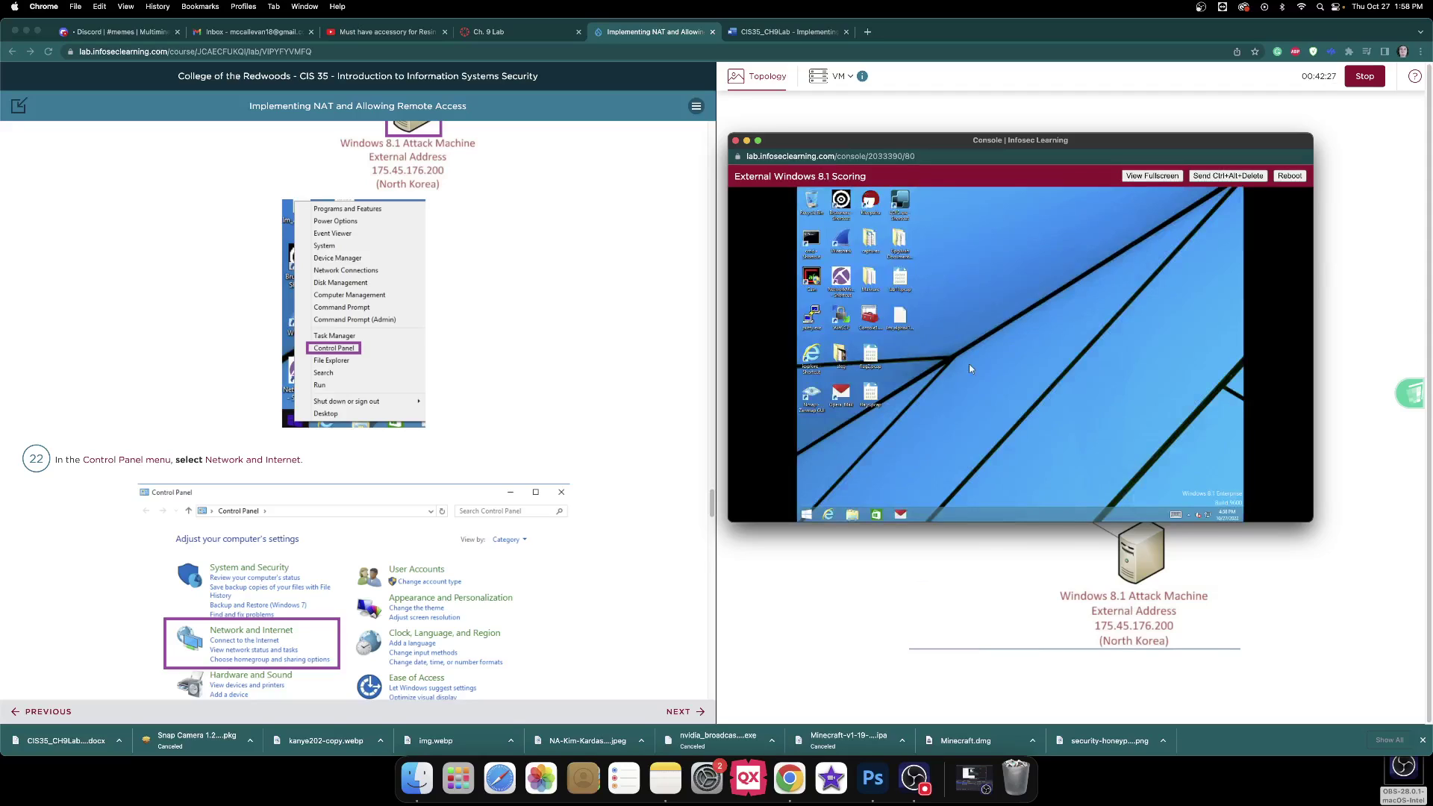
Open the Connect to the Internet wizard from the Start quick-link menu, then cancel it.
{"action": "right_click", "coordinate": [807, 517]}
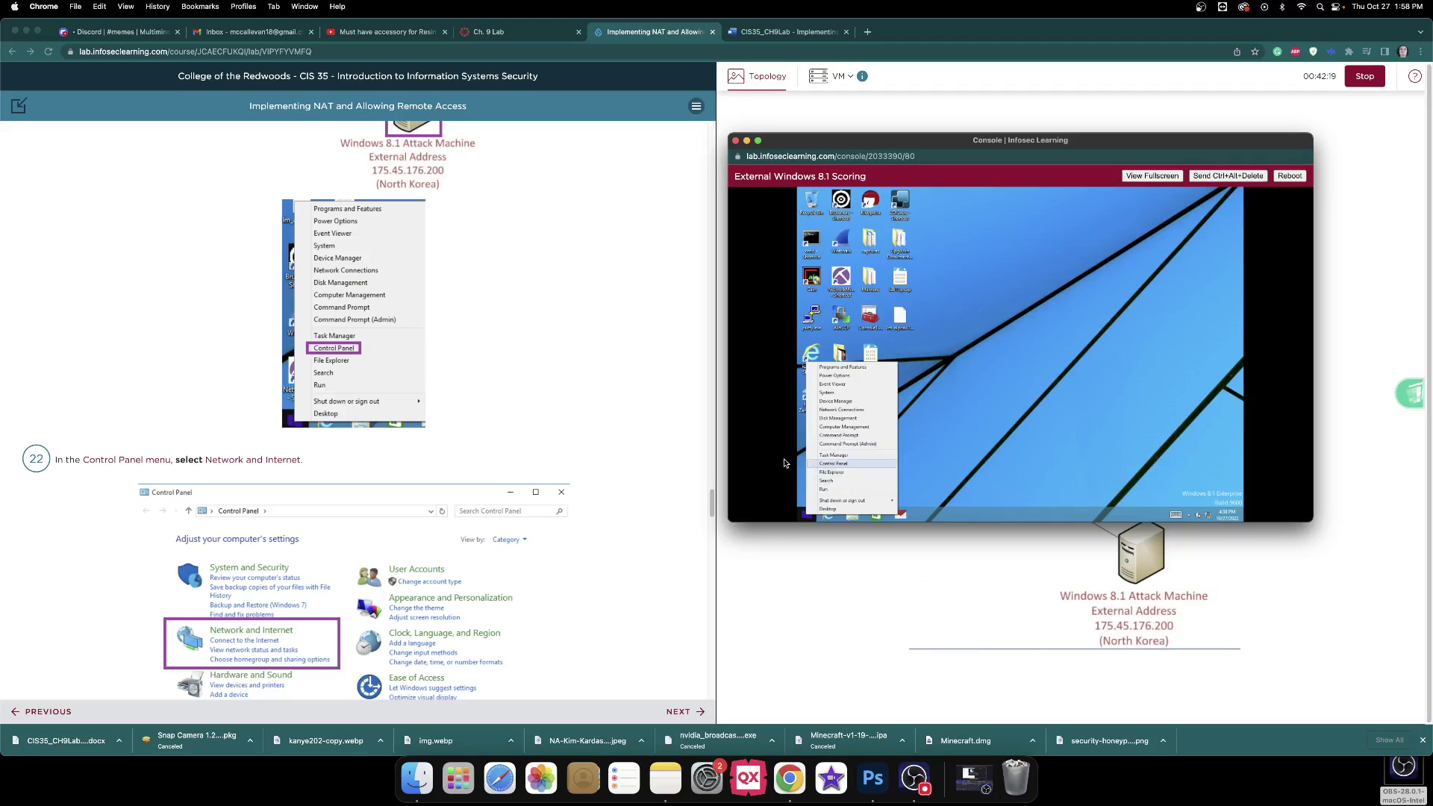
{"action": "scroll", "coordinate": [647, 342], "scroll_direction": "down", "scroll_amount": 6}
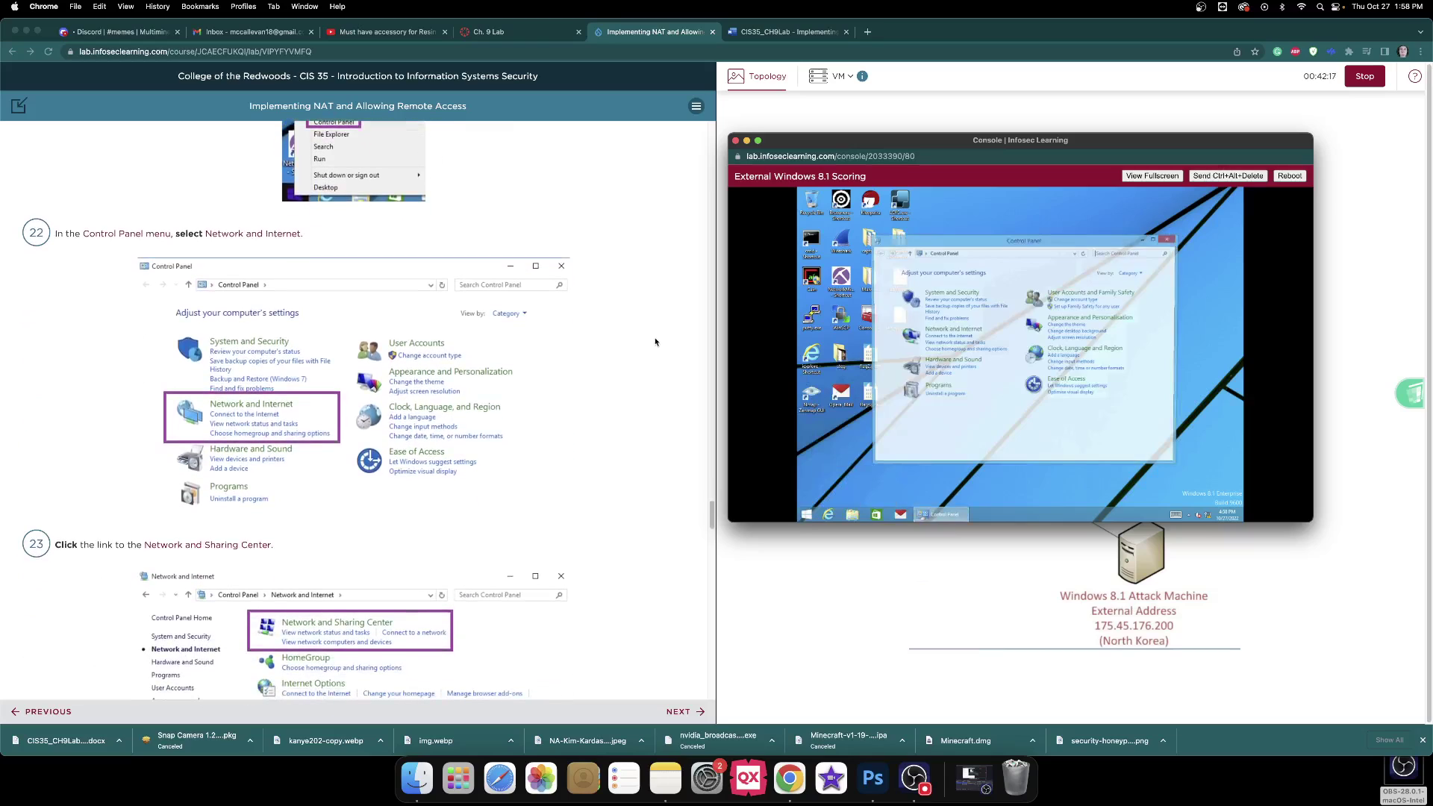
{"action": "left_click", "coordinate": [934, 337]}
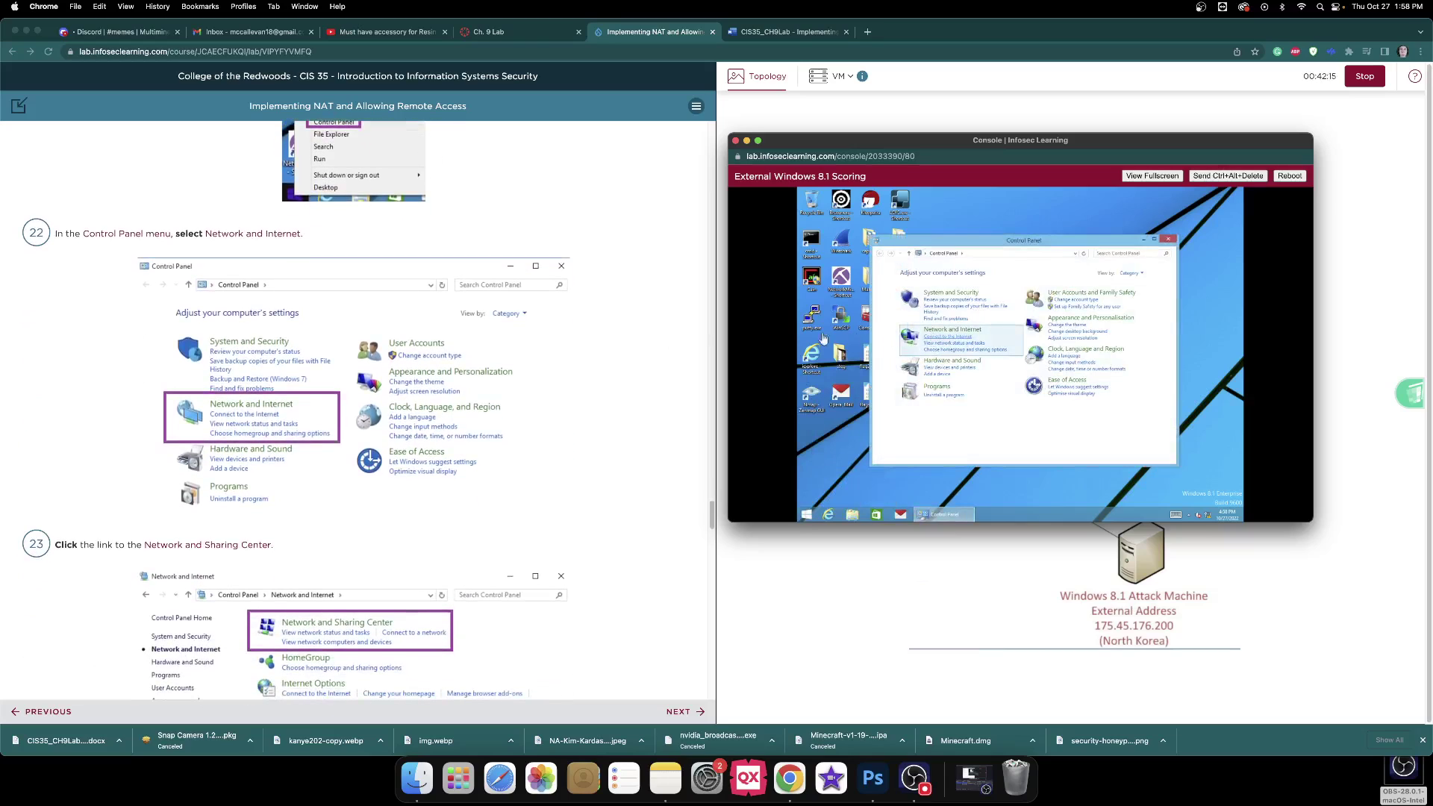
{"action": "scroll", "coordinate": [625, 308], "scroll_direction": "down", "scroll_amount": 2}
{"action": "scroll", "coordinate": [625, 307], "scroll_direction": "down", "scroll_amount": 4}
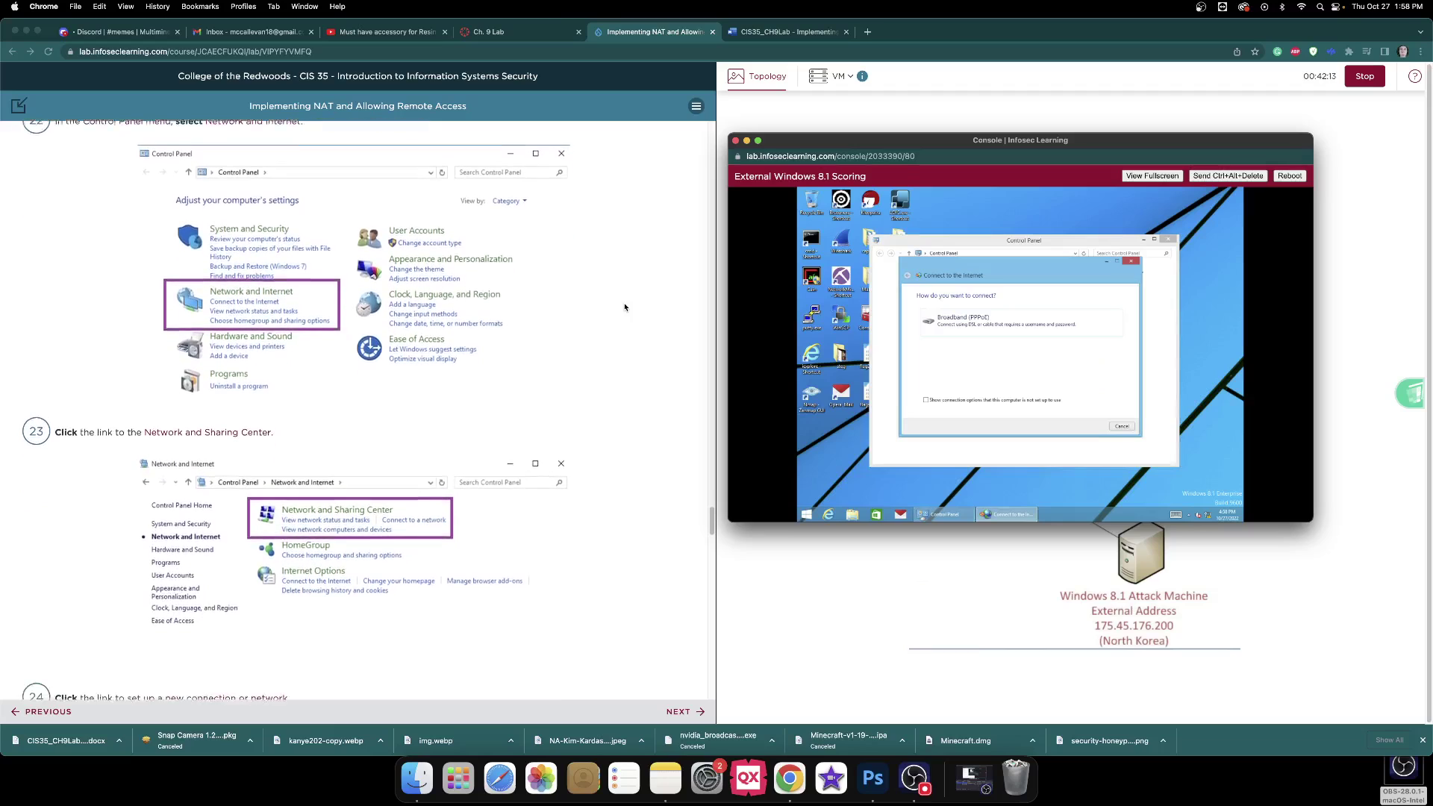
{"action": "scroll", "coordinate": [625, 307], "scroll_direction": "up", "scroll_amount": 2}
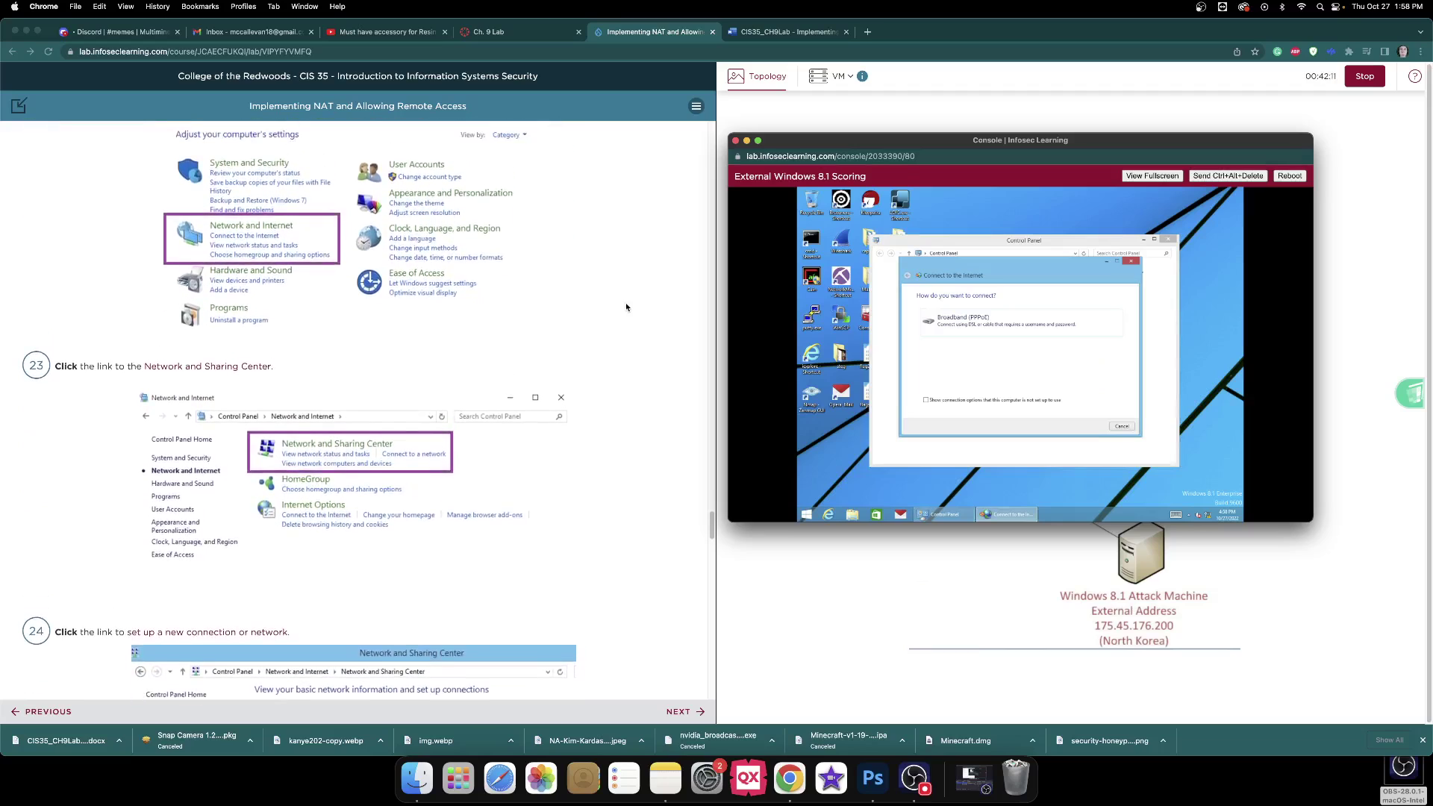
{"action": "left_click", "coordinate": [1124, 428]}
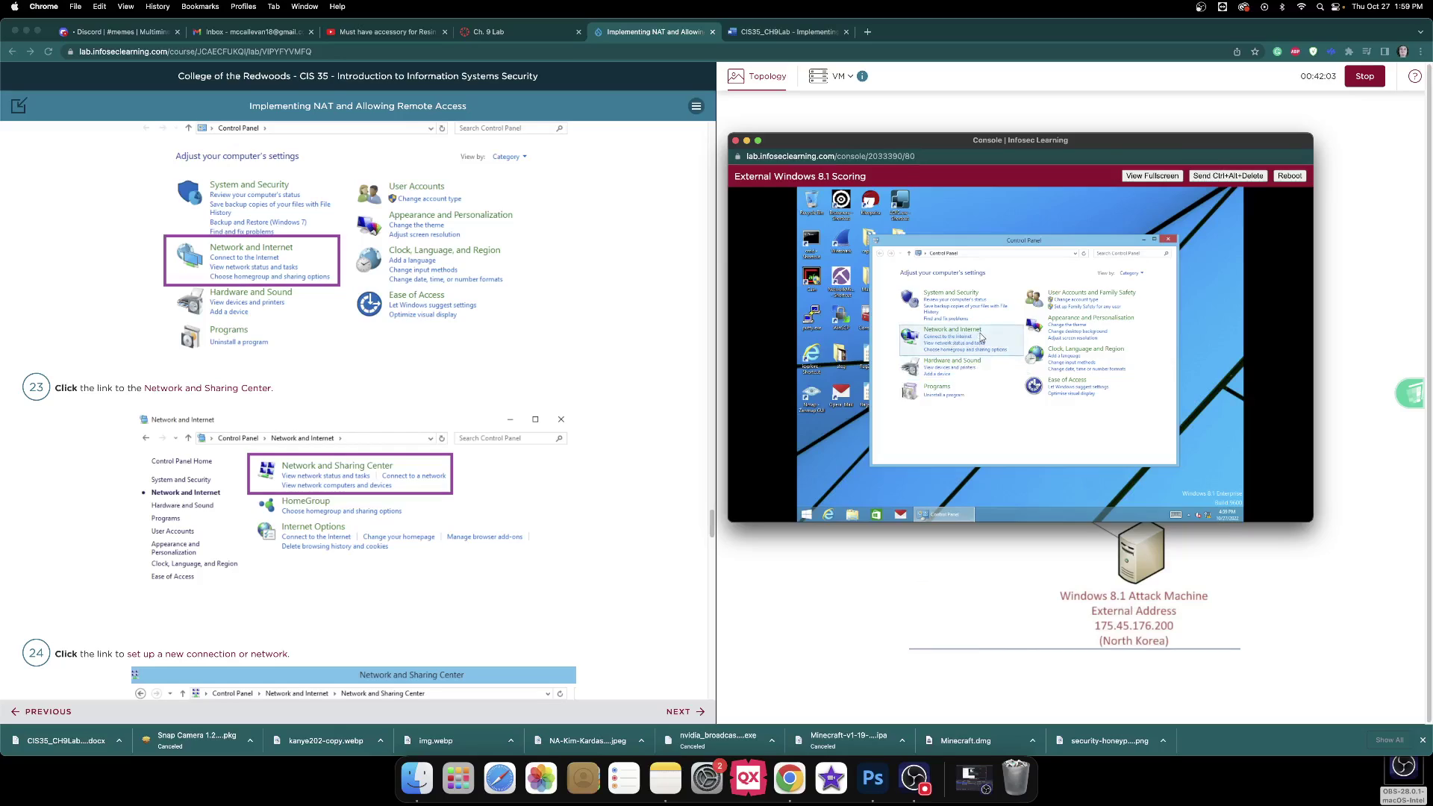
In Network and Internet, set up a new connection, choose Connect to a workplace, and advance.
{"action": "left_click", "coordinate": [981, 337]}
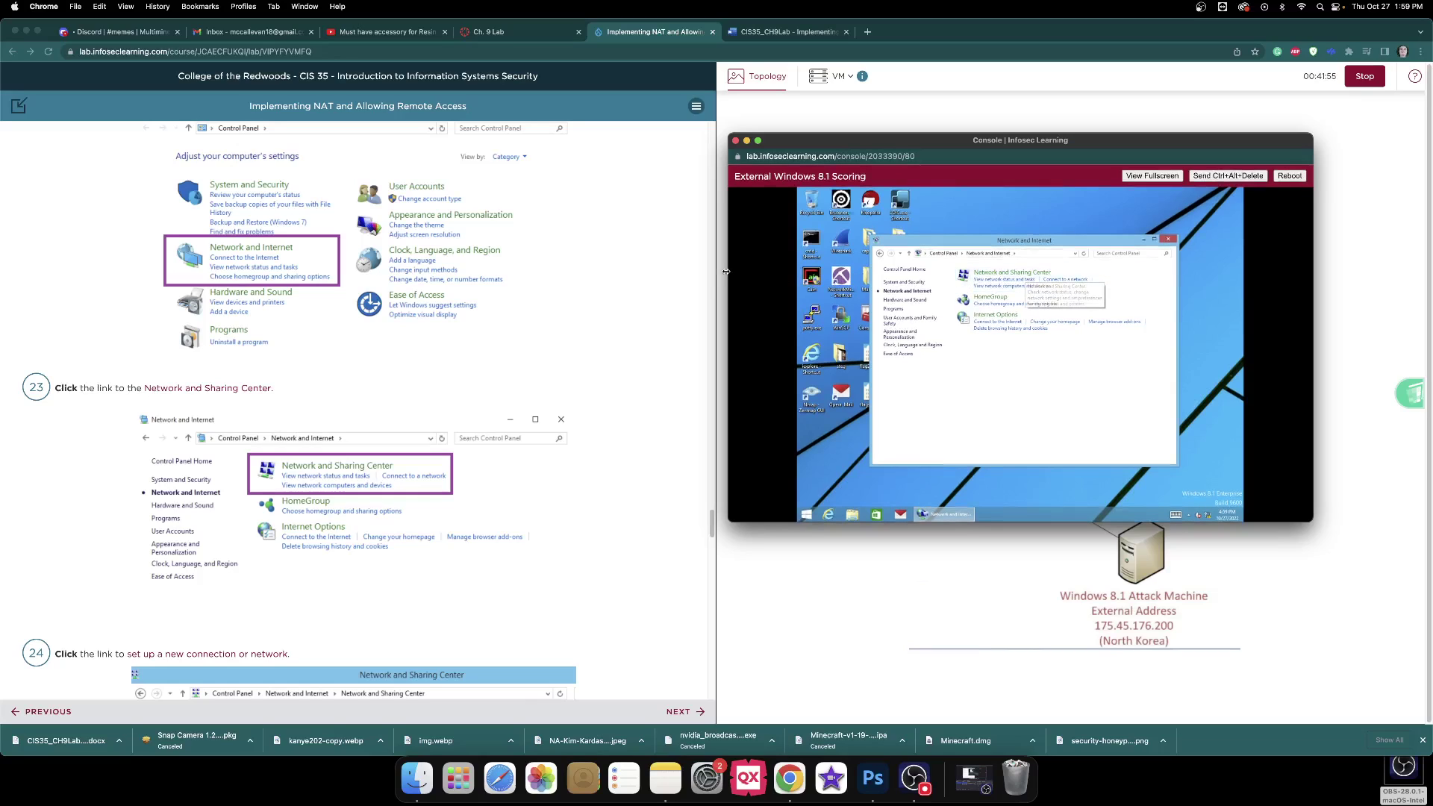
{"action": "scroll", "coordinate": [625, 281], "scroll_direction": "down", "scroll_amount": 10}
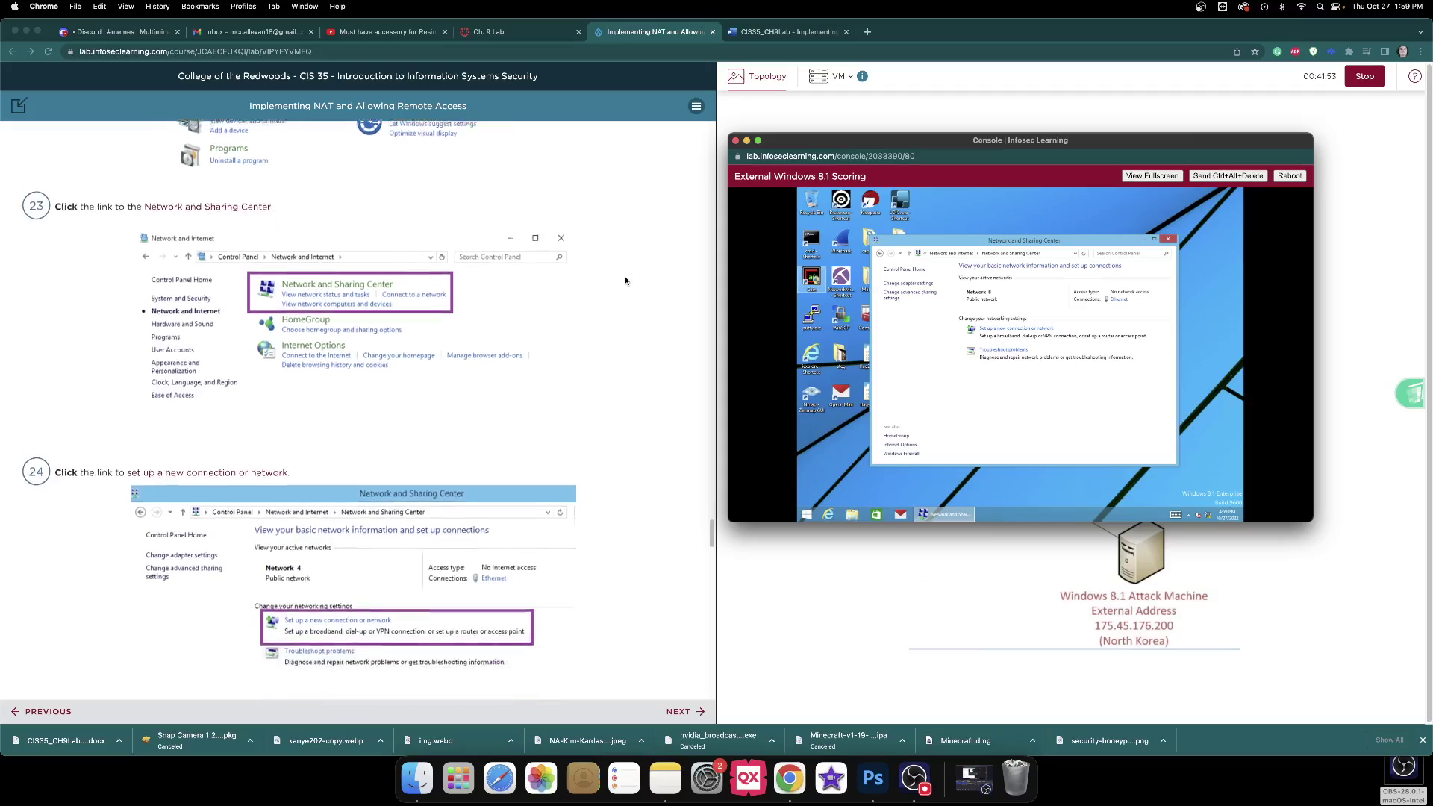
{"action": "left_click", "coordinate": [1022, 333]}
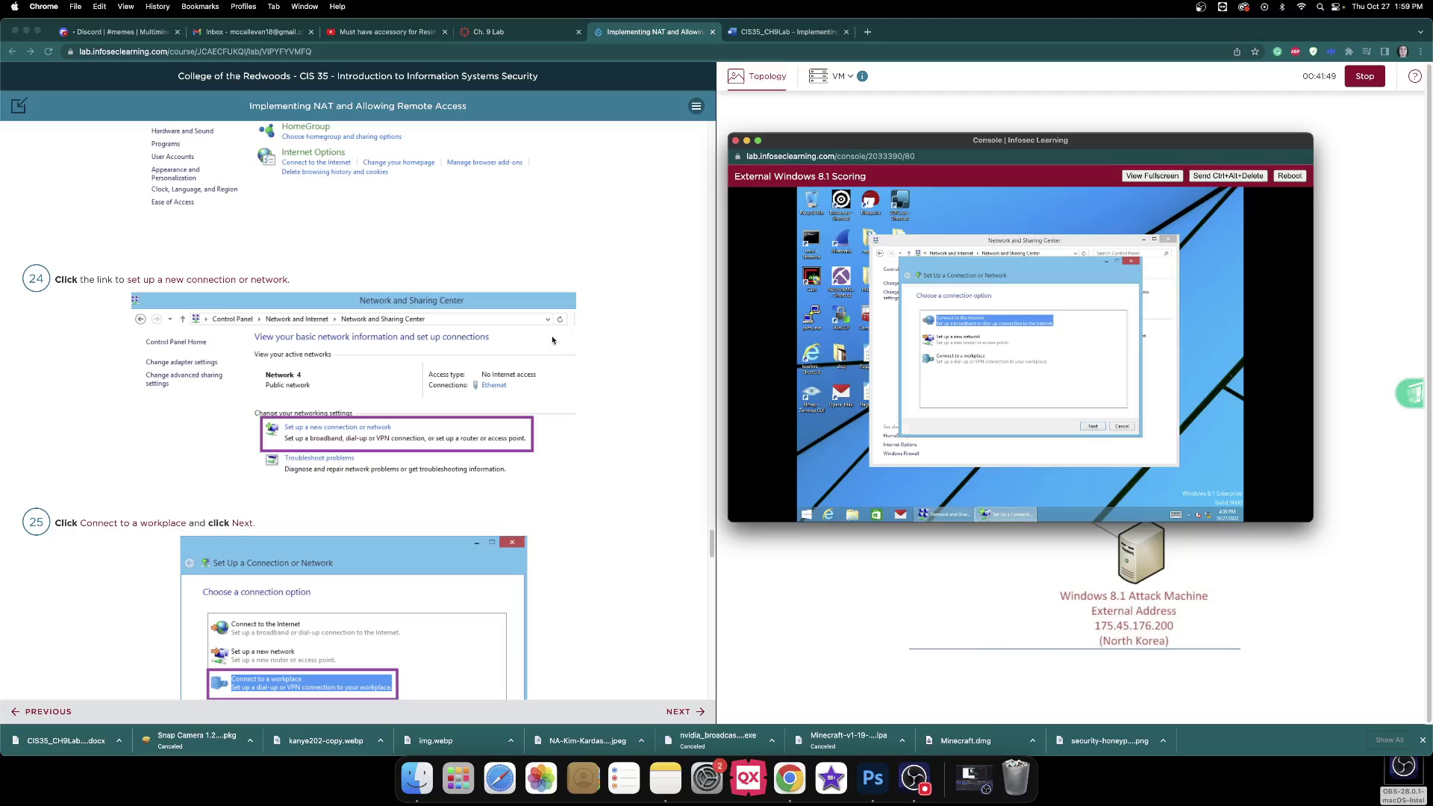
{"action": "scroll", "coordinate": [596, 329], "scroll_direction": "down", "scroll_amount": 2}
{"action": "scroll", "coordinate": [596, 330], "scroll_direction": "down", "scroll_amount": 5}
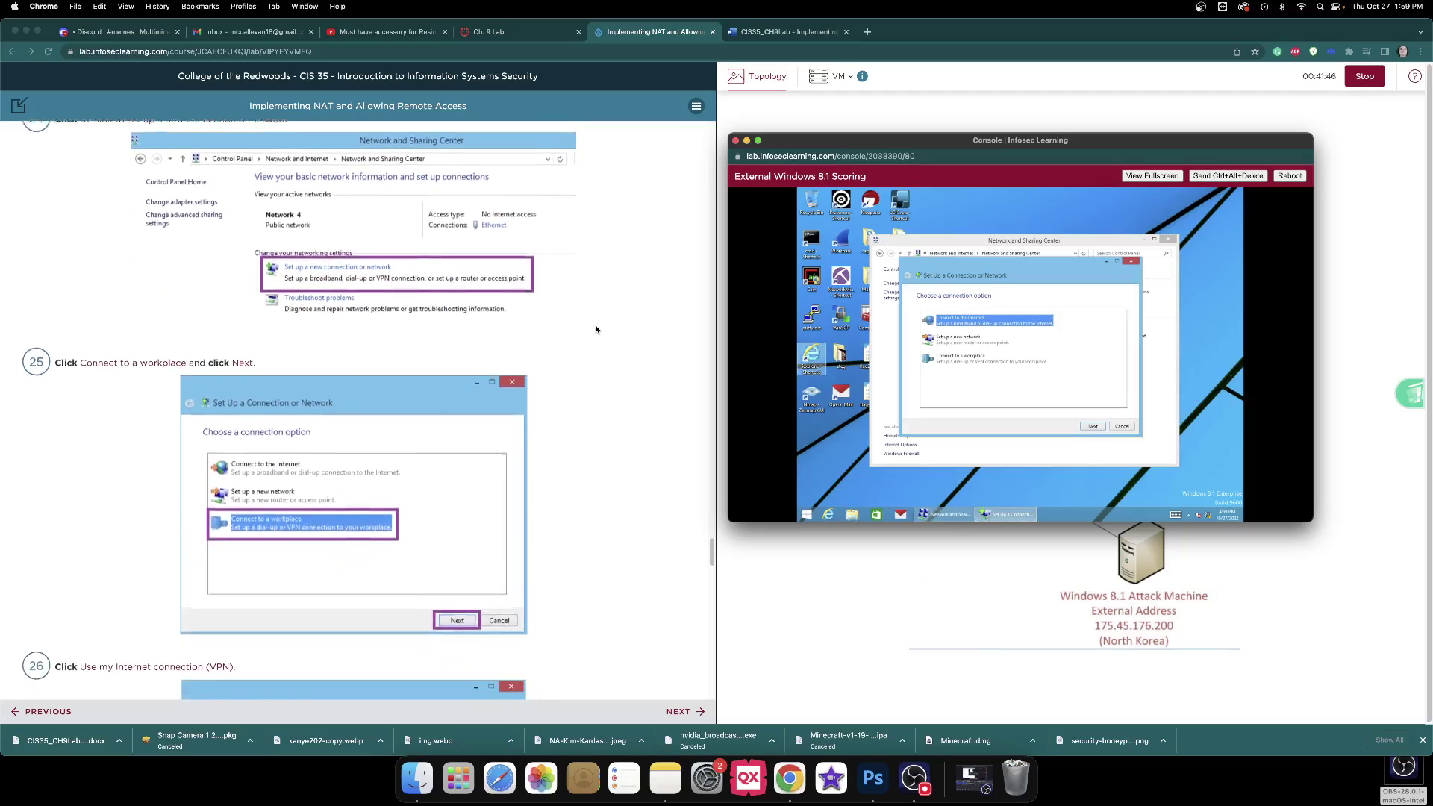
{"action": "left_click", "coordinate": [952, 363]}
{"action": "scroll", "coordinate": [618, 351], "scroll_direction": "down", "scroll_amount": 1}
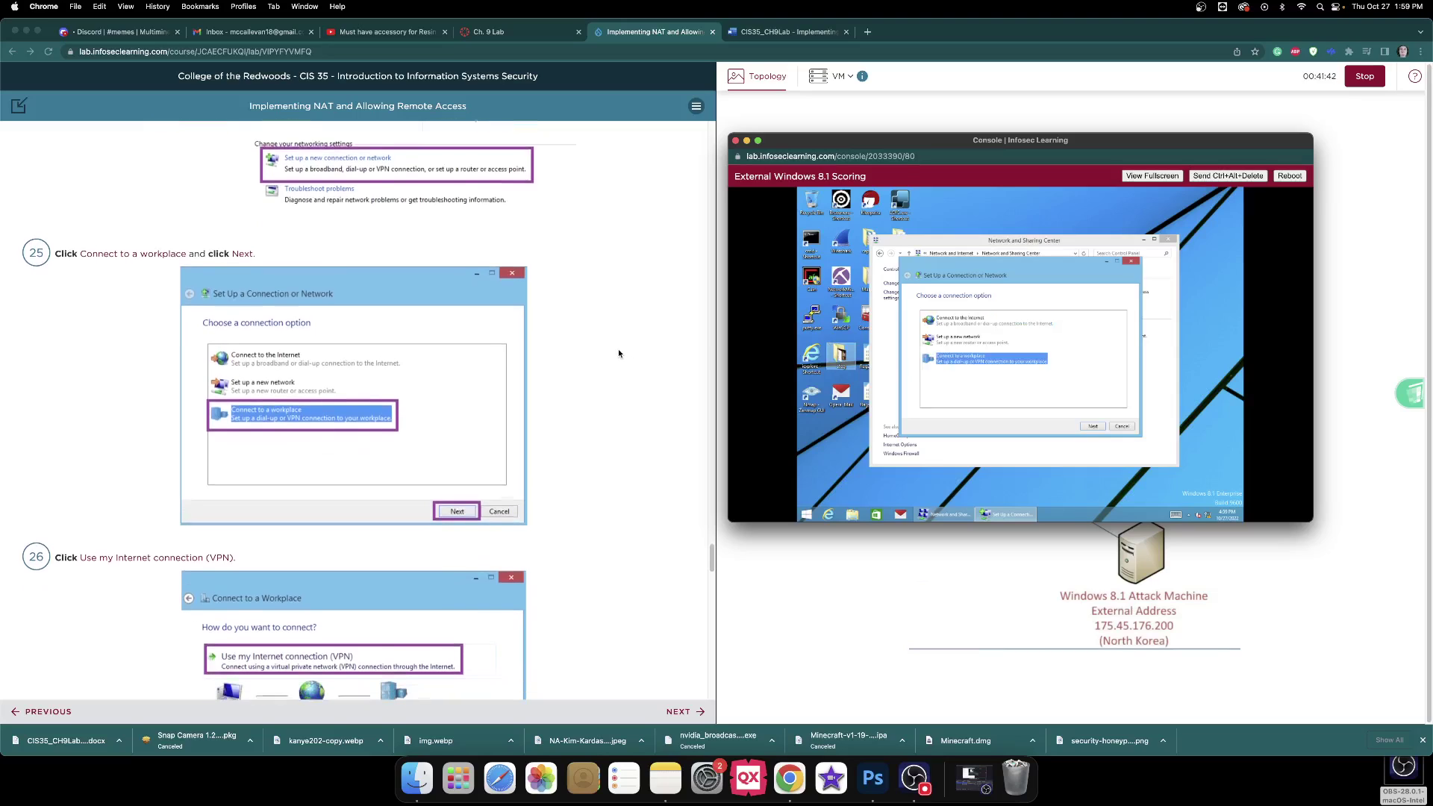
{"action": "scroll", "coordinate": [618, 353], "scroll_direction": "down", "scroll_amount": 4}
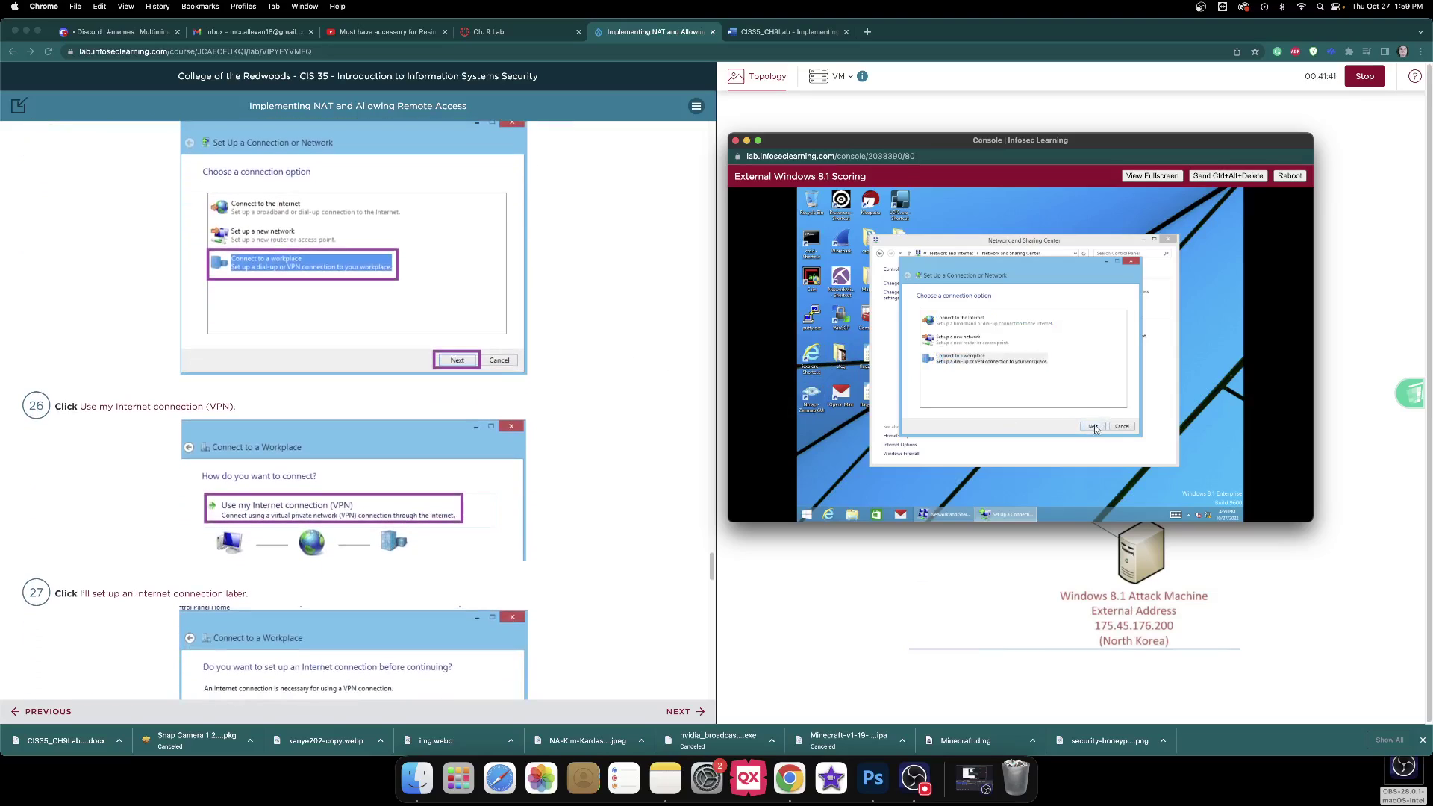
{"action": "left_click", "coordinate": [1094, 425]}
{"action": "left_click", "coordinate": [796, 34]}
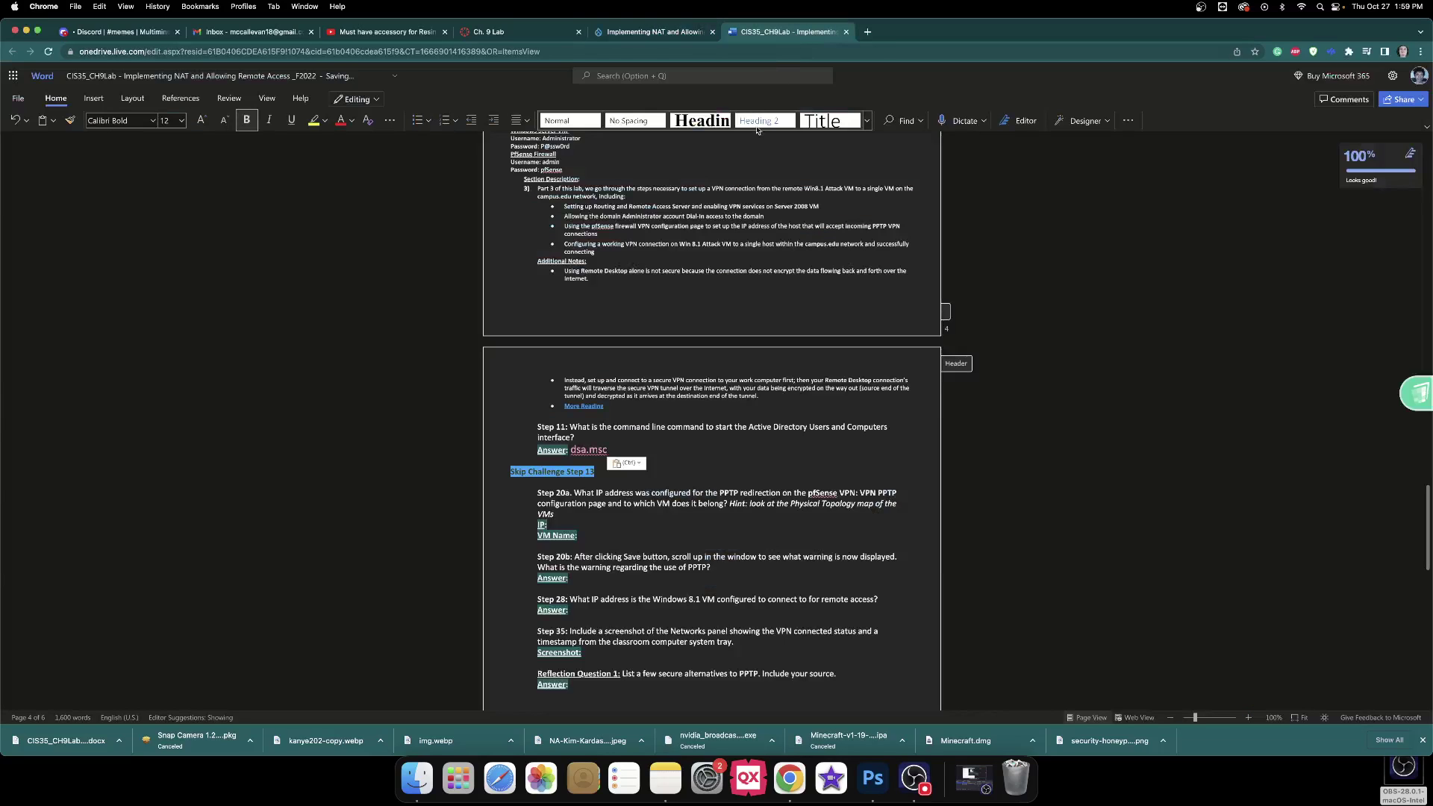
{"action": "left_click", "coordinate": [626, 32]}
{"action": "scroll", "coordinate": [482, 234], "scroll_direction": "down", "scroll_amount": 6}
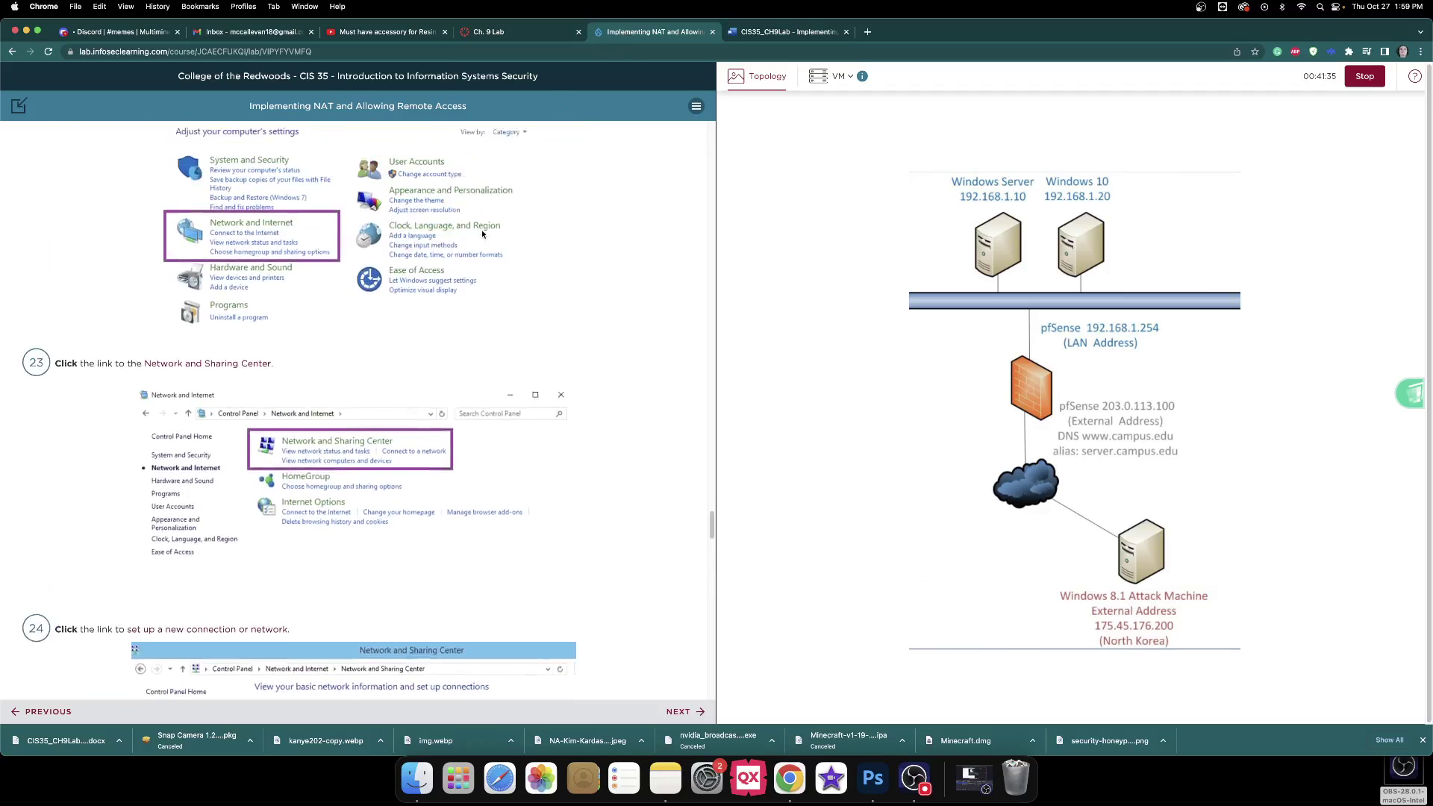
{"action": "scroll", "coordinate": [482, 234], "scroll_direction": "up", "scroll_amount": 8}
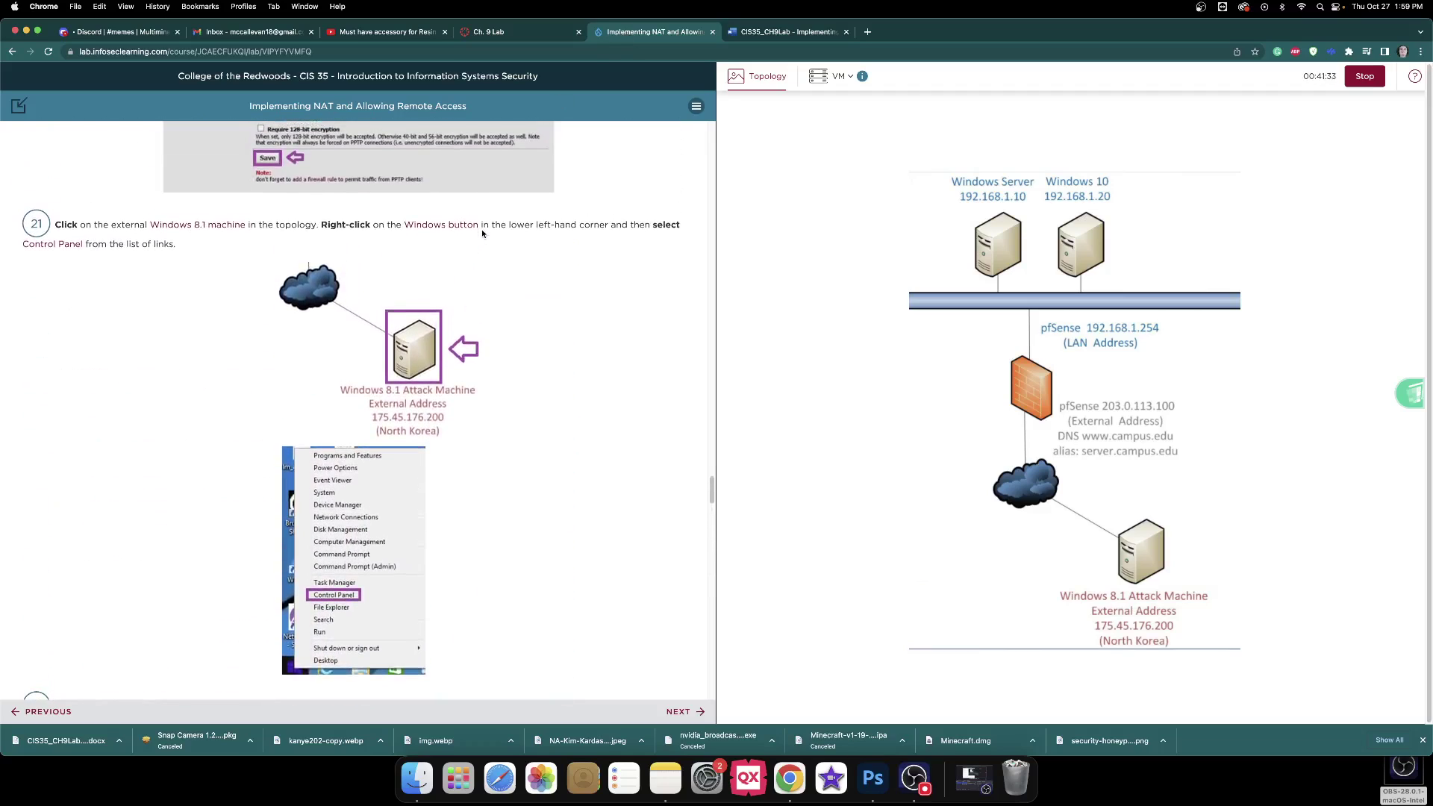
{"action": "scroll", "coordinate": [485, 224], "scroll_direction": "up", "scroll_amount": 8}
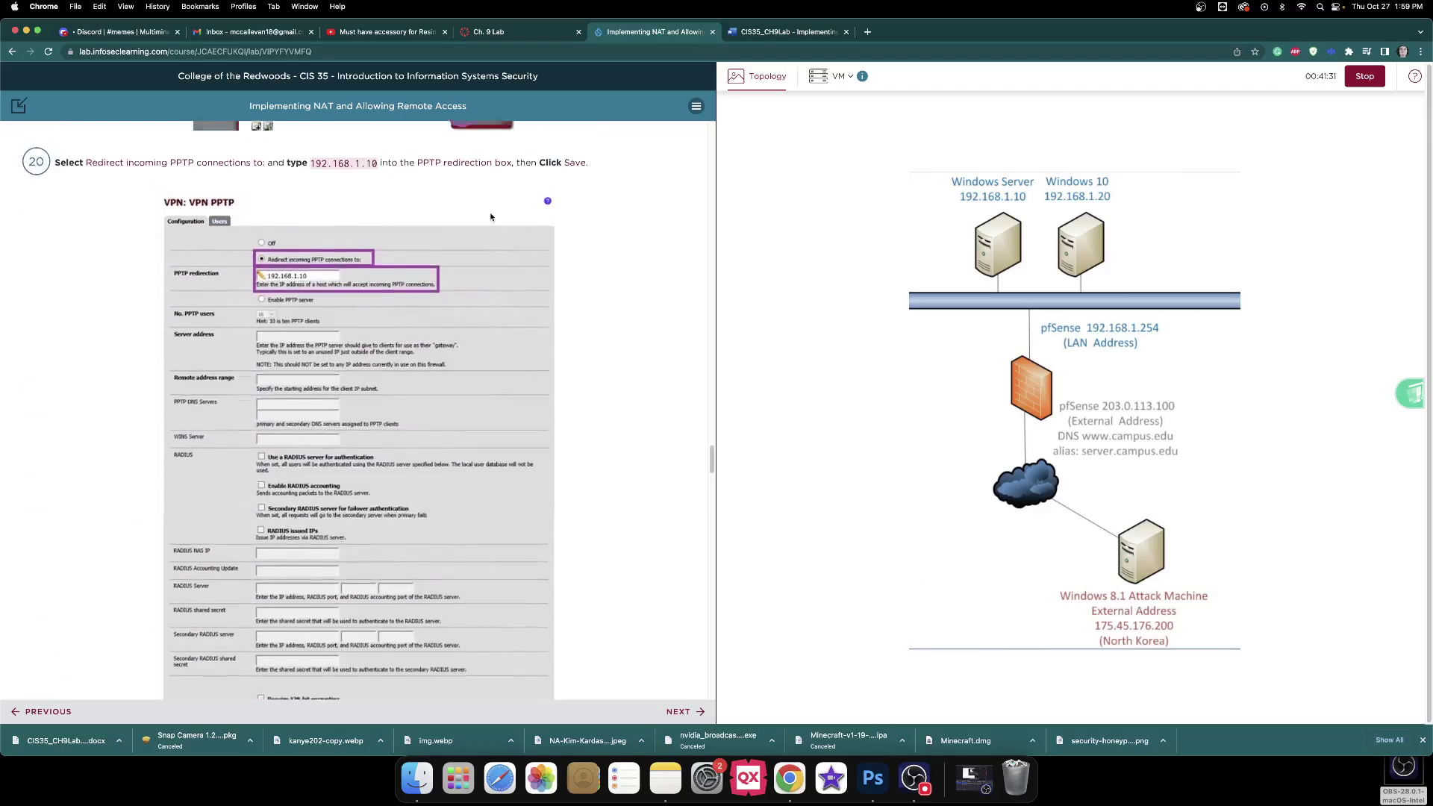
{"action": "scroll", "coordinate": [491, 217], "scroll_direction": "up", "scroll_amount": 1}
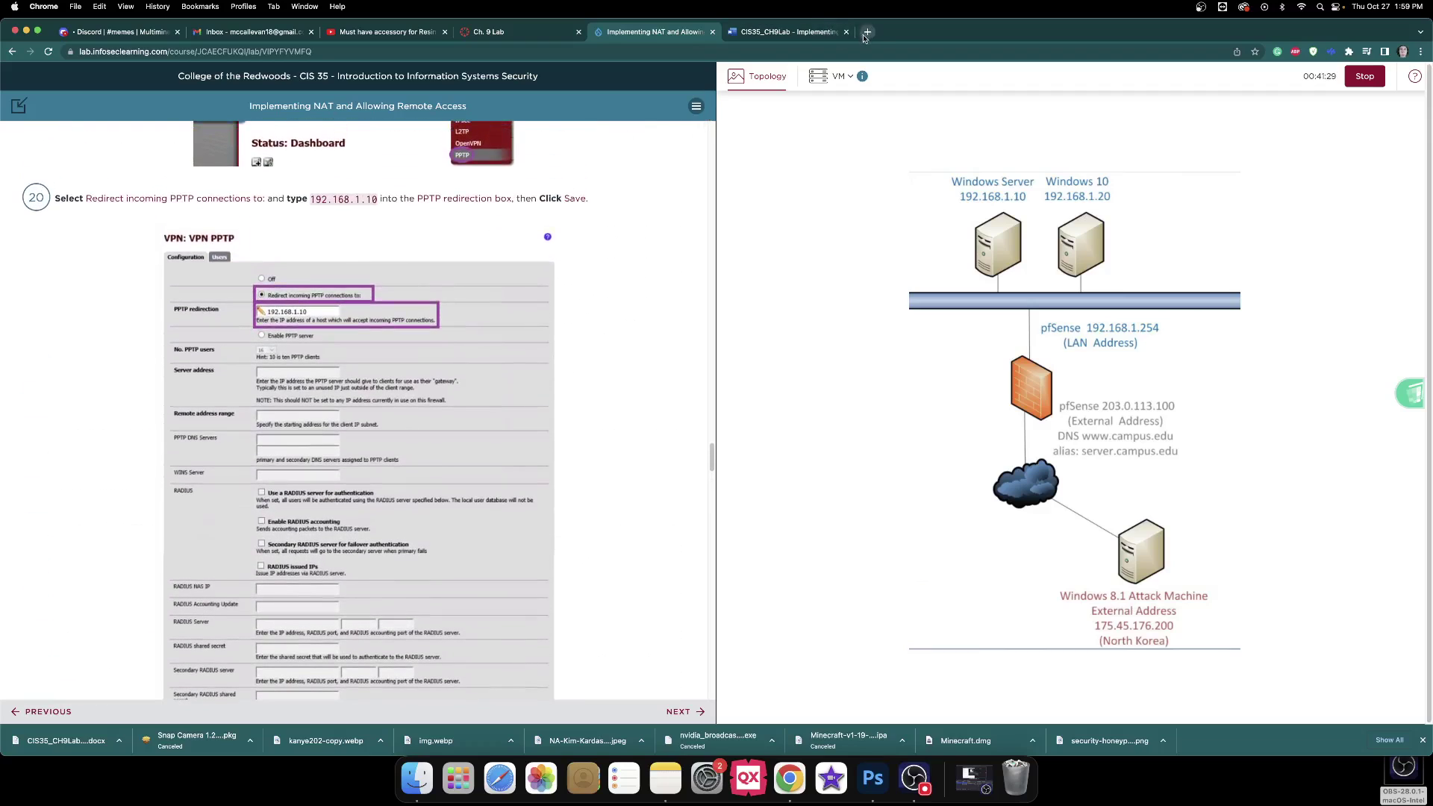
{"action": "left_click", "coordinate": [834, 34]}
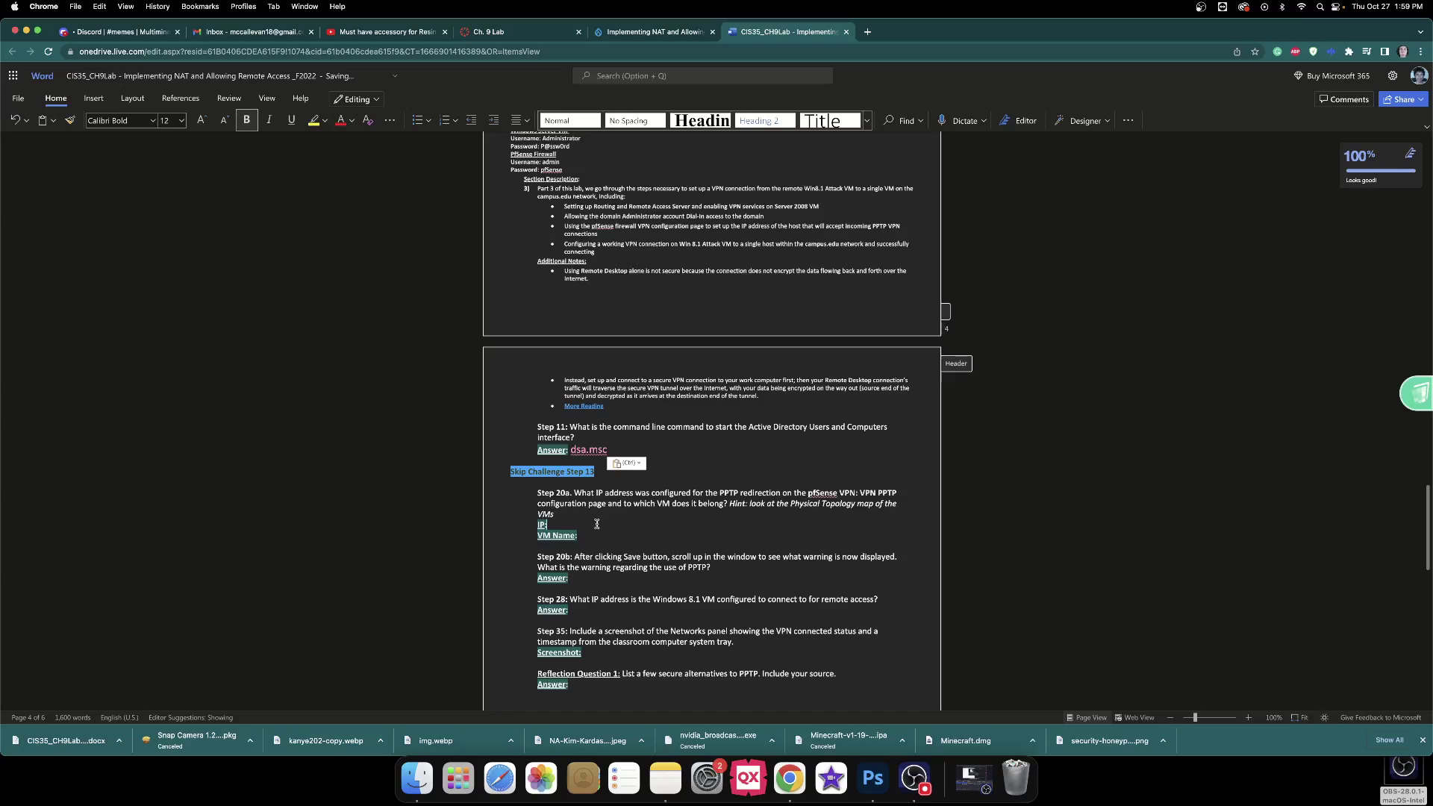
Check the lab's PPTP settings and enter 'windows server' as the Step 20a VM name.
{"action": "left_click", "coordinate": [656, 34]}
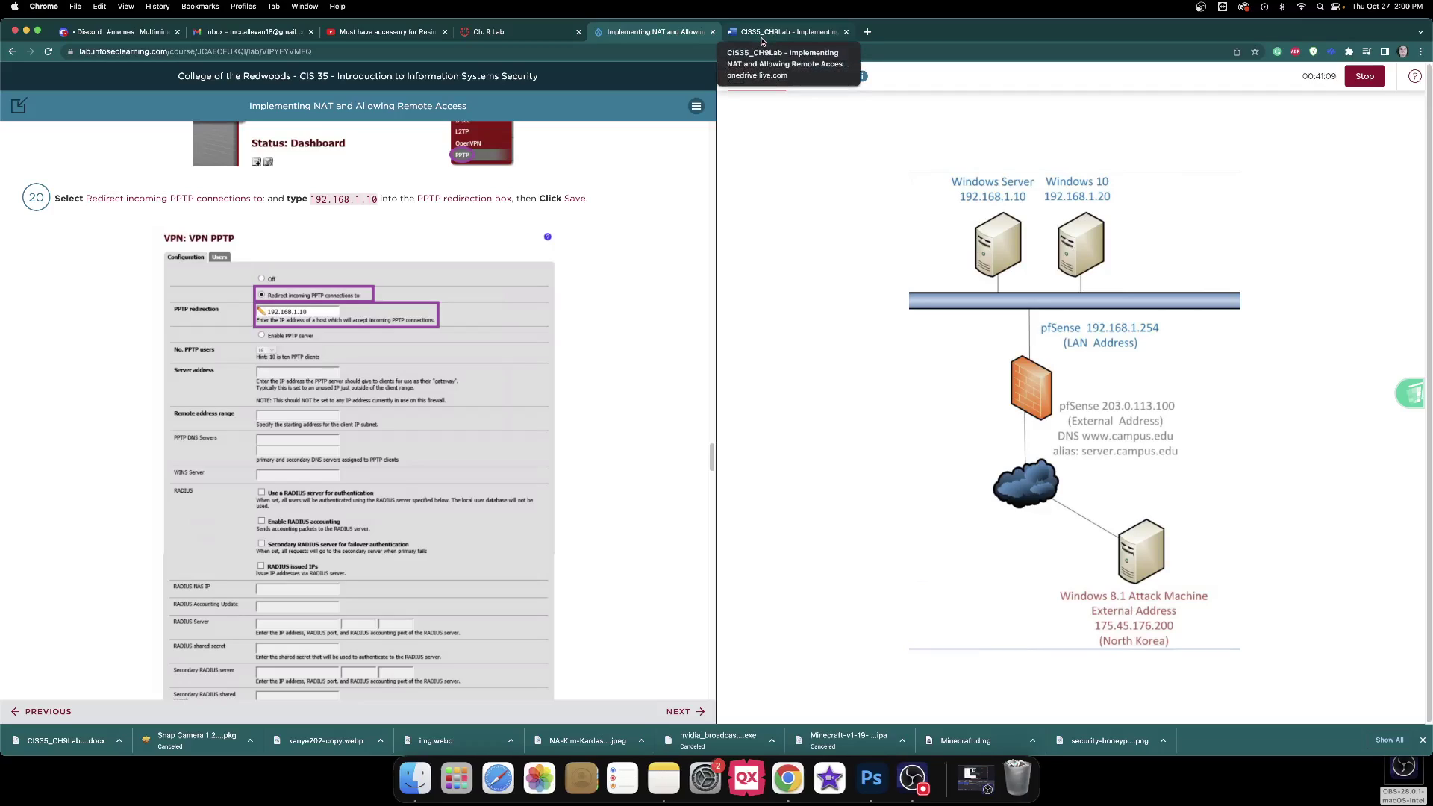
{"action": "left_click", "coordinate": [762, 36]}
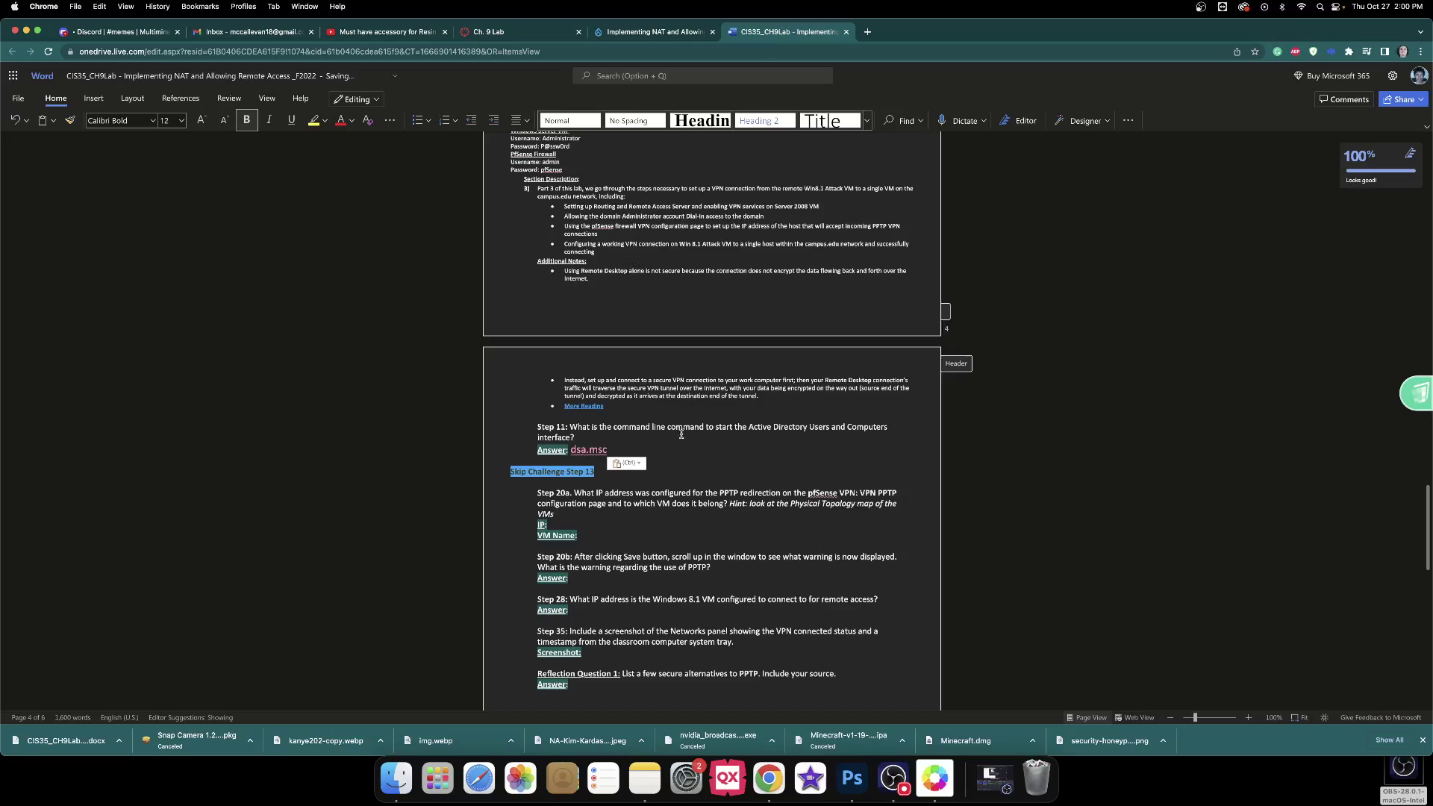
{"action": "type", "text": "windows server"}
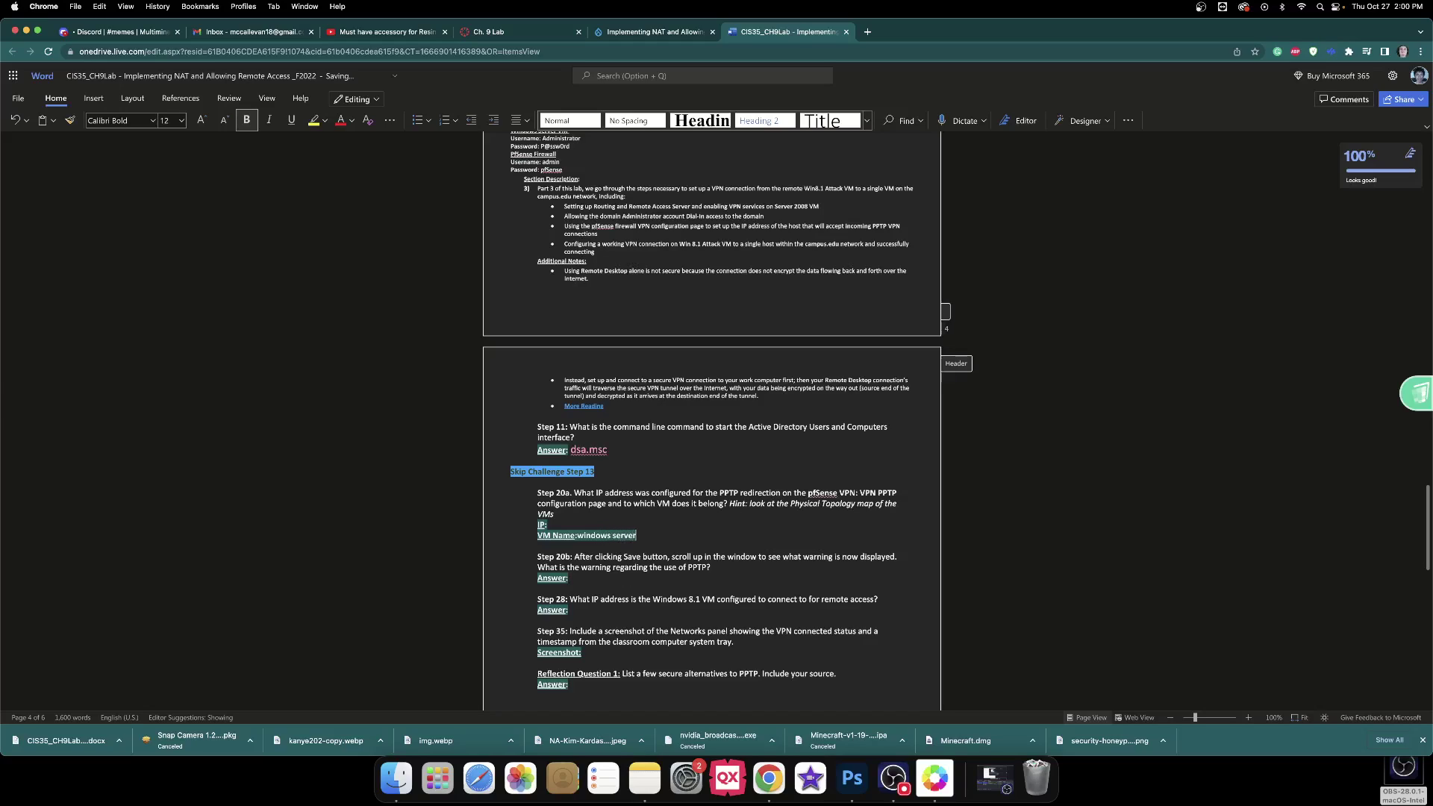
Look up the redirect IP and enter 192.168.1.10 as the Step 20a IP answer.
{"action": "left_click", "coordinate": [591, 526]}
{"action": "type", "text": "192."}
{"action": "left_click", "coordinate": [625, 32]}
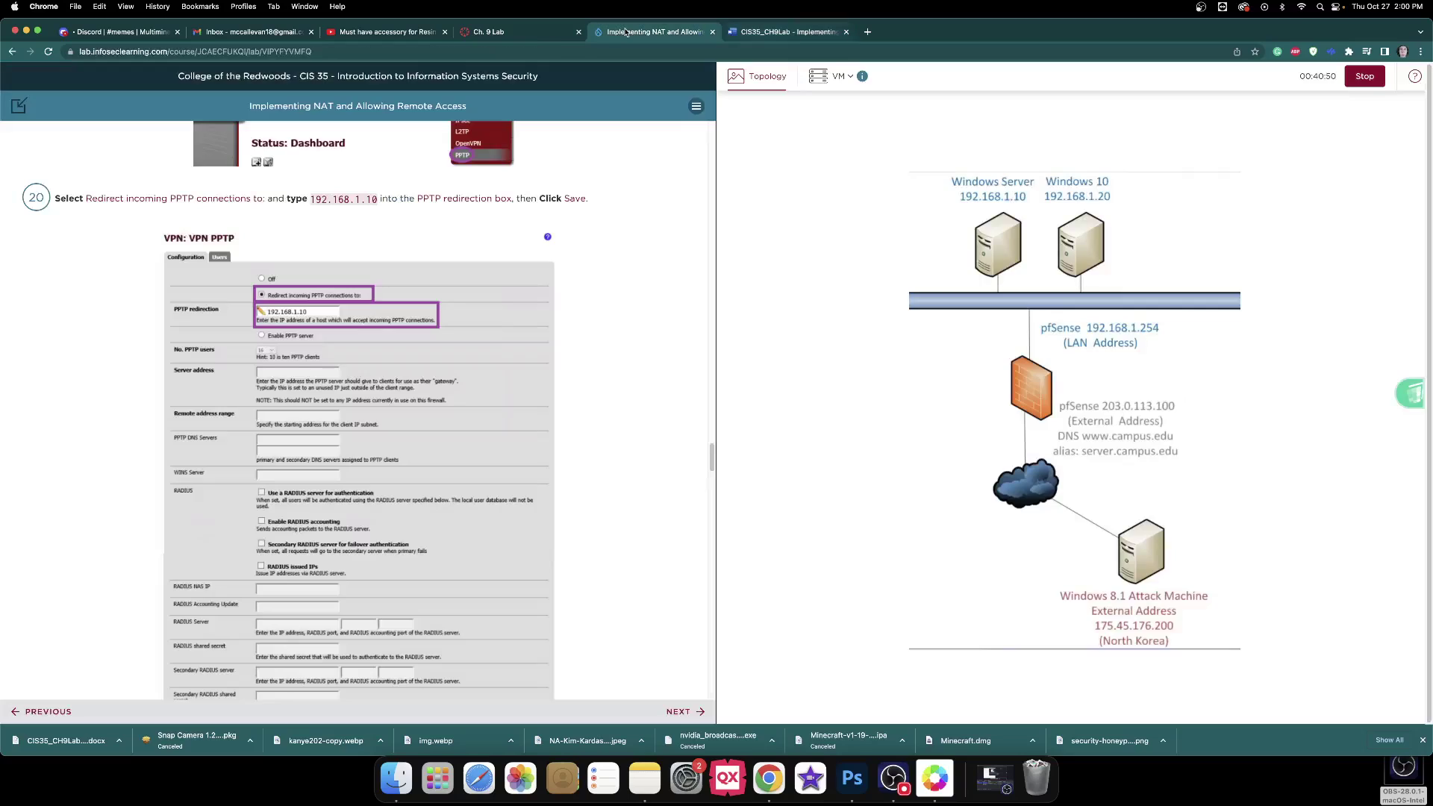
{"action": "left_click", "coordinate": [807, 38]}
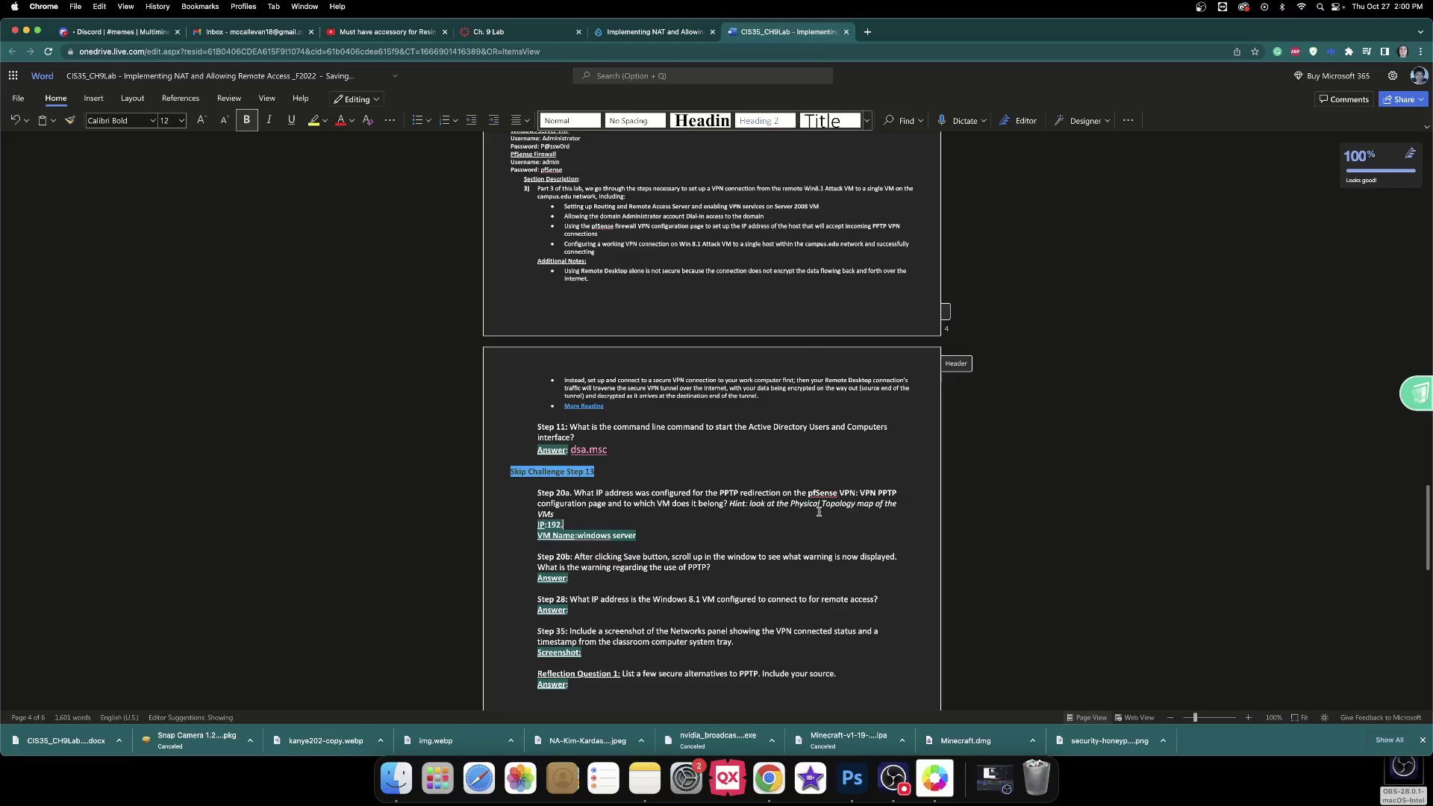
{"action": "type", "text": "168.1.10"}
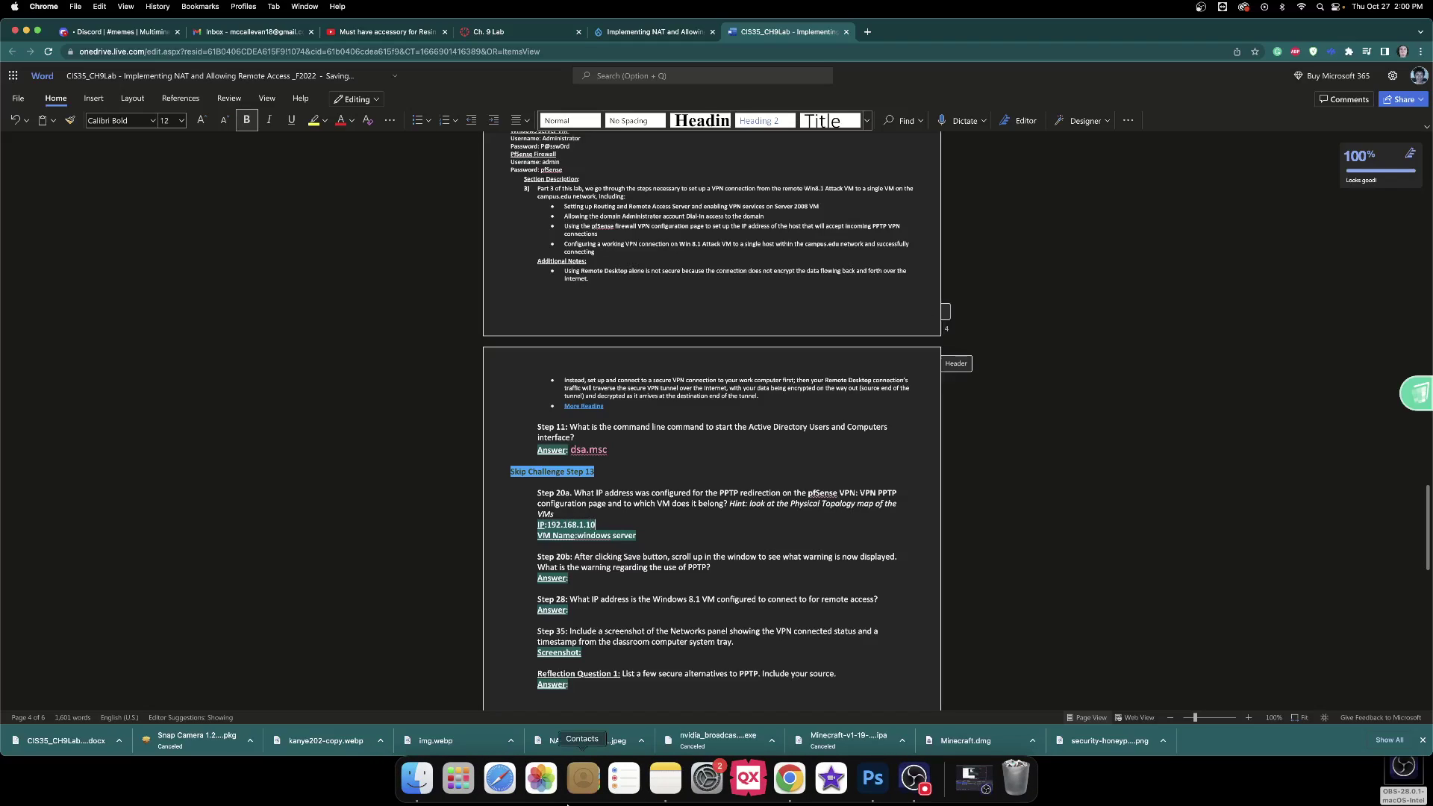
{"action": "left_click", "coordinate": [593, 577]}
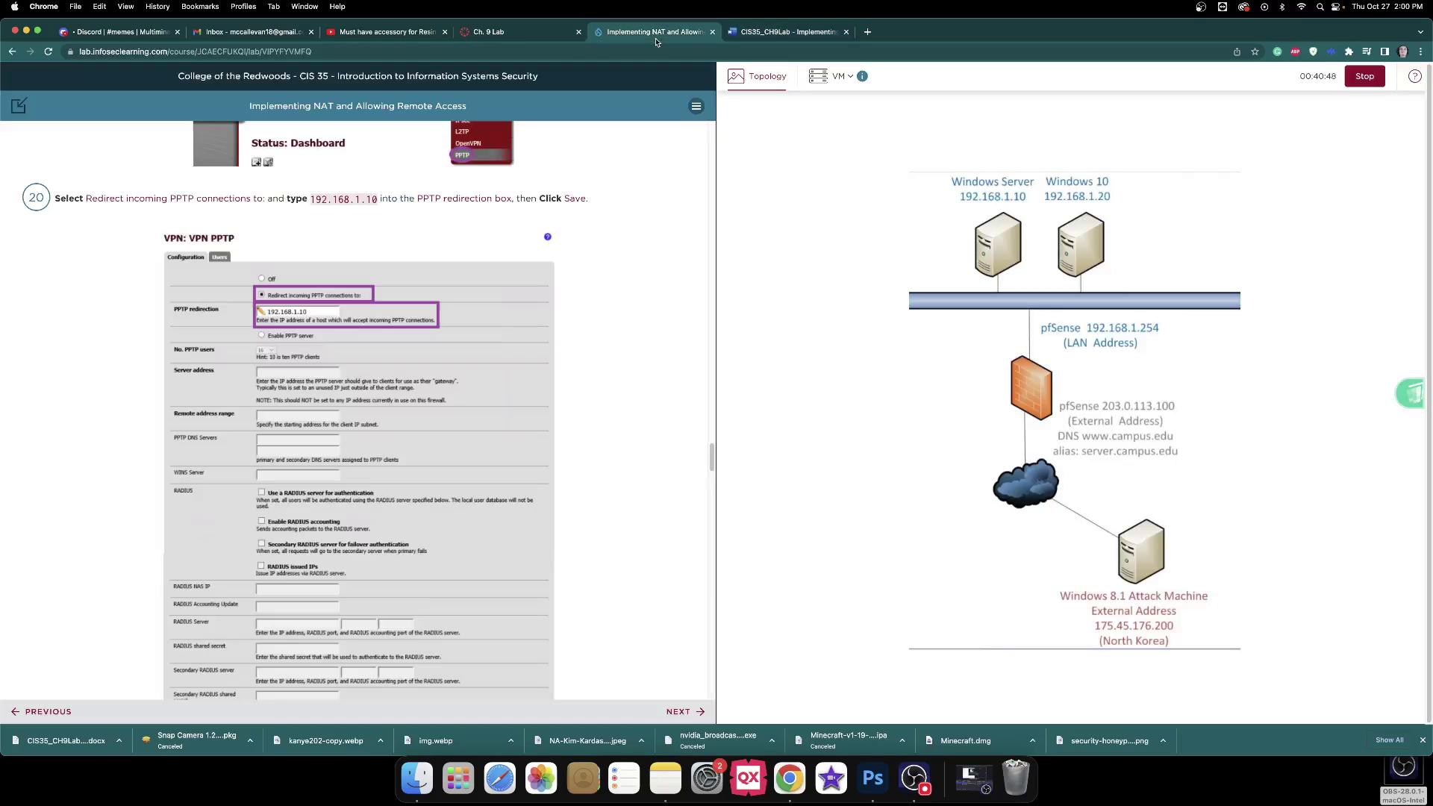
Save the pfSense PPTP redirection to 192.168.1.10 on the Windows 10 VM and read the insecurity warning.
{"action": "left_click", "coordinate": [650, 32]}
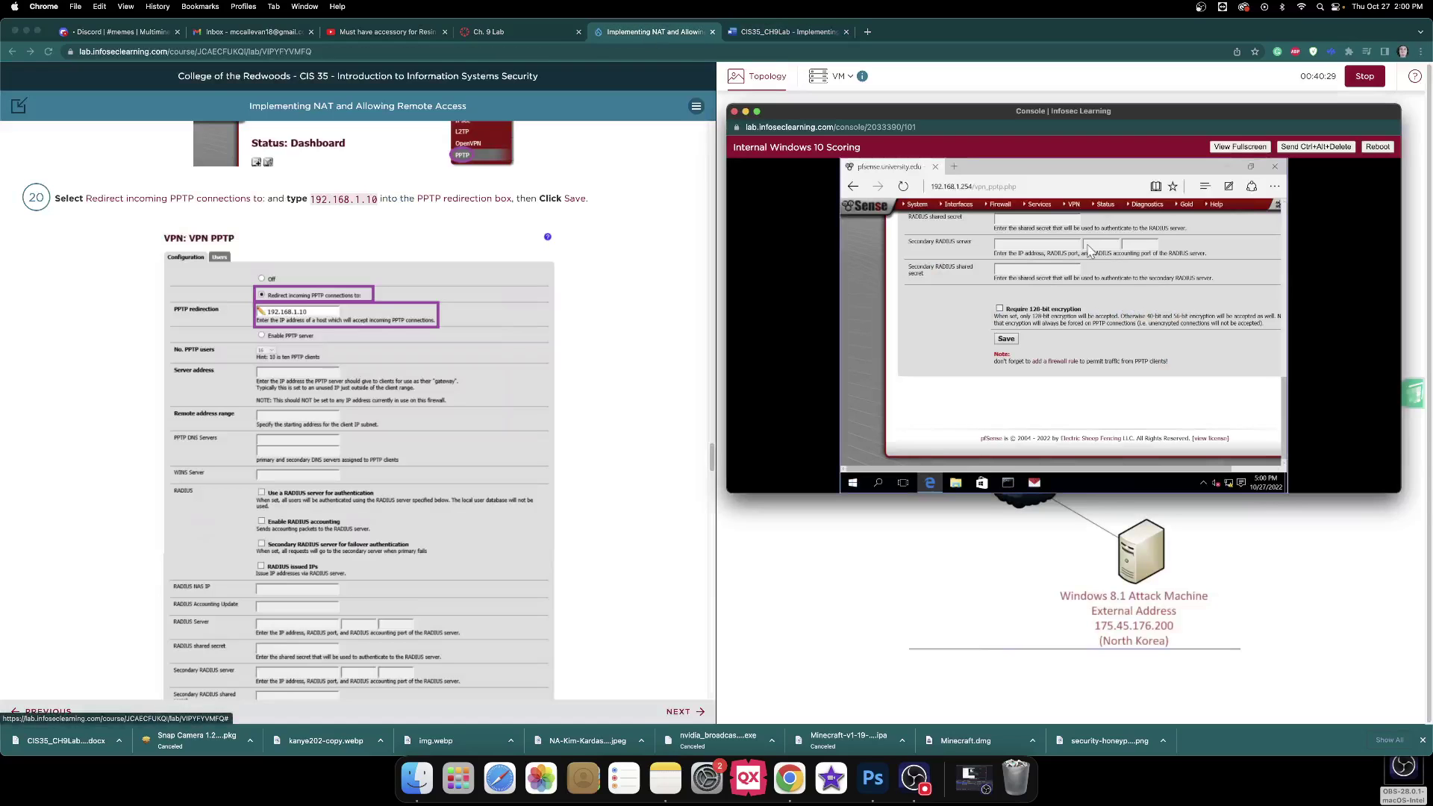
{"action": "left_click", "coordinate": [1090, 250]}
{"action": "key", "text": "Return"}
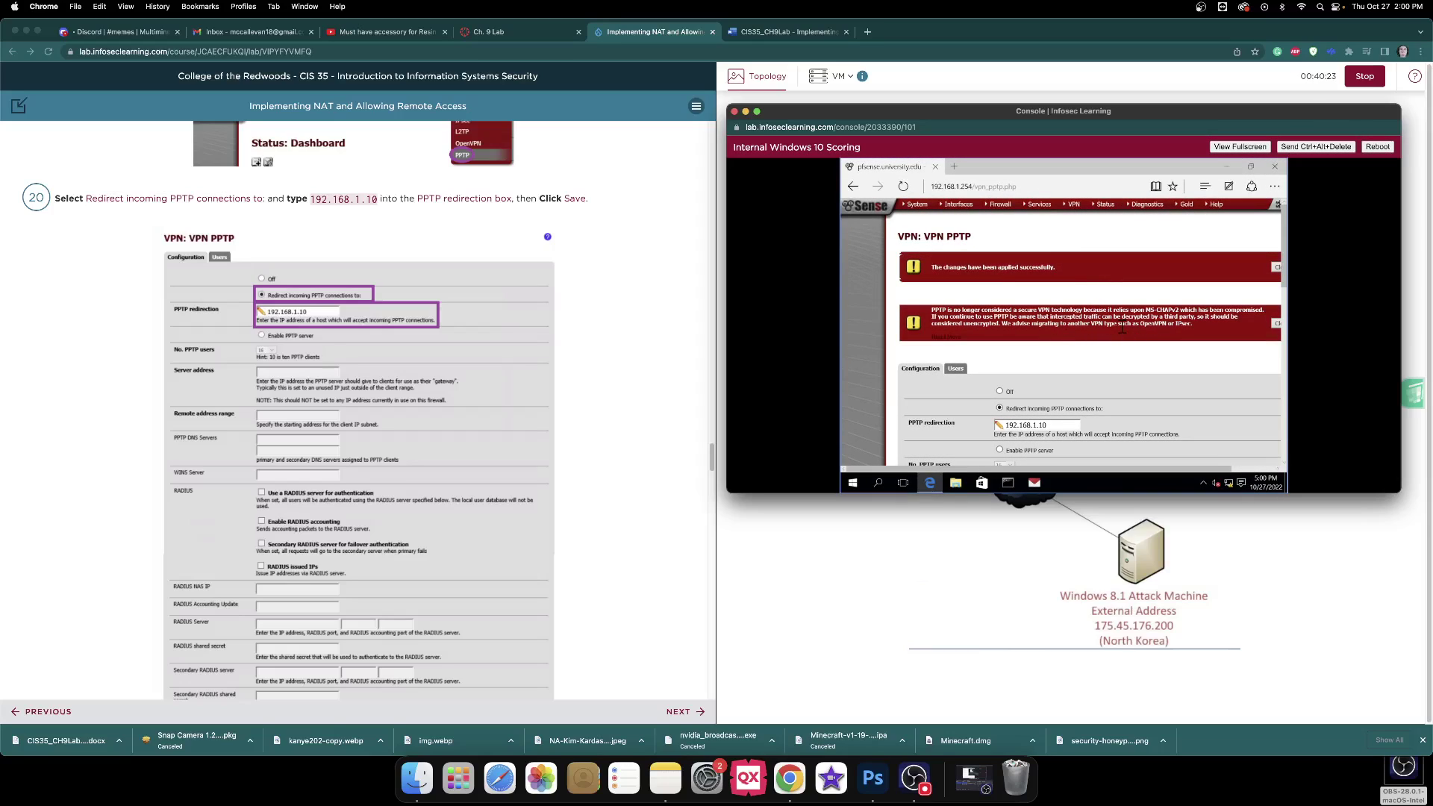
{"action": "left_click", "coordinate": [816, 37]}
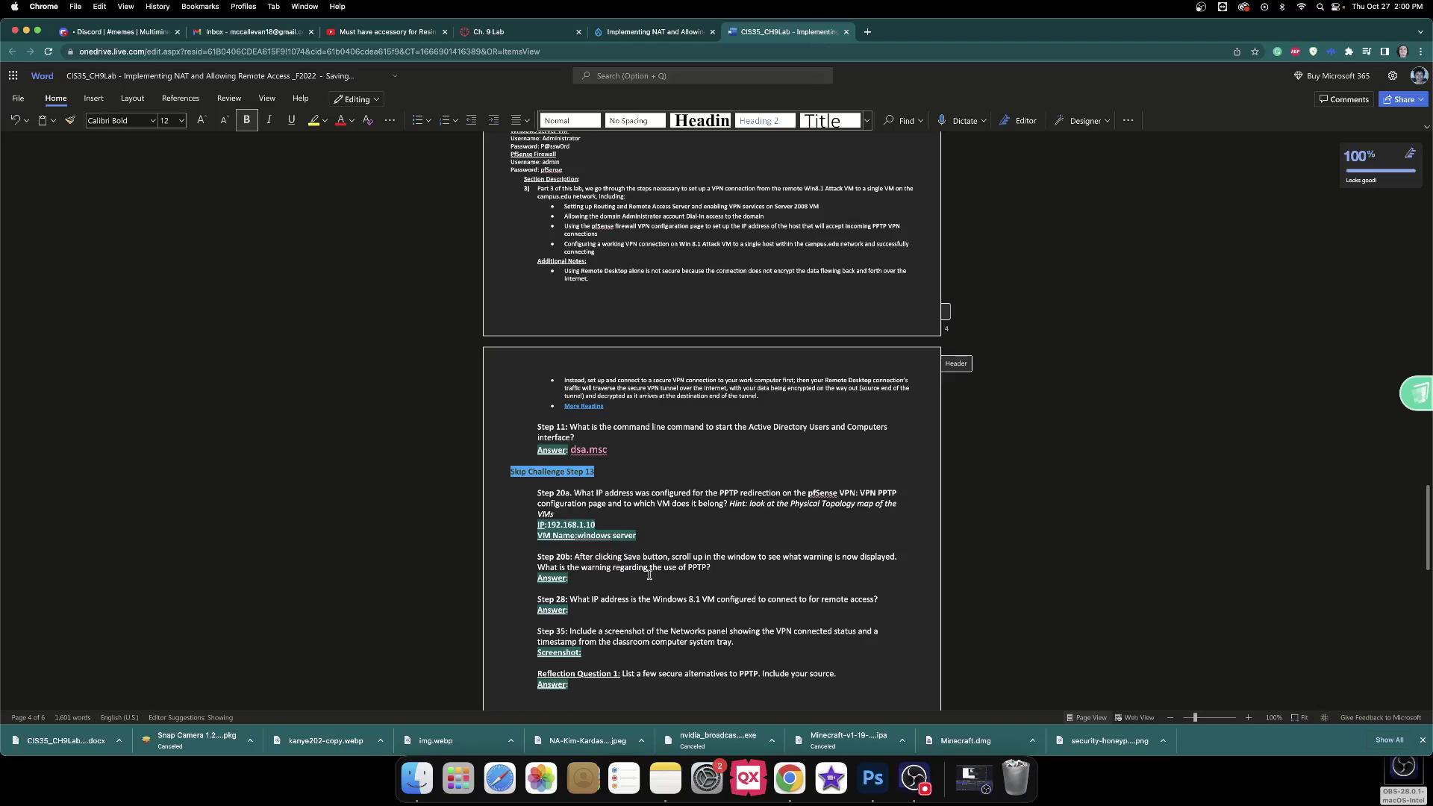
Answer Step 20b with 'the pptp is no longer considered secure'.
{"action": "type", "text": "the pptp is no longer considere"}
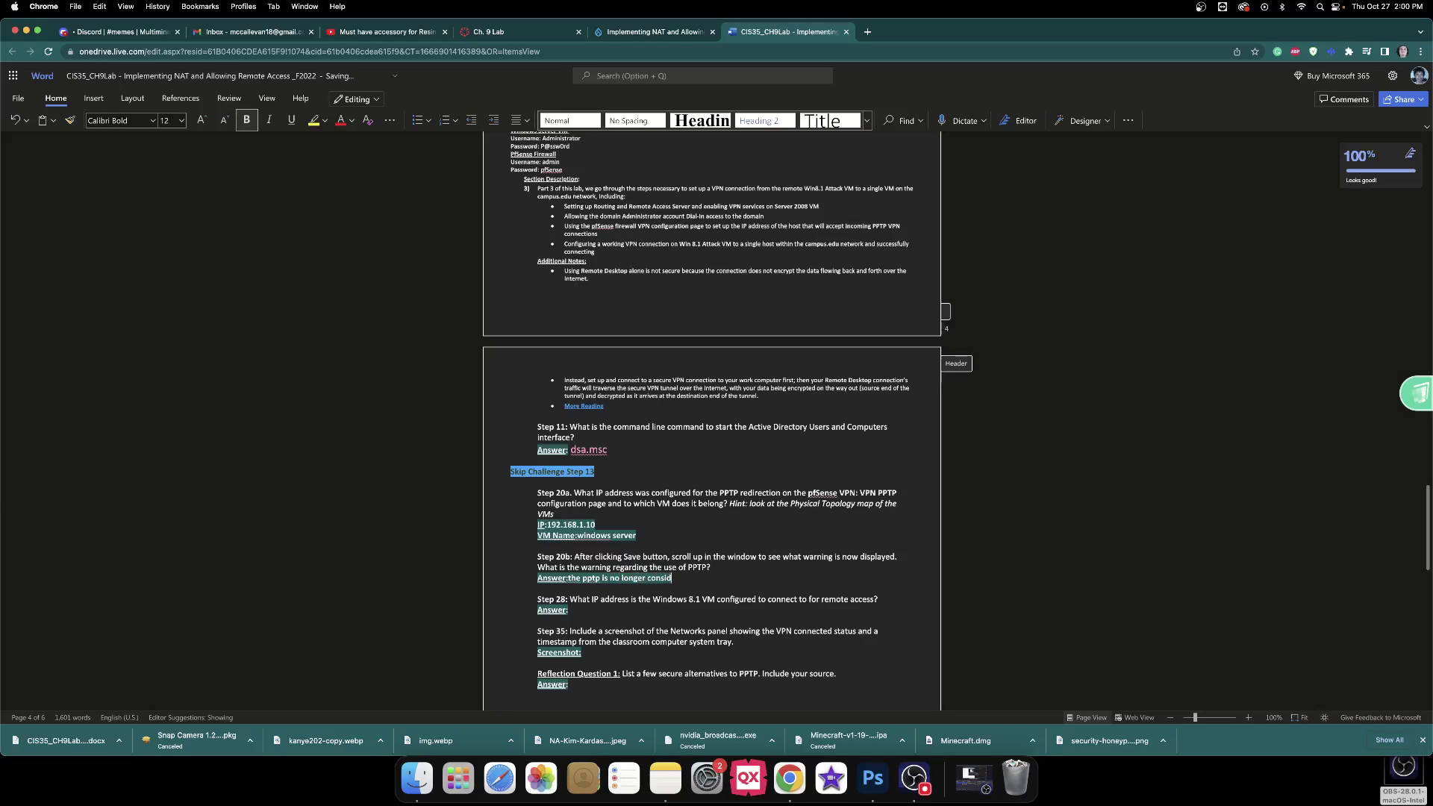
{"action": "type", "text": "d secu"}
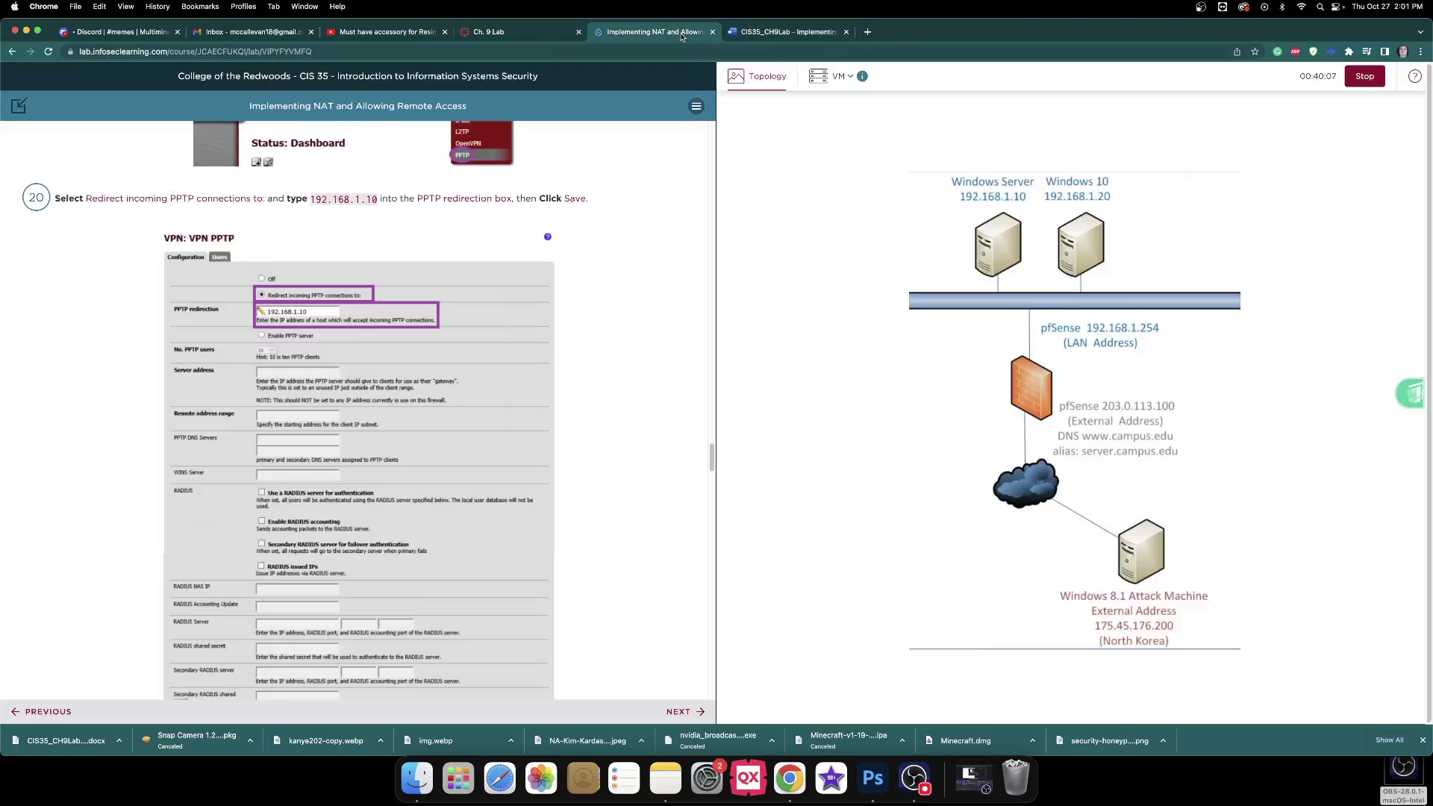
{"action": "left_click", "coordinate": [680, 34]}
Read through the step 21 instructions and briefly open the Windows Server console.
{"action": "scroll", "coordinate": [515, 330], "scroll_direction": "down", "scroll_amount": 5}
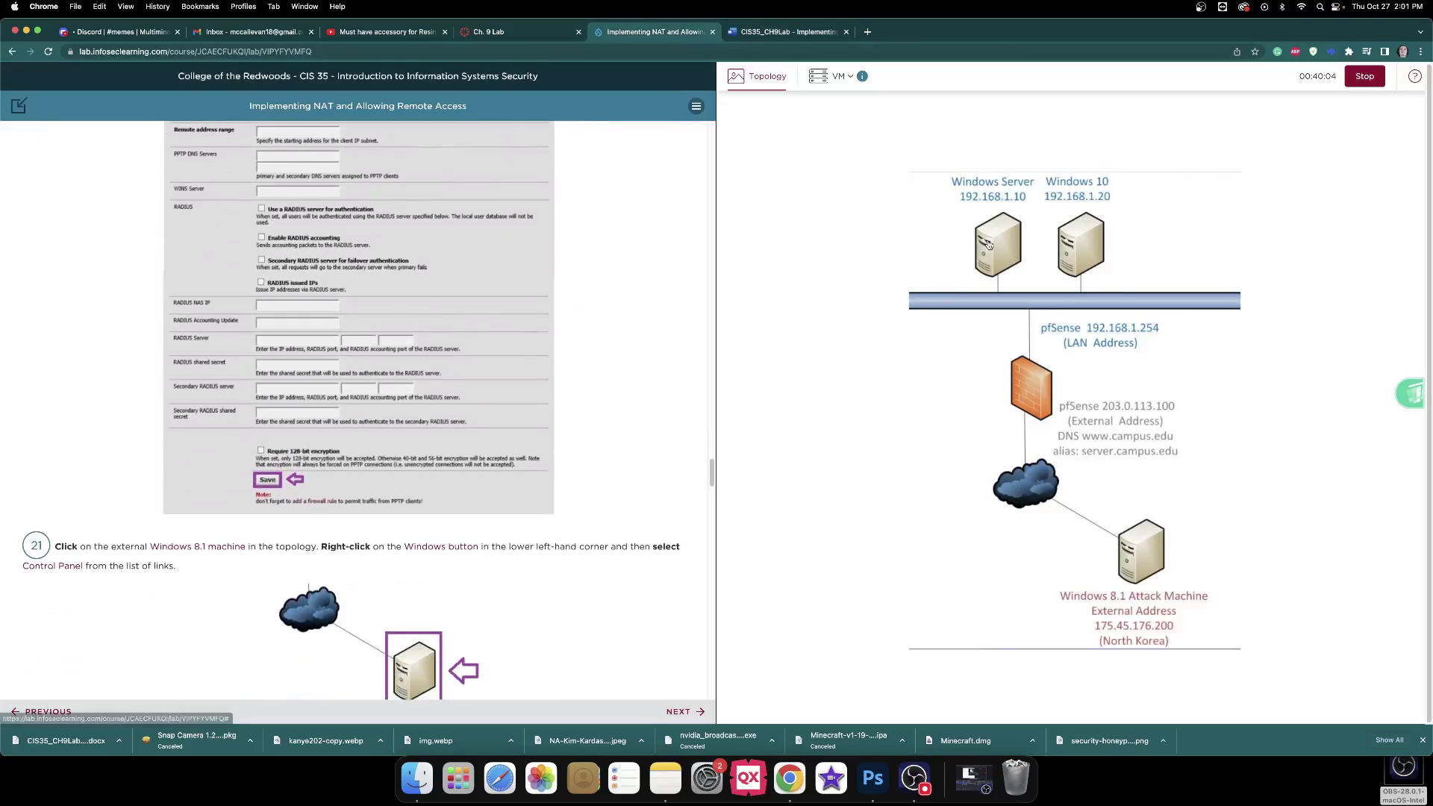
{"action": "scroll", "coordinate": [531, 231], "scroll_direction": "down", "scroll_amount": 15}
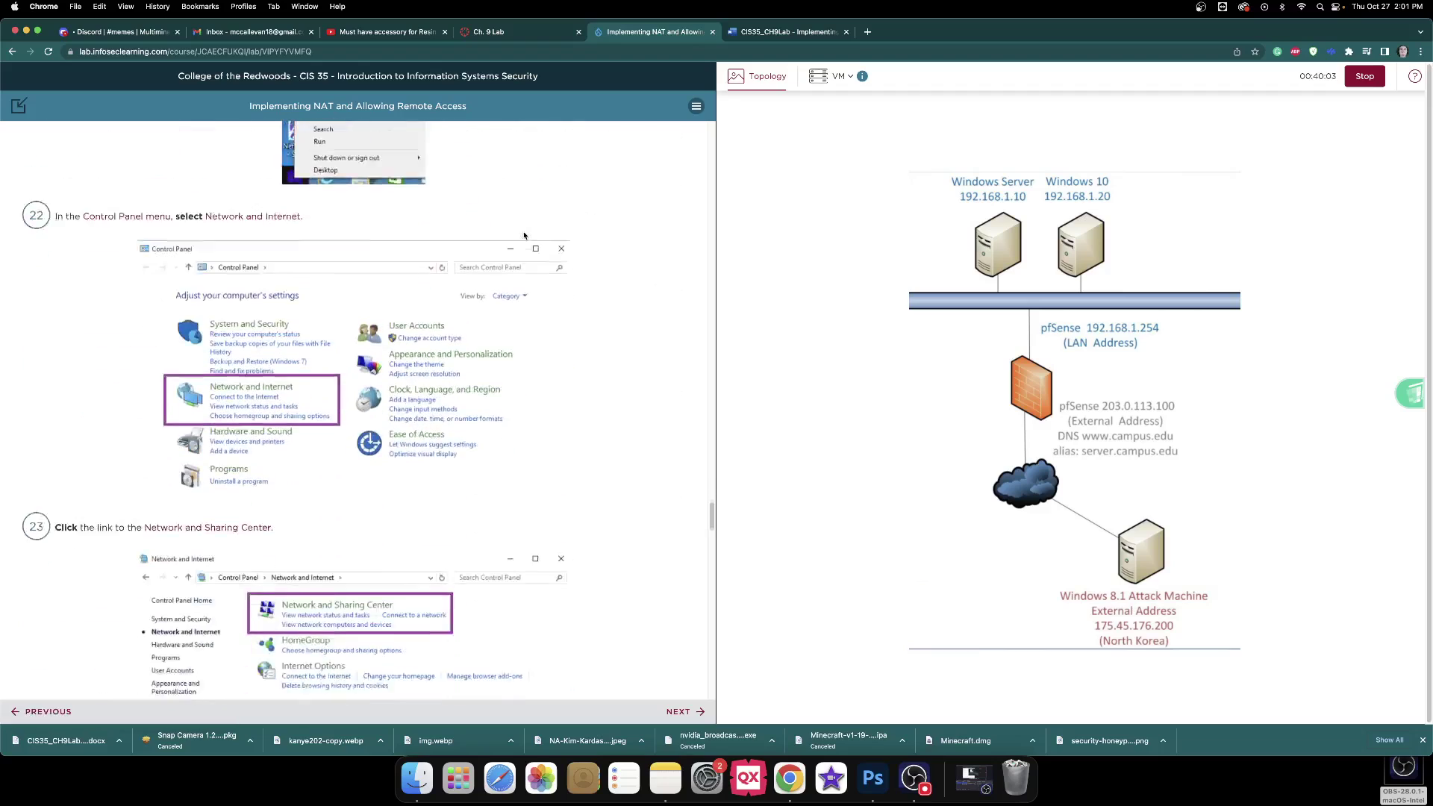
{"action": "left_click", "coordinate": [998, 253]}
{"action": "scroll", "coordinate": [468, 300], "scroll_direction": "down", "scroll_amount": 10}
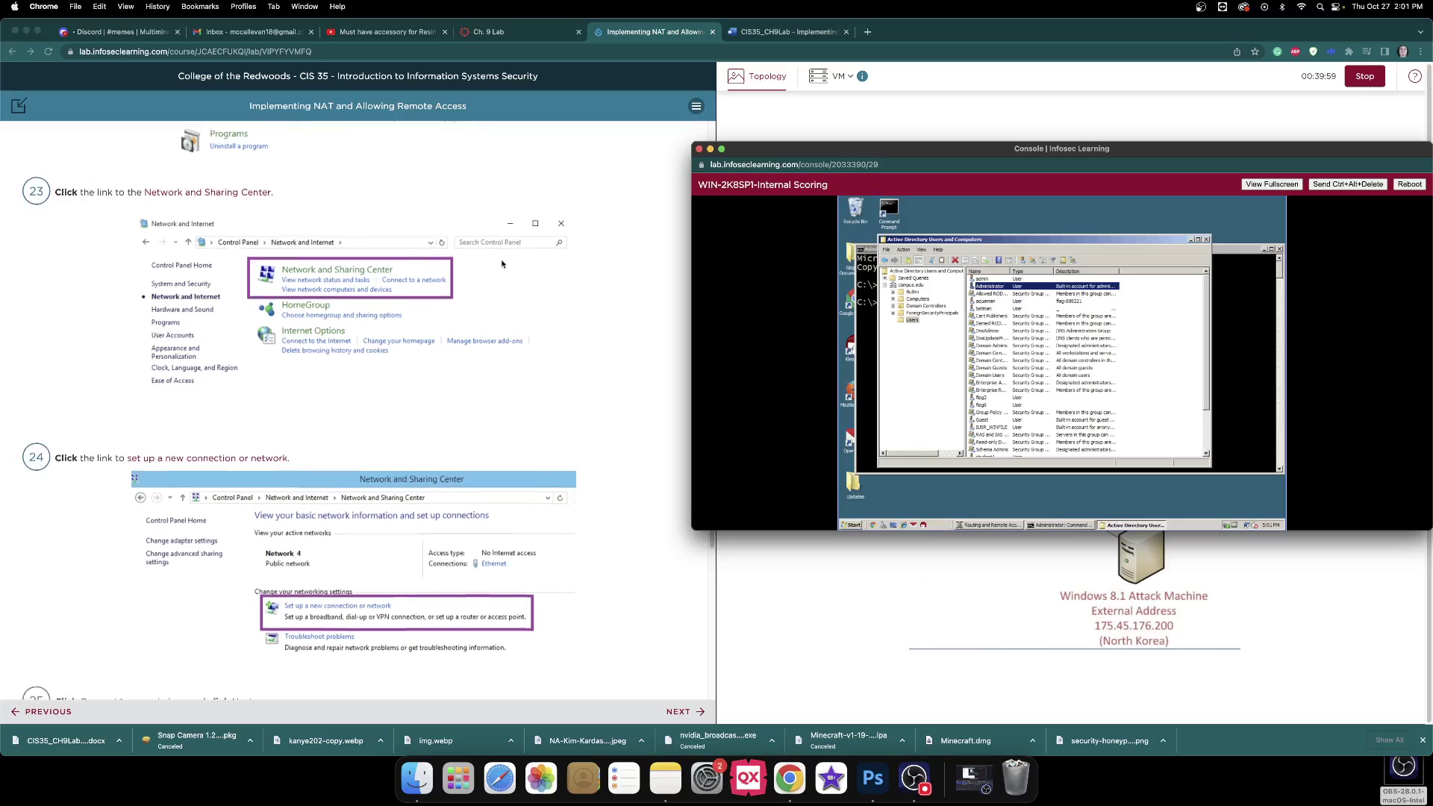
{"action": "scroll", "coordinate": [503, 260], "scroll_direction": "up", "scroll_amount": 1}
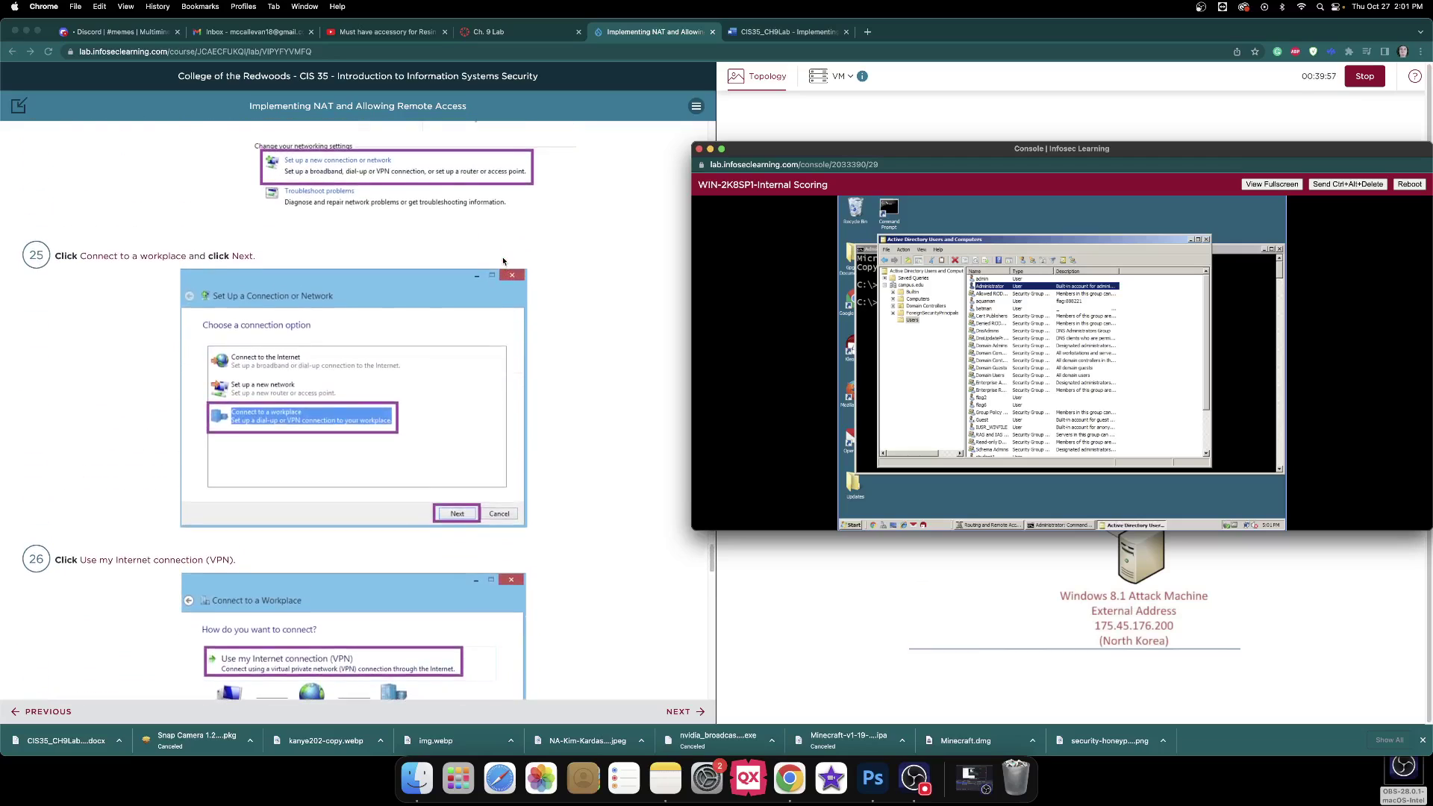
{"action": "scroll", "coordinate": [503, 261], "scroll_direction": "down", "scroll_amount": 5}
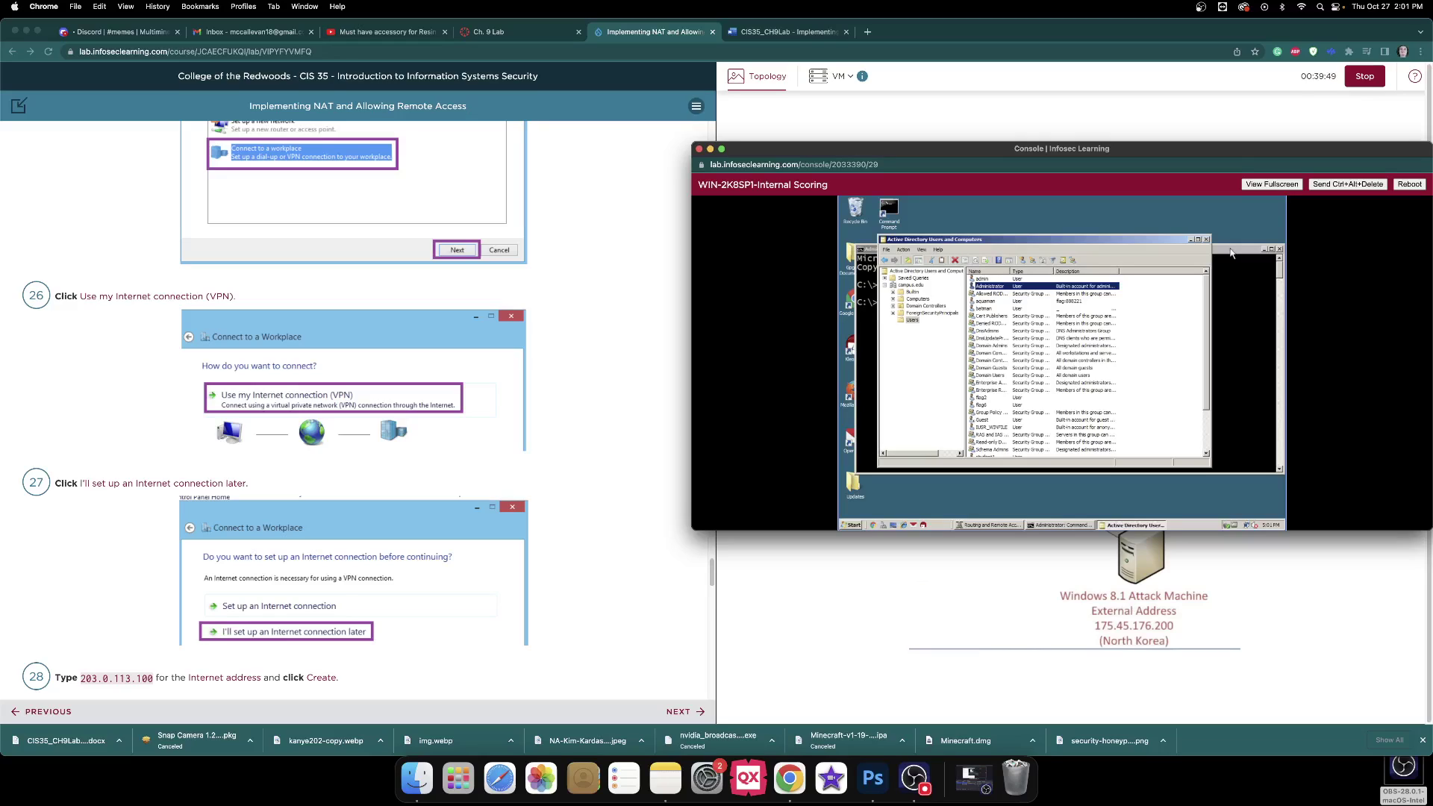
{"action": "left_click", "coordinate": [896, 626]}
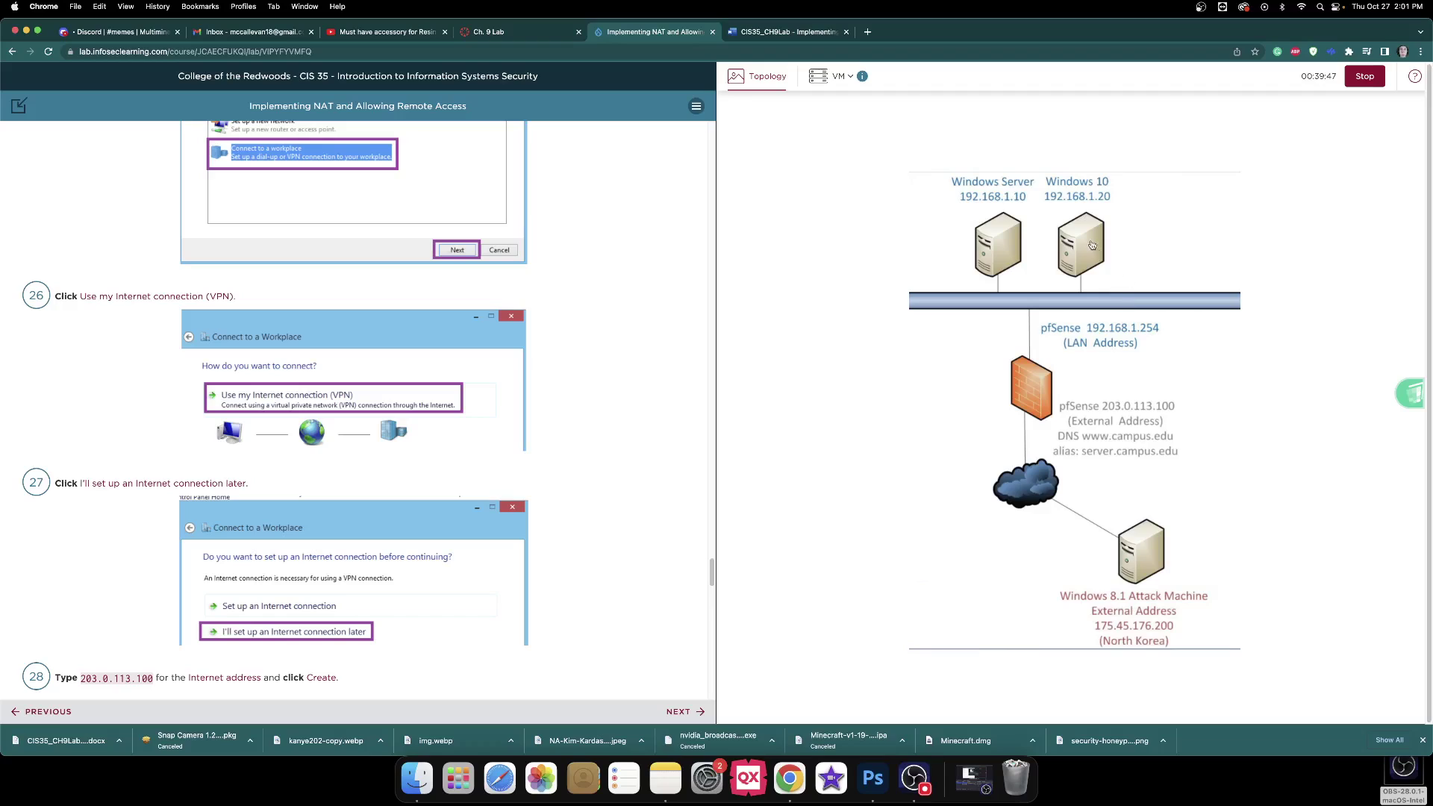
{"action": "left_click", "coordinate": [1092, 245]}
{"action": "left_click", "coordinate": [948, 606]}
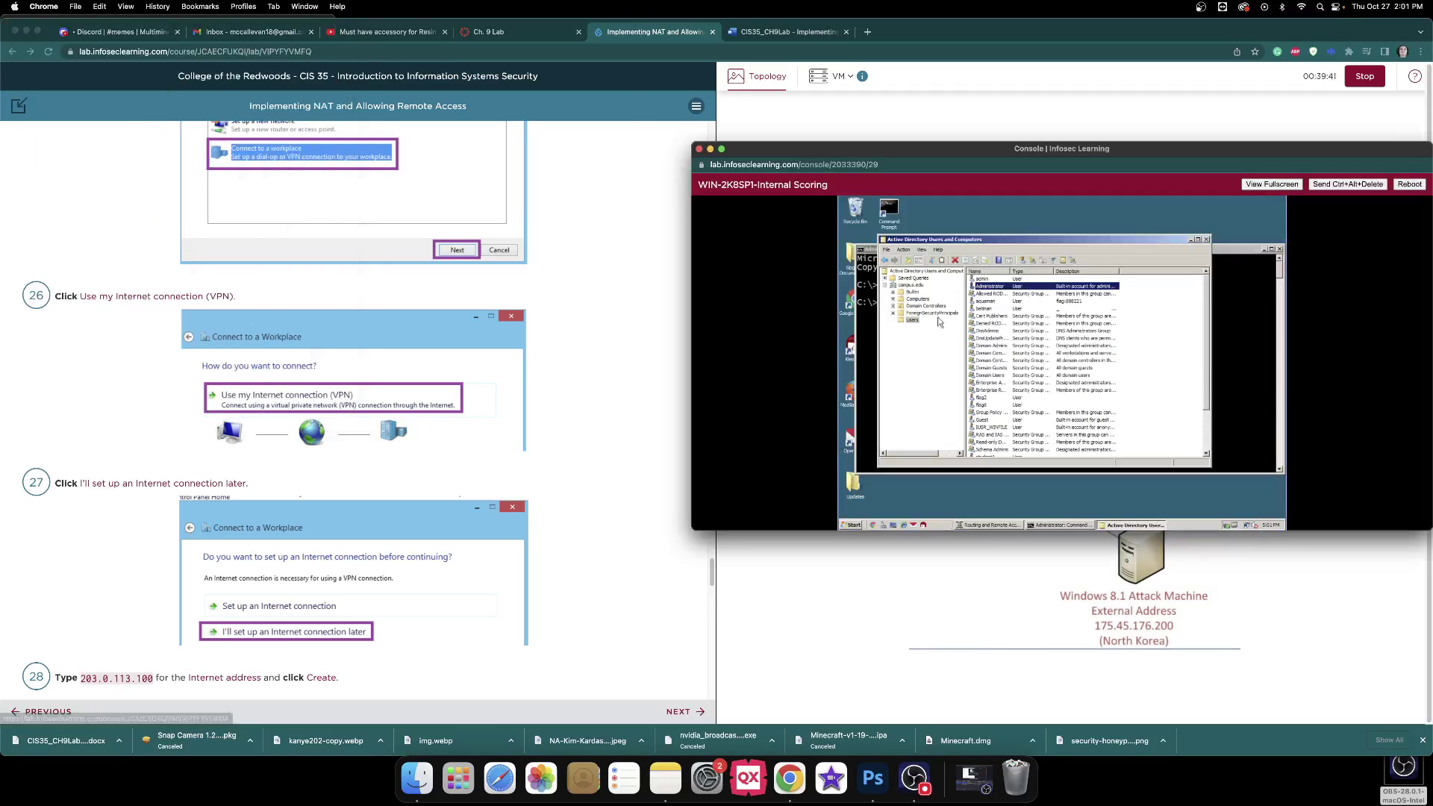
Open the external Windows 8.1 machine's console from the topology.
{"action": "scroll", "coordinate": [615, 248], "scroll_direction": "up", "scroll_amount": 10}
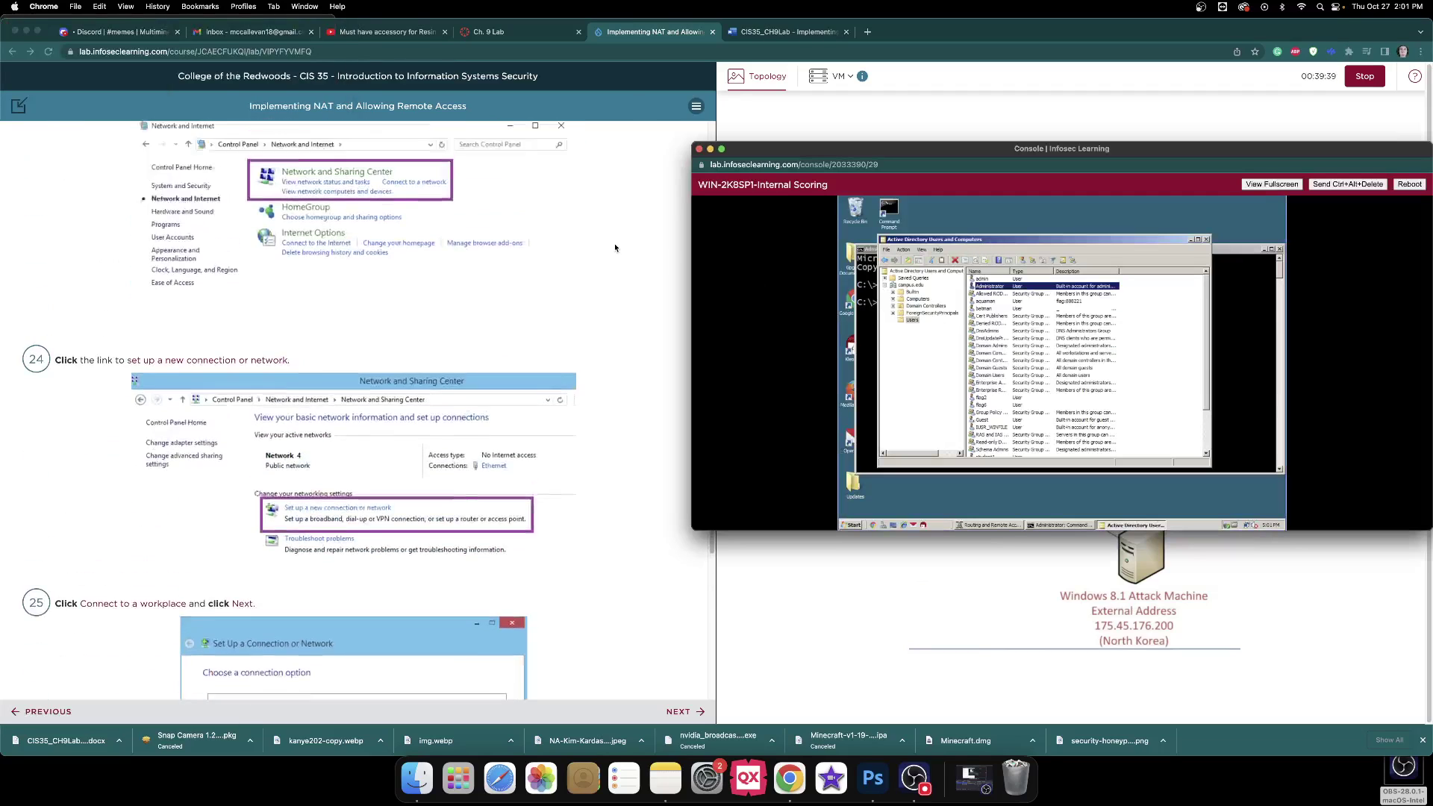
{"action": "scroll", "coordinate": [616, 248], "scroll_direction": "up", "scroll_amount": 10}
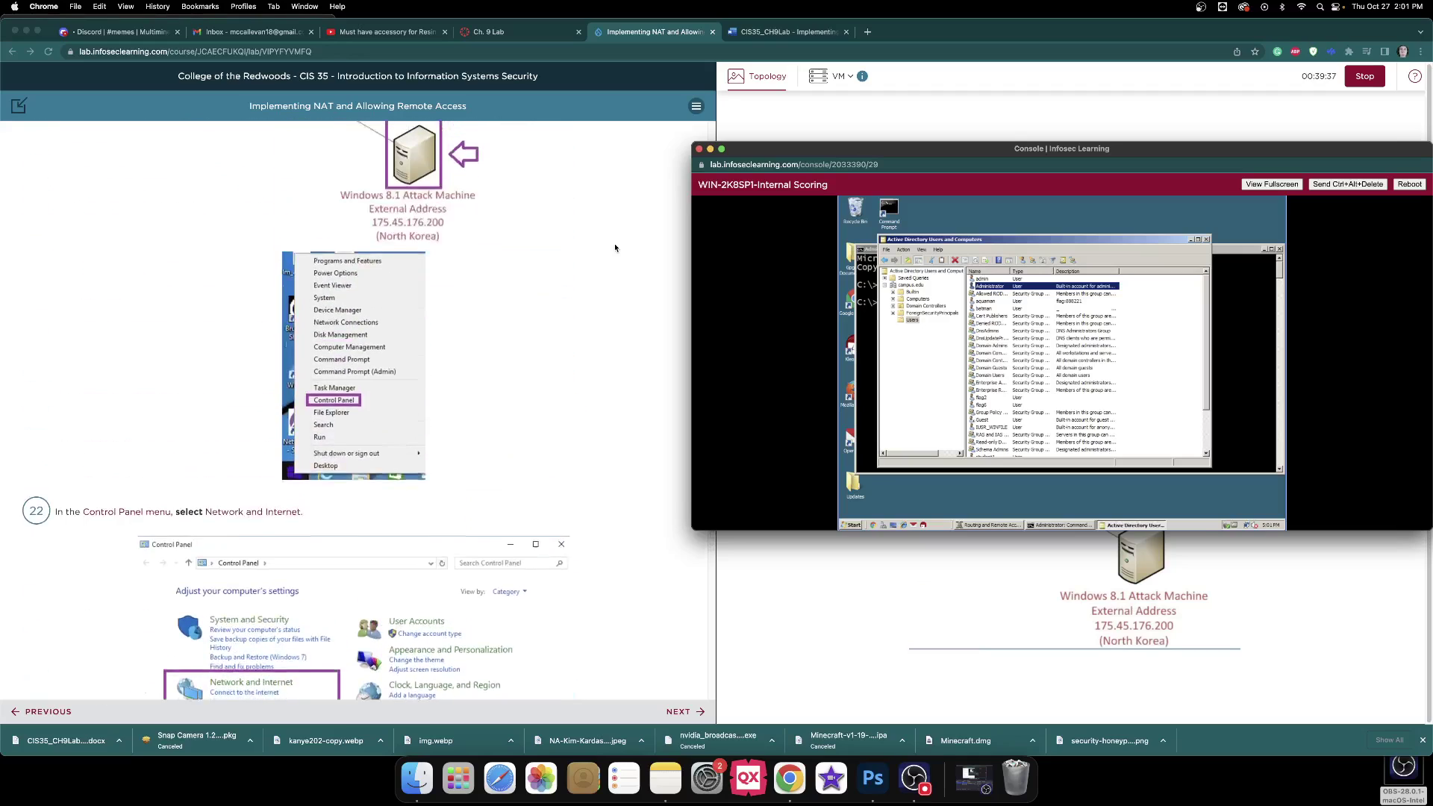
{"action": "scroll", "coordinate": [615, 248], "scroll_direction": "up", "scroll_amount": 3}
{"action": "left_click", "coordinate": [747, 599]}
{"action": "left_click", "coordinate": [1131, 551]}
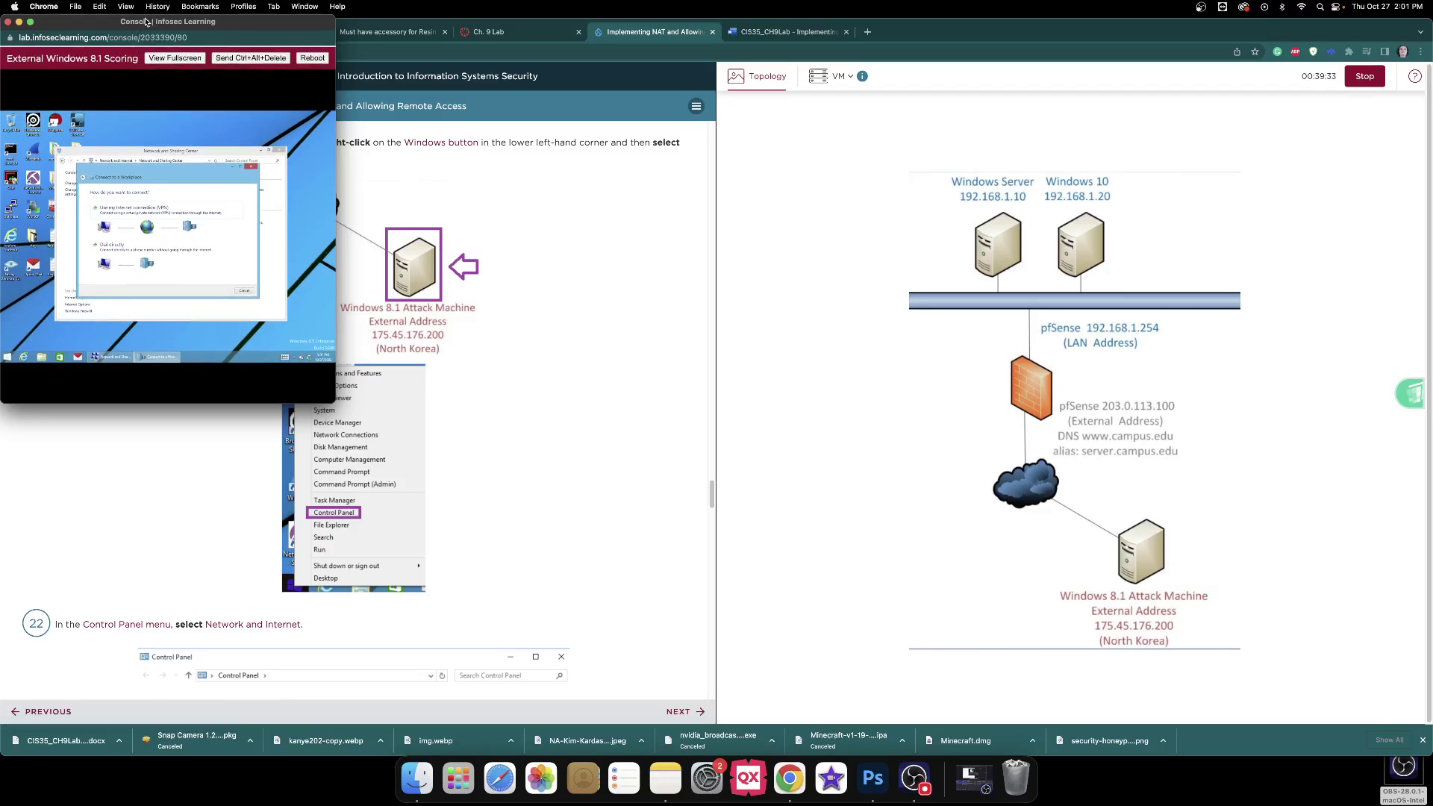
Move and enlarge the Windows 8.1 console window over the topology pane.
{"action": "left_click_drag", "start_coordinate": [147, 21], "coordinate": [924, 138]}
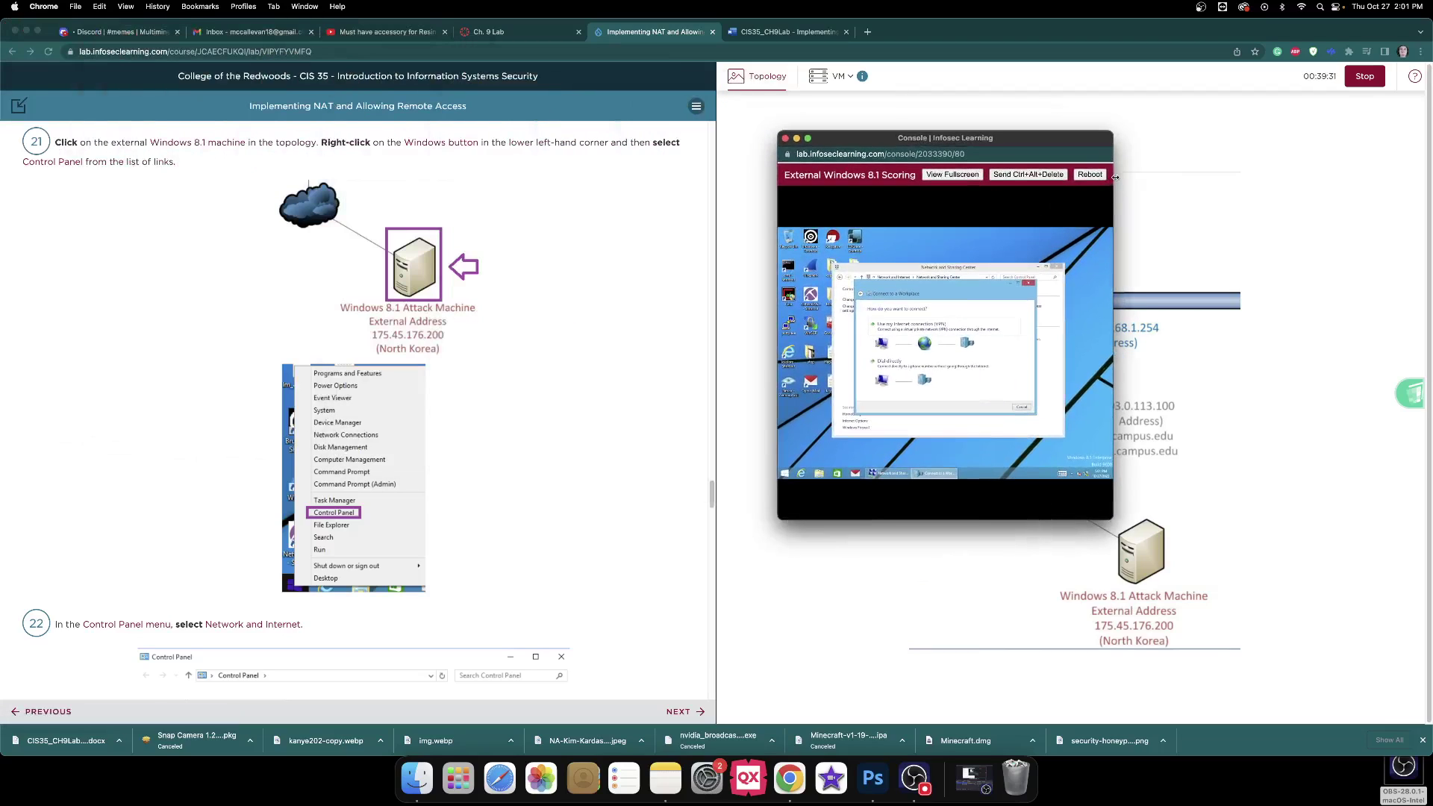
{"action": "left_click_drag", "start_coordinate": [1116, 177], "coordinate": [1430, 177]}
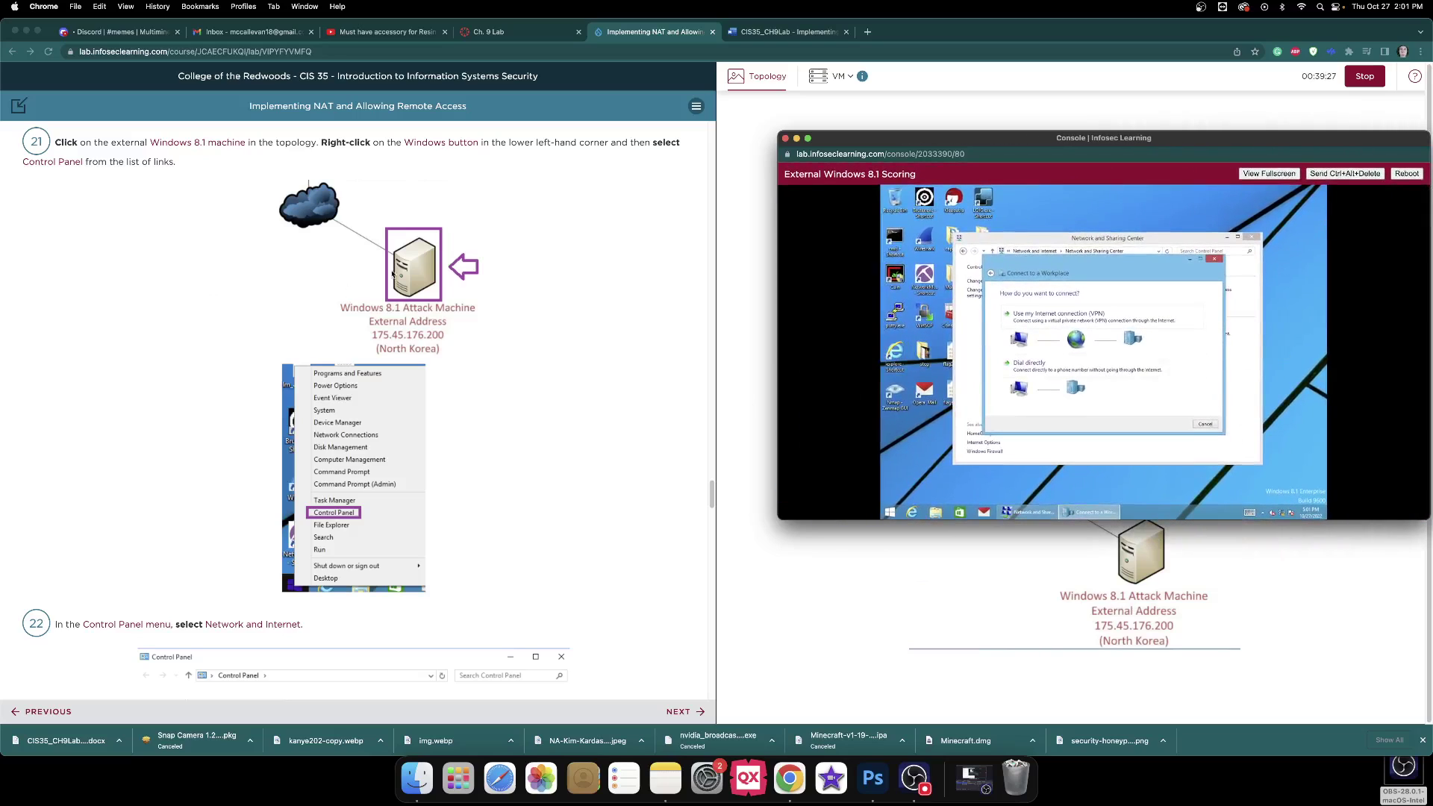
{"action": "scroll", "coordinate": [581, 271], "scroll_direction": "down", "scroll_amount": 3}
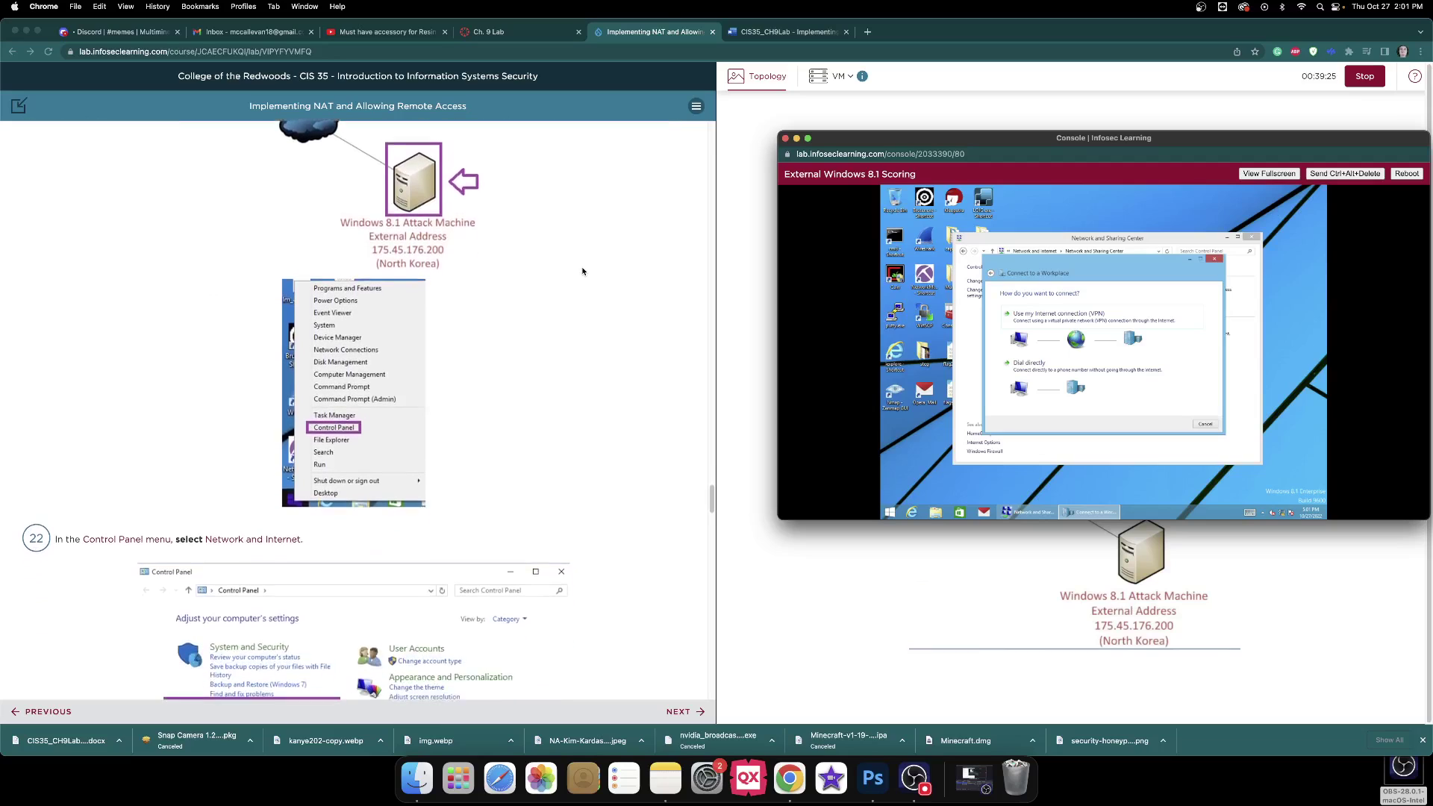
{"action": "scroll", "coordinate": [582, 271], "scroll_direction": "down", "scroll_amount": 15}
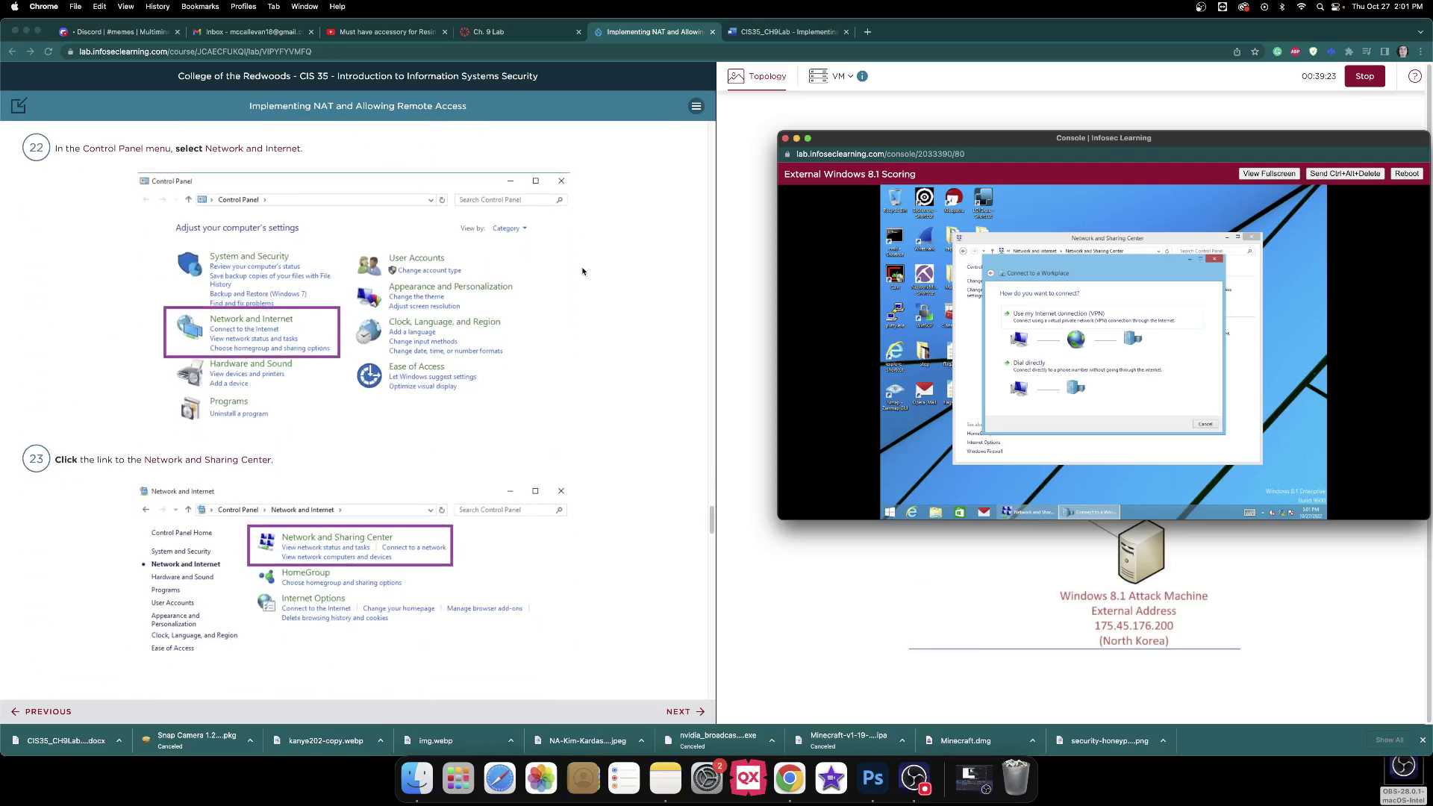
{"action": "scroll", "coordinate": [582, 271], "scroll_direction": "down", "scroll_amount": 9}
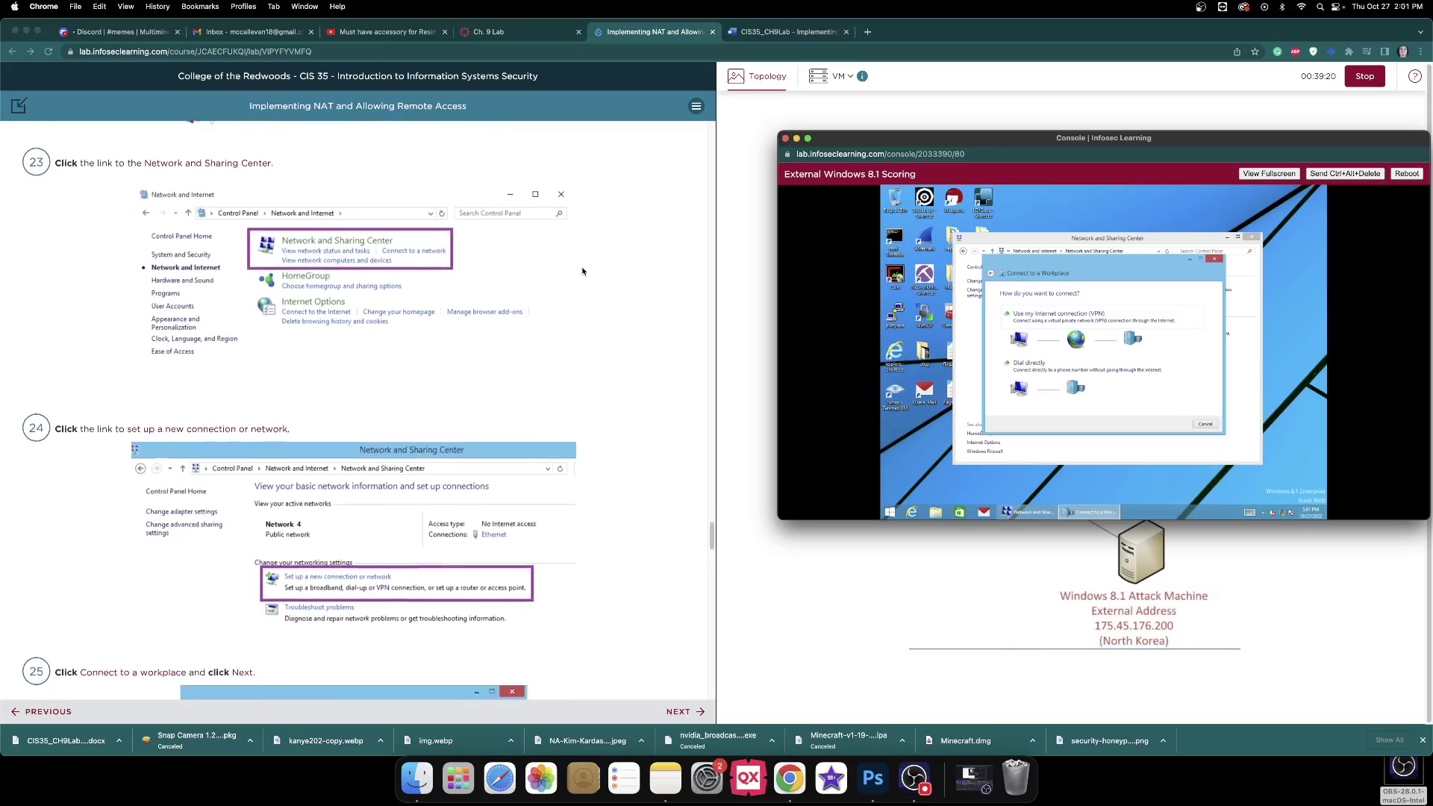
{"action": "scroll", "coordinate": [582, 271], "scroll_direction": "down", "scroll_amount": 9}
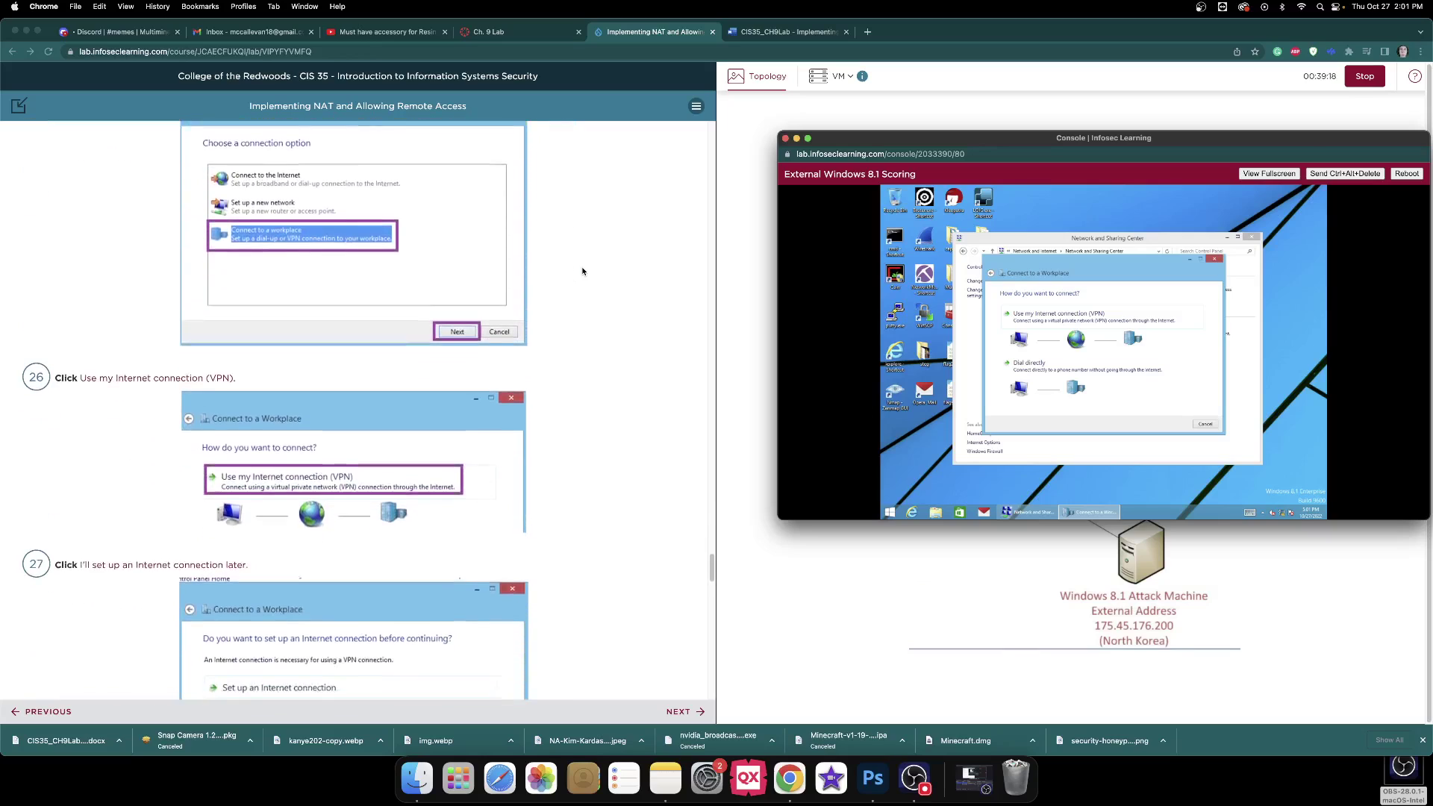
Choose a VPN over the Internet, defer the Internet connection, and enter address 203.0.113.100.
{"action": "left_click", "coordinate": [1090, 317]}
{"action": "scroll", "coordinate": [664, 302], "scroll_direction": "down", "scroll_amount": 3}
{"action": "scroll", "coordinate": [663, 302], "scroll_direction": "down", "scroll_amount": 3}
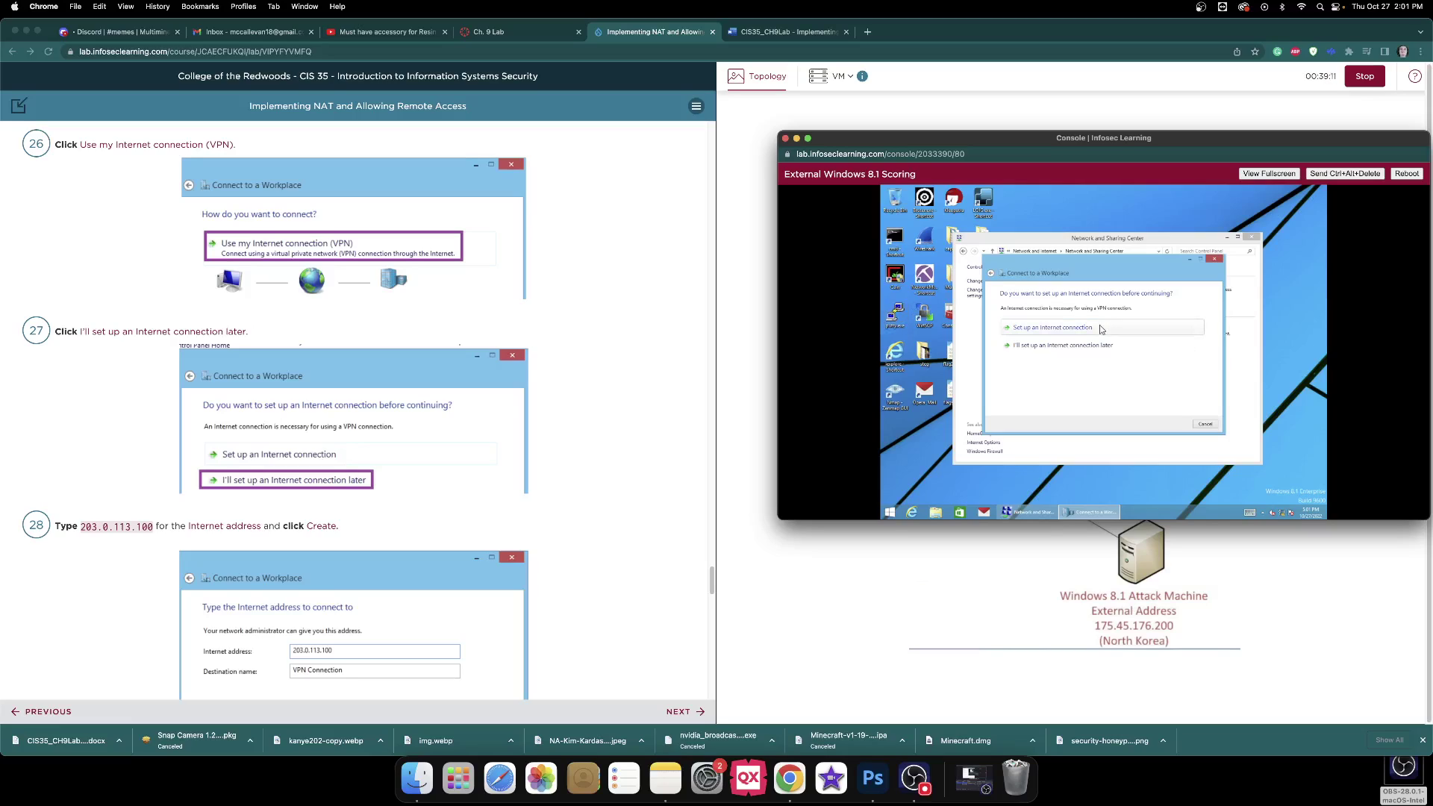
{"action": "left_click", "coordinate": [1090, 345]}
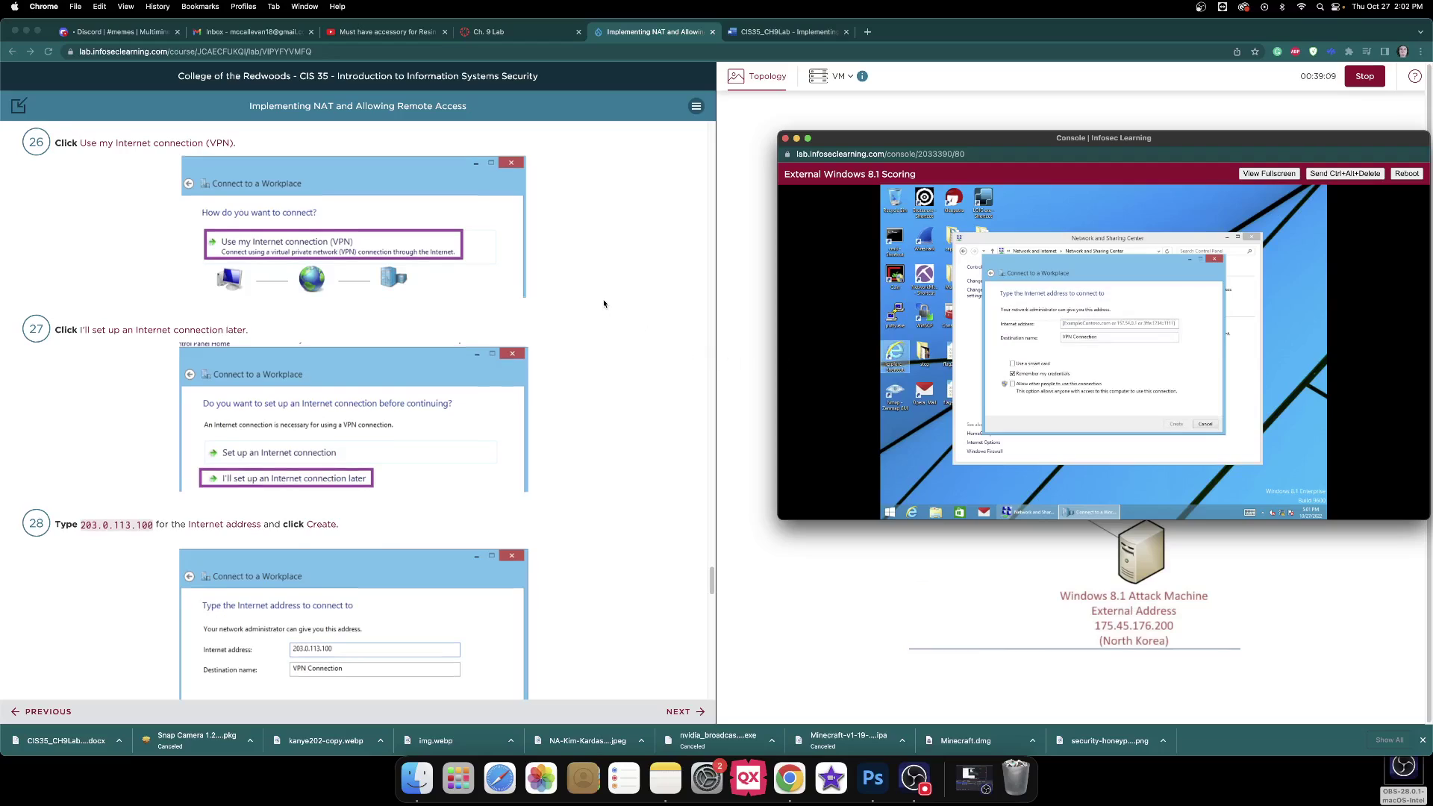
{"action": "scroll", "coordinate": [606, 303], "scroll_direction": "down", "scroll_amount": 3}
{"action": "scroll", "coordinate": [605, 303], "scroll_direction": "down", "scroll_amount": 2}
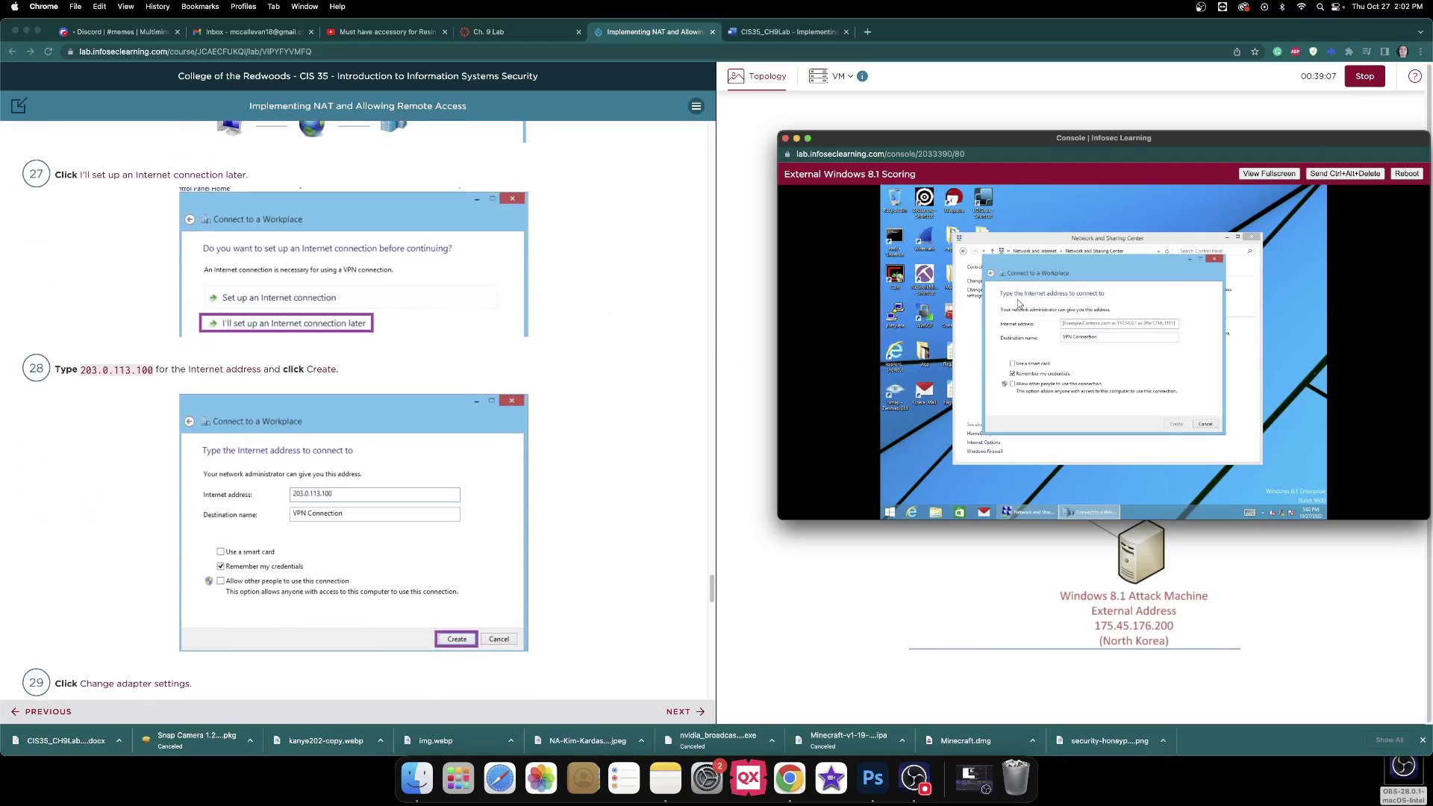
{"action": "type", "text": "203"}
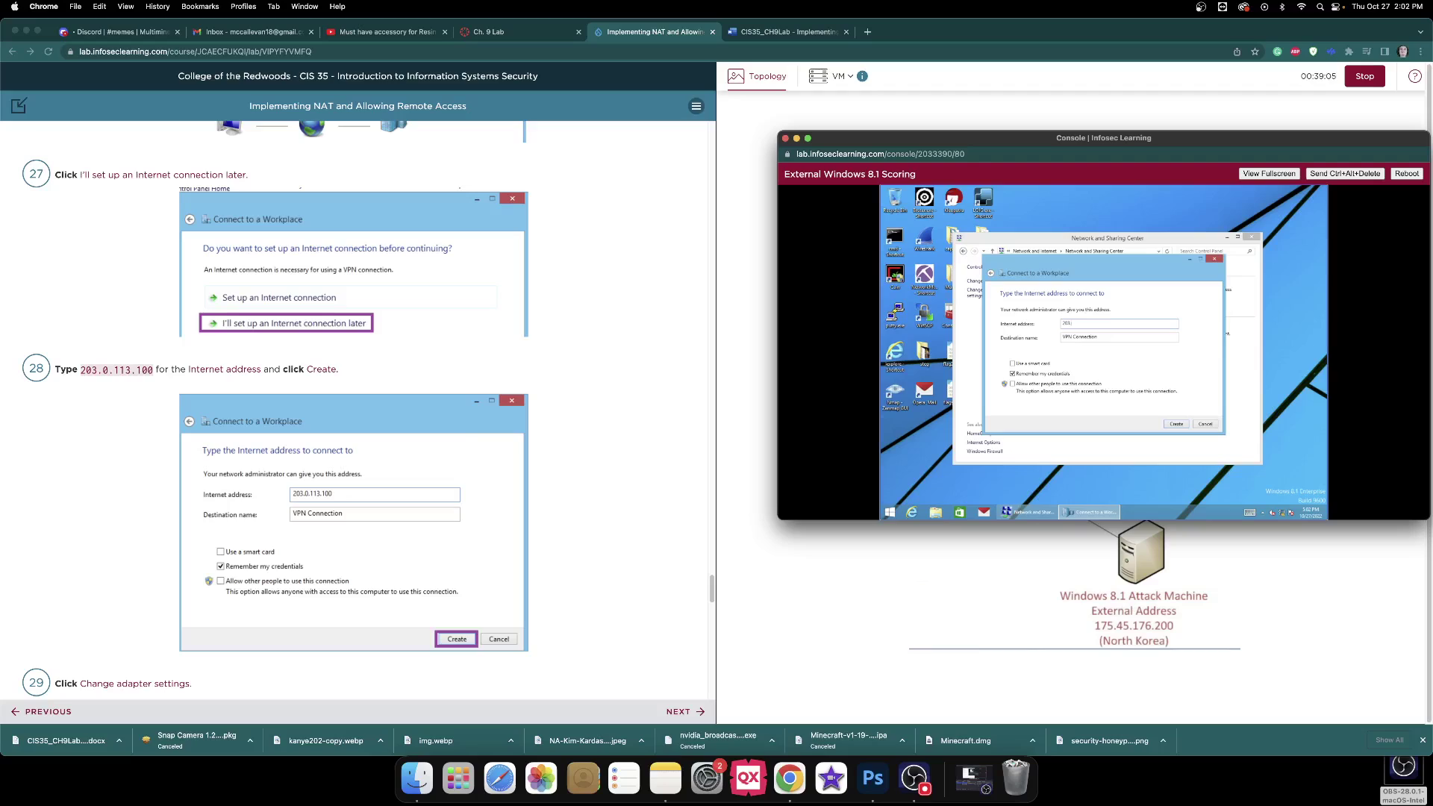
{"action": "type", "text": ".0.113.100"}
{"action": "scroll", "coordinate": [565, 291], "scroll_direction": "down", "scroll_amount": 5}
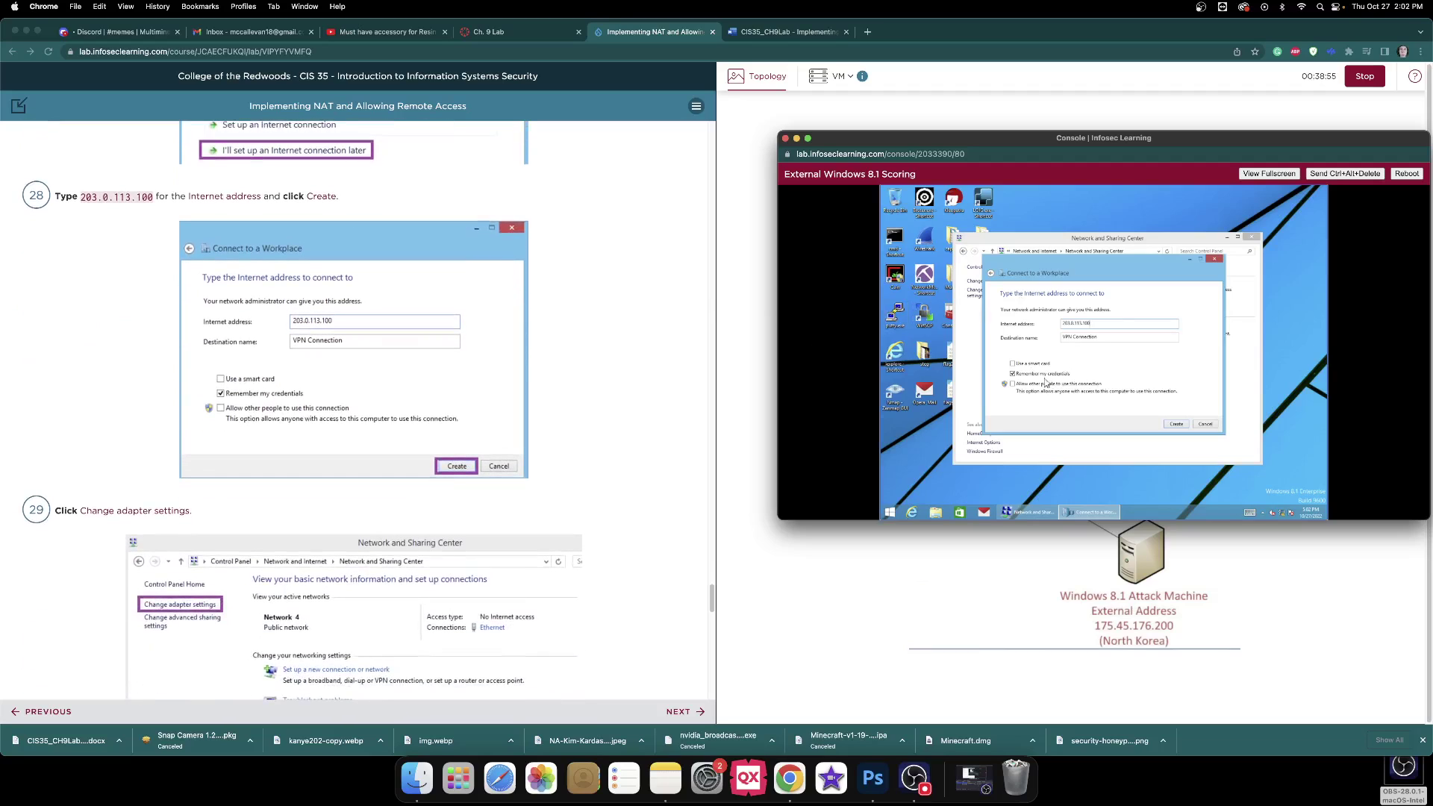
Create the VPN connection and show it in Network Connections beside Ethernet.
{"action": "left_click", "coordinate": [1177, 424]}
{"action": "scroll", "coordinate": [703, 333], "scroll_direction": "down", "scroll_amount": 8}
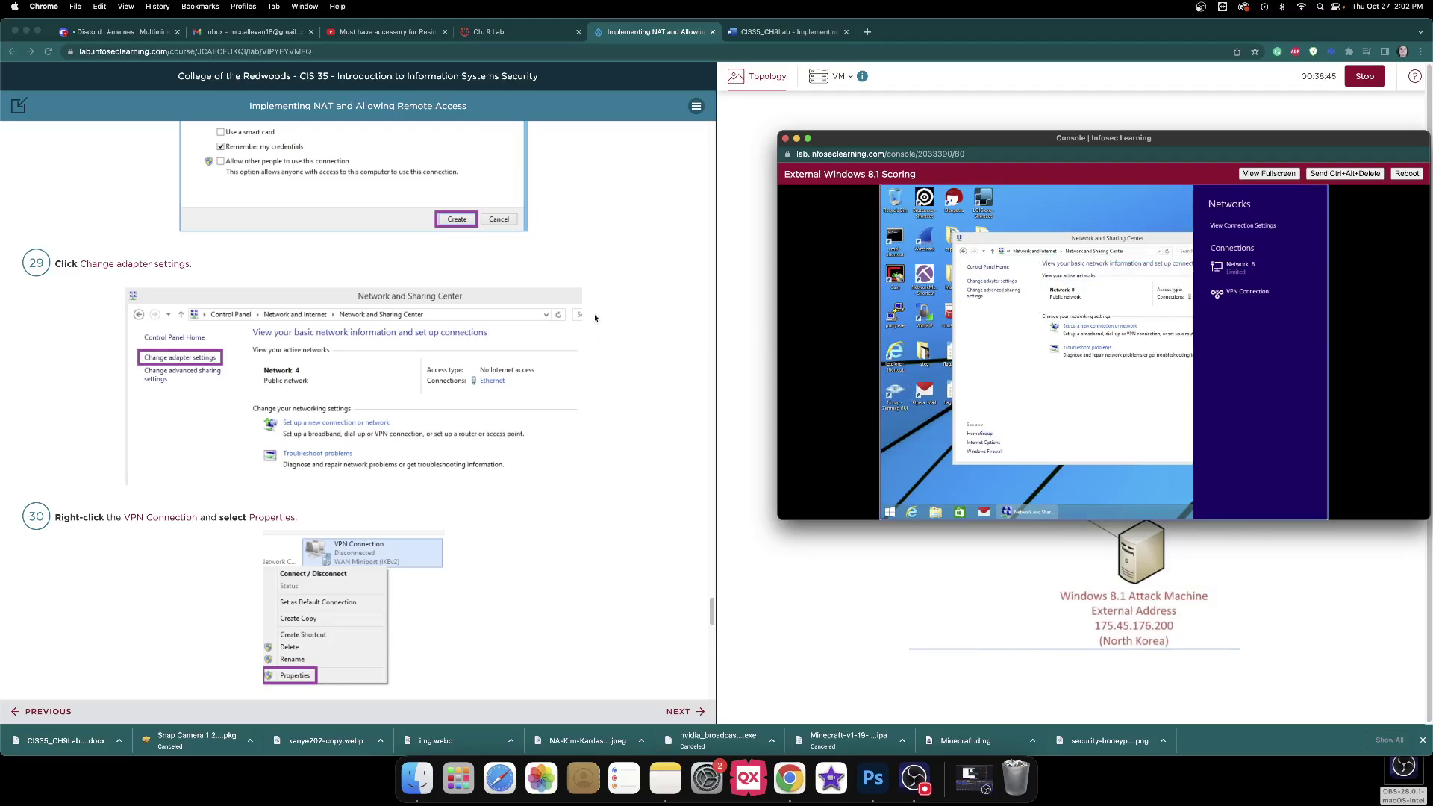
{"action": "scroll", "coordinate": [623, 313], "scroll_direction": "down", "scroll_amount": 2}
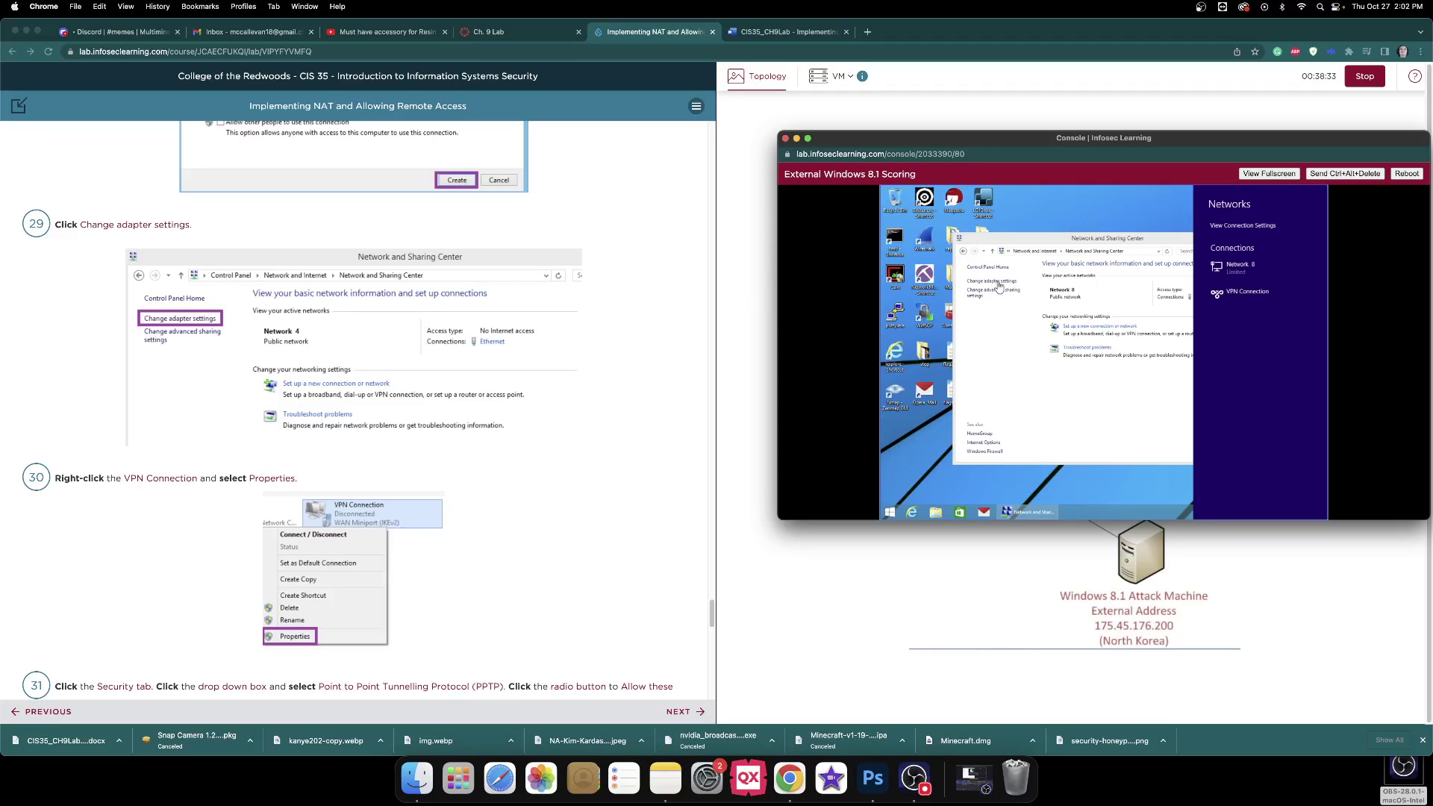
{"action": "left_click", "coordinate": [873, 320]}
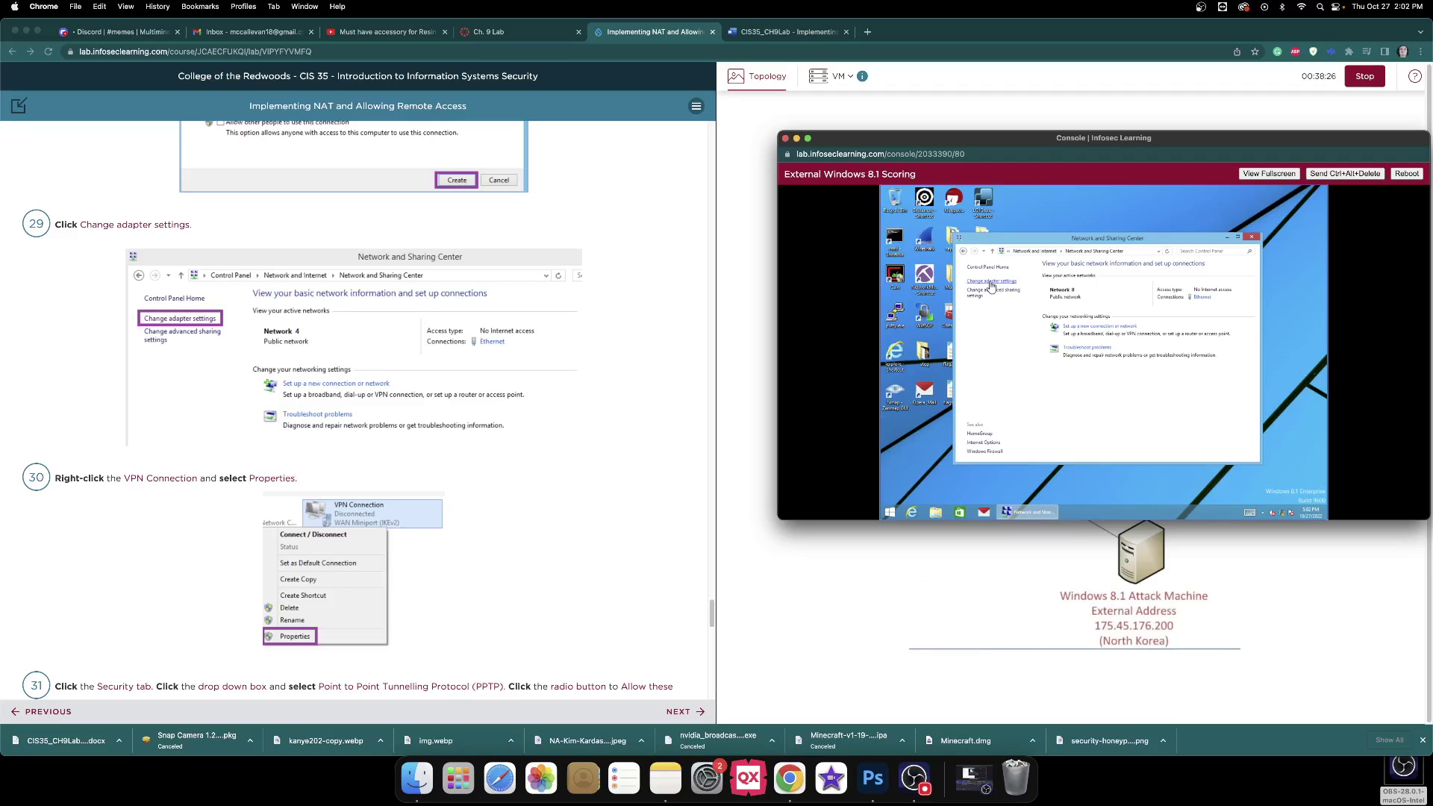
{"action": "left_click", "coordinate": [990, 287]}
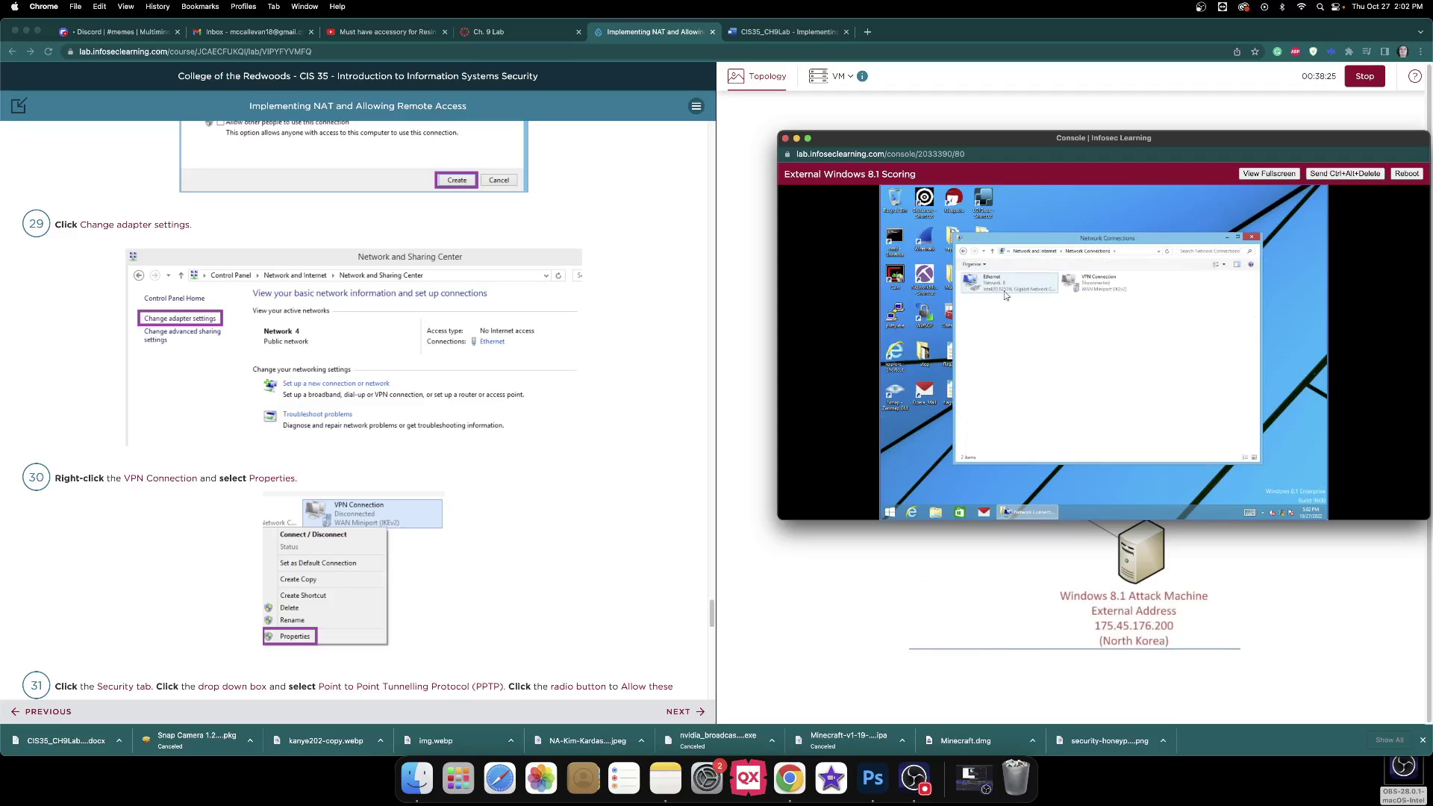
Set the VPN Connection's security type to PPTP with Allow these protocols (MS-CHAP v2) and save.
{"action": "right_click", "coordinate": [1098, 294]}
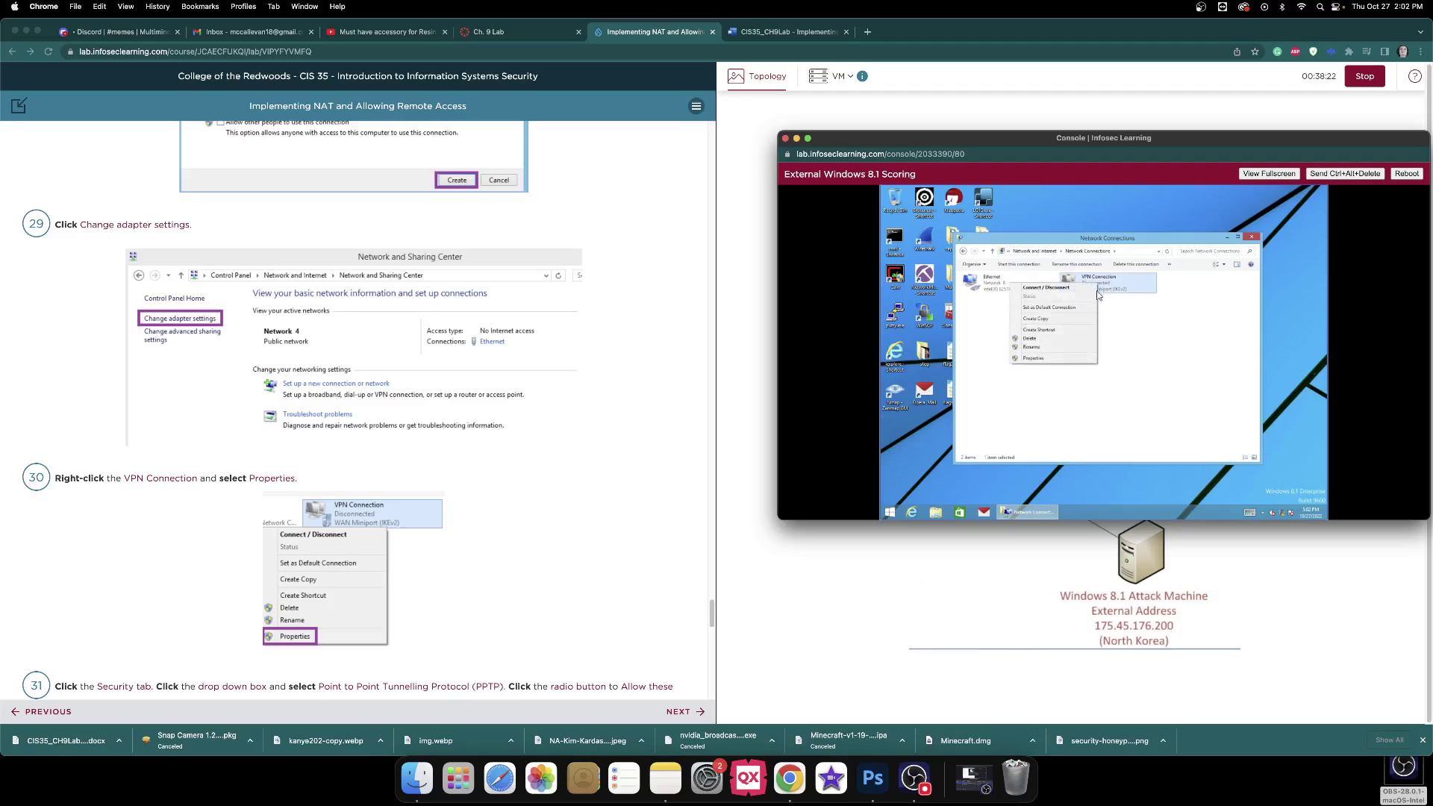
{"action": "left_click", "coordinate": [1045, 359]}
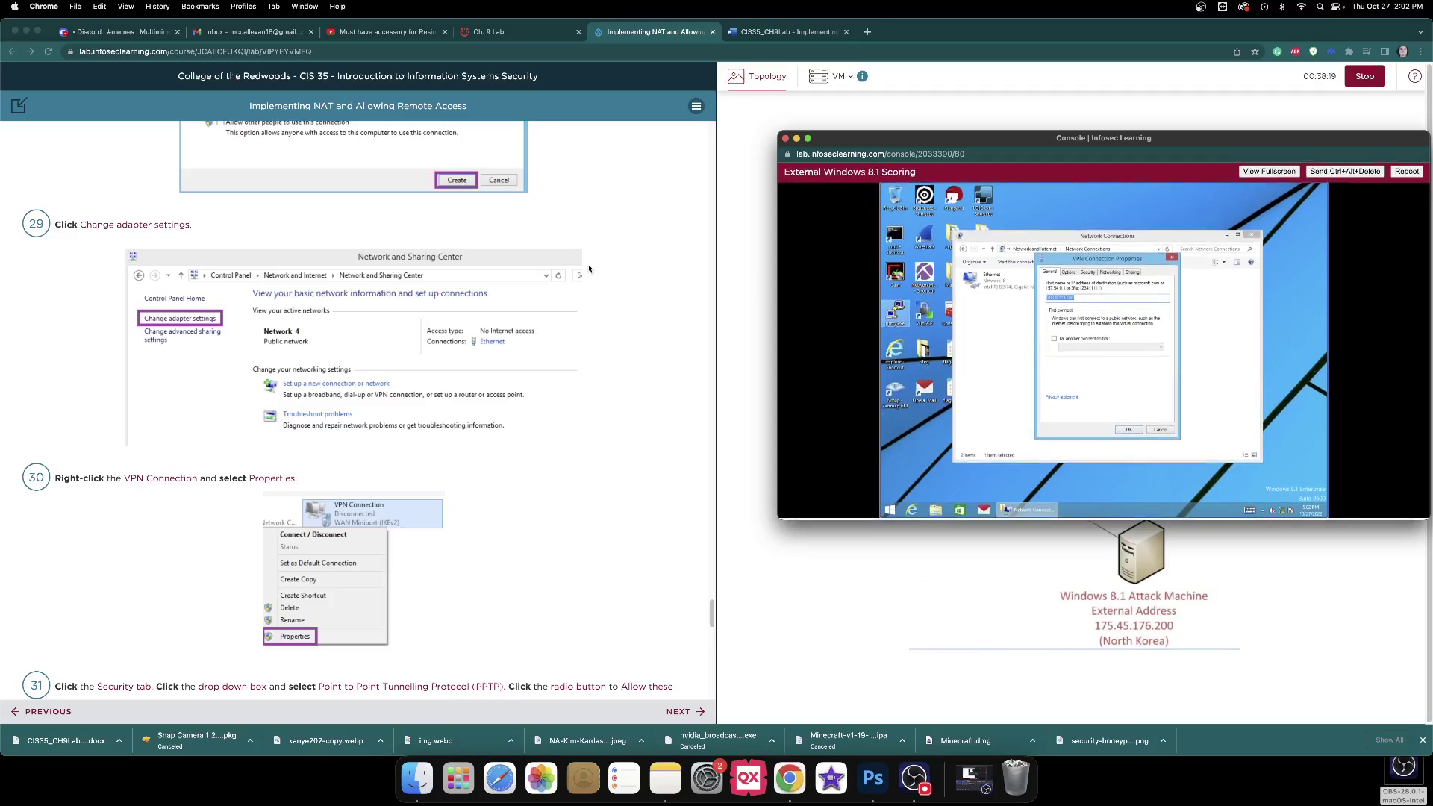
{"action": "scroll", "coordinate": [590, 269], "scroll_direction": "down", "scroll_amount": 5}
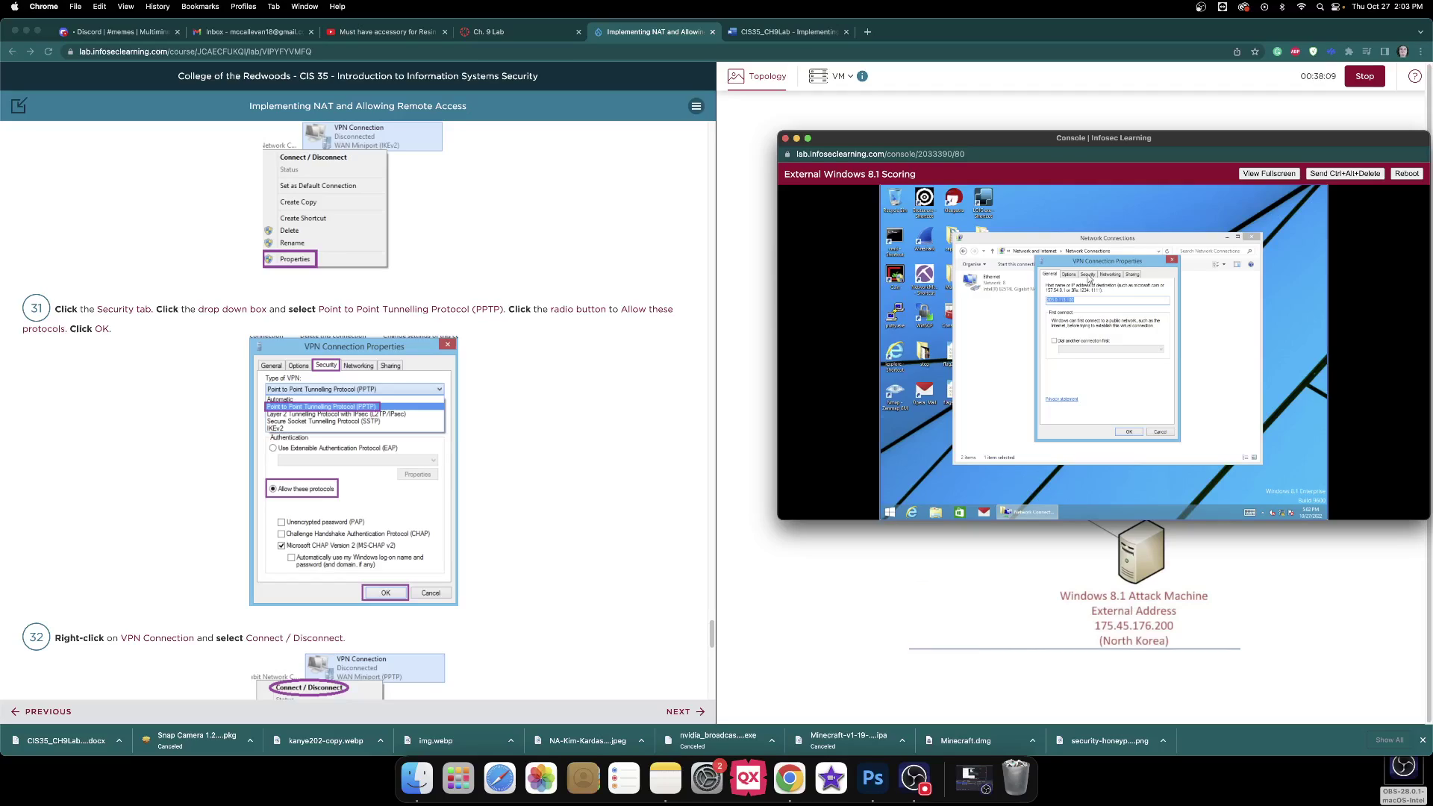
{"action": "left_click", "coordinate": [1088, 276]}
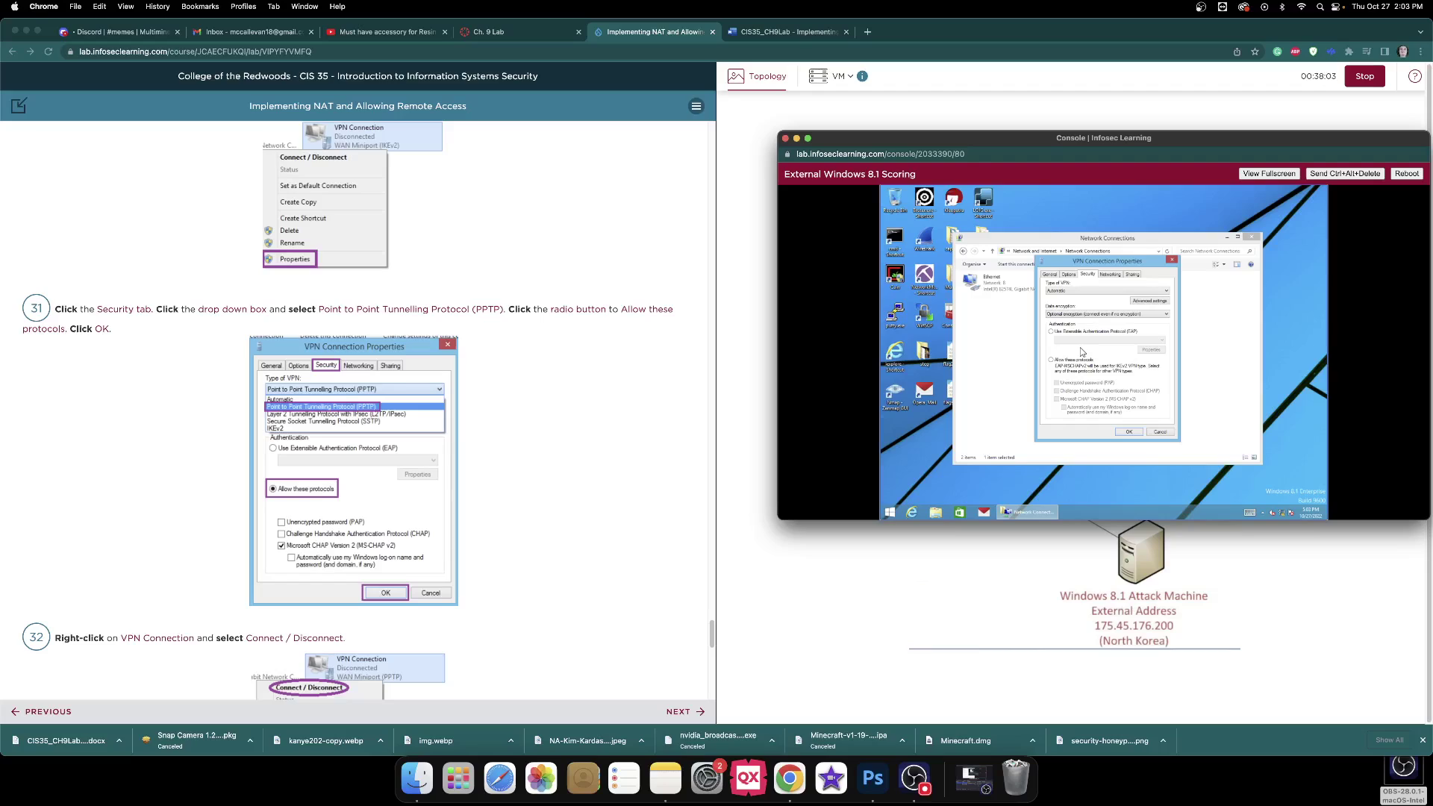
{"action": "left_click", "coordinate": [1083, 292]}
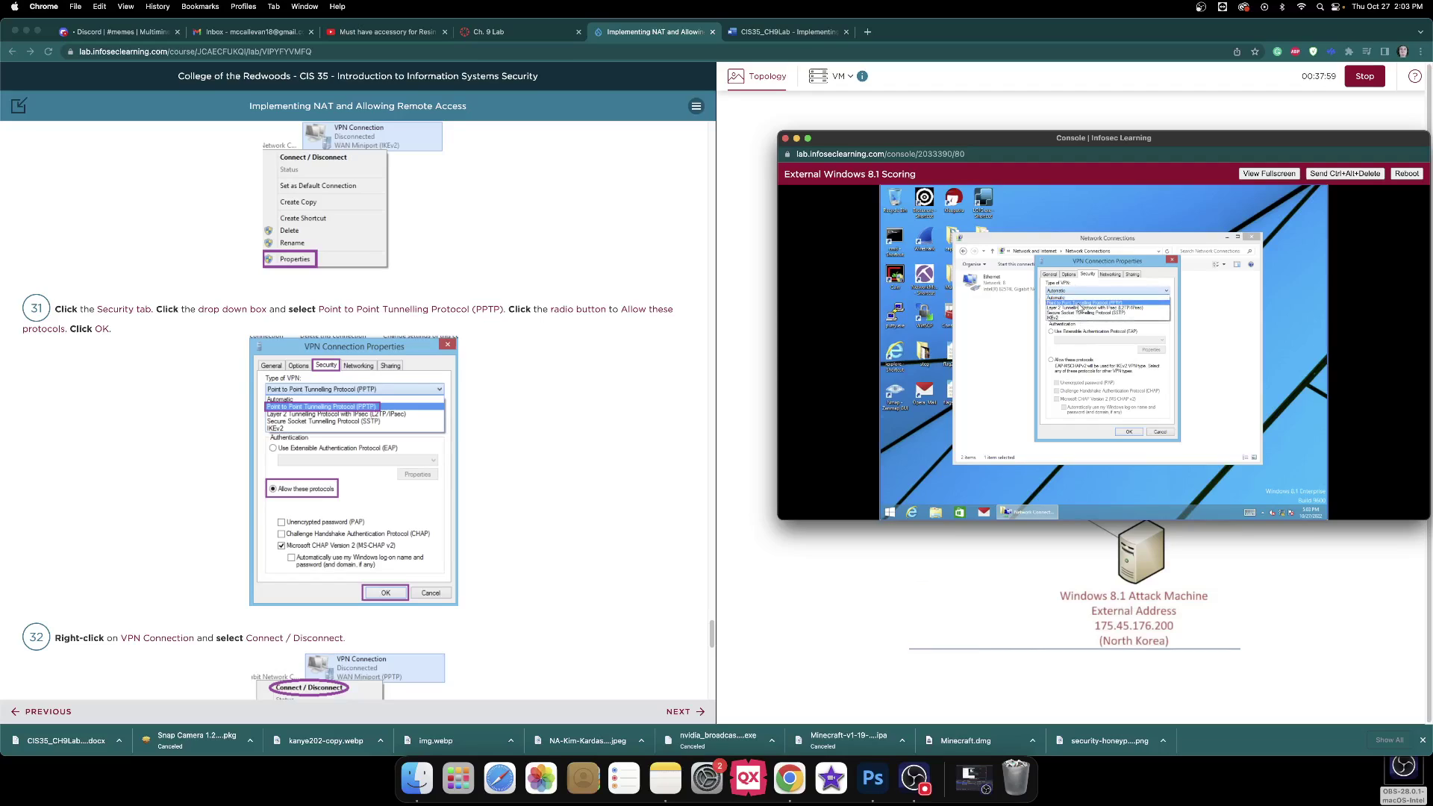
{"action": "left_click", "coordinate": [1080, 305]}
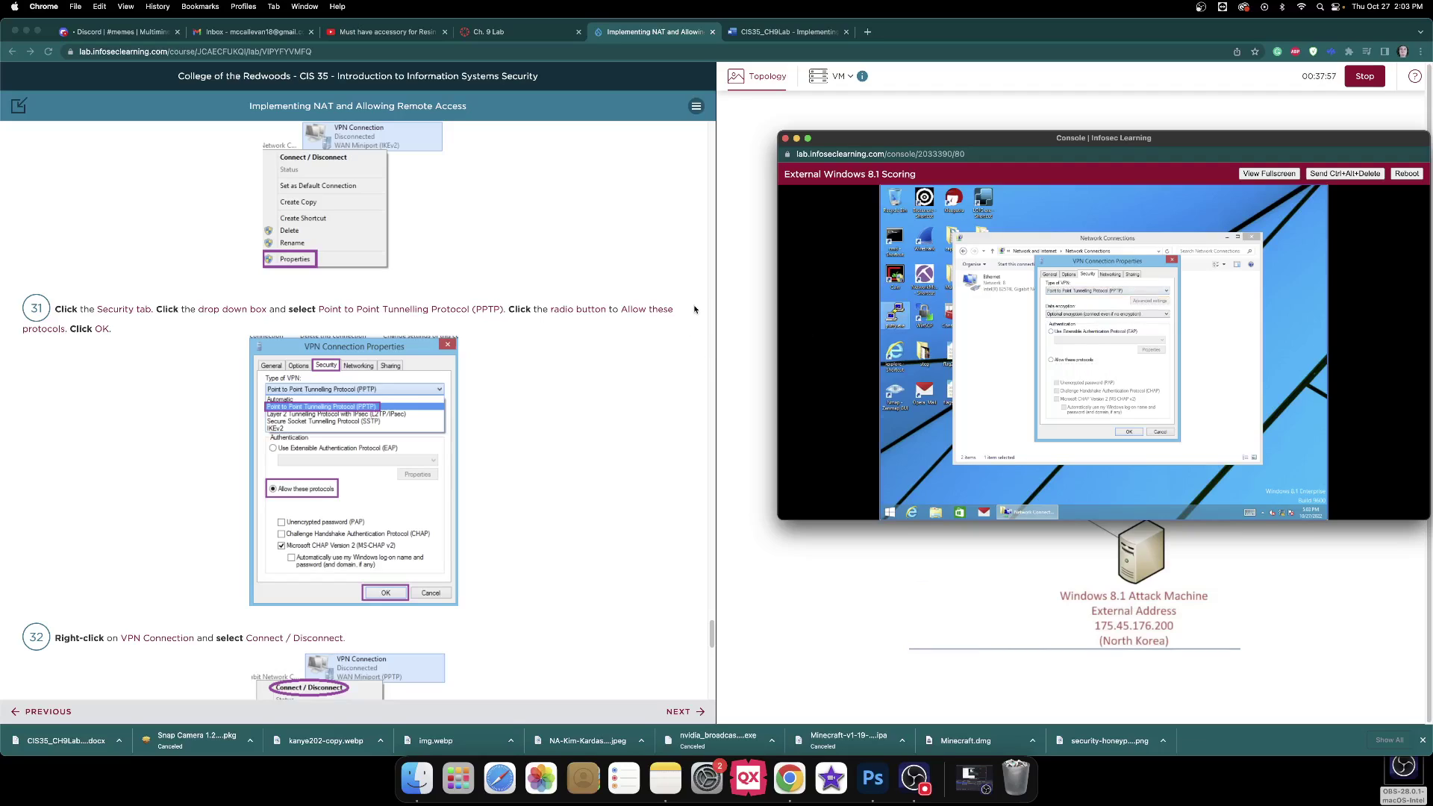
{"action": "scroll", "coordinate": [695, 309], "scroll_direction": "down", "scroll_amount": 1}
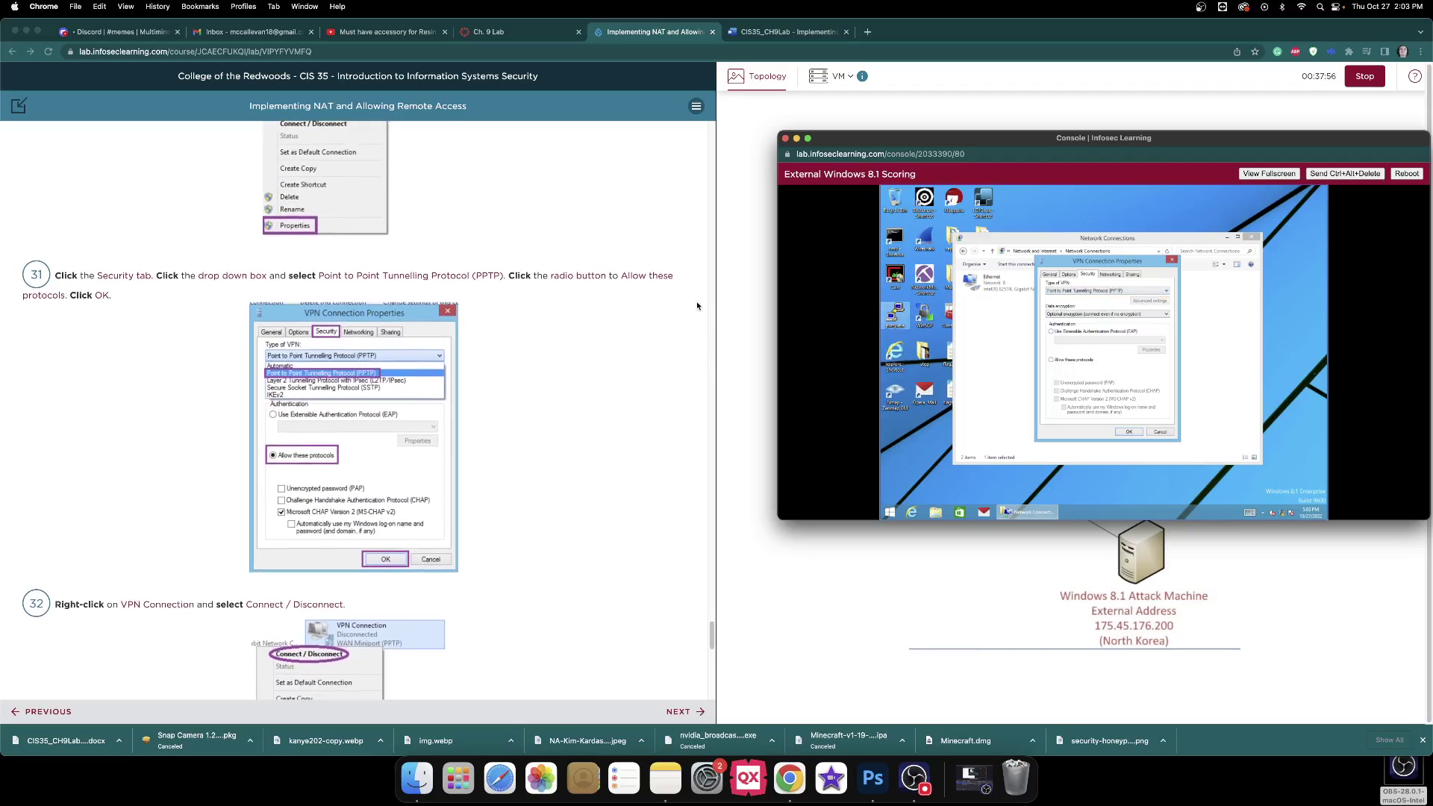
{"action": "left_click", "coordinate": [1051, 361]}
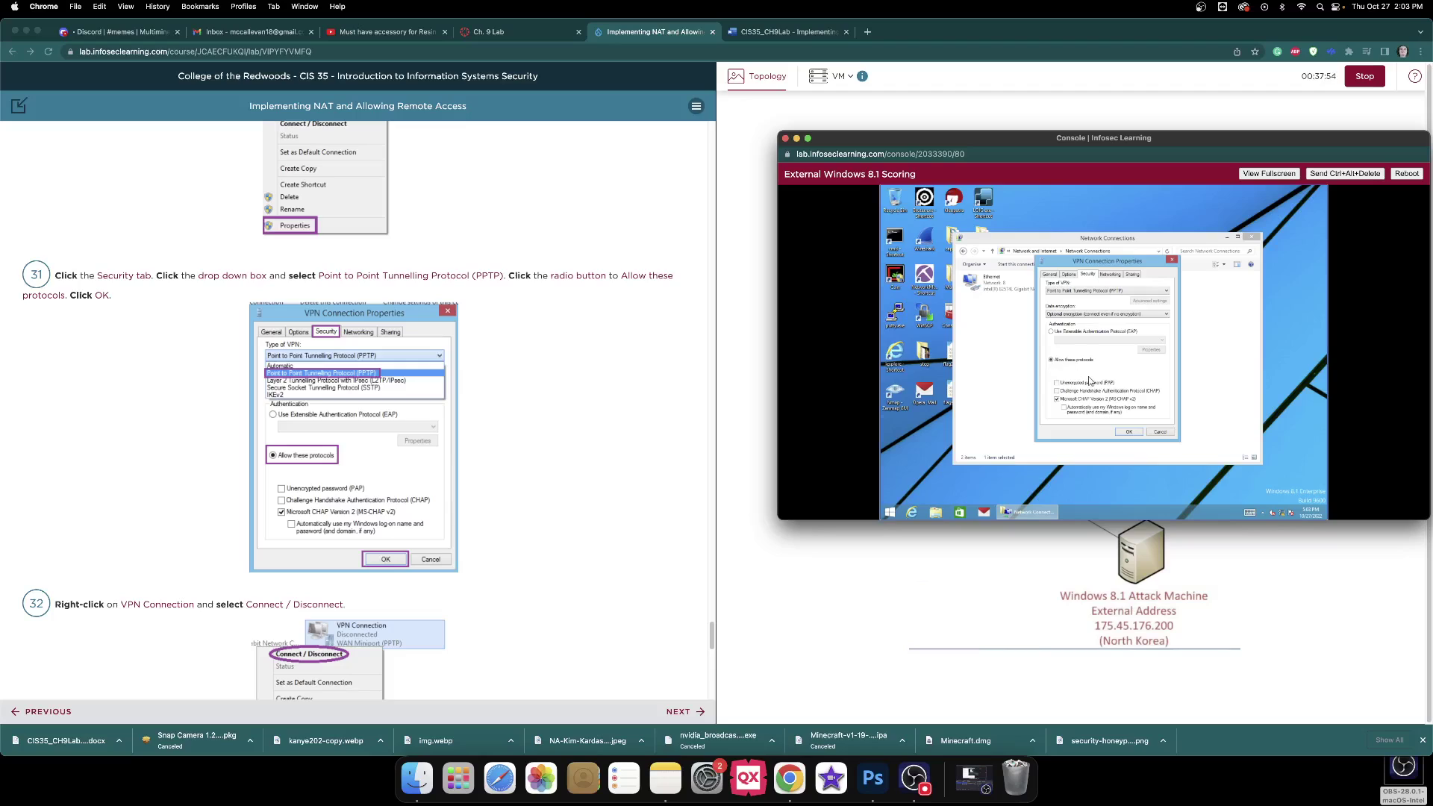
{"action": "left_click", "coordinate": [1131, 433]}
{"action": "scroll", "coordinate": [664, 278], "scroll_direction": "down", "scroll_amount": 5}
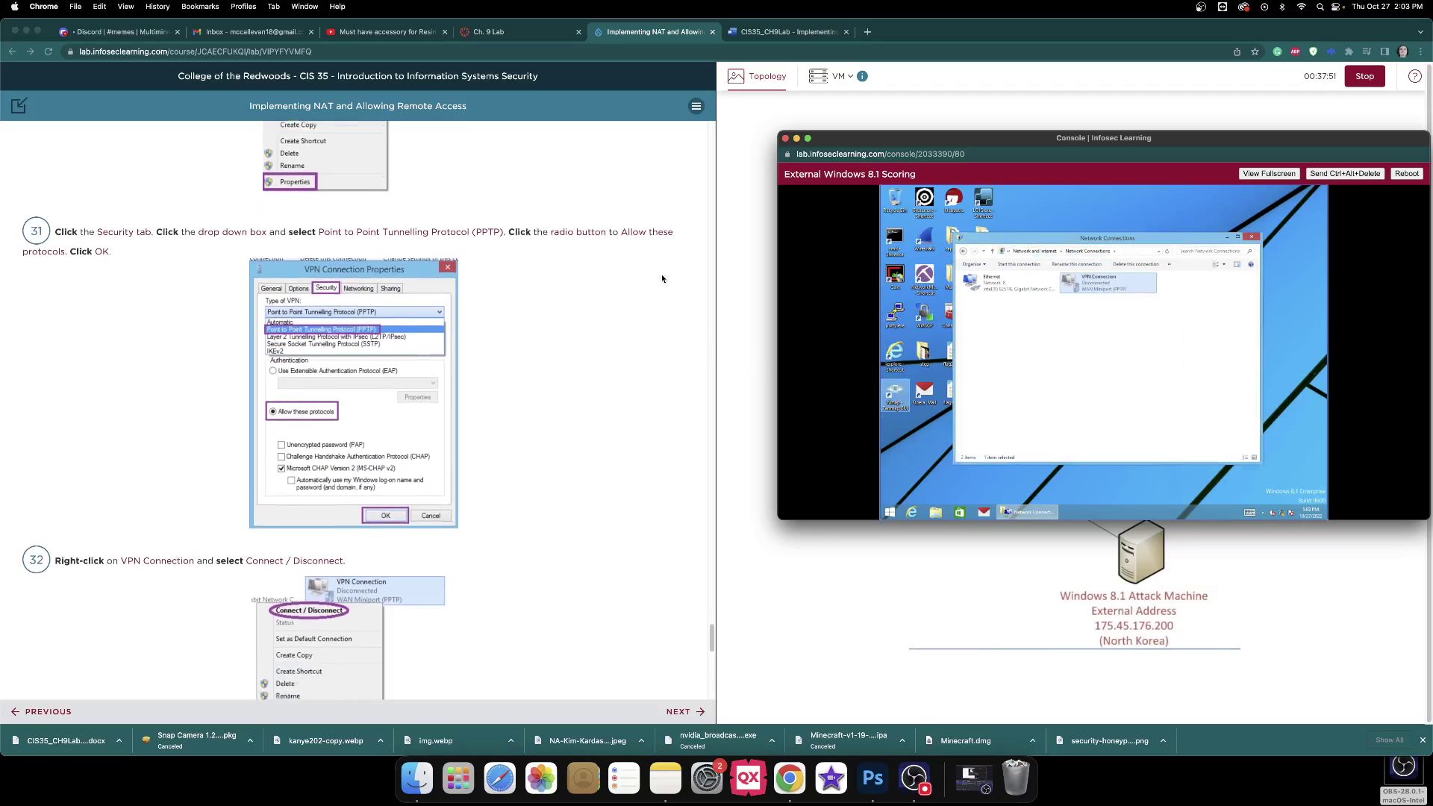
{"action": "scroll", "coordinate": [663, 279], "scroll_direction": "down", "scroll_amount": 3}
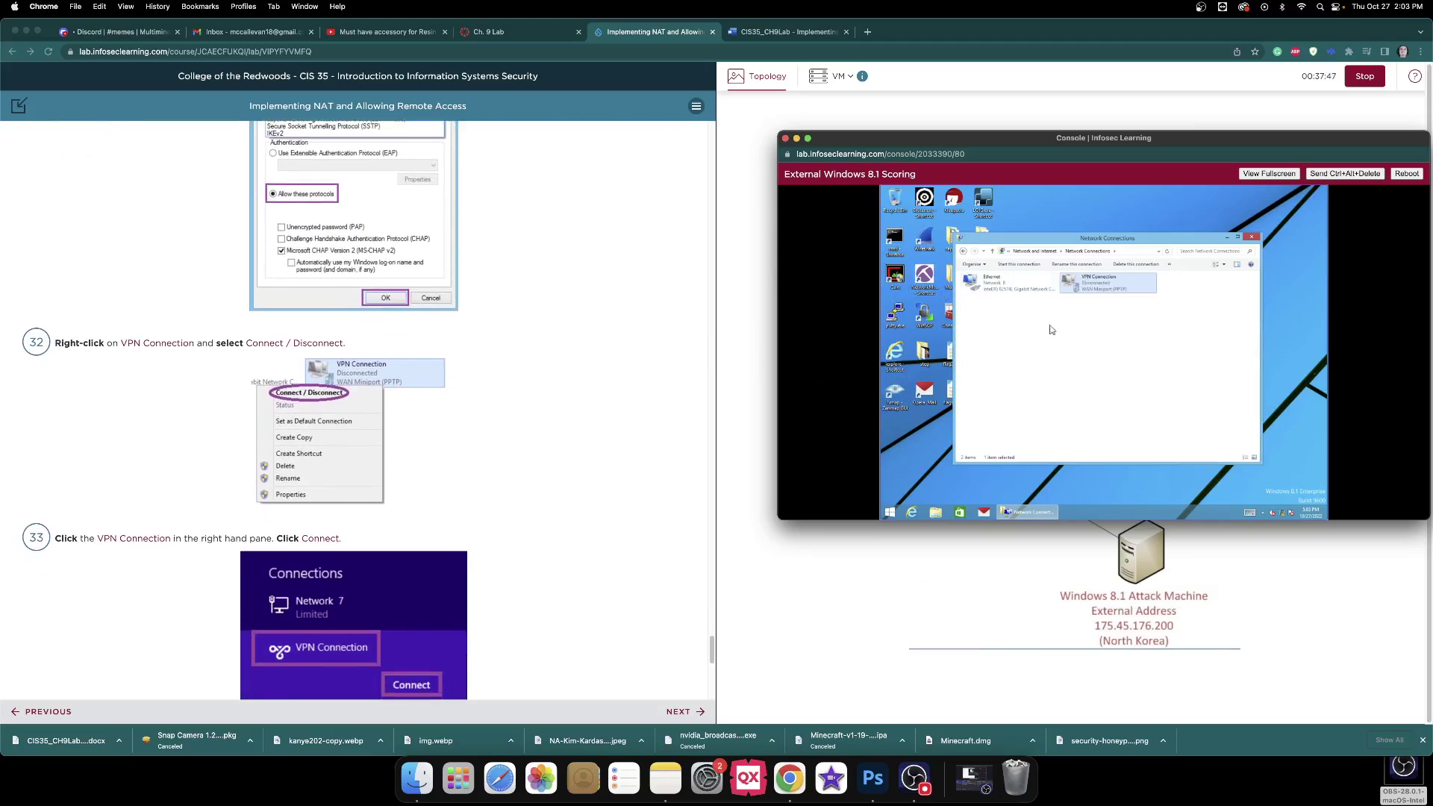
Start connecting the VPN Connection from the Networks pane.
{"action": "right_click", "coordinate": [1099, 291]}
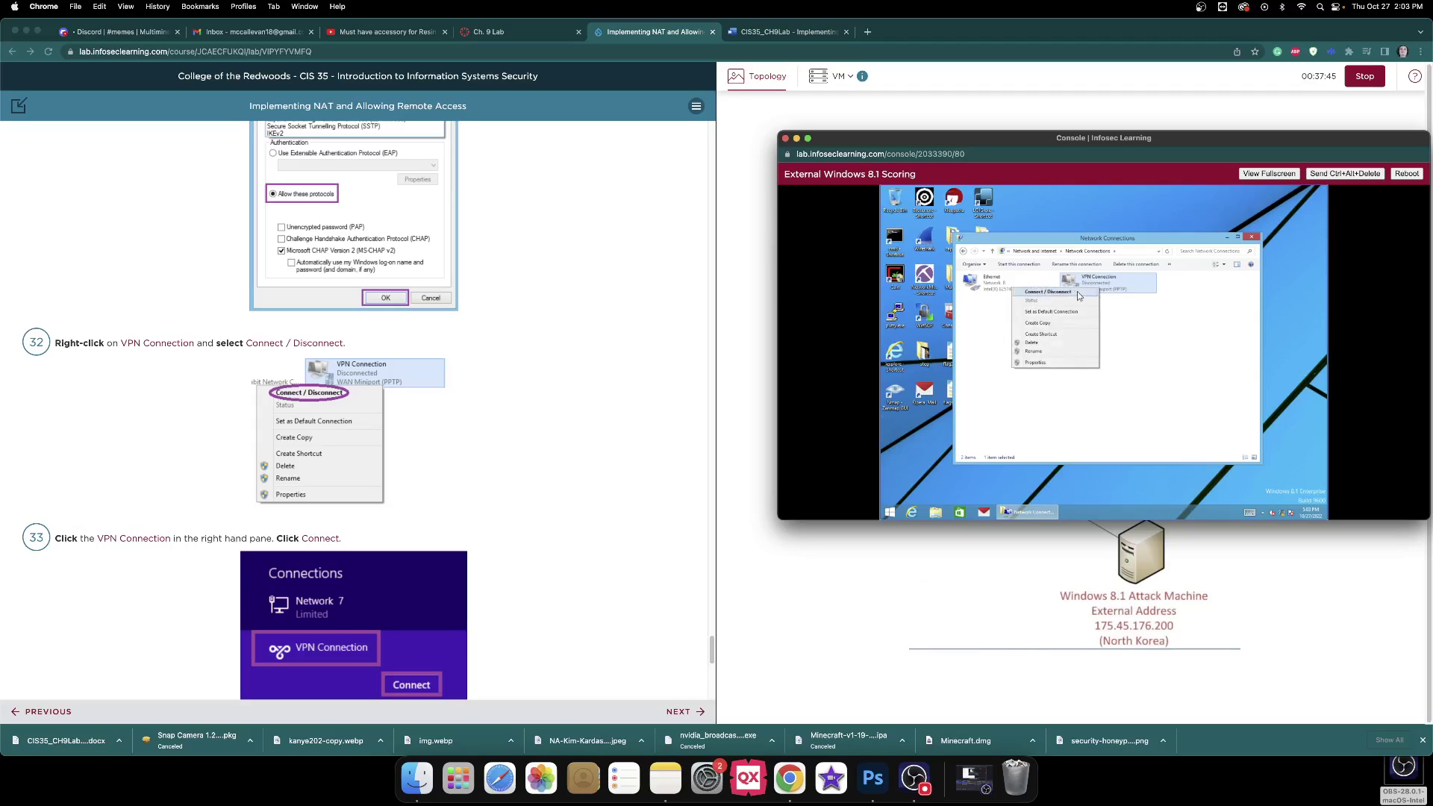
{"action": "left_click", "coordinate": [1077, 291]}
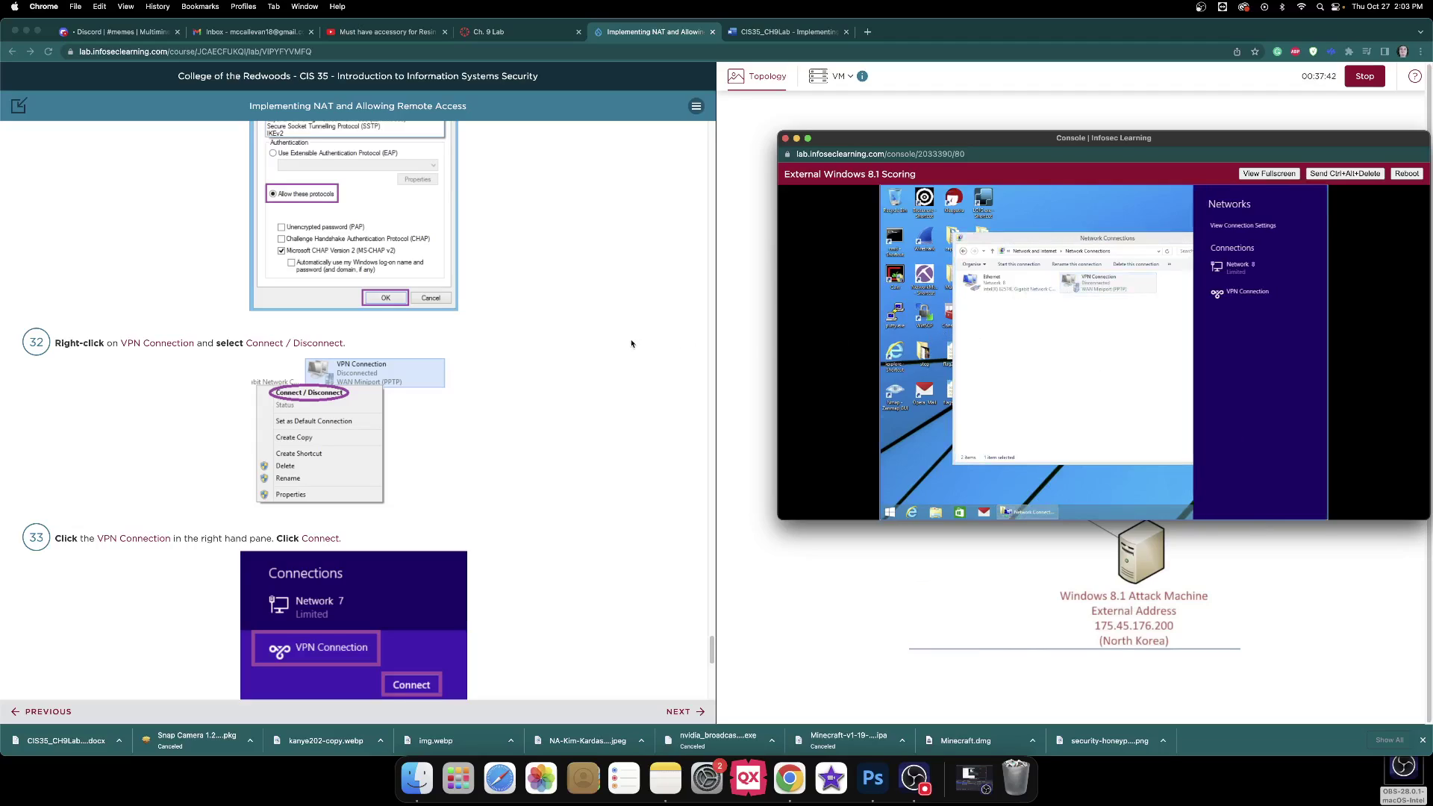
{"action": "scroll", "coordinate": [623, 313], "scroll_direction": "down", "scroll_amount": 5}
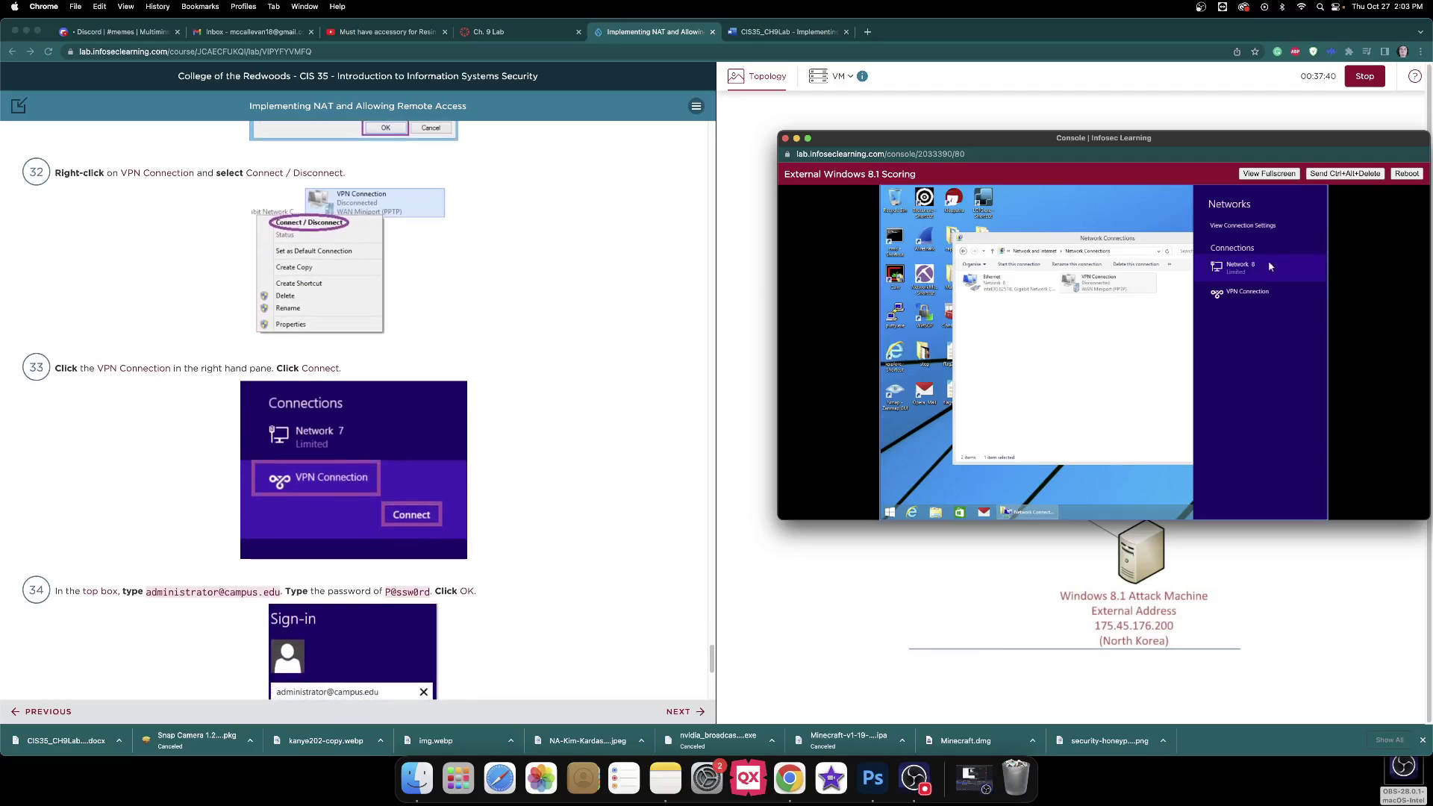
{"action": "left_click", "coordinate": [1267, 297]}
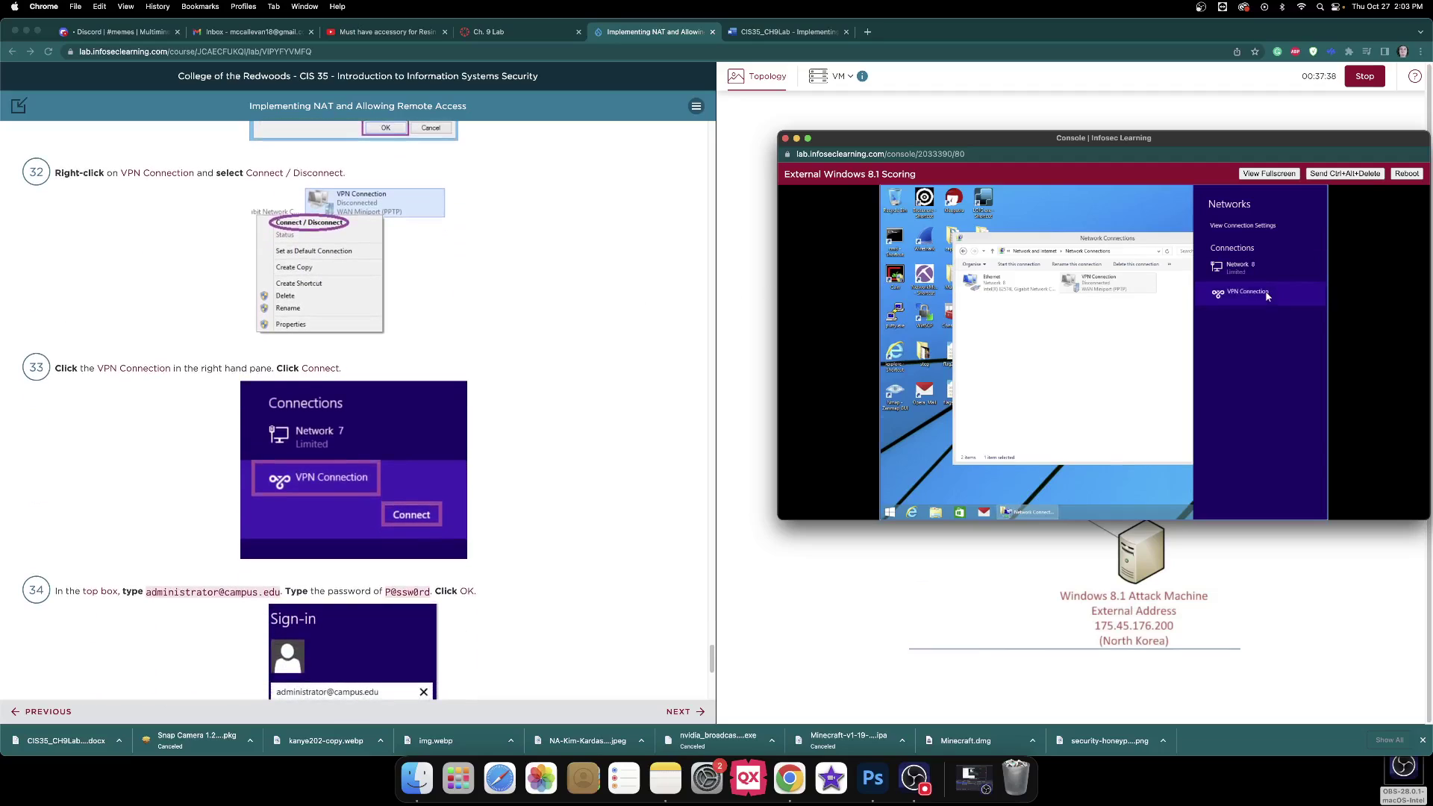
{"action": "left_click", "coordinate": [1294, 311]}
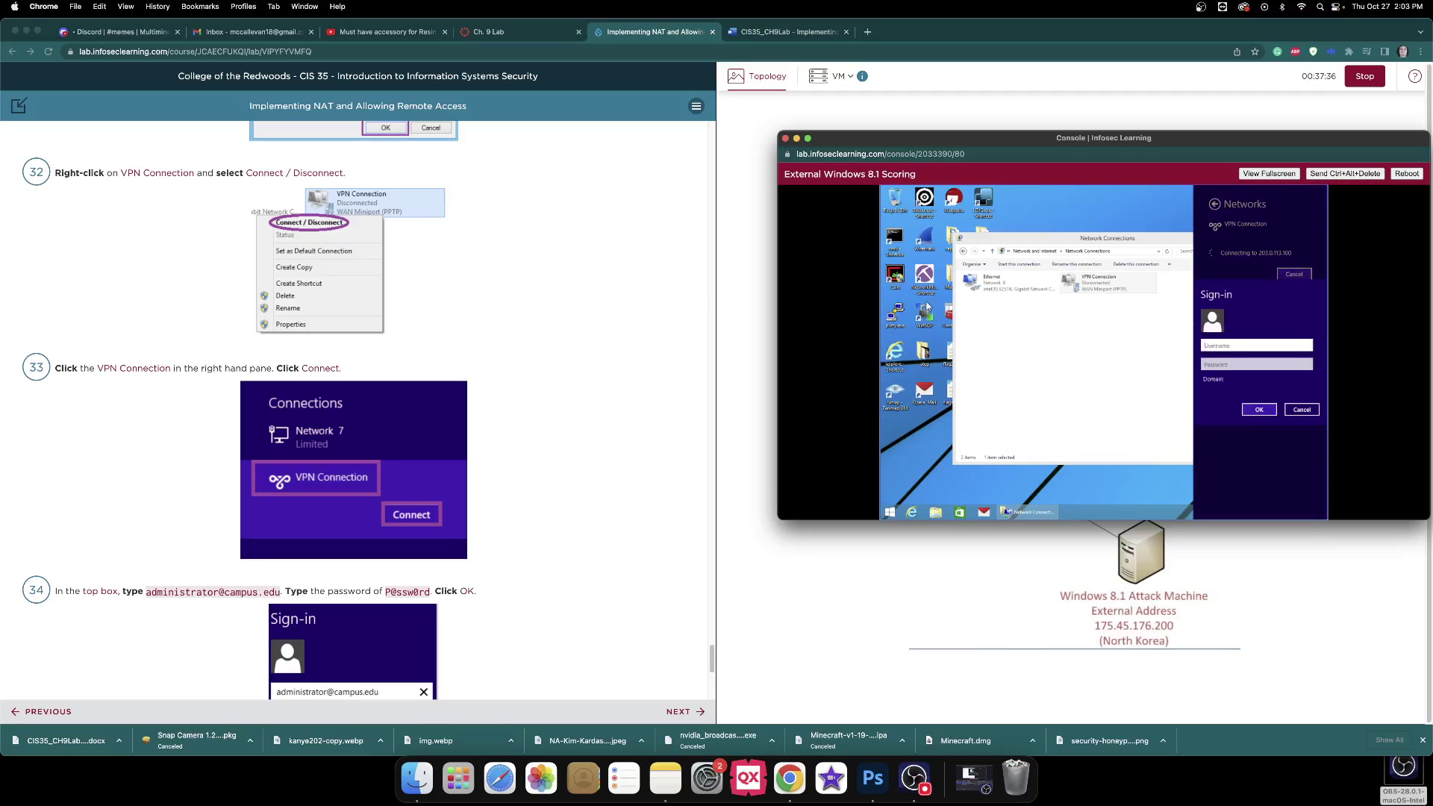
{"action": "scroll", "coordinate": [657, 277], "scroll_direction": "down", "scroll_amount": 5}
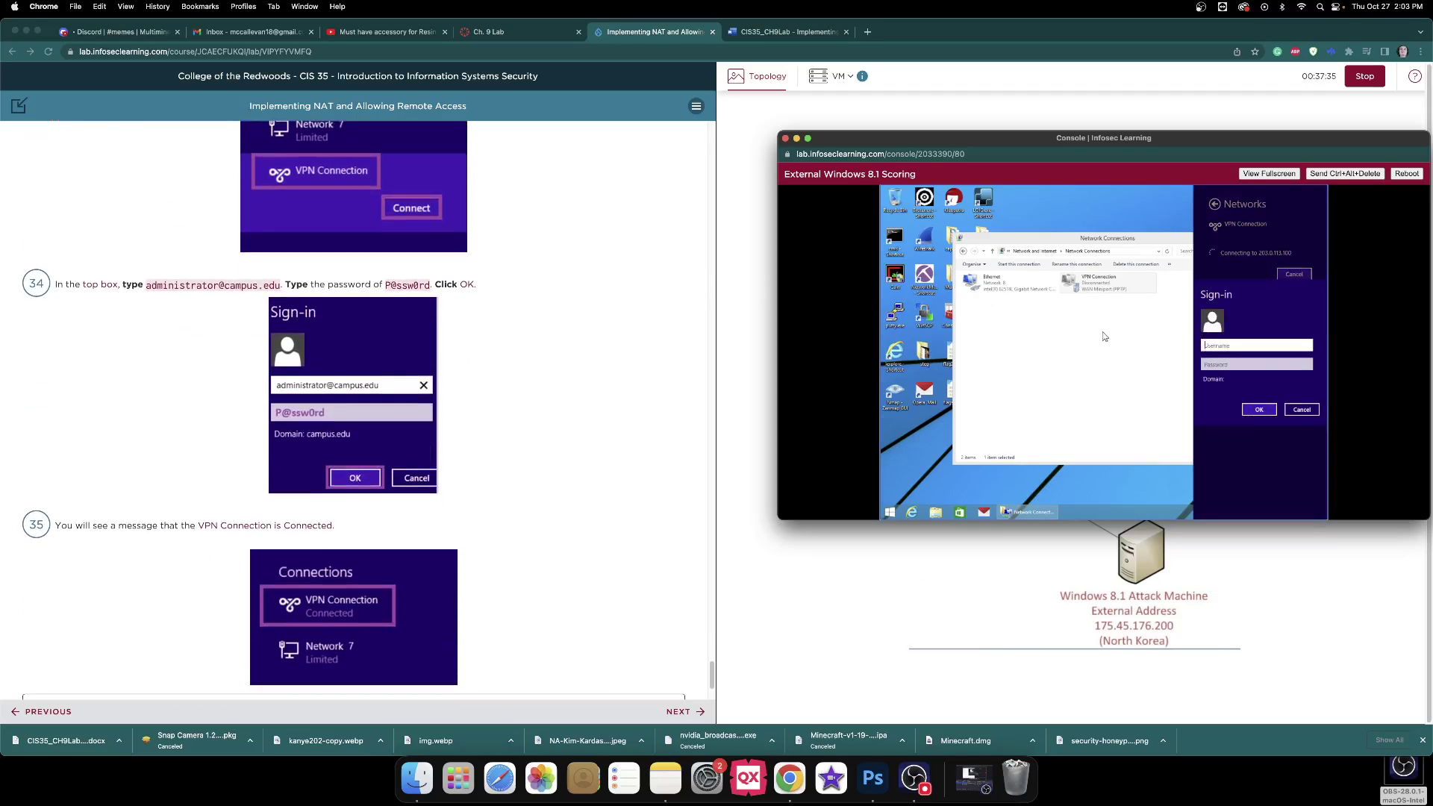
Sign in with the administrator account's e-mail and password so the VPN shows Connected.
{"action": "left_click", "coordinate": [1271, 364]}
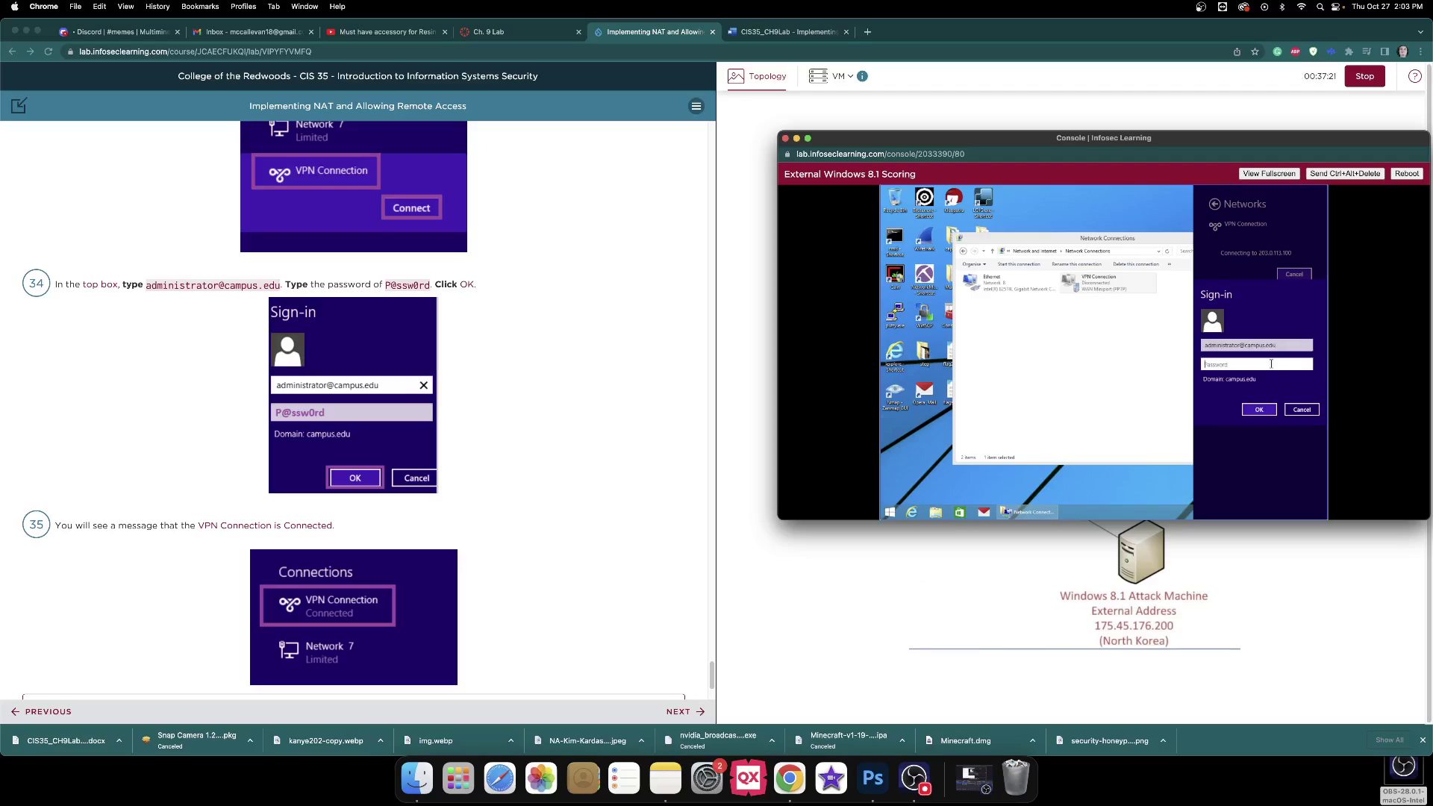
{"action": "type", "text": "P@ssw0rd"}
{"action": "key", "text": "Return"}
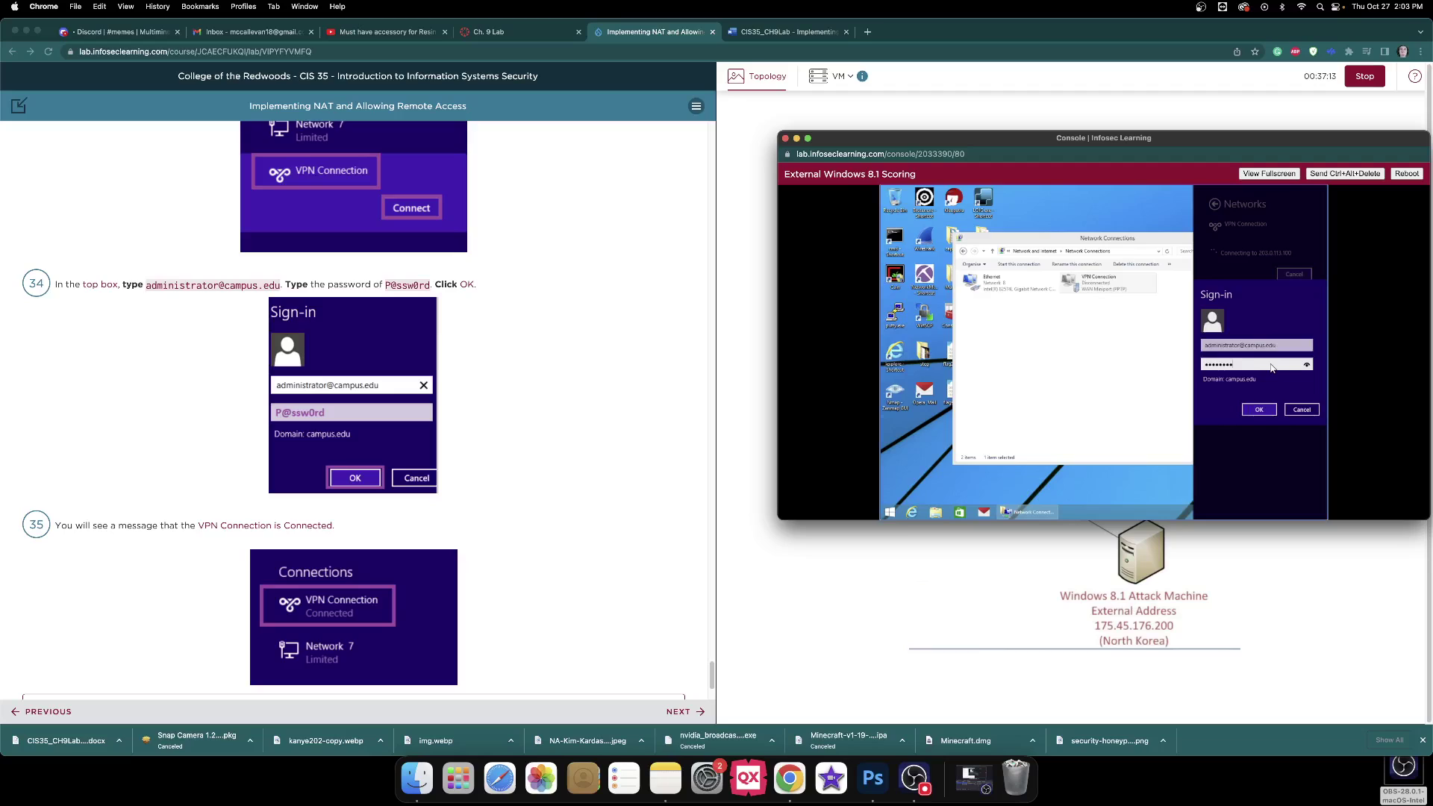
{"action": "scroll", "coordinate": [556, 318], "scroll_direction": "down", "scroll_amount": 5}
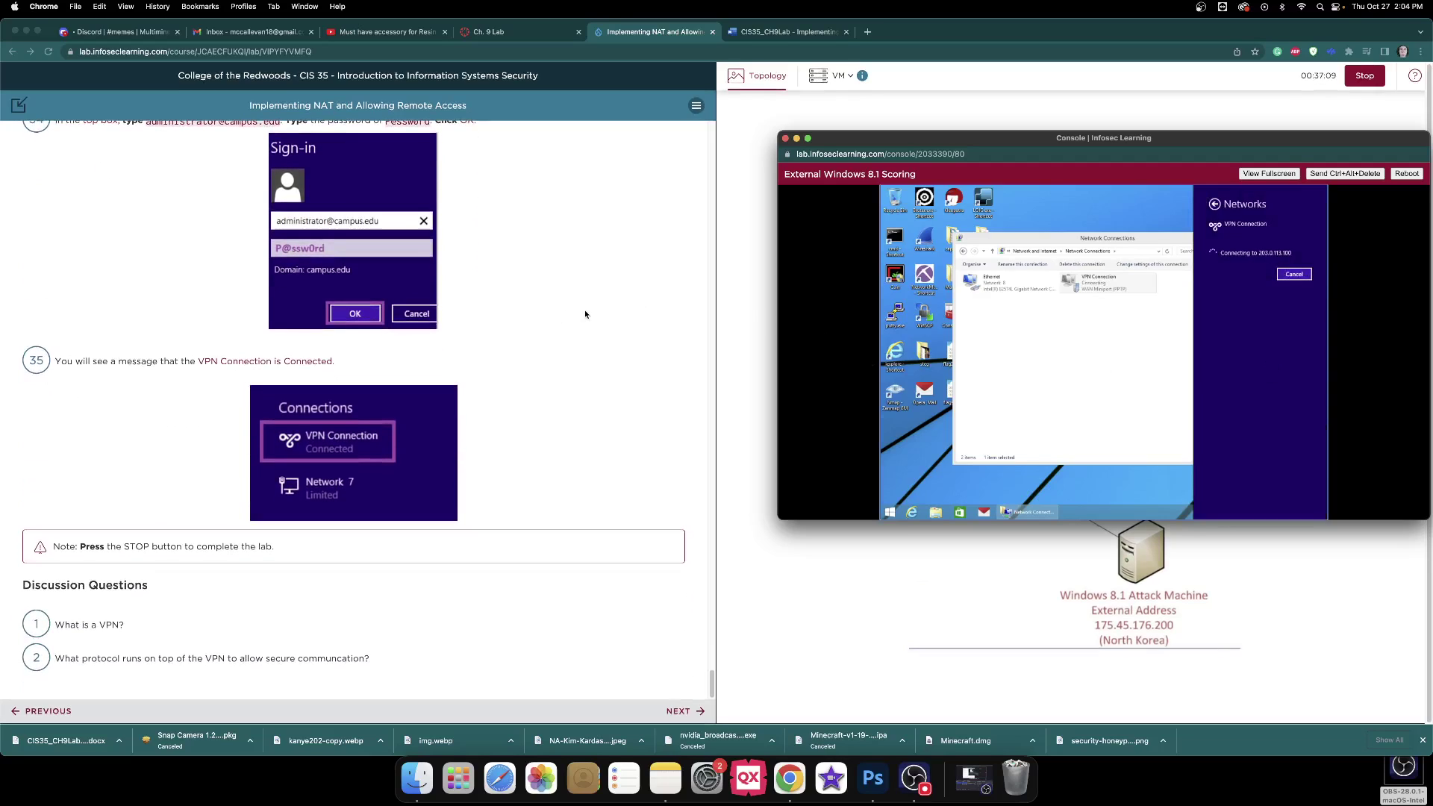
{"action": "scroll", "coordinate": [585, 314], "scroll_direction": "down", "scroll_amount": 1}
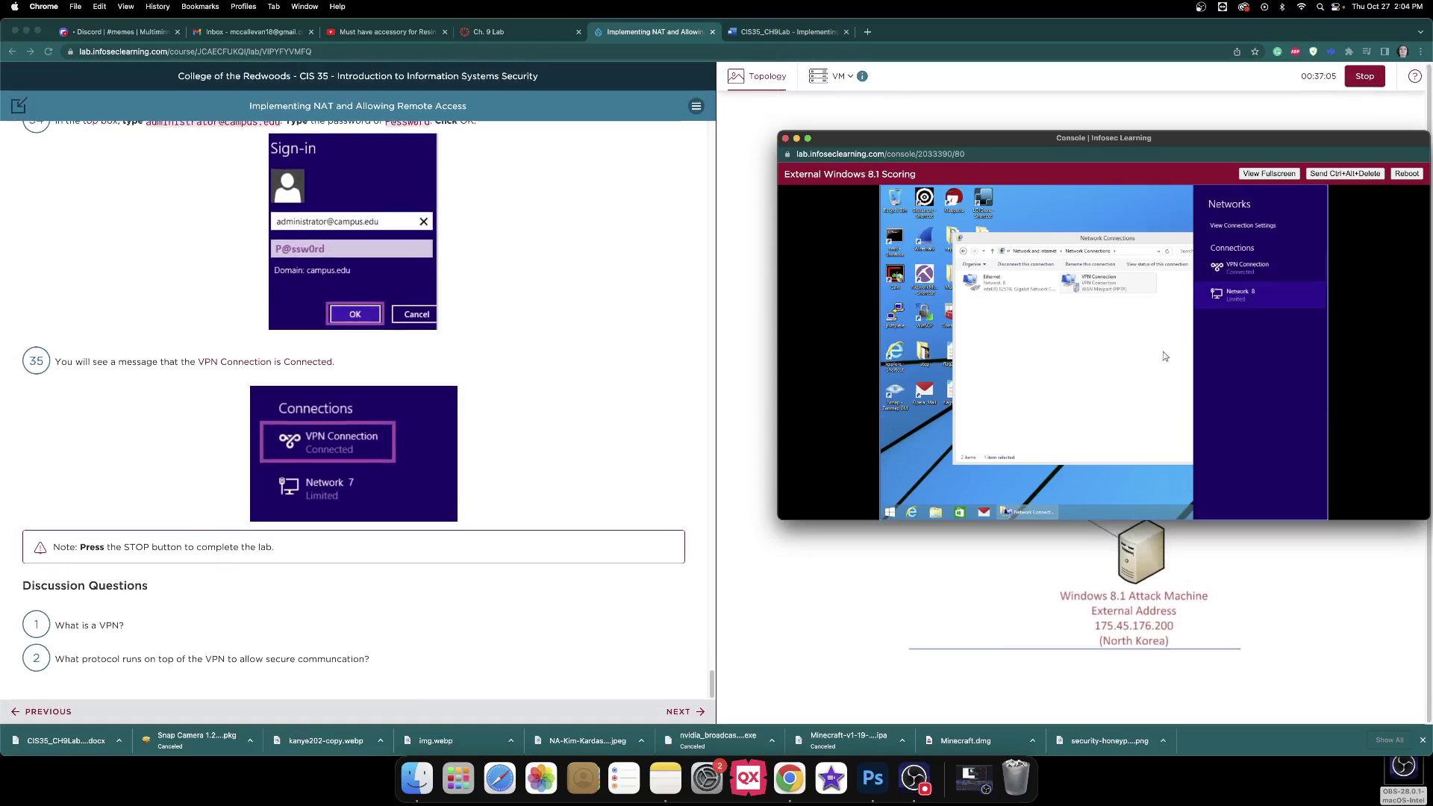
{"action": "left_click", "coordinate": [784, 33]}
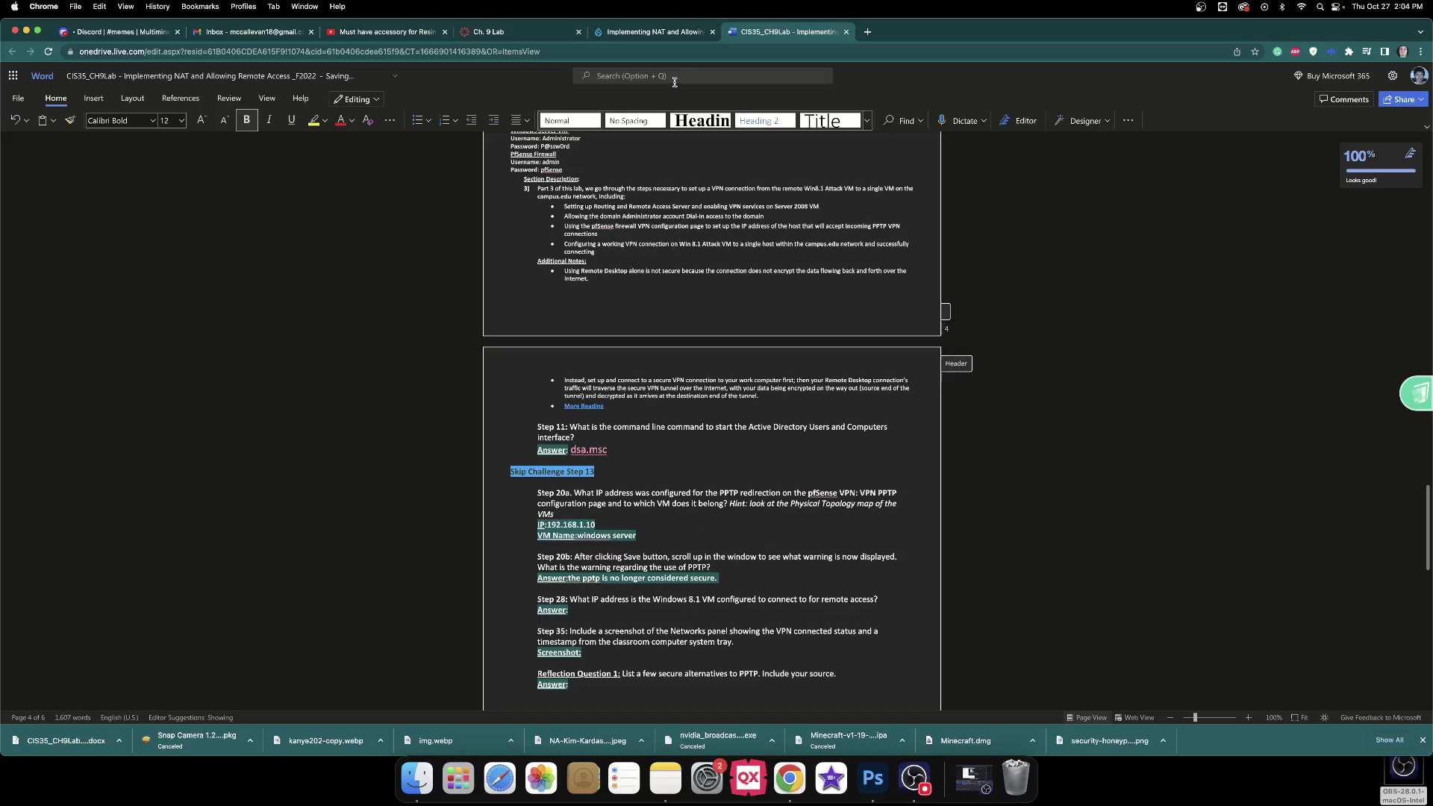
{"action": "left_click", "coordinate": [684, 36]}
{"action": "scroll", "coordinate": [509, 292], "scroll_direction": "up", "scroll_amount": 5}
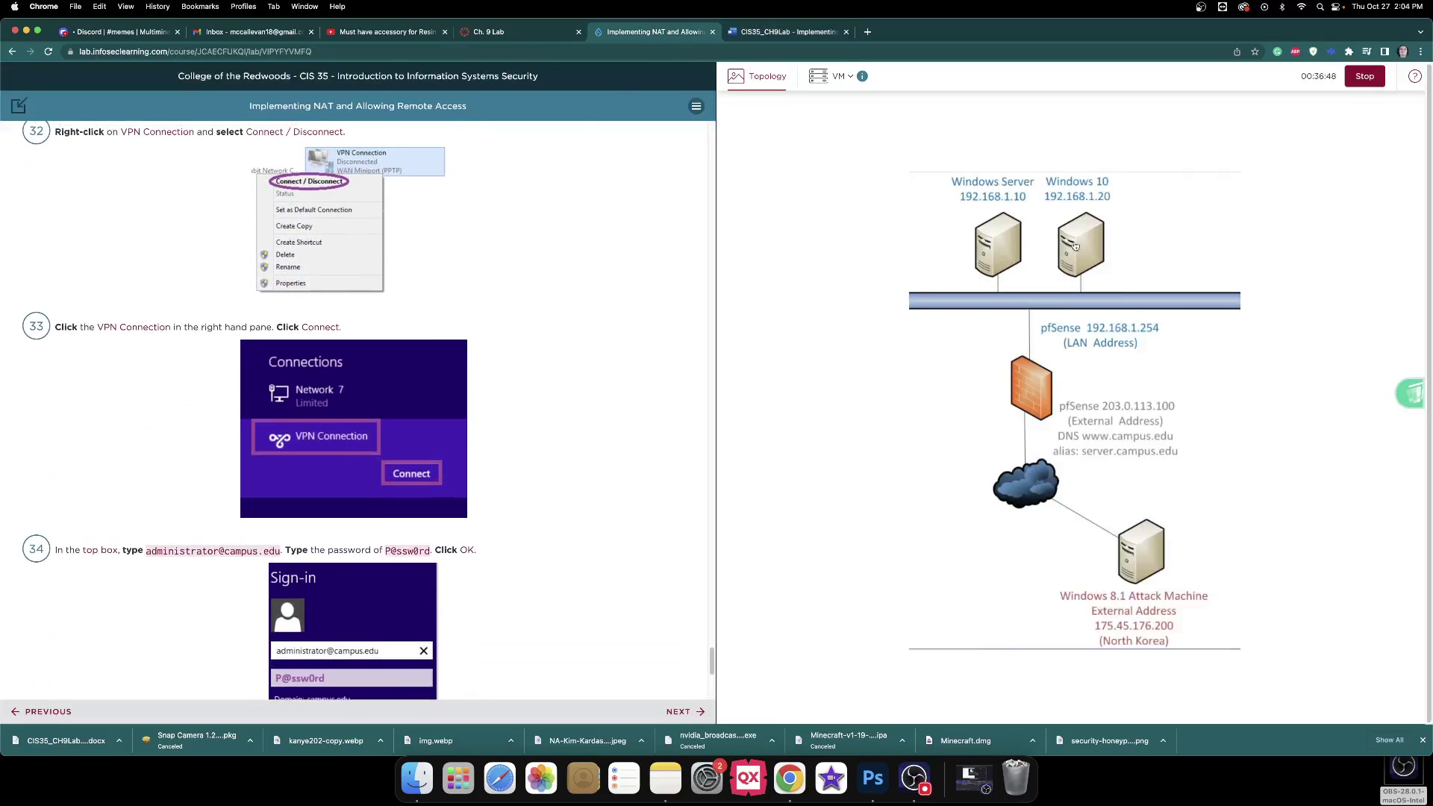
{"action": "scroll", "coordinate": [522, 255], "scroll_direction": "down", "scroll_amount": 5}
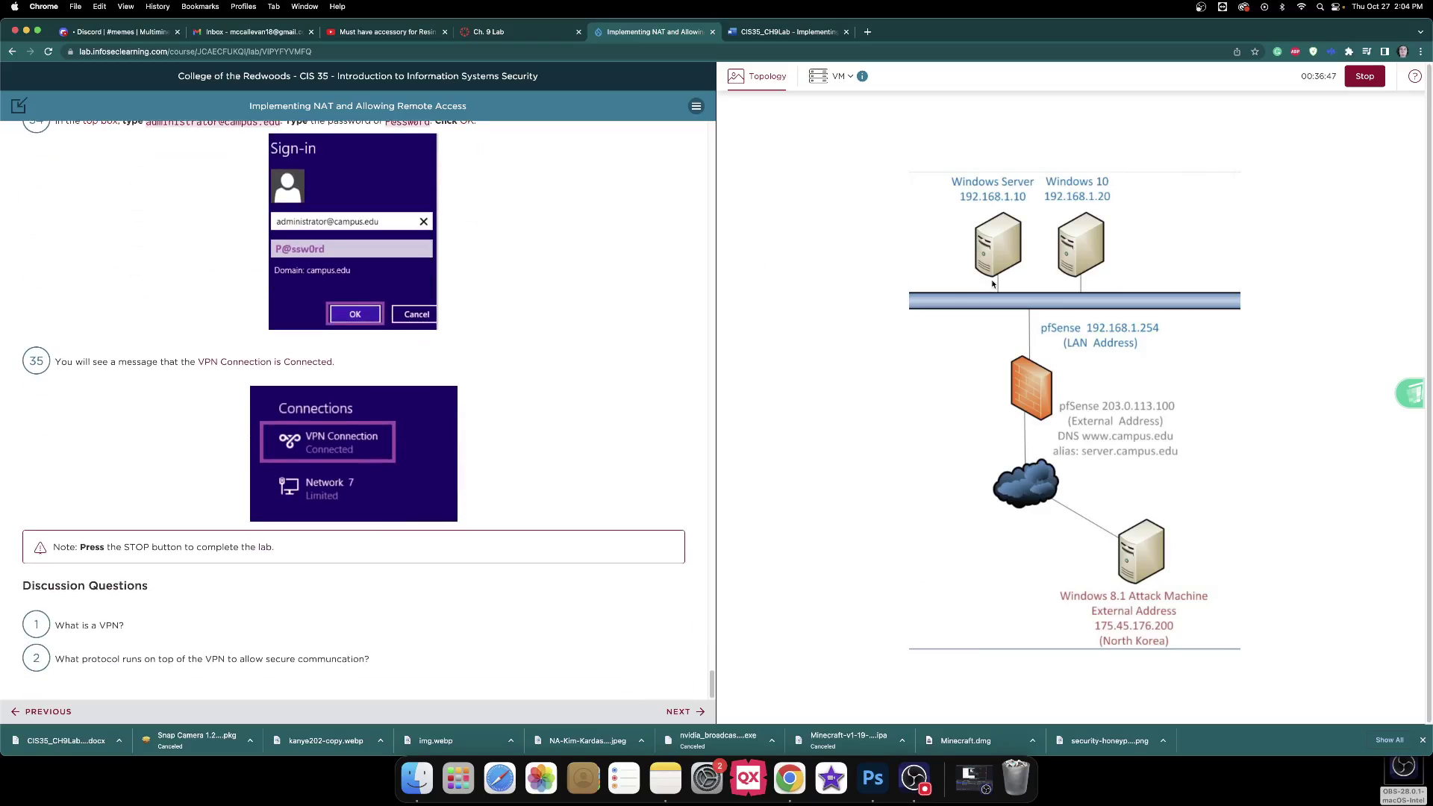
{"action": "key", "text": "super+grave"}
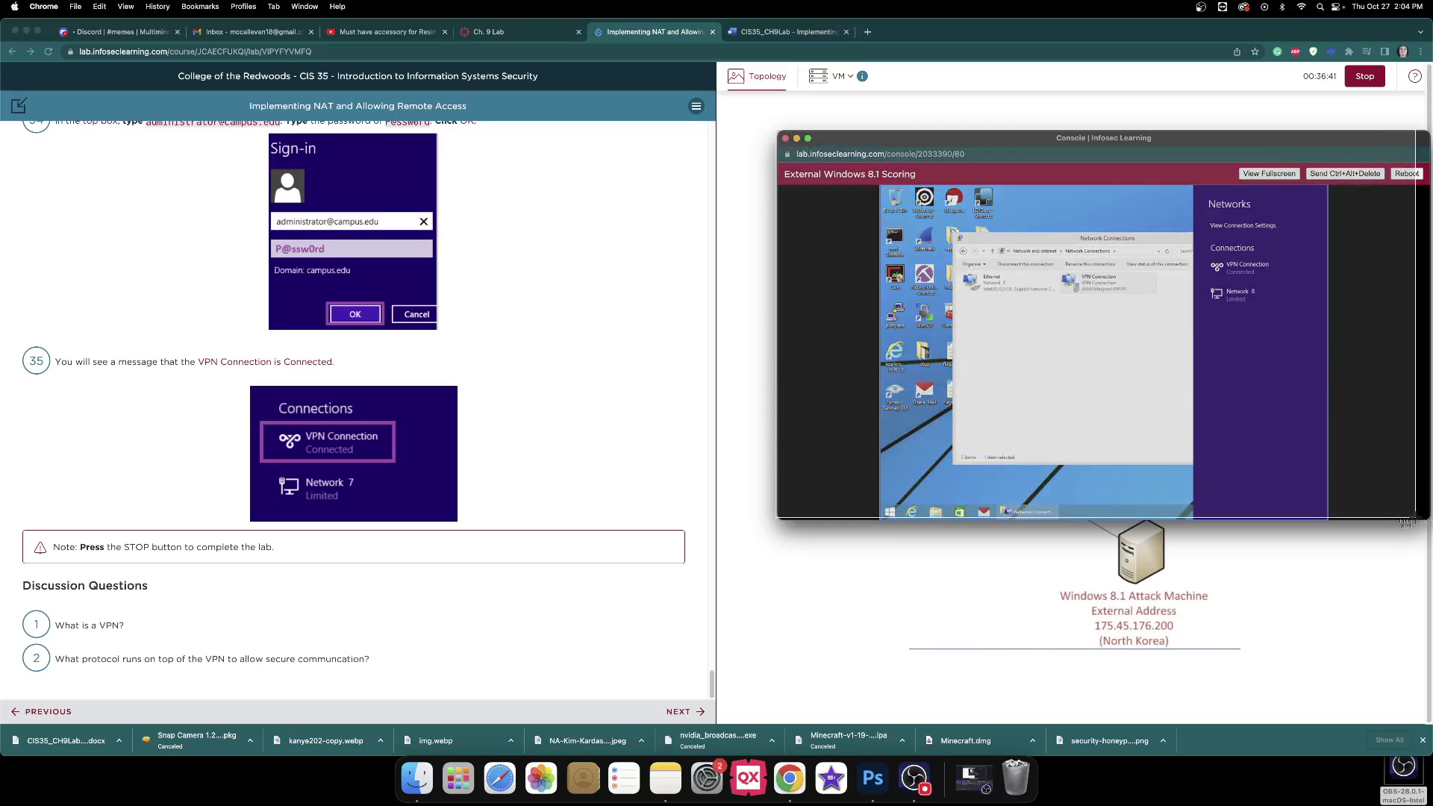
{"action": "scroll", "coordinate": [505, 243], "scroll_direction": "up", "scroll_amount": 5}
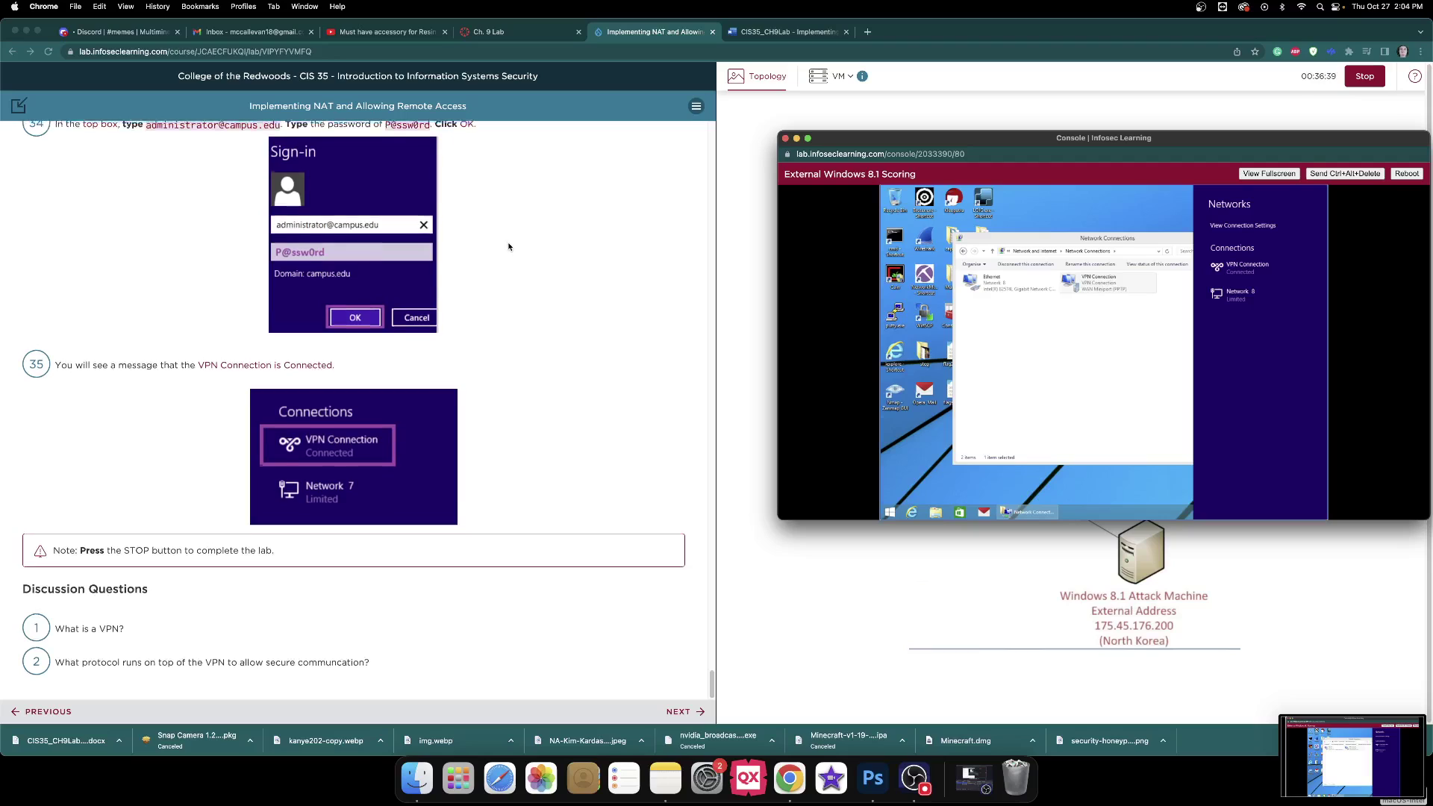
{"action": "scroll", "coordinate": [508, 246], "scroll_direction": "up", "scroll_amount": 15}
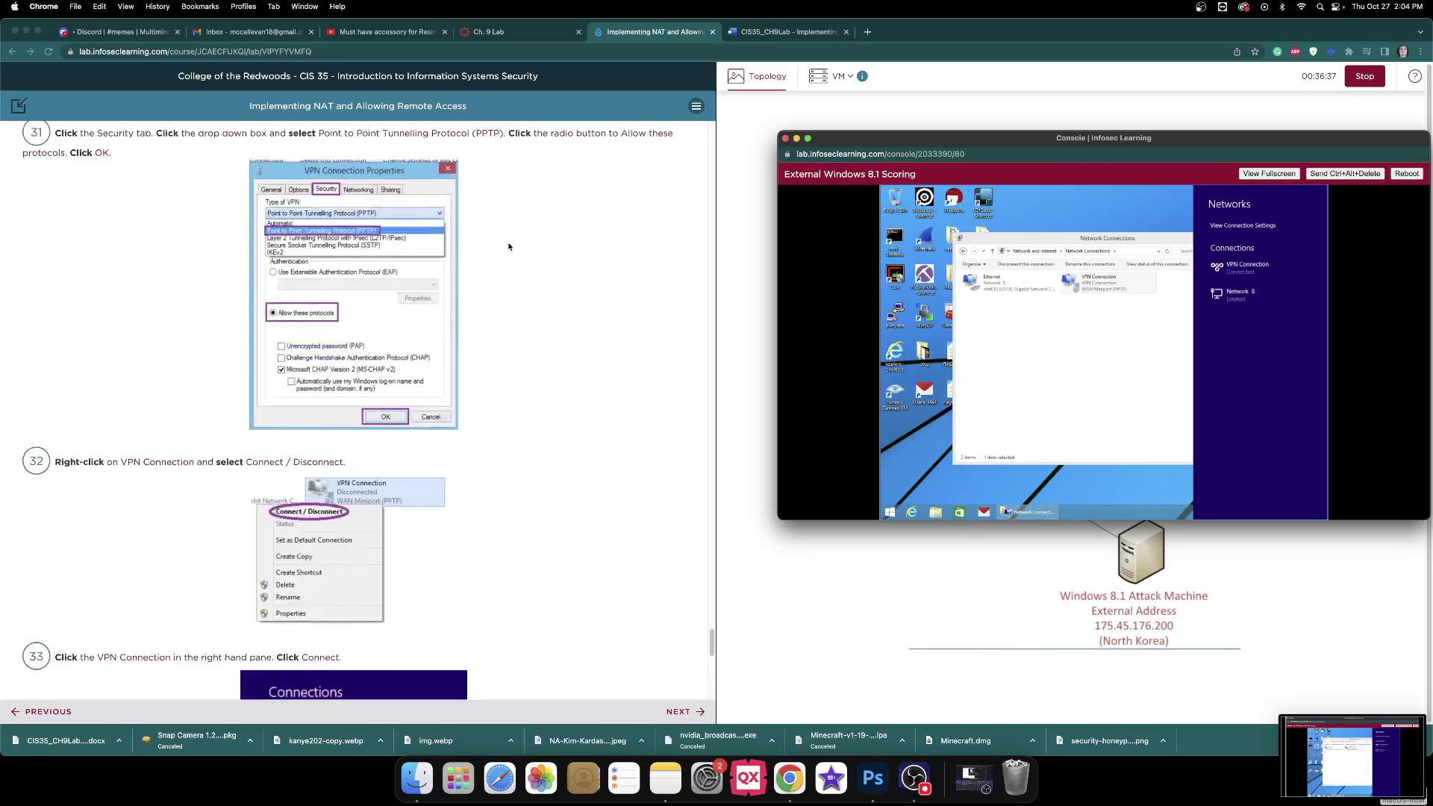
{"action": "scroll", "coordinate": [509, 247], "scroll_direction": "up", "scroll_amount": 7}
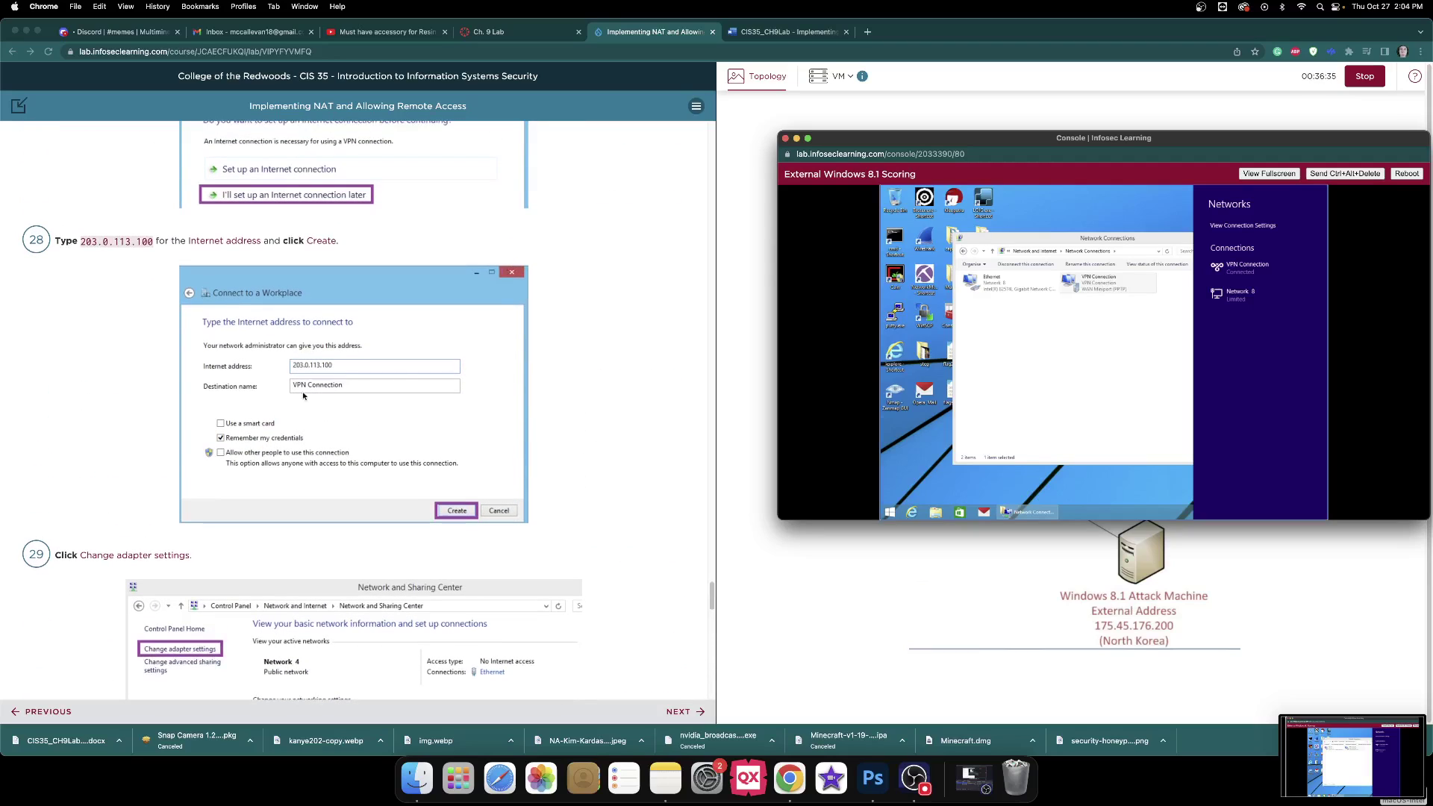
{"action": "left_click", "coordinate": [789, 31]}
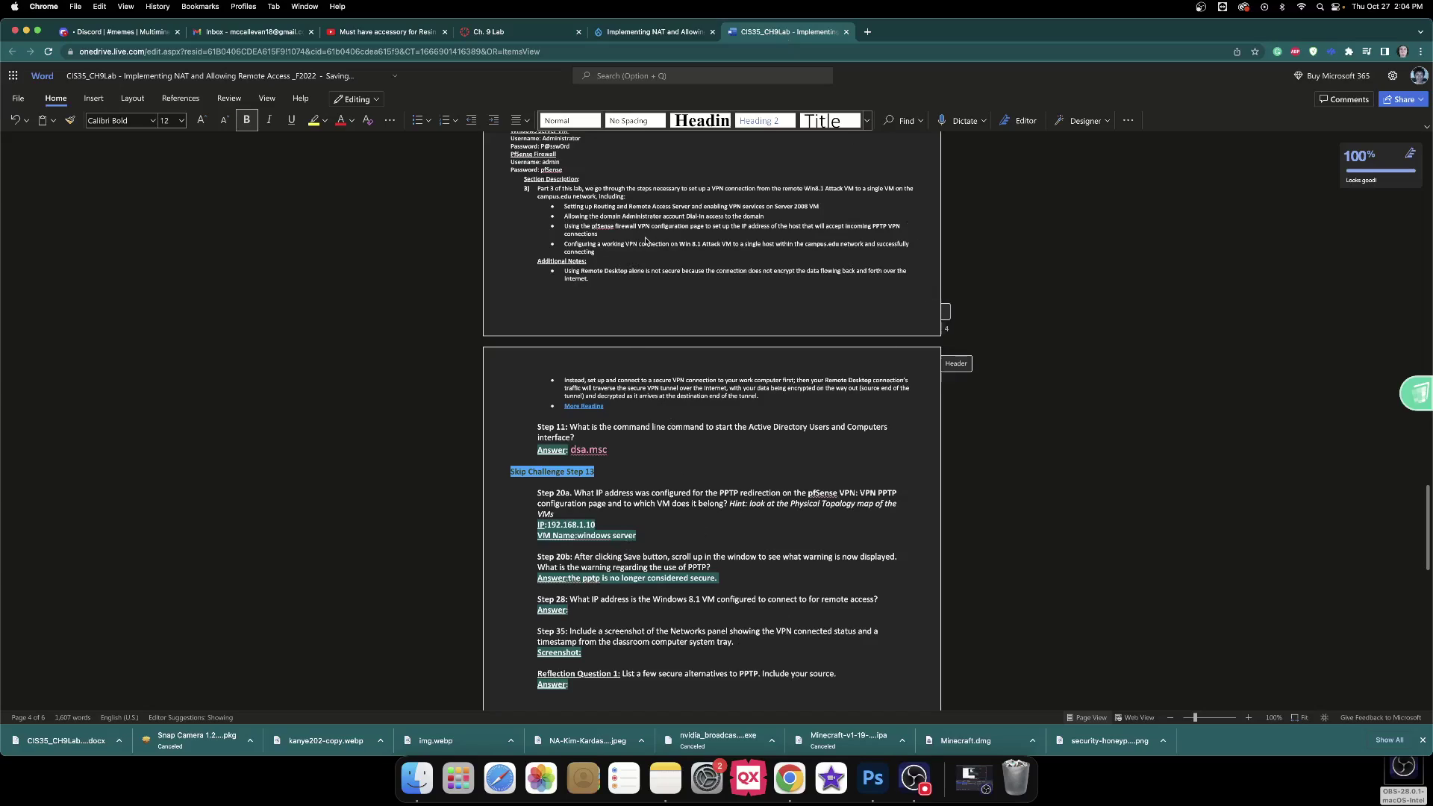
Copy 203.0.113.100 from lab step 28 and paste it as the Step 28 answer.
{"action": "left_click", "coordinate": [614, 32]}
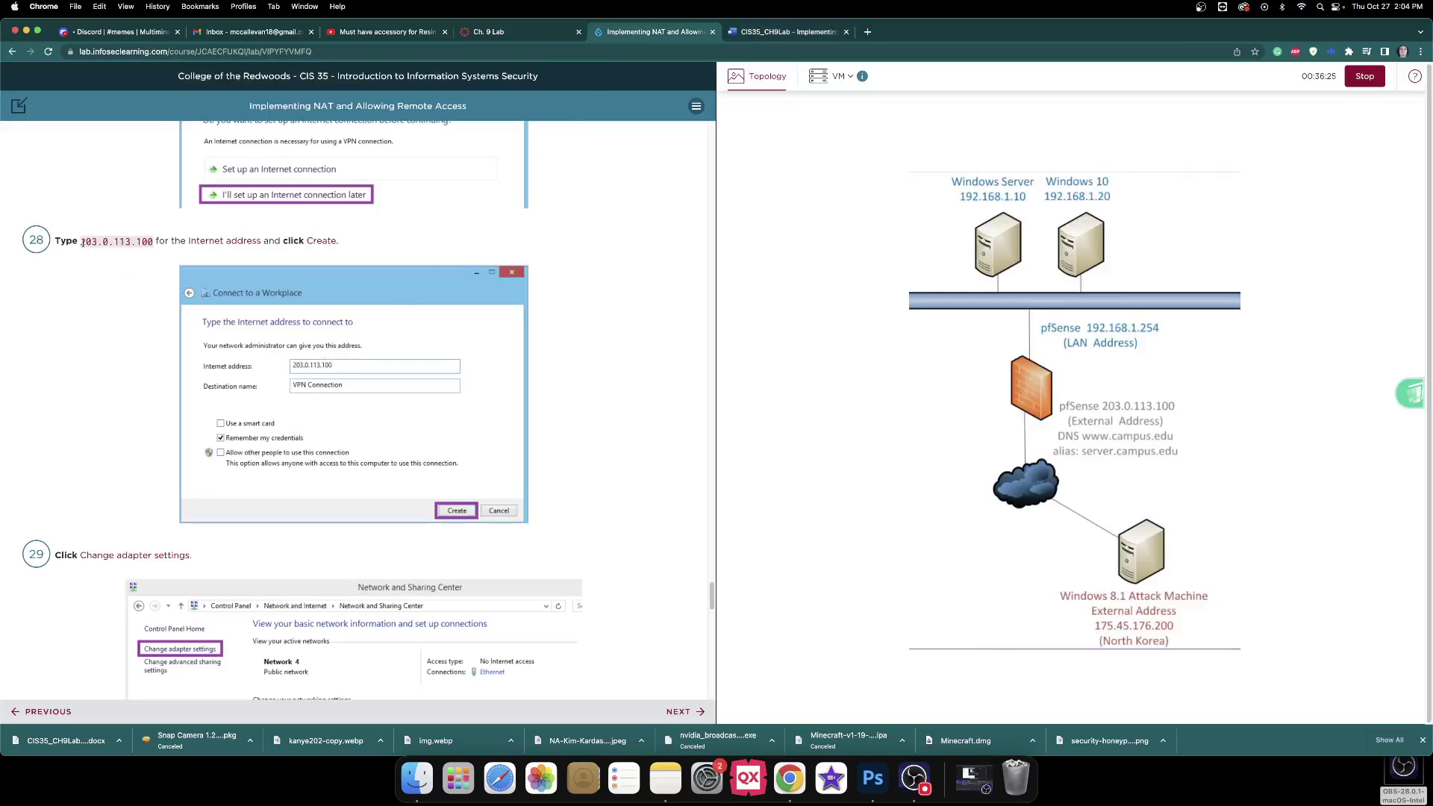
{"action": "left_click_drag", "start_coordinate": [82, 243], "coordinate": [152, 243]}
{"action": "key", "text": "super+c"}
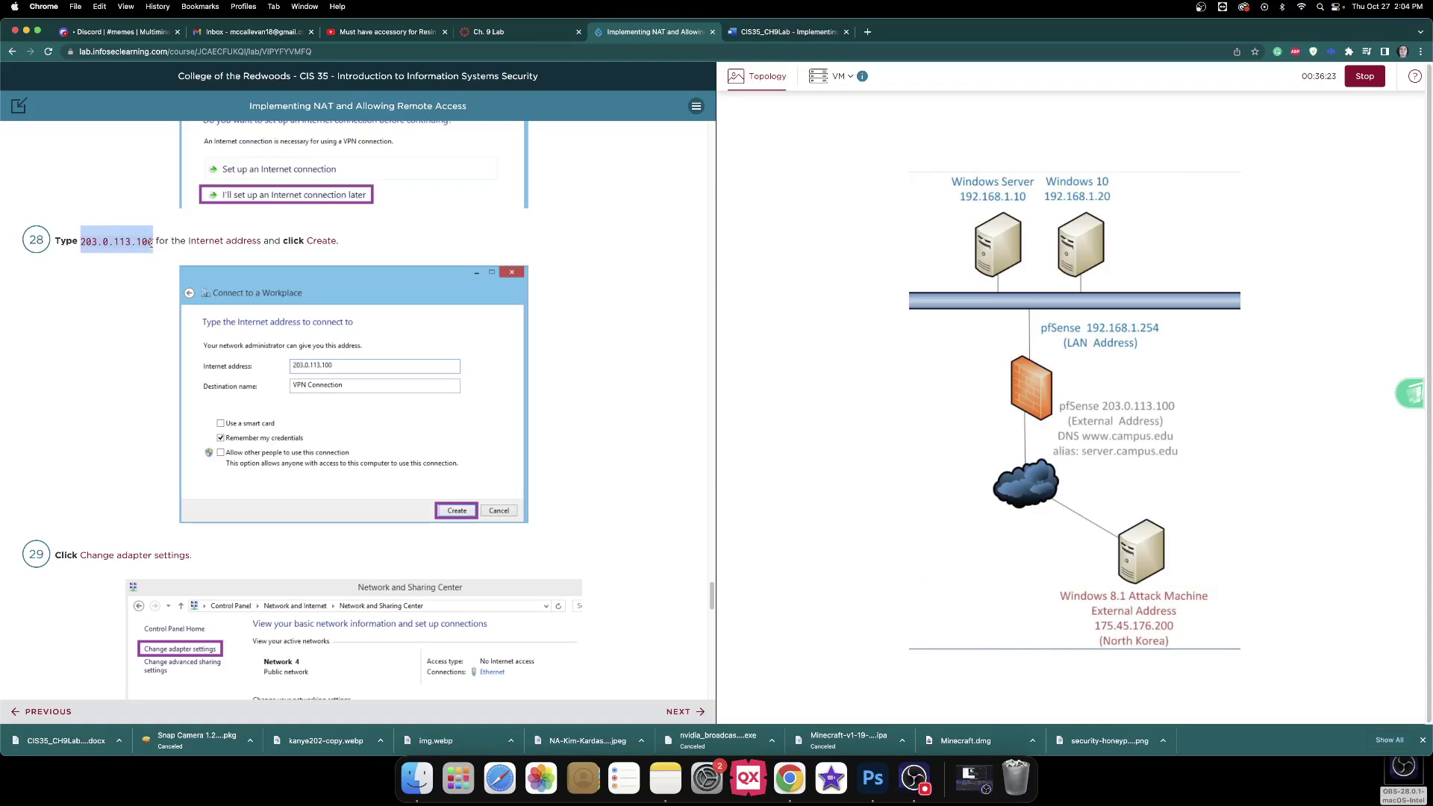
{"action": "left_click", "coordinate": [742, 32]}
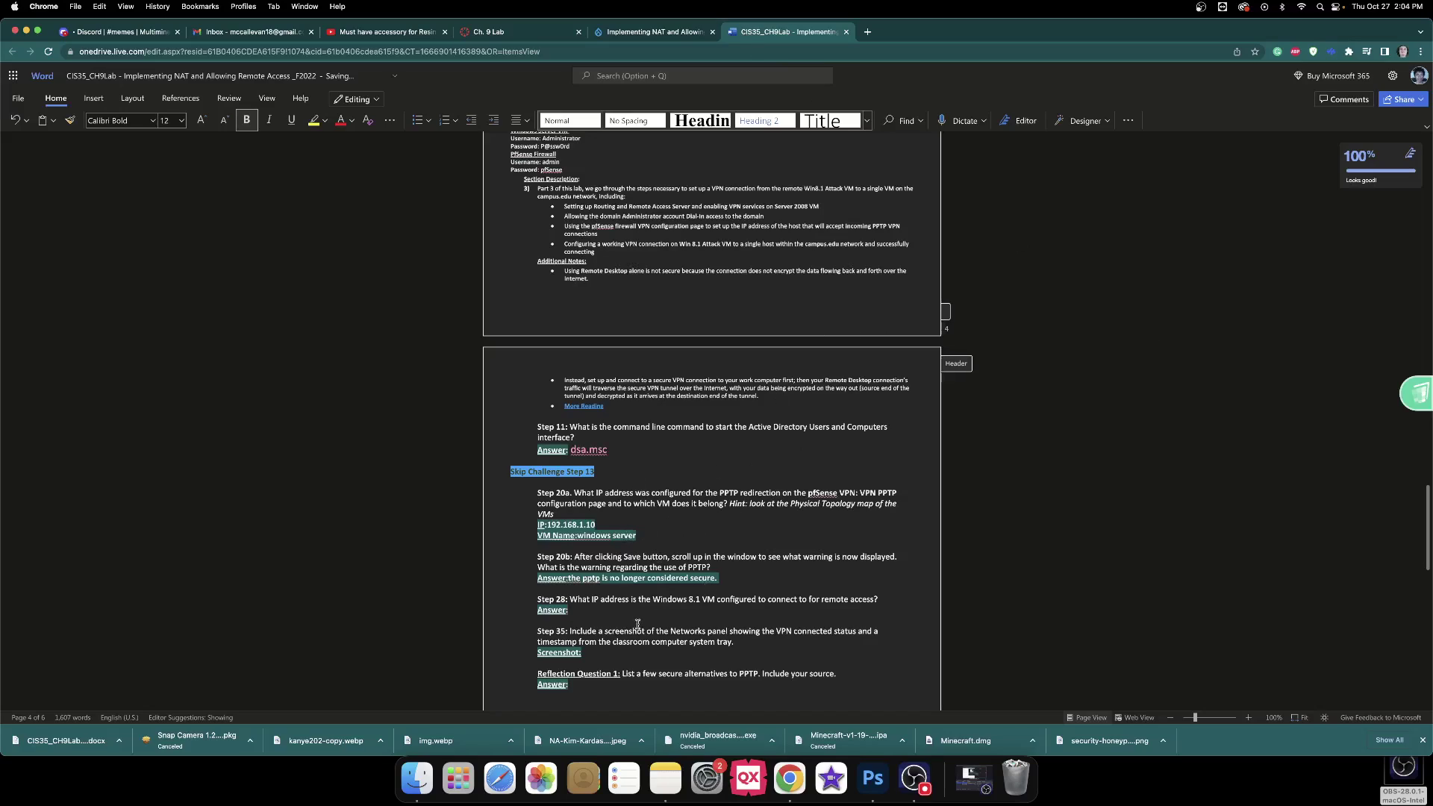
{"action": "key", "text": "super+v"}
{"action": "left_click", "coordinate": [613, 651]}
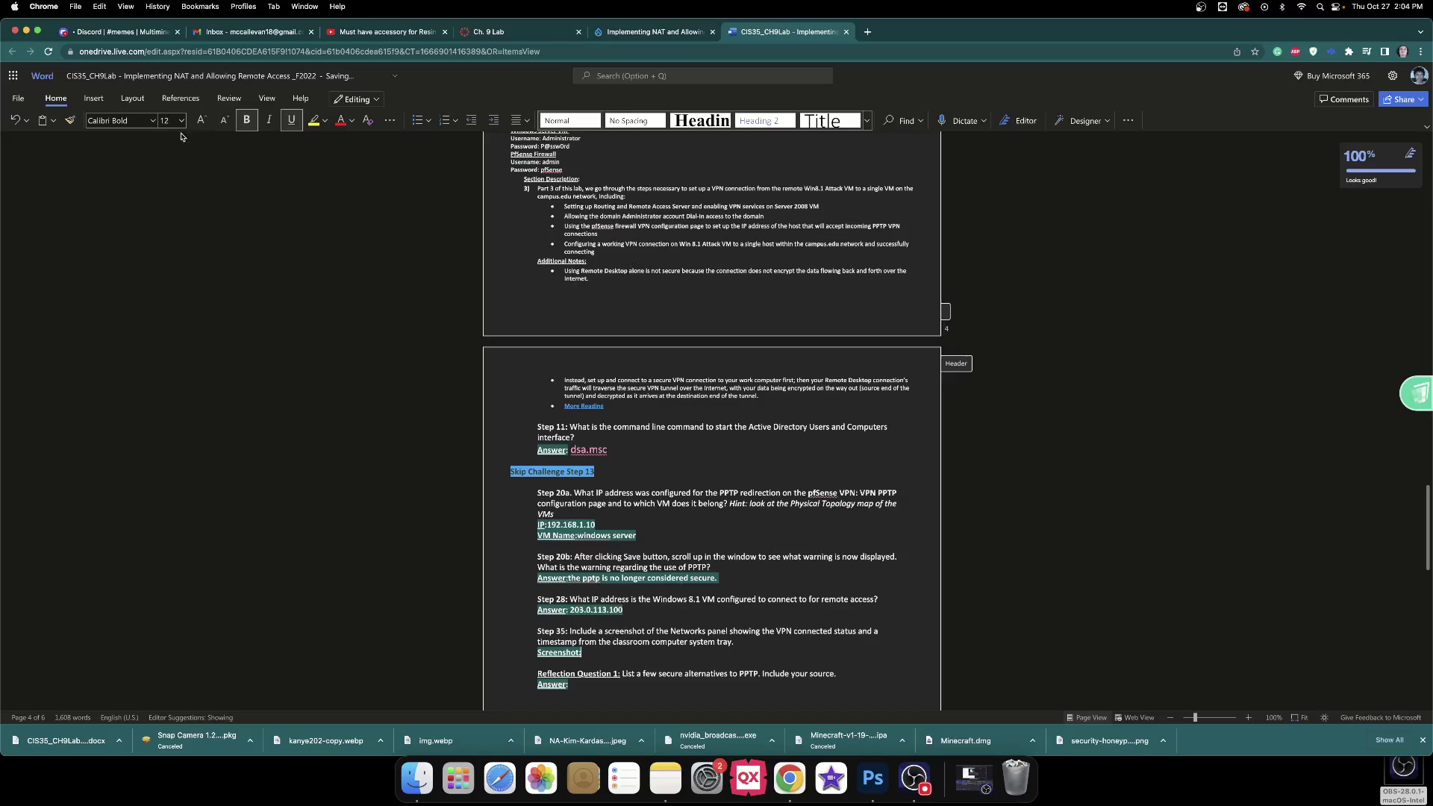
{"action": "left_click", "coordinate": [91, 107]}
Insert 'Screen Shot 2022-10-27 at 2.04.28 PM' from this device at the Step 35 Screenshot label.
{"action": "left_click", "coordinate": [169, 127]}
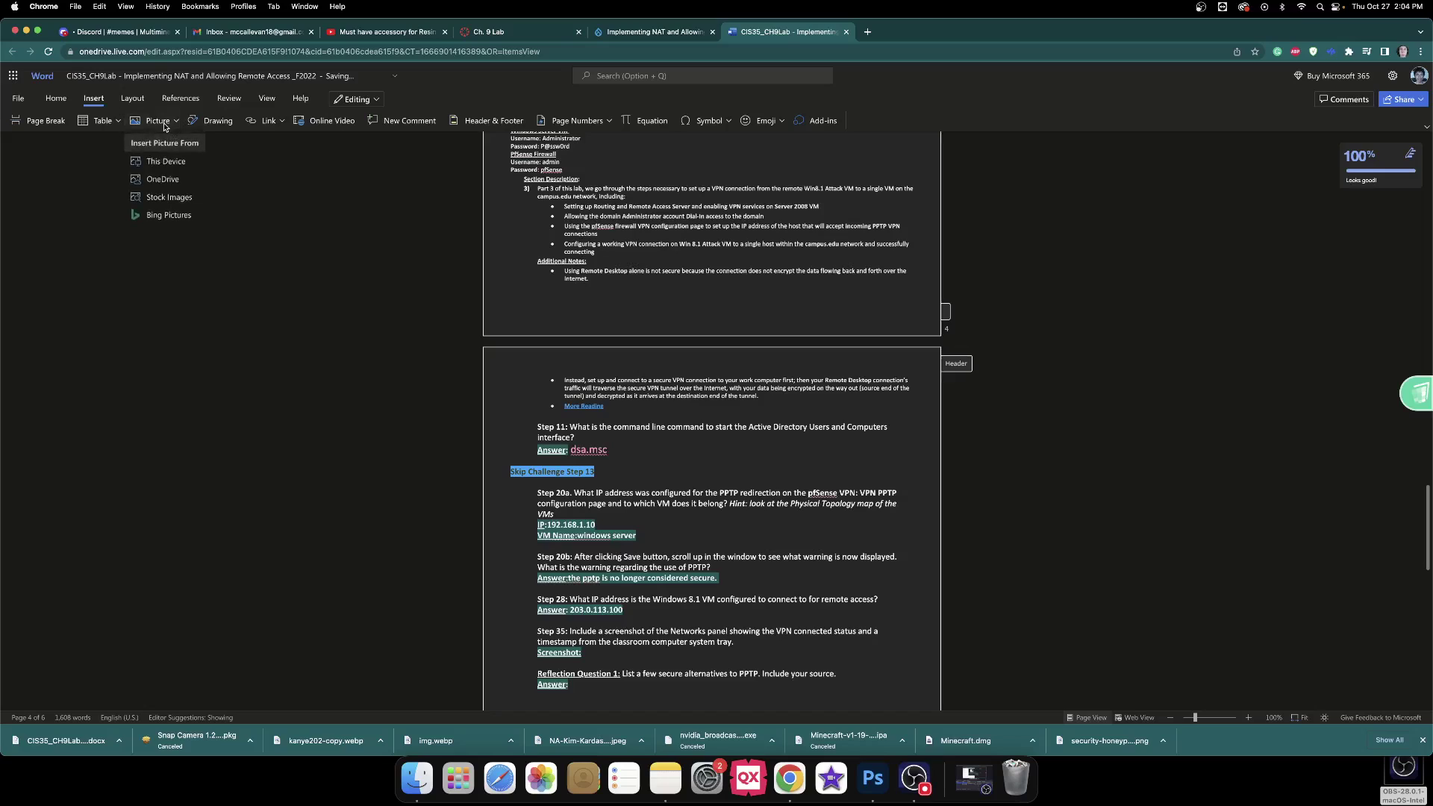
{"action": "left_click", "coordinate": [184, 165]}
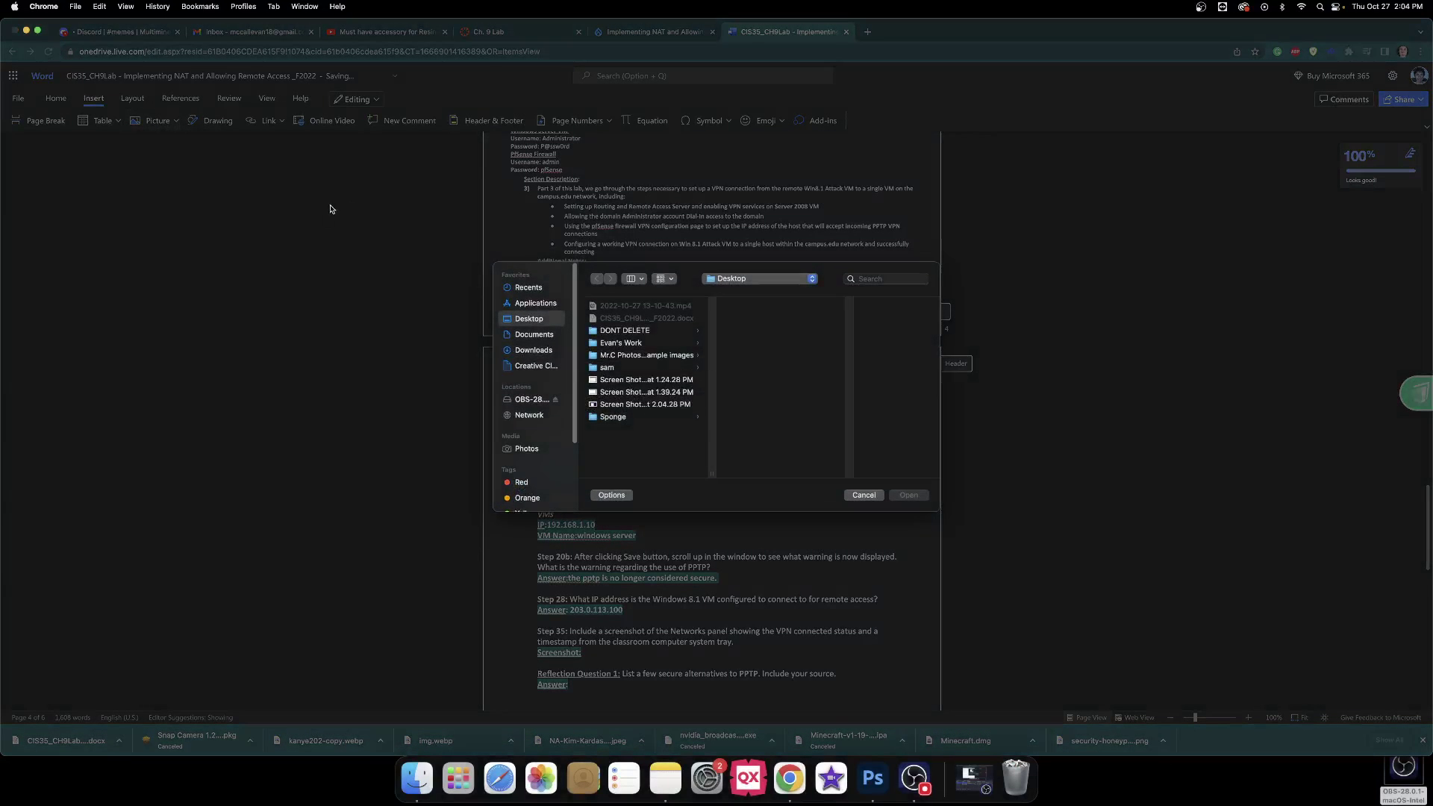
{"action": "left_click", "coordinate": [635, 406]}
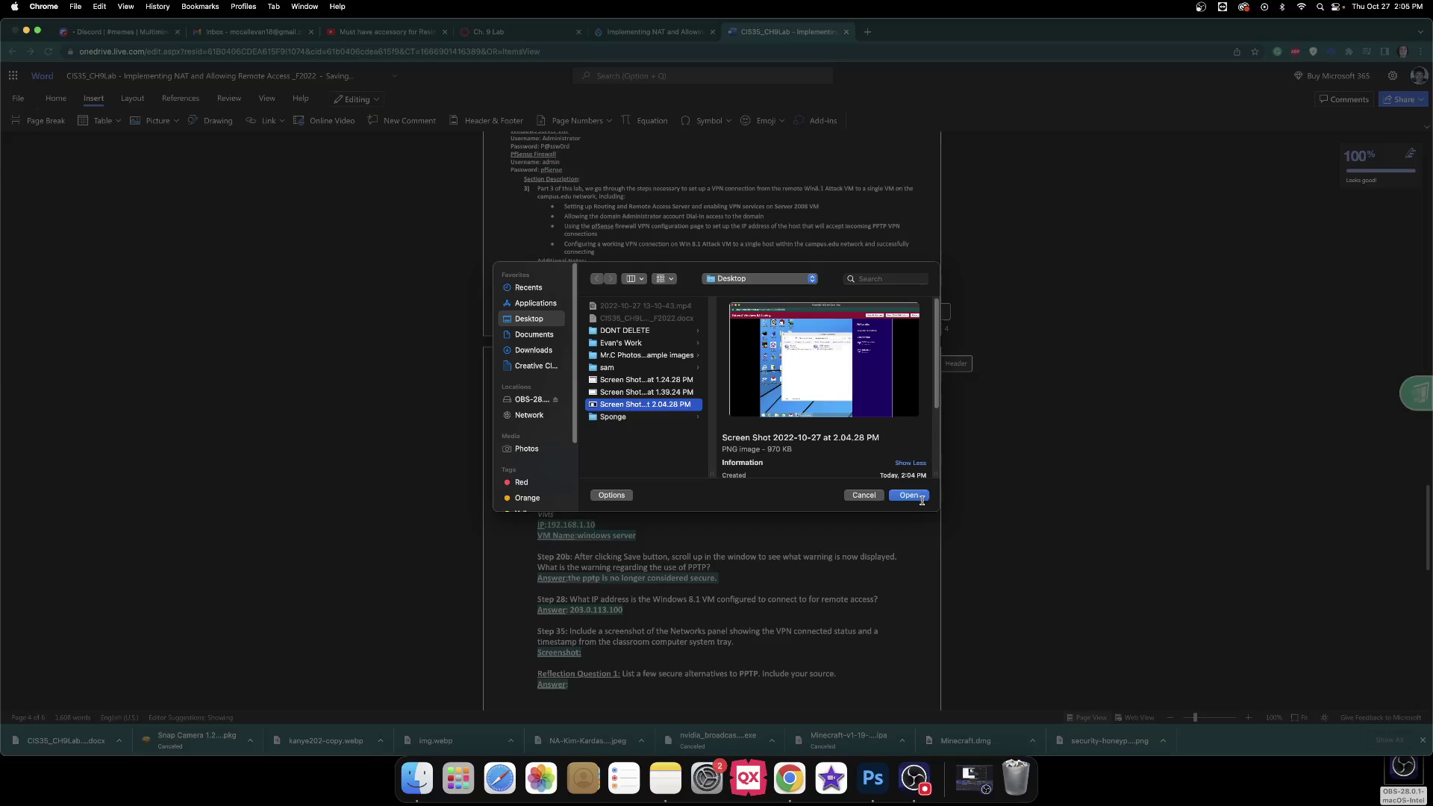
{"action": "left_click", "coordinate": [908, 496]}
{"action": "scroll", "coordinate": [607, 416], "scroll_direction": "down", "scroll_amount": 3}
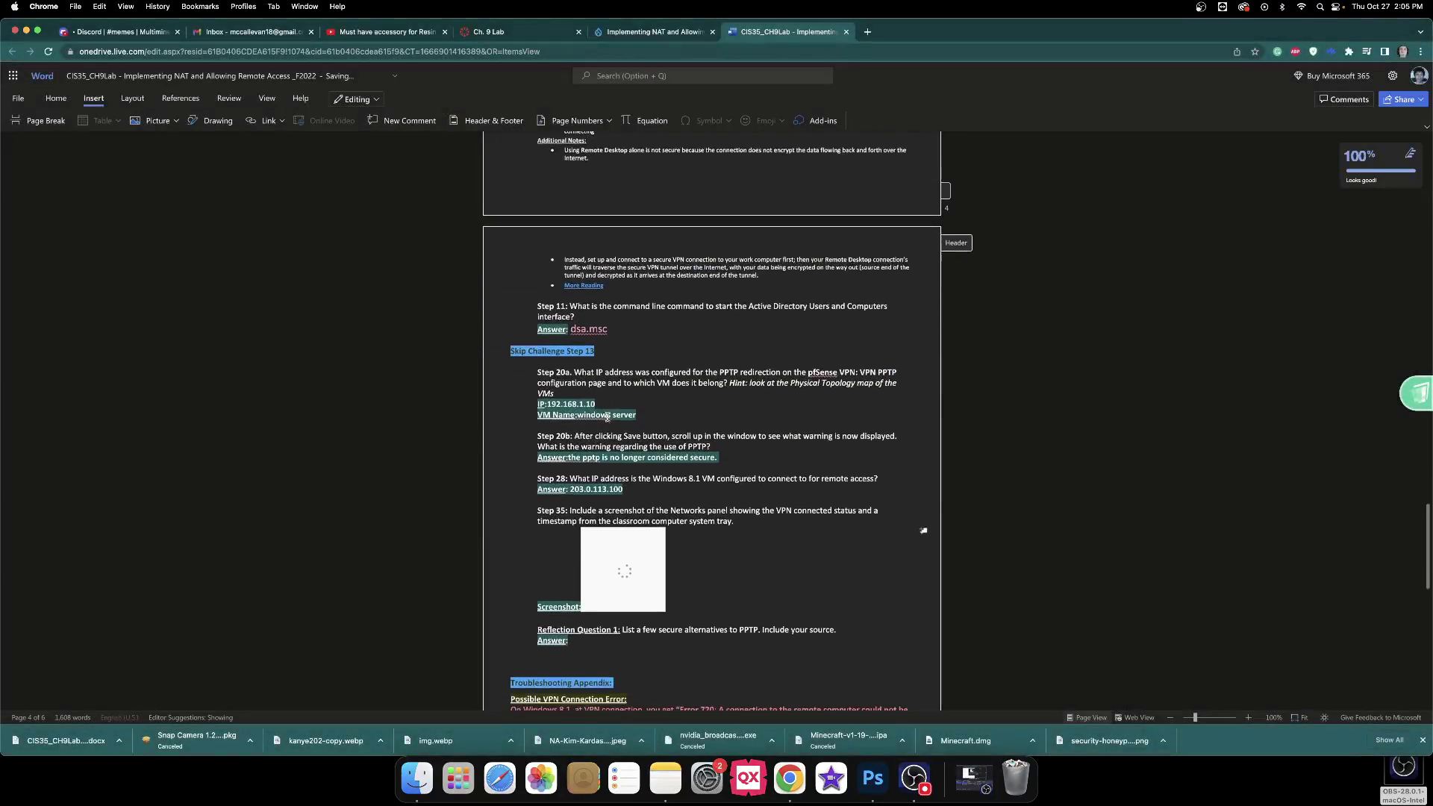
{"action": "scroll", "coordinate": [607, 417], "scroll_direction": "down", "scroll_amount": 5}
{"action": "left_click", "coordinate": [588, 426]}
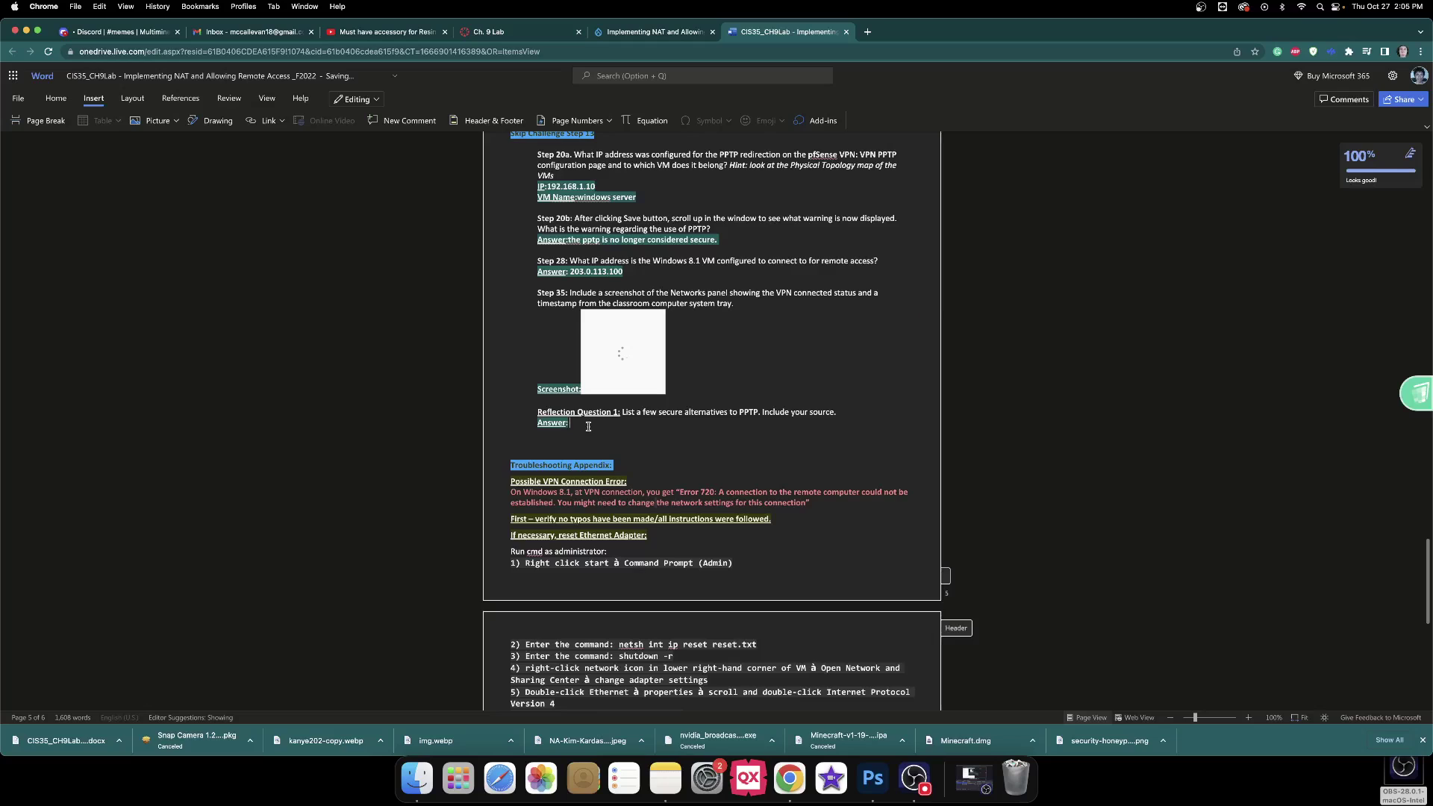
{"action": "scroll", "coordinate": [590, 424], "scroll_direction": "down", "scroll_amount": 5}
{"action": "scroll", "coordinate": [594, 422], "scroll_direction": "up", "scroll_amount": 3}
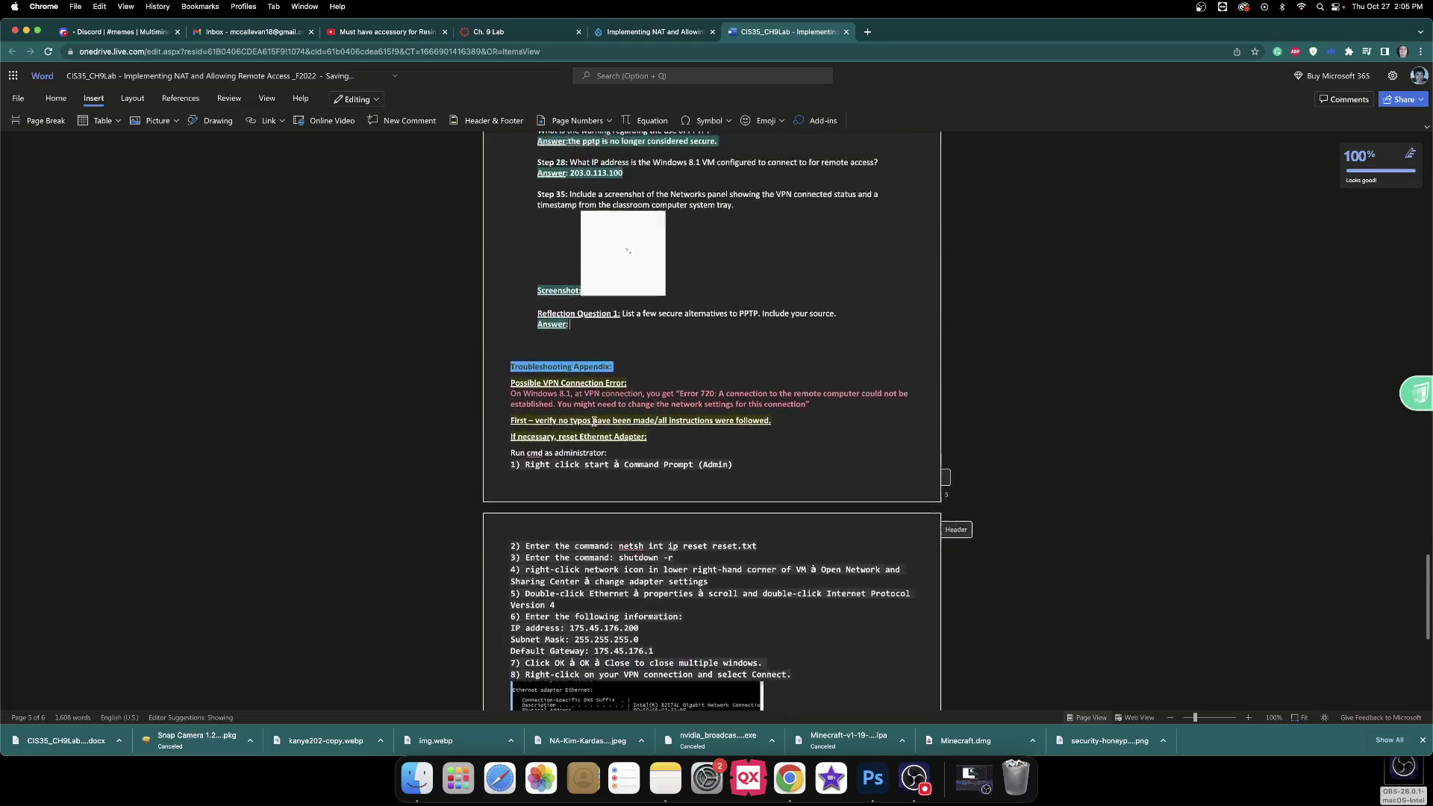
{"action": "scroll", "coordinate": [595, 422], "scroll_direction": "up", "scroll_amount": 2}
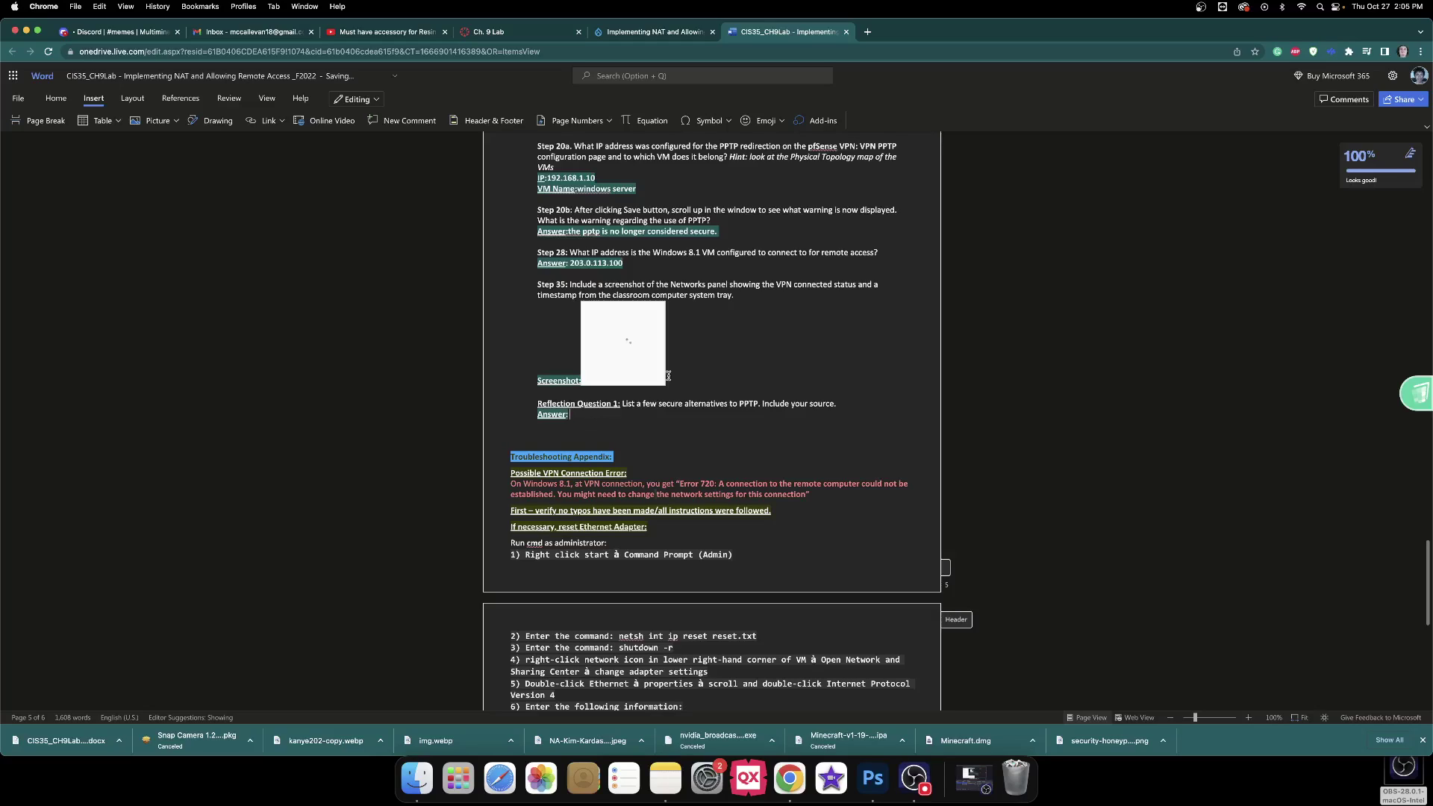
In a new Chrome tab, search for 'what are some secure alternatives to PPTP'.
{"action": "left_click", "coordinate": [871, 33]}
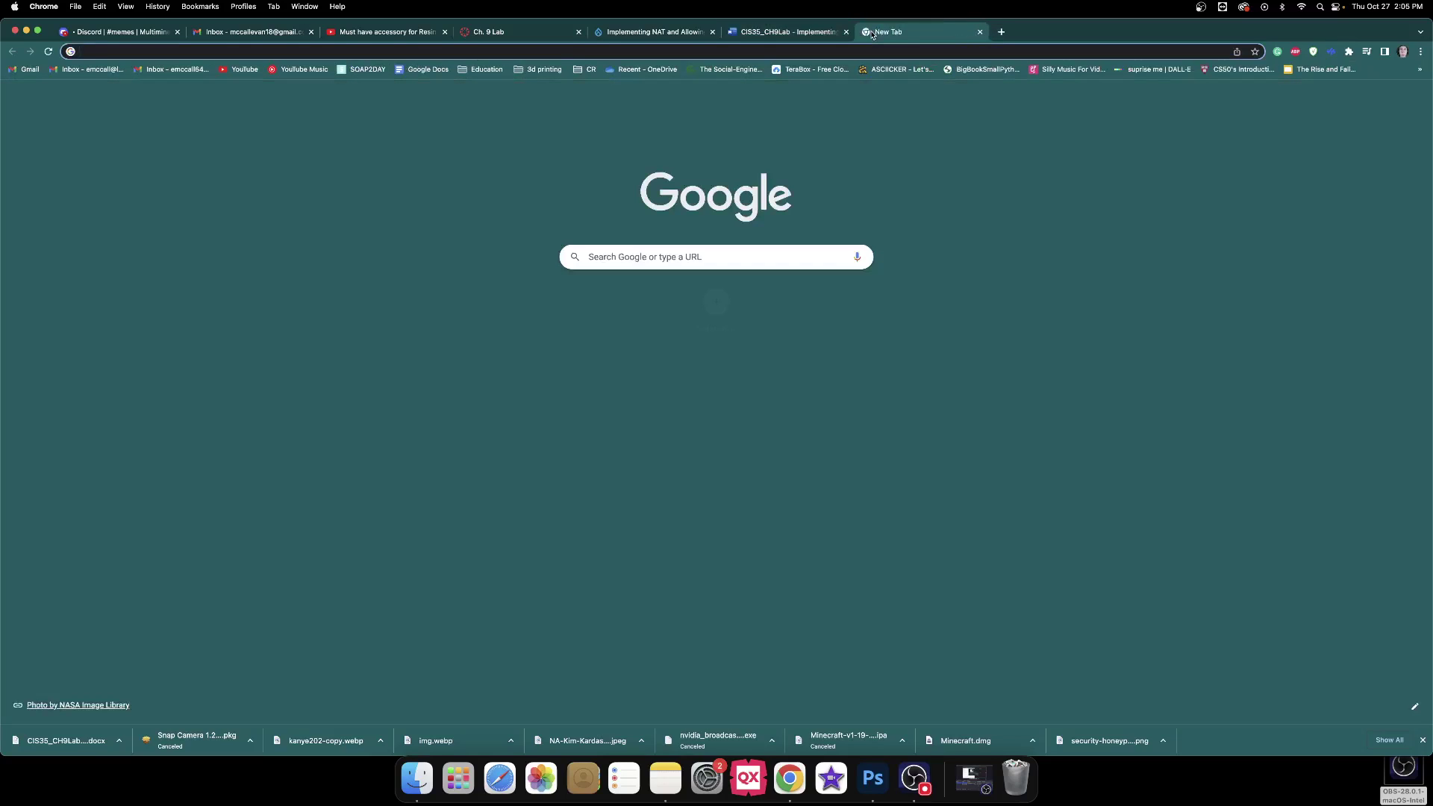
{"action": "type", "text": "what are some securi"}
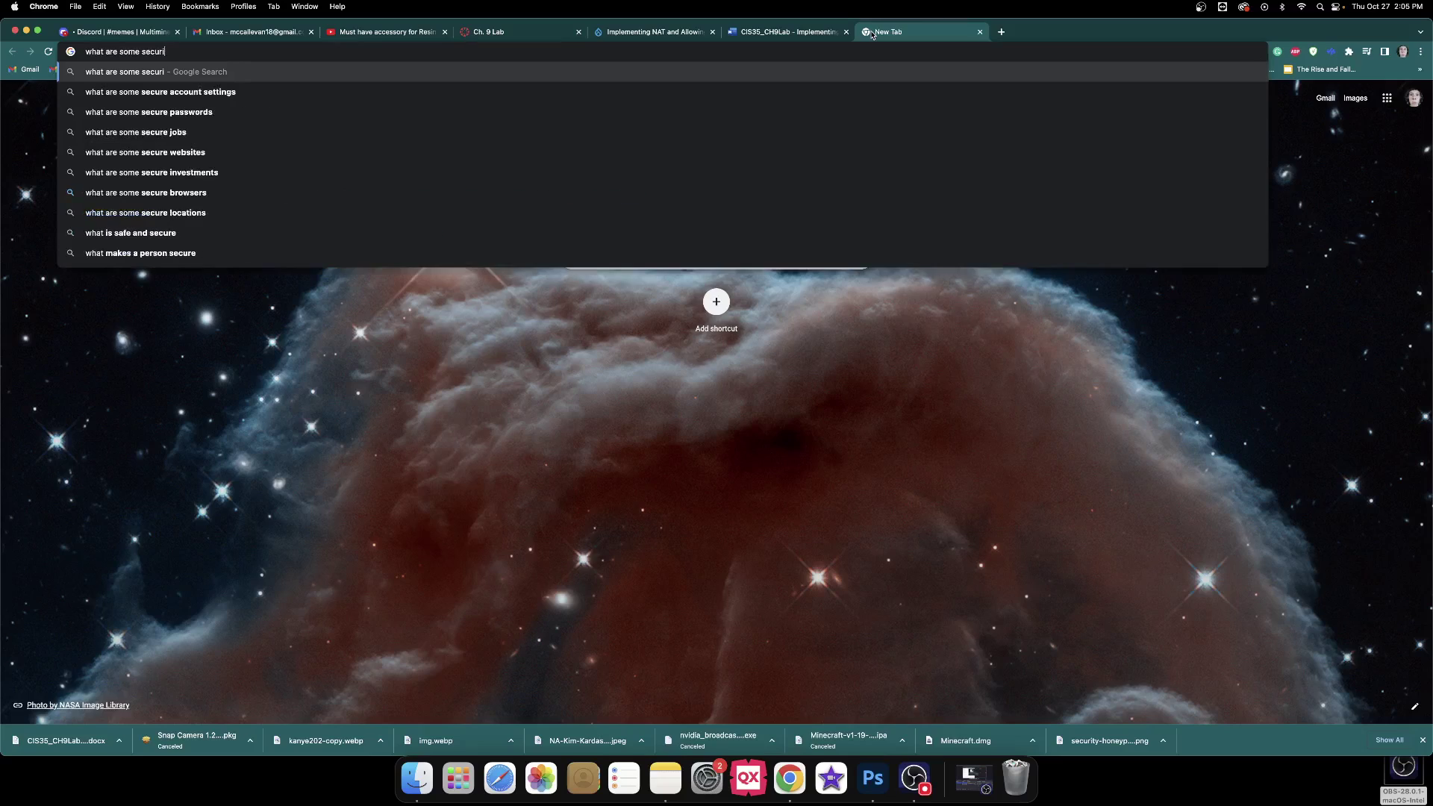
{"action": "key", "text": "BackSpace"}
{"action": "type", "text": "e al"}
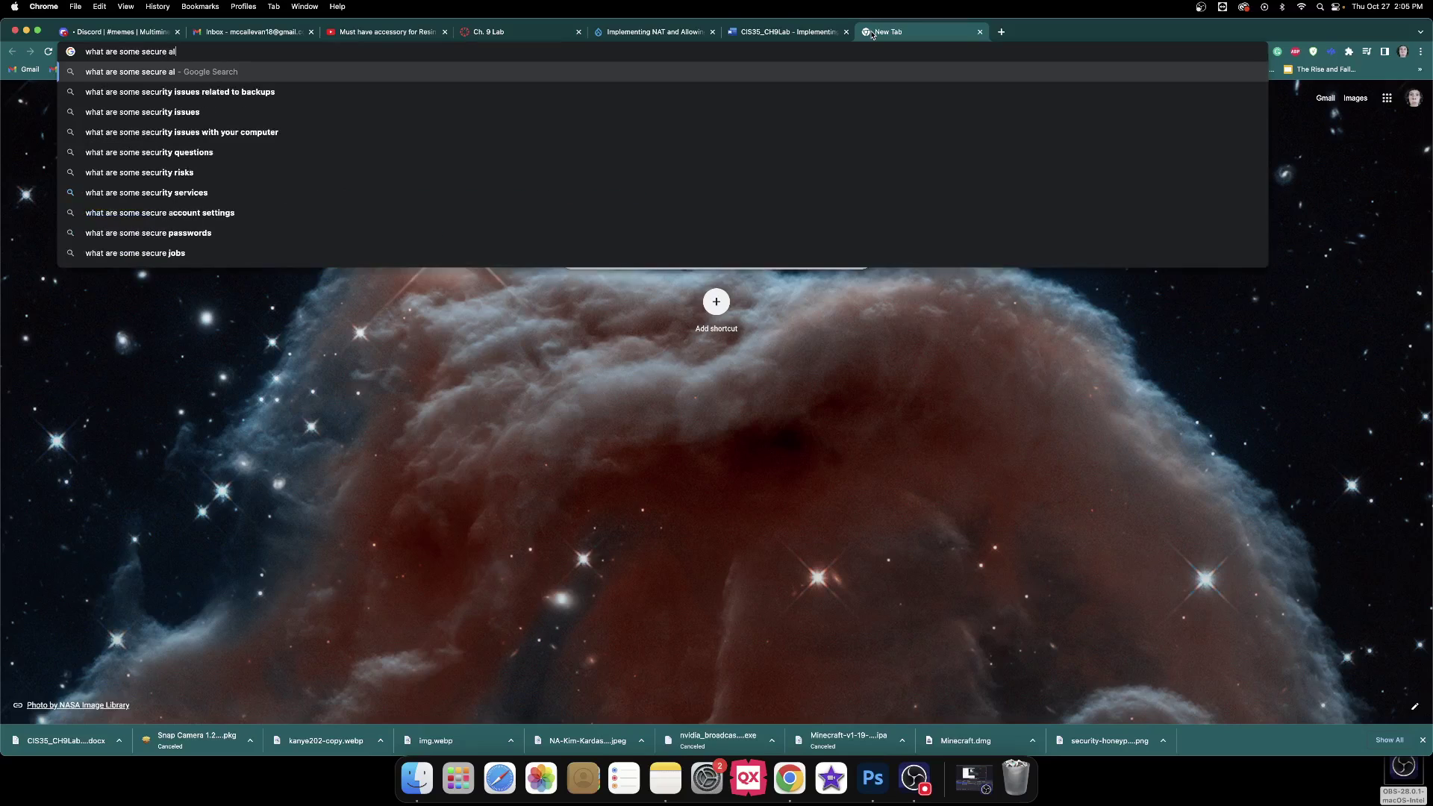
{"action": "type", "text": "teraltives"}
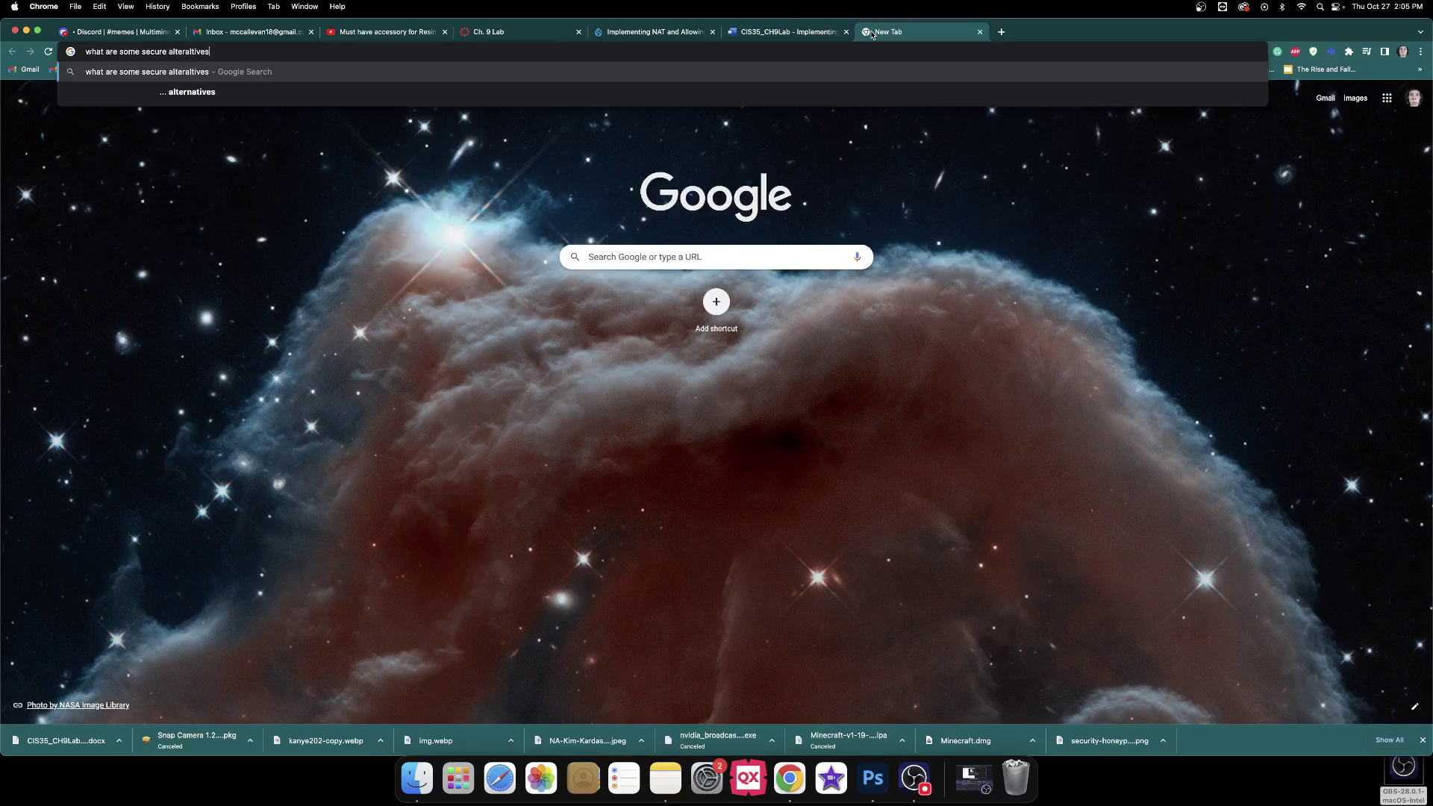
{"action": "type", "text": " to "}
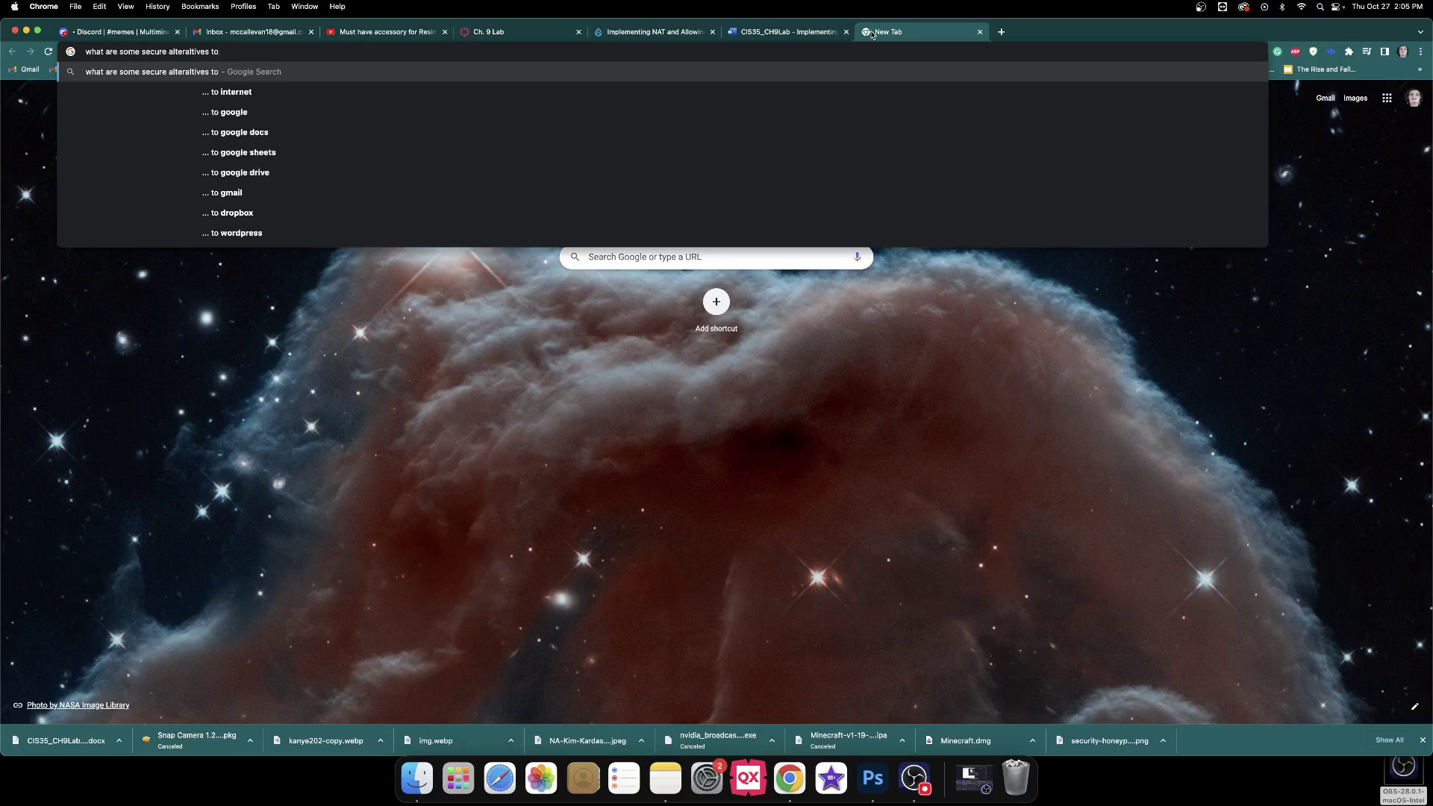
{"action": "type", "text": "PPTP"}
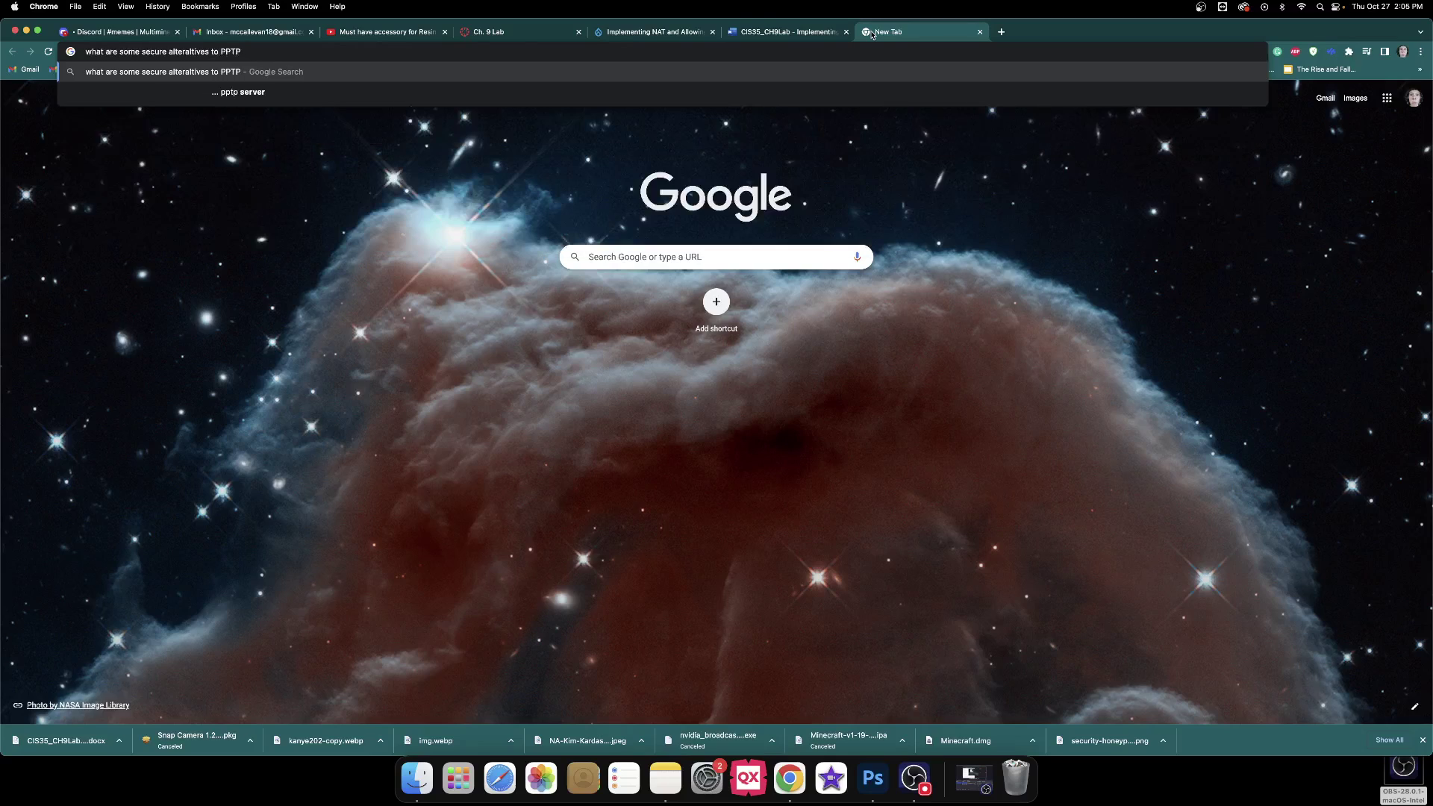